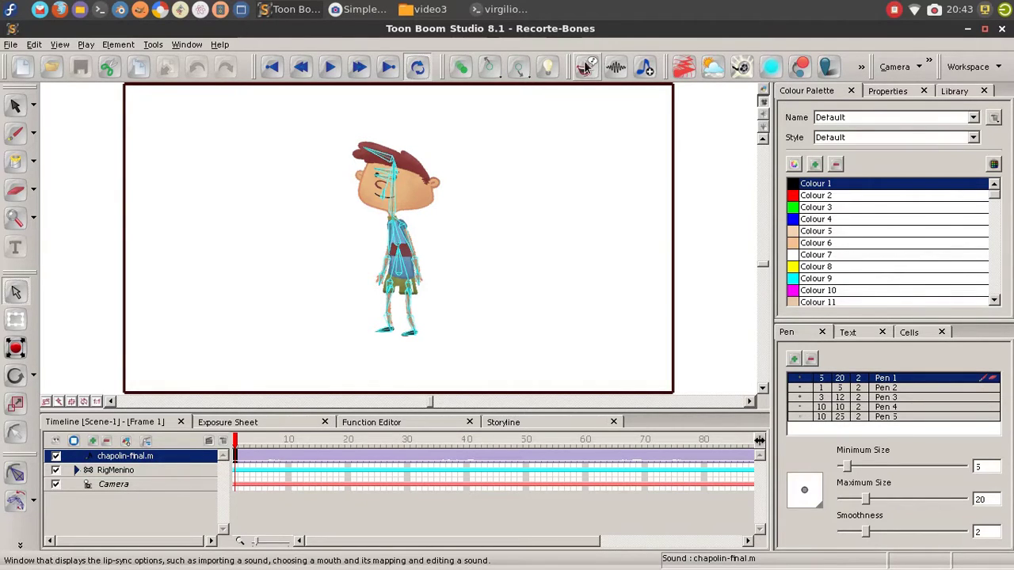
# - Examine the bone-rigged boy's head and hair artwork up close, and select his torso bone followed by his head bone
pyautogui.click(589, 69)
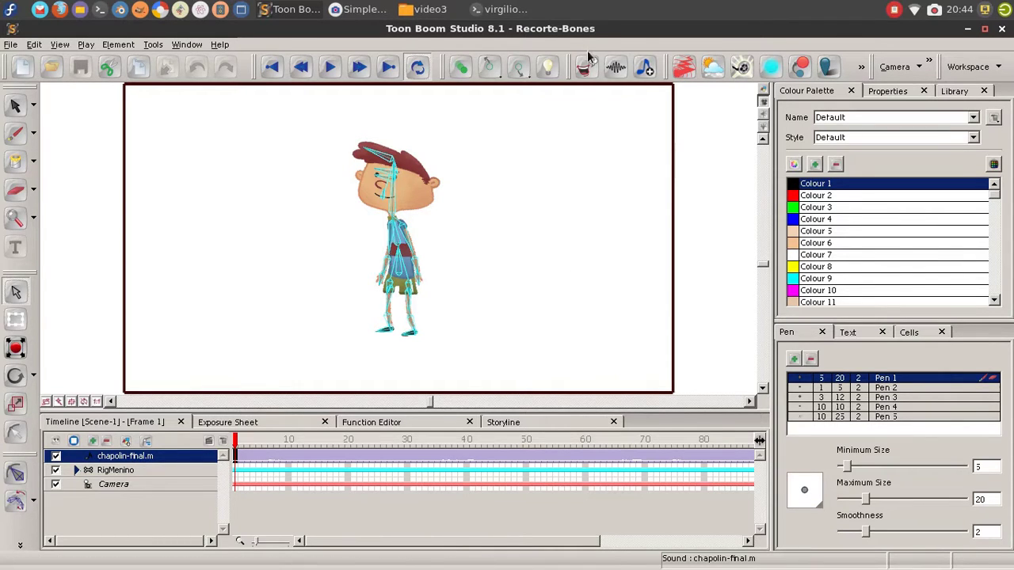
pyautogui.moveTo(473, 164)
pyautogui.mouseDown()
pyautogui.moveTo(470, 174)
pyautogui.moveTo(475, 165)
pyautogui.mouseUp()
pyautogui.press('2')
pyautogui.press('2')
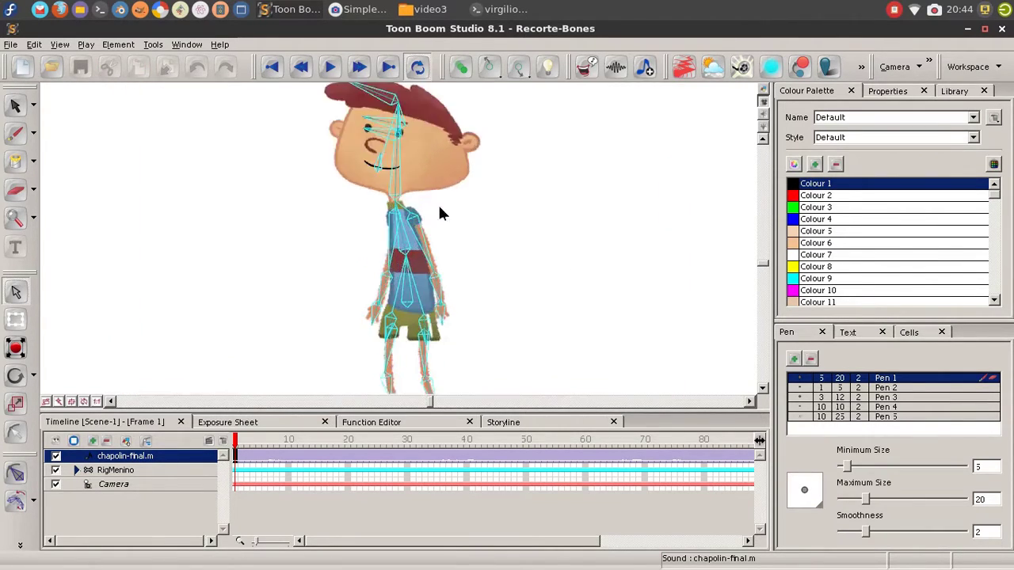
pyautogui.scroll(5, 534, 157)
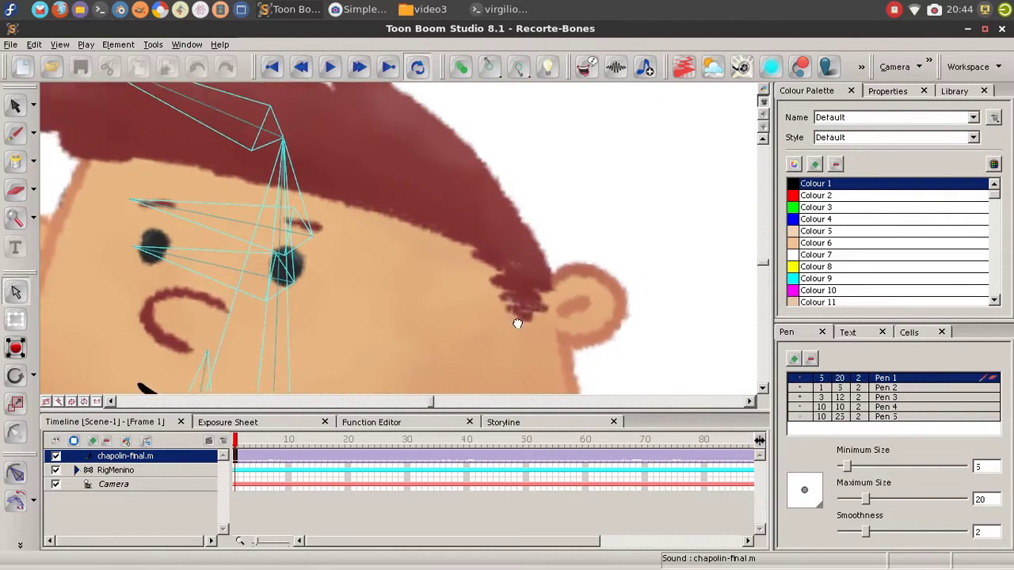
pyautogui.scroll(4, 499, 177)
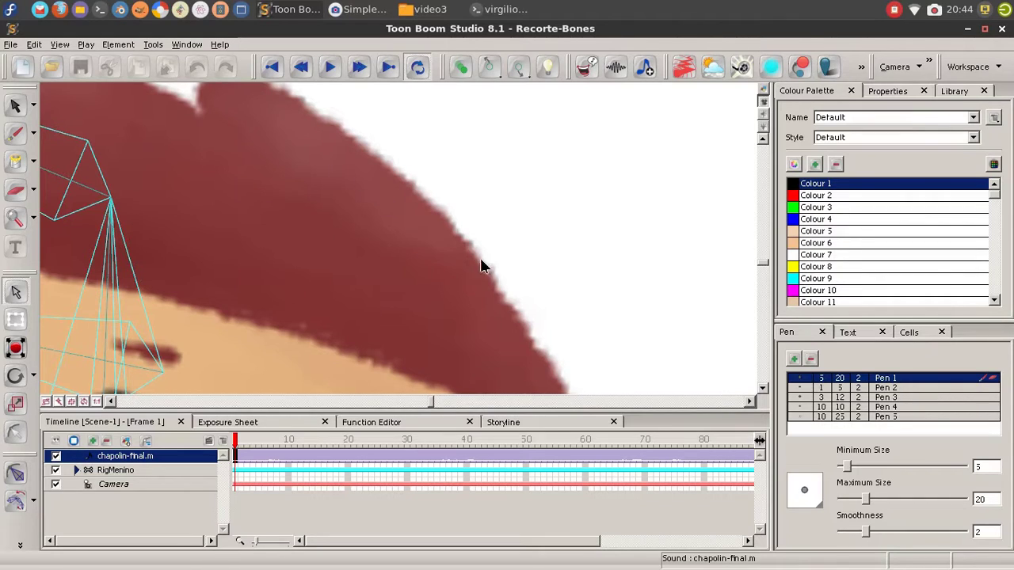
pyautogui.scroll(-8, 407, 193)
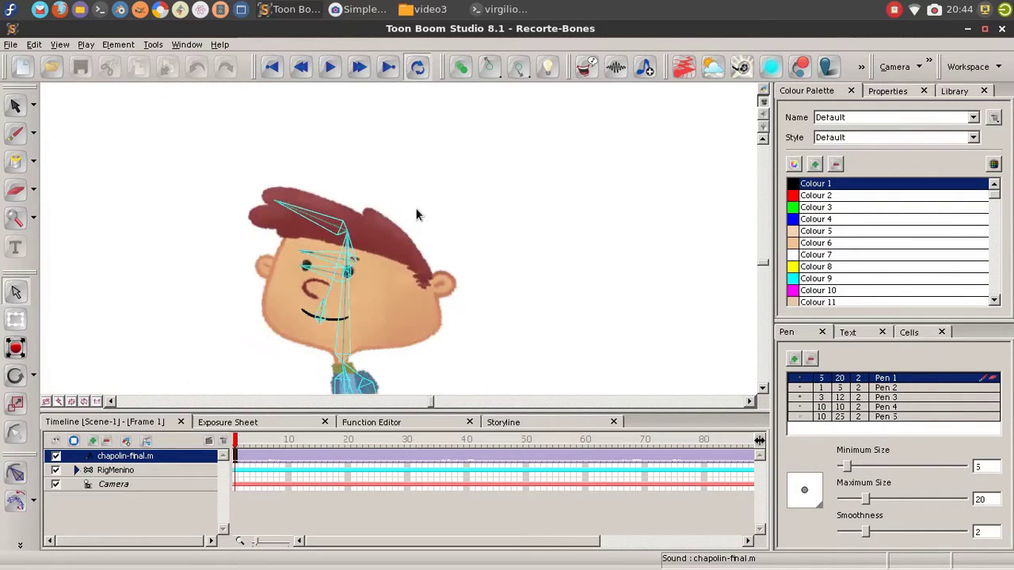
pyautogui.scroll(-5, 401, 194)
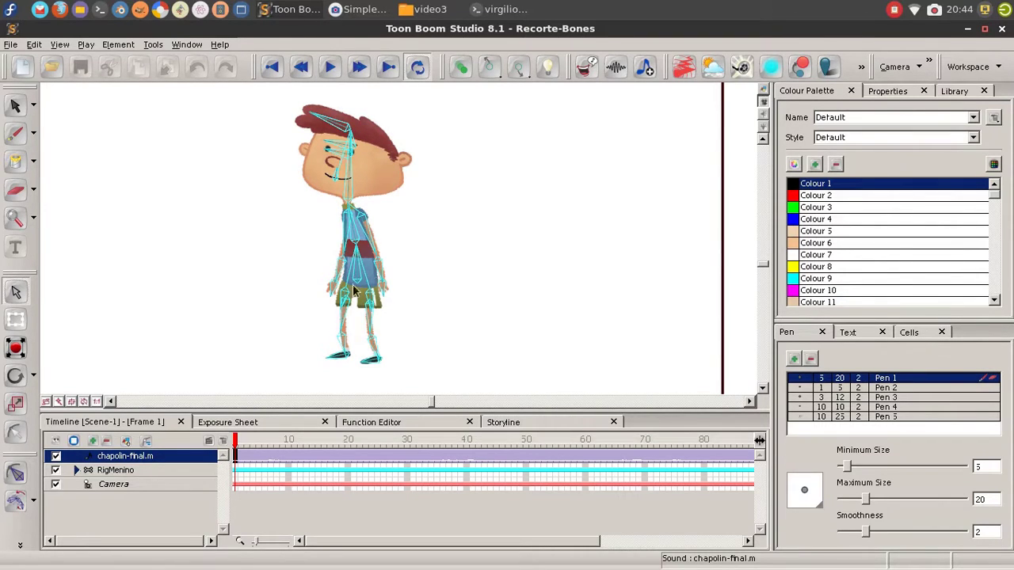
pyautogui.click(347, 198)
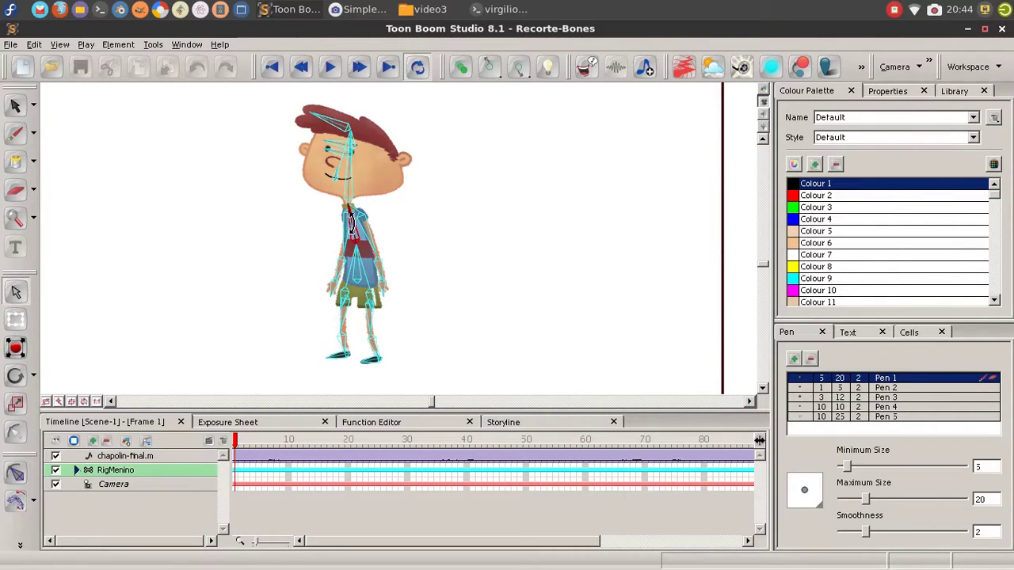
pyautogui.click(347, 193)
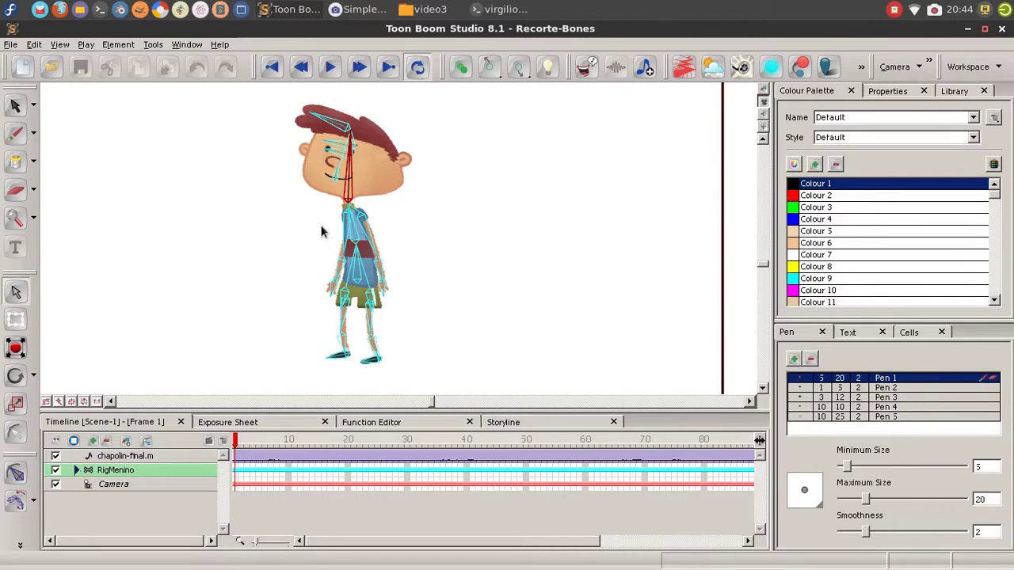
# - Look at the available sources for importing and vectorizing artwork
pyautogui.click(9, 46)
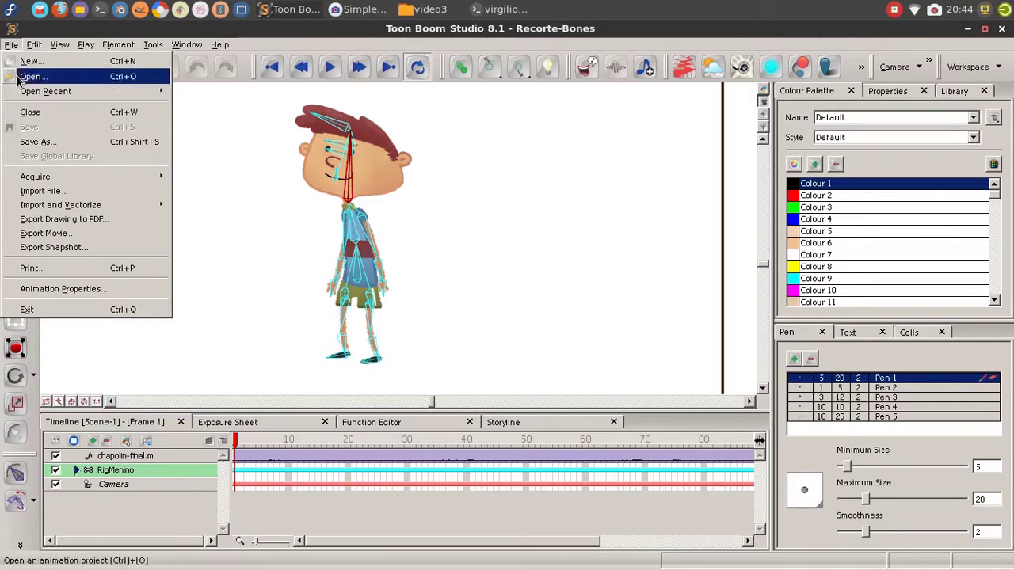
pyautogui.moveTo(60, 208)
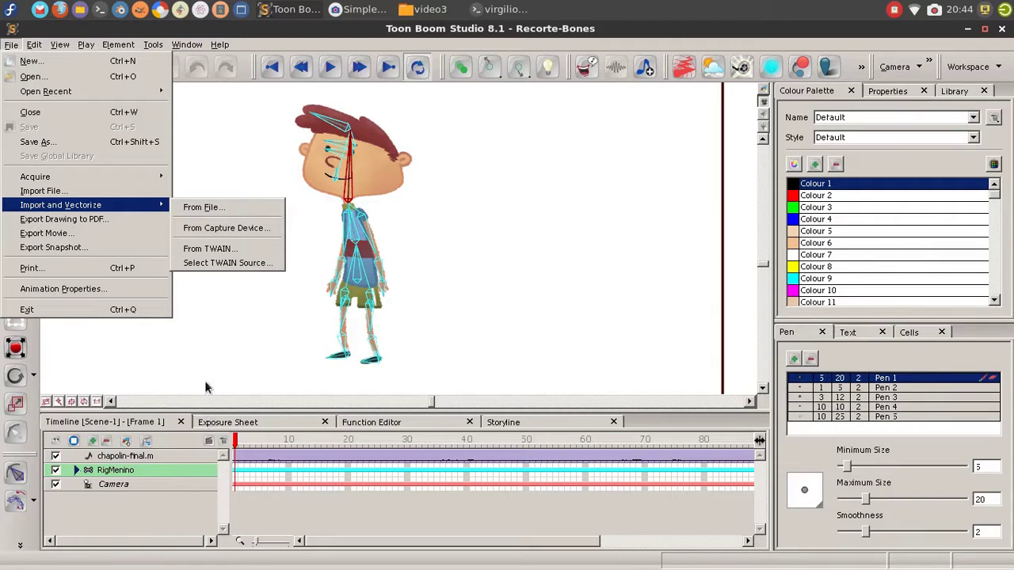
pyautogui.click(463, 236)
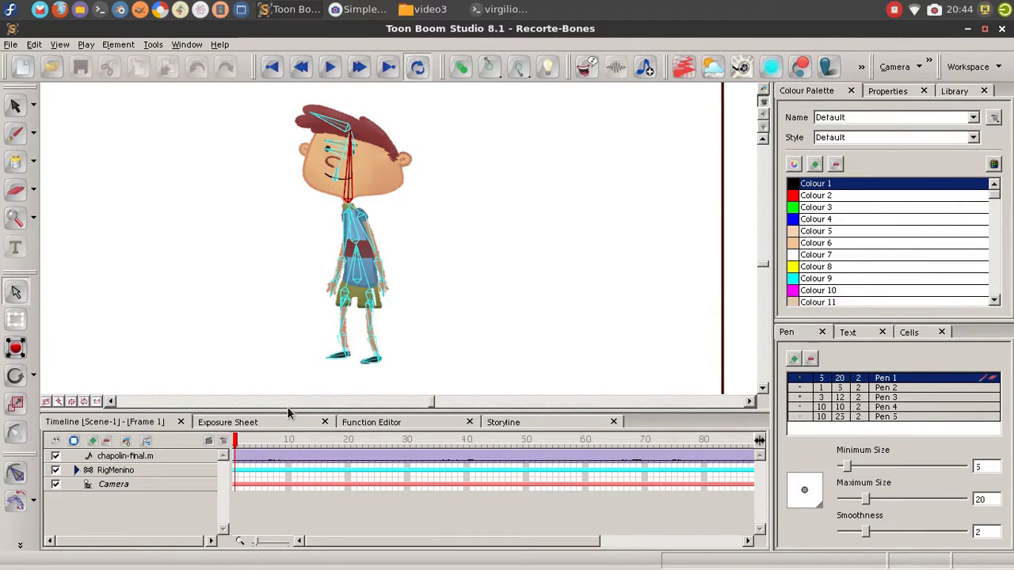
# - Enlarge the timeline, expand the RigMenino element and select its Corpo-recorte drawing
pyautogui.moveTo(289, 411); pyautogui.dragTo(289, 379)
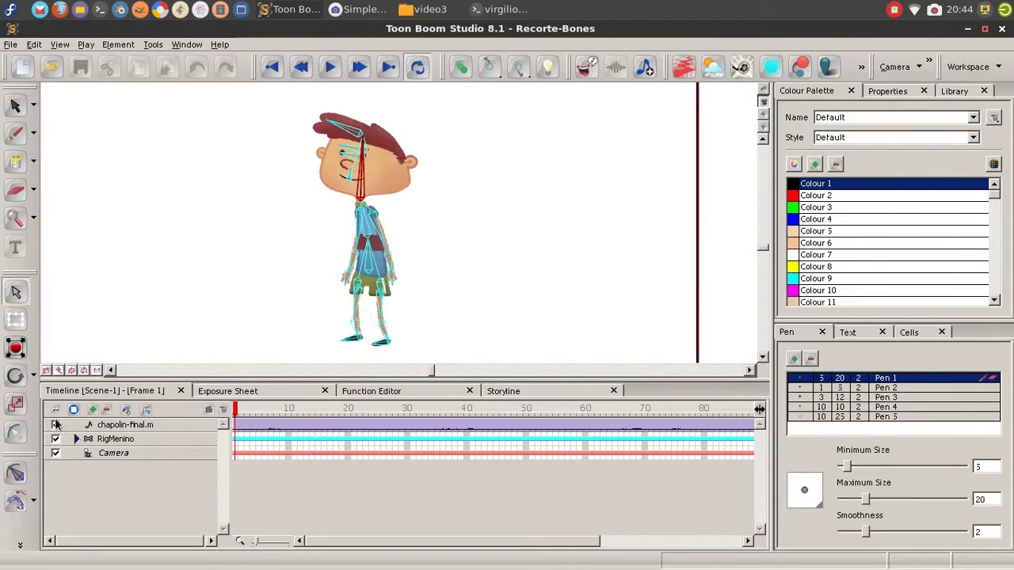
pyautogui.click(76, 439)
pyautogui.moveTo(222, 446); pyautogui.dragTo(215, 515)
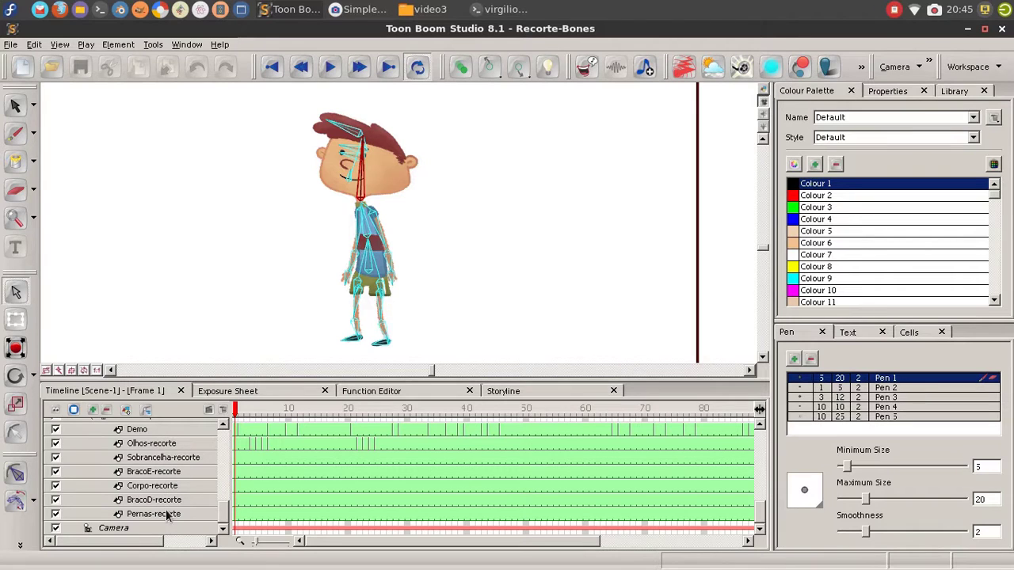
pyautogui.click(170, 486)
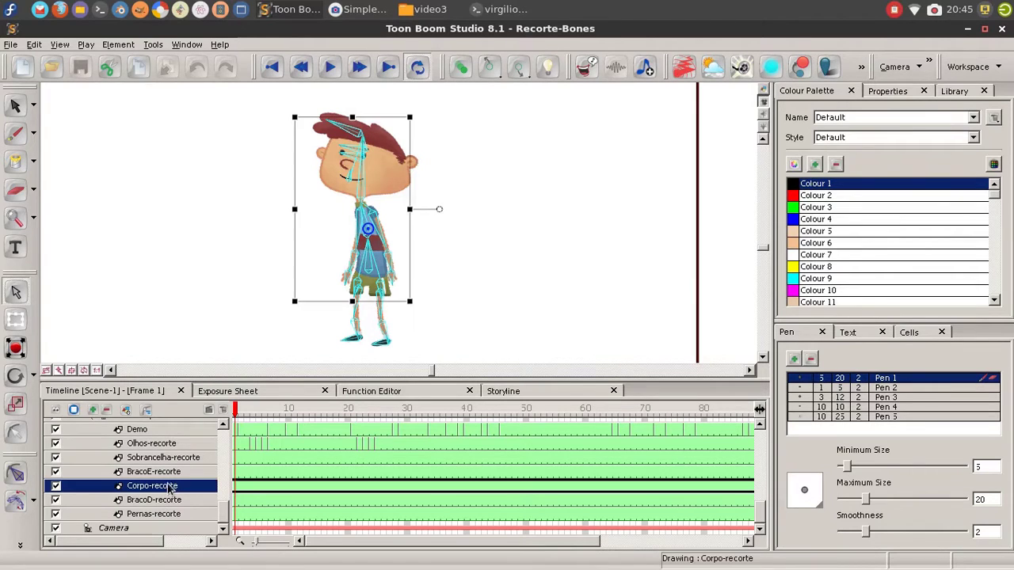
# - Reveal the contour points of the Corpo-recorte drawing and examine the outline around the head and ear
pyautogui.click(34, 106)
pyautogui.click(83, 118)
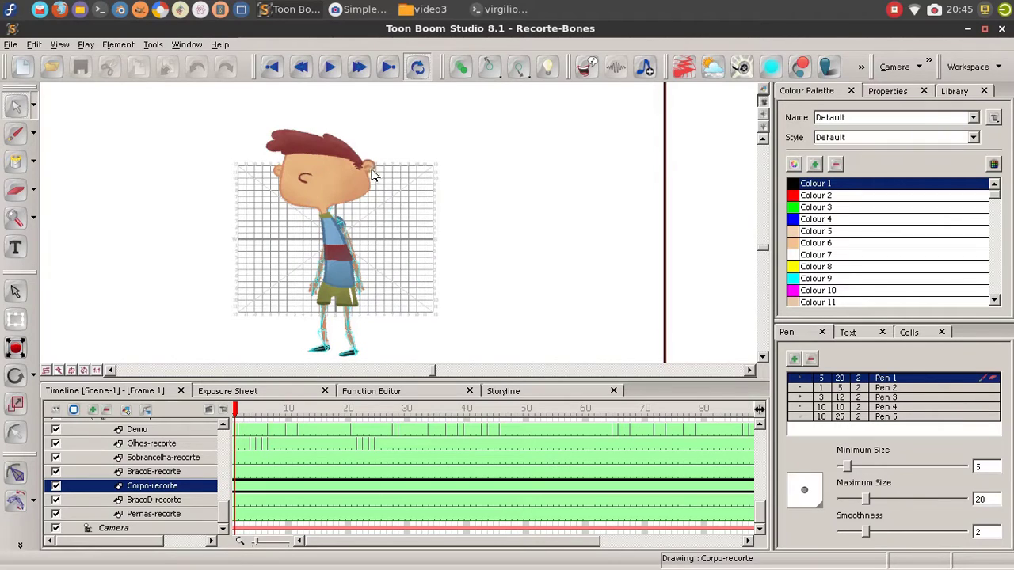
pyautogui.moveTo(211, 109); pyautogui.dragTo(506, 287)
pyautogui.scroll(4, 391, 219)
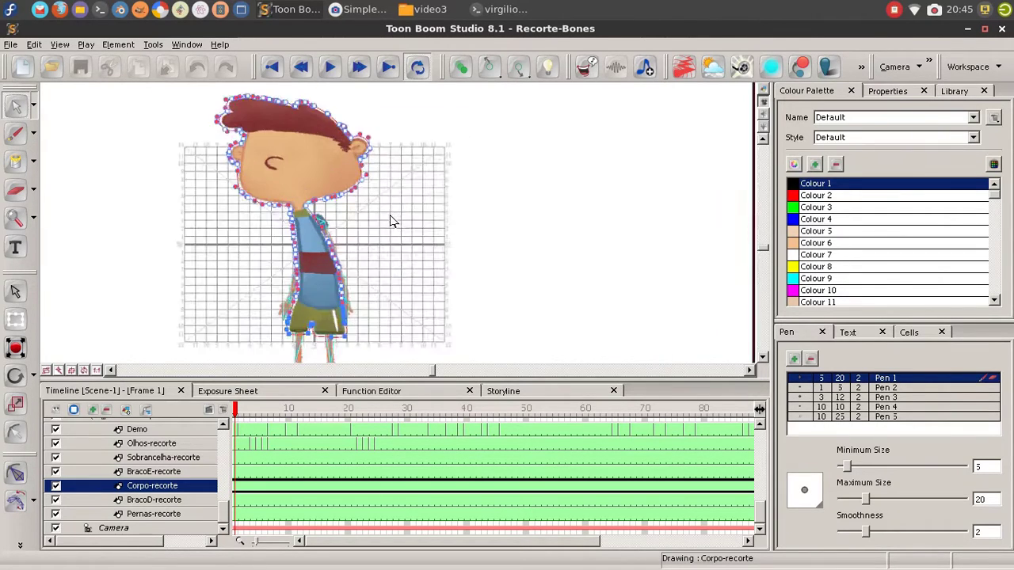
pyautogui.moveTo(331, 203); pyautogui.dragTo(568, 340)
pyautogui.scroll(3, 568, 340)
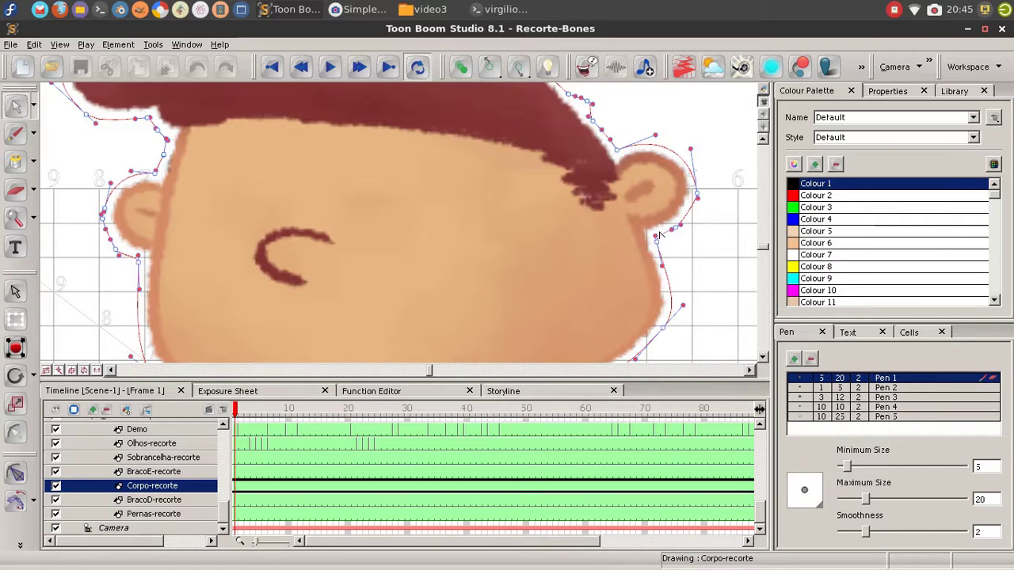
pyautogui.moveTo(642, 126); pyautogui.dragTo(617, 194)
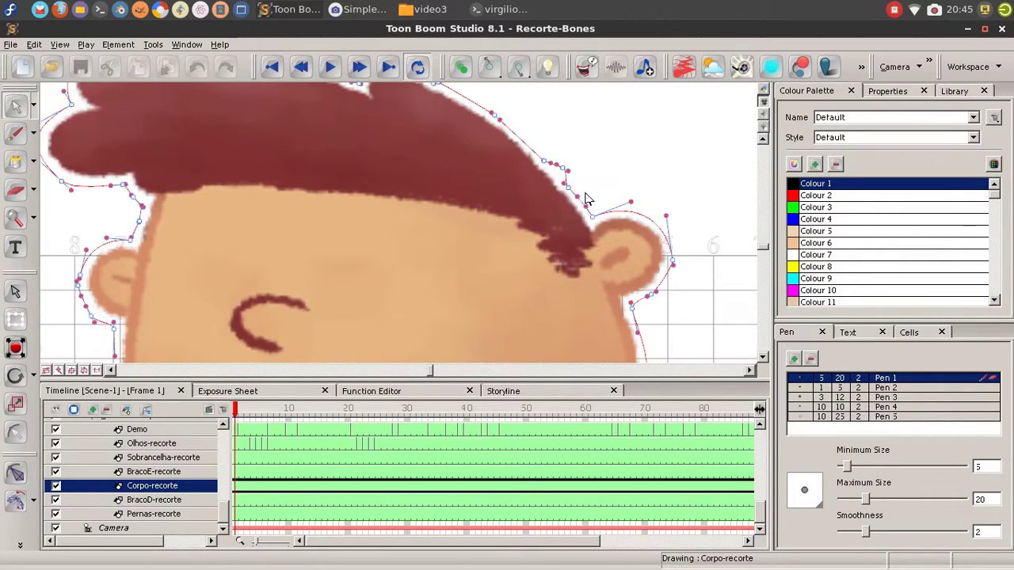
# - Try moving a contour point on the outline at the back of the hair, and undo the change
pyautogui.moveTo(550, 166); pyautogui.dragTo(530, 153)
pyautogui.hotkey('ctrl', 'z')
pyautogui.hotkey('ctrl', 'z')
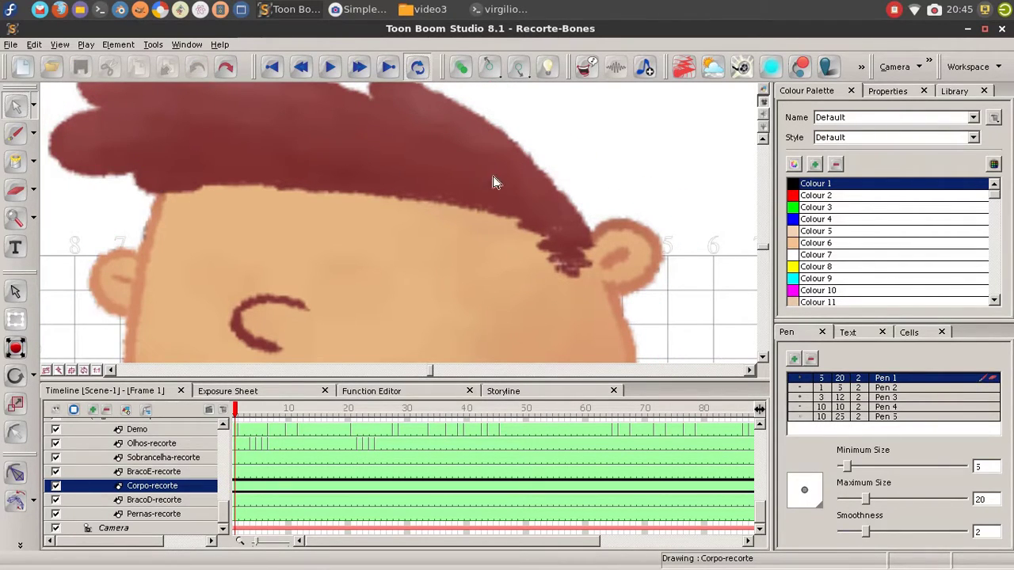
pyautogui.click(427, 301)
pyautogui.scroll(-5, 388, 245)
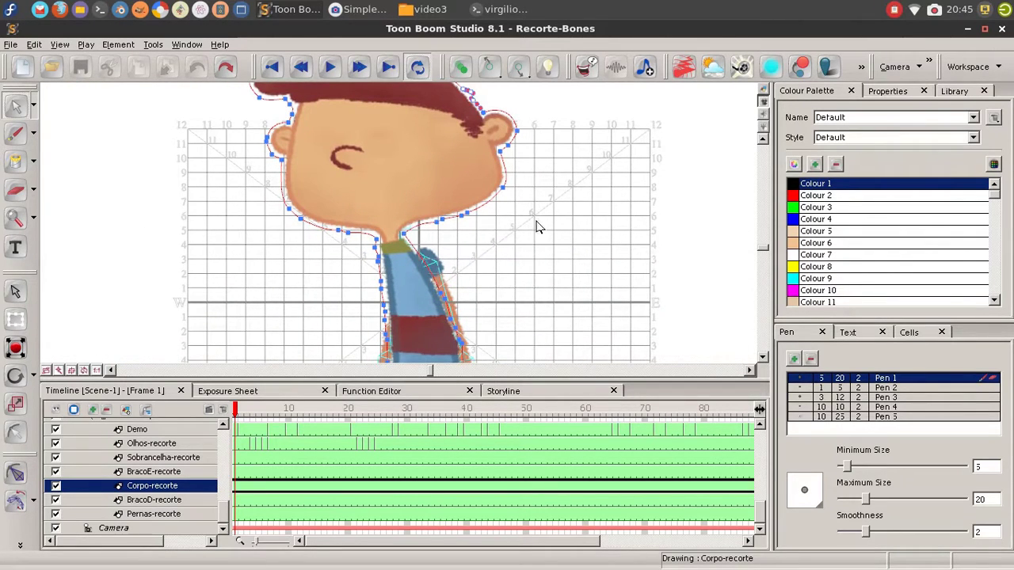
# - Return to the Select tool and select the whole RigMenino element in the timeline
pyautogui.click(34, 107)
pyautogui.click(56, 100)
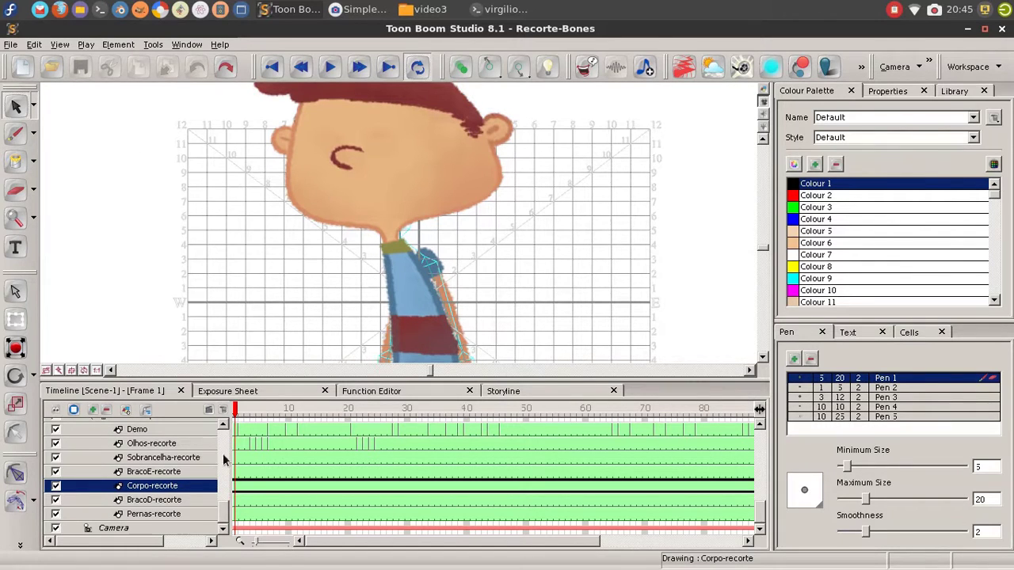
pyautogui.moveTo(228, 515); pyautogui.dragTo(236, 461)
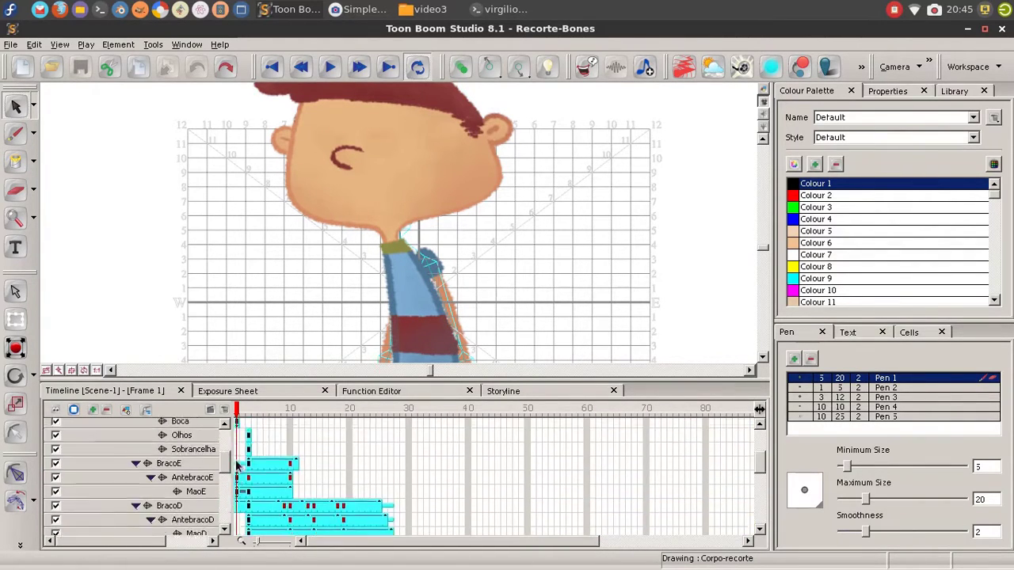
pyautogui.scroll(3, 237, 468)
pyautogui.click(134, 439)
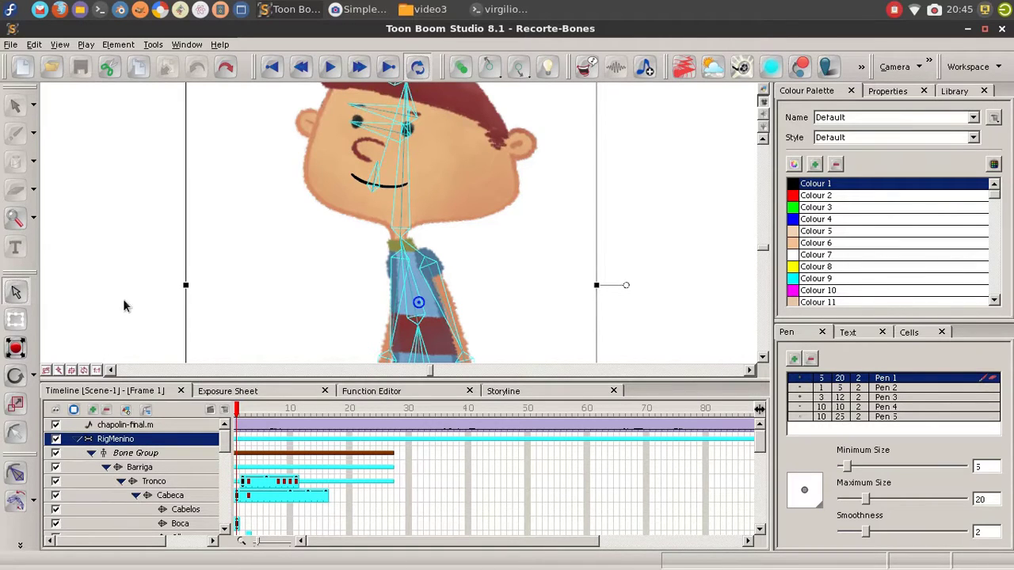
# - Examine the rigged boy's full figure and the bones over his face at different magnifications
pyautogui.scroll(-3, 290, 215)
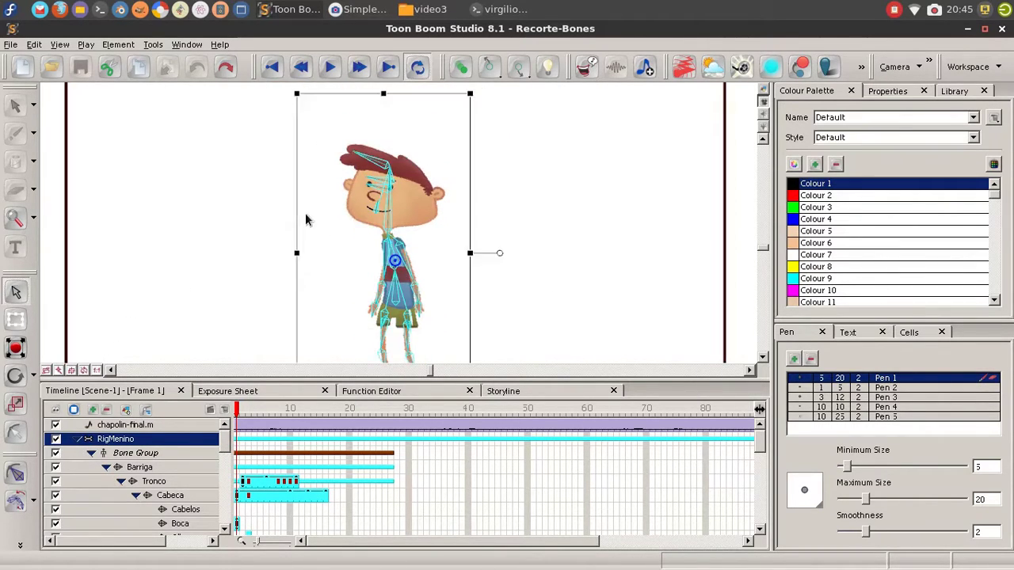
pyautogui.moveTo(351, 209); pyautogui.dragTo(332, 180)
pyautogui.moveTo(417, 147); pyautogui.dragTo(398, 147)
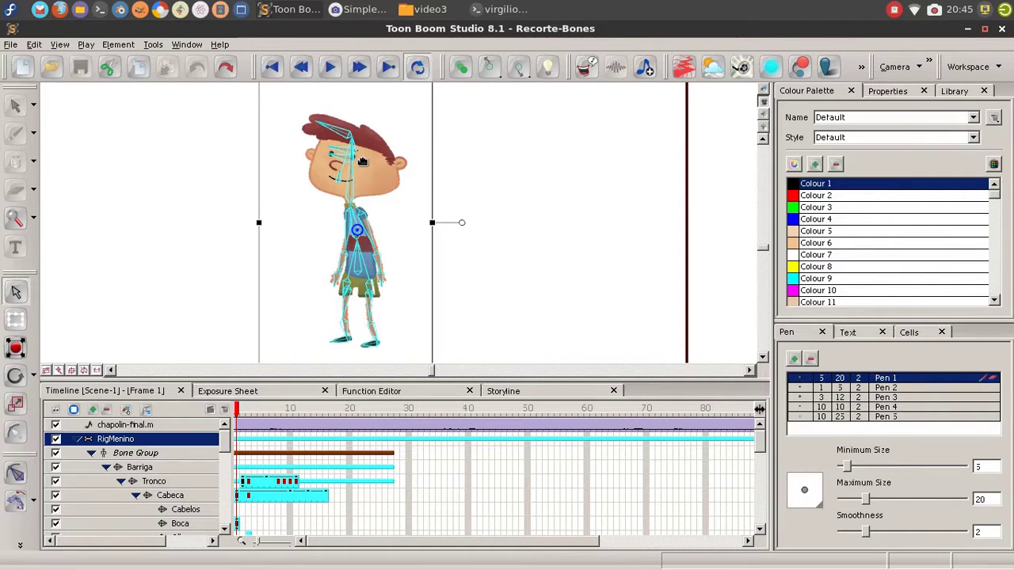
pyautogui.scroll(4, 362, 162)
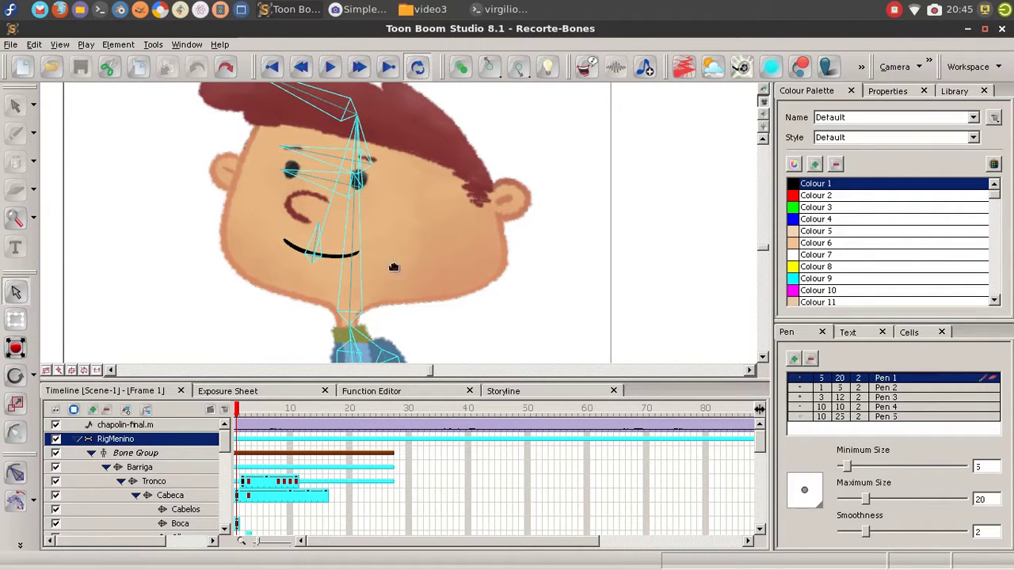
pyautogui.press('x')
pyautogui.press('x')
pyautogui.press('x')
pyautogui.moveTo(402, 229); pyautogui.dragTo(399, 224)
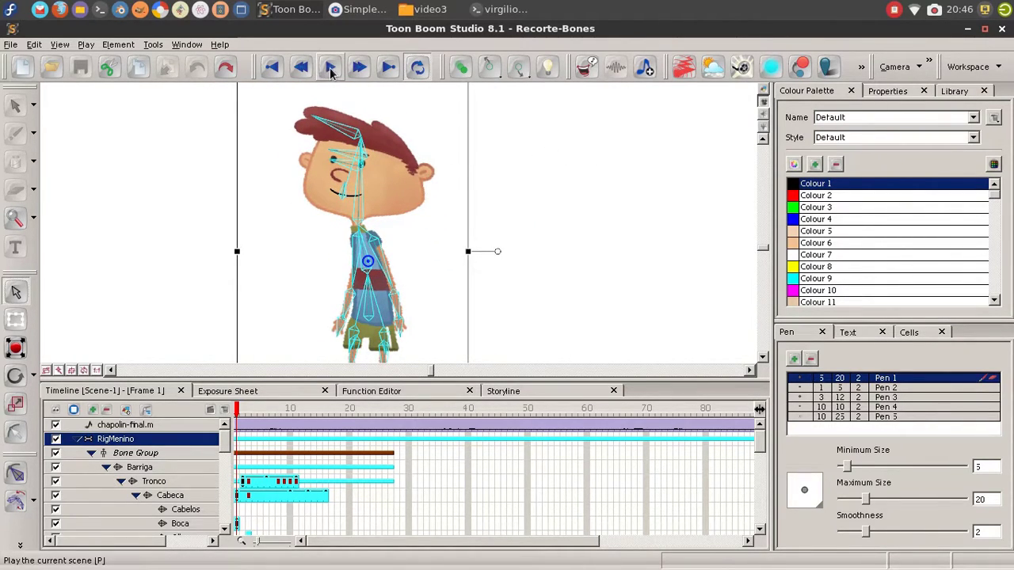
# - Play the scene to preview the boy's animation, stop playback and return to frame 1
pyautogui.click(331, 70)
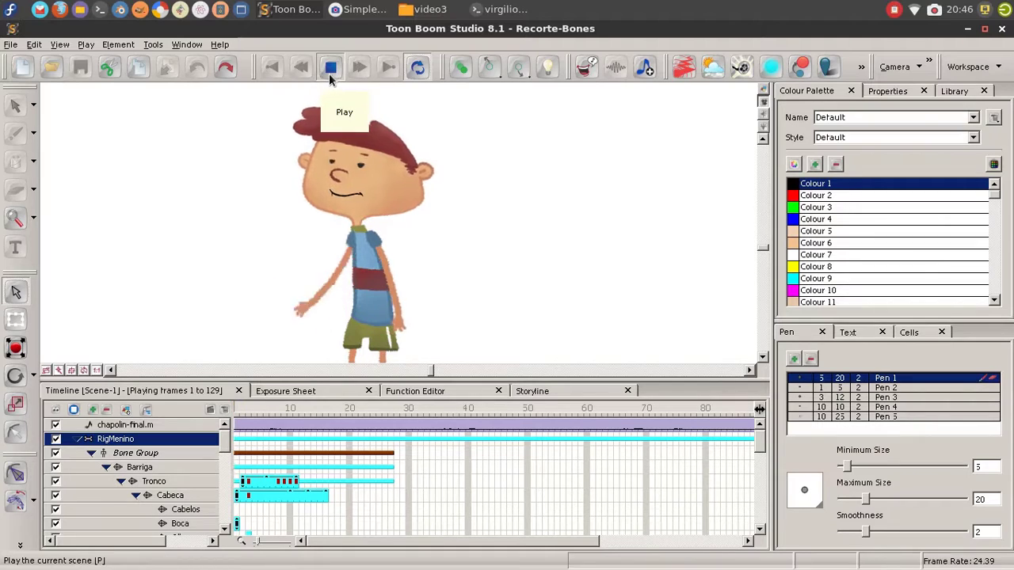
pyautogui.click(330, 69)
pyautogui.moveTo(286, 410); pyautogui.dragTo(235, 410)
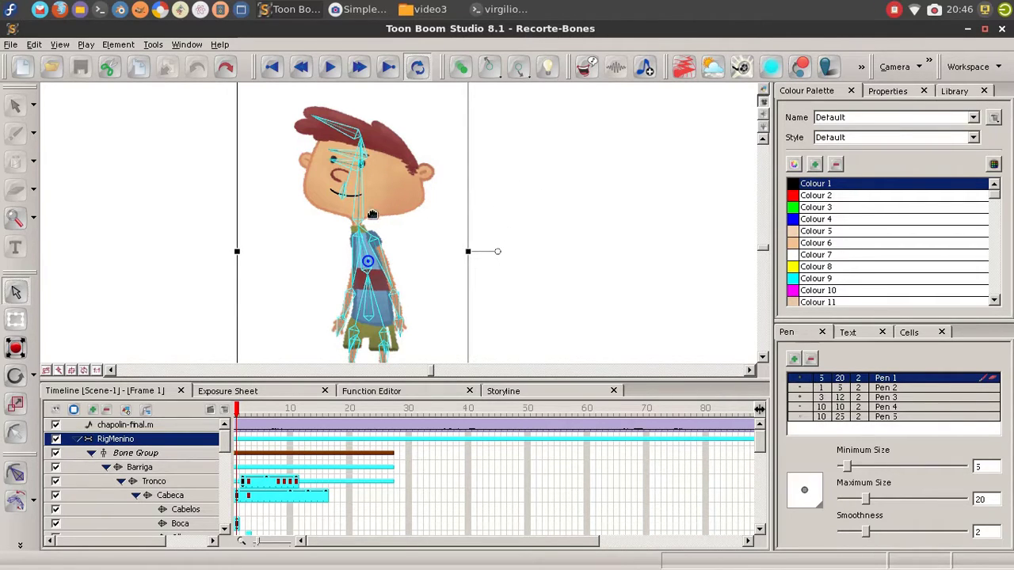
# - Enlarge the timeline area further and widen its element name column
pyautogui.moveTo(435, 201)
pyautogui.mouseDown()
pyautogui.moveTo(425, 217)
pyautogui.moveTo(450, 214)
pyautogui.moveTo(407, 171)
pyautogui.moveTo(435, 181)
pyautogui.mouseUp()
pyautogui.moveTo(405, 224); pyautogui.dragTo(317, 192)
pyautogui.press('x')
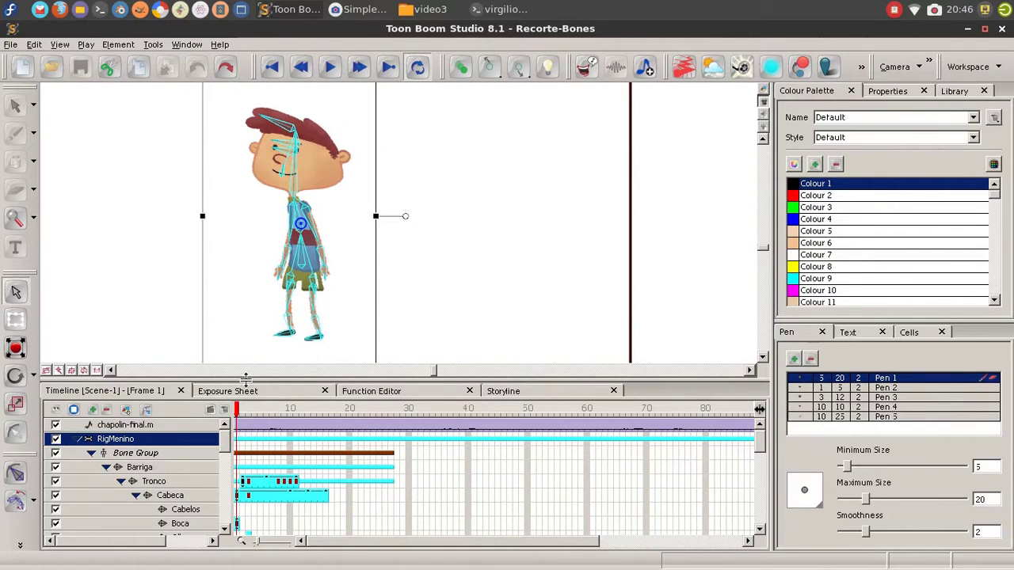
pyautogui.moveTo(247, 378); pyautogui.dragTo(244, 322)
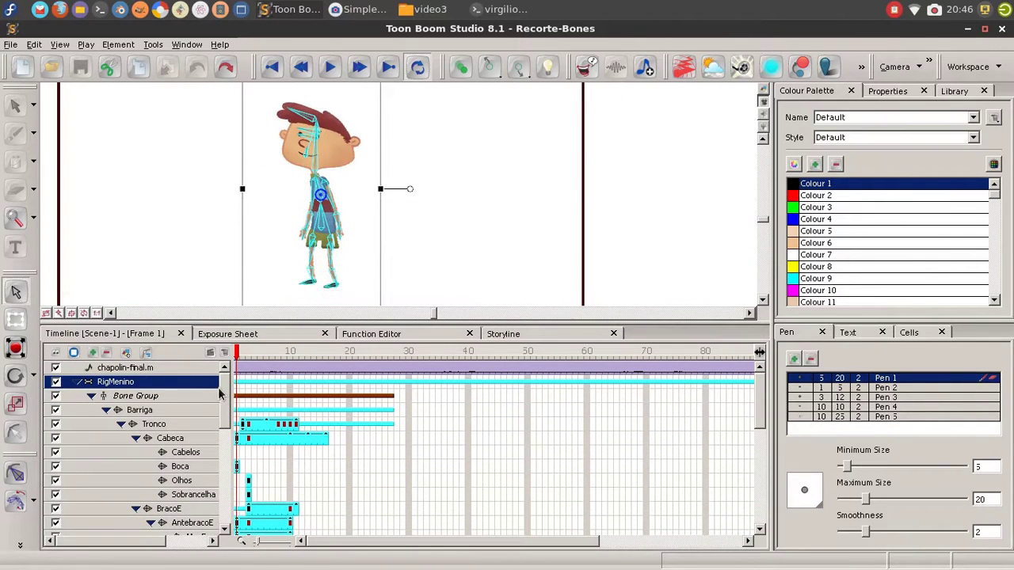
pyautogui.moveTo(232, 393); pyautogui.dragTo(277, 380)
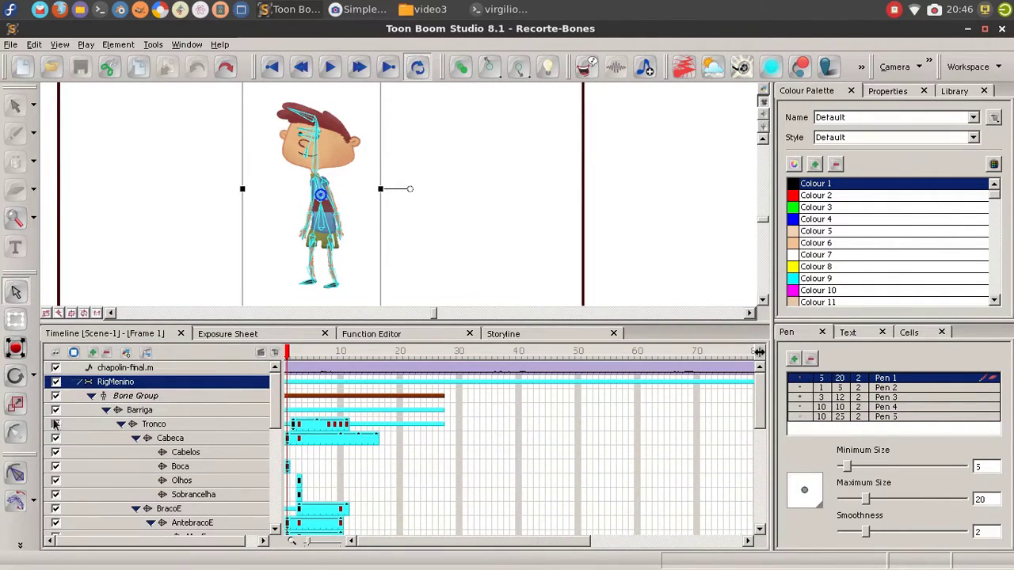
# - Collapse the Bone Group and Skin Group inside the RigMenino element
pyautogui.click(80, 382)
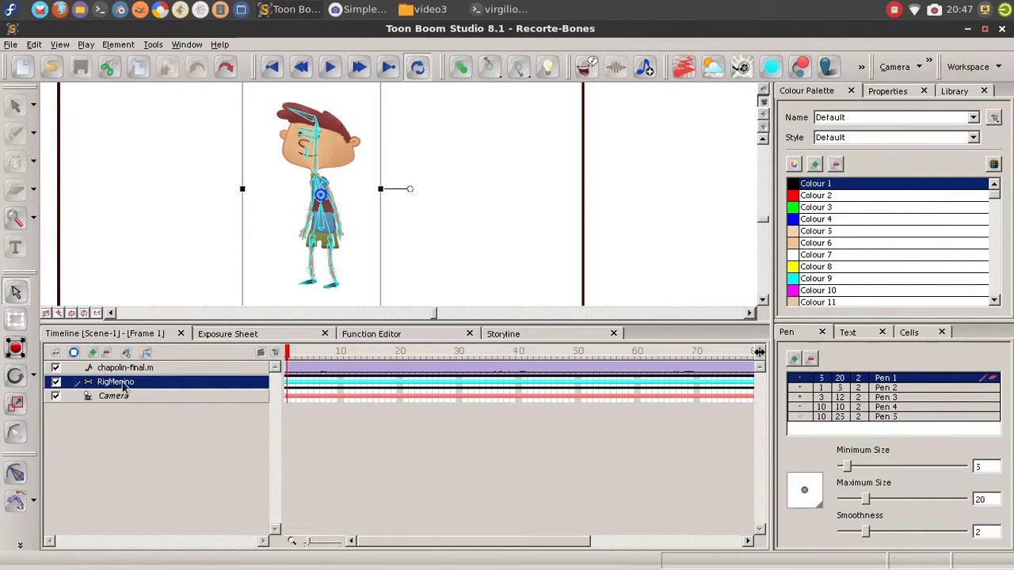
pyautogui.click(78, 382)
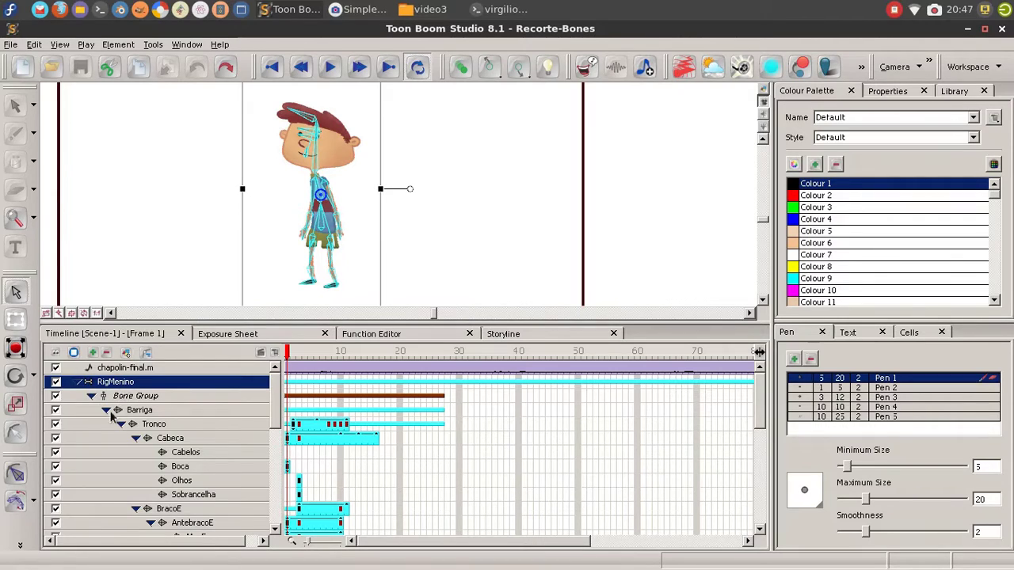
pyautogui.click(91, 396)
pyautogui.click(91, 409)
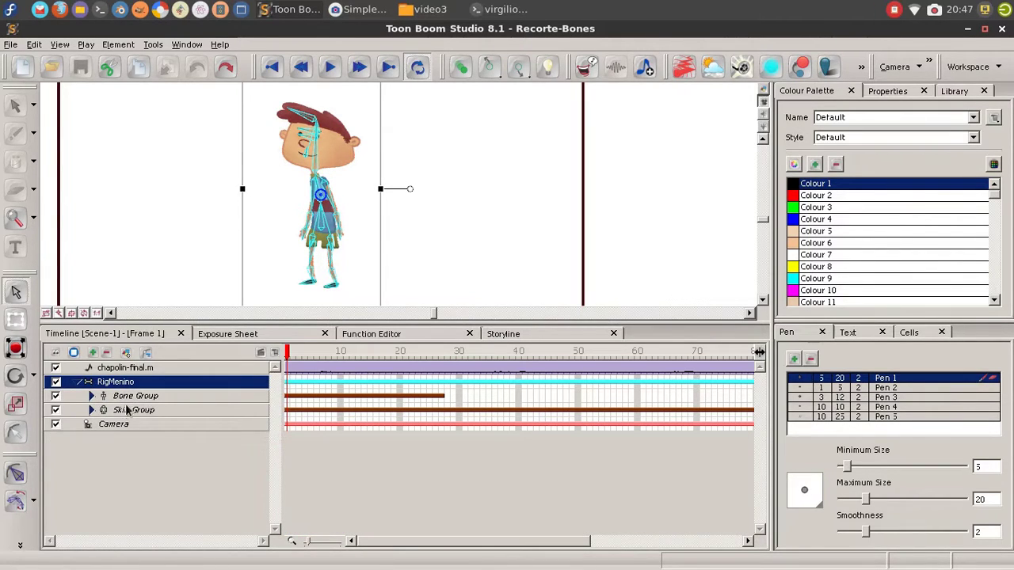
# - Select RigMenino's Bone Group and Skin Group in turn, and enlarge the drawing area by shrinking the timeline
pyautogui.click(127, 398)
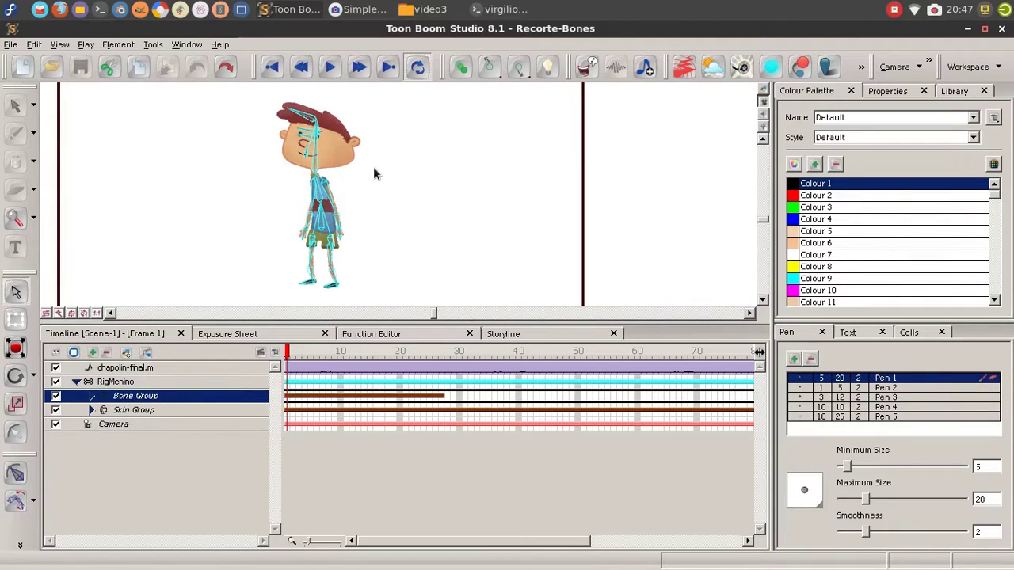
pyautogui.click(137, 412)
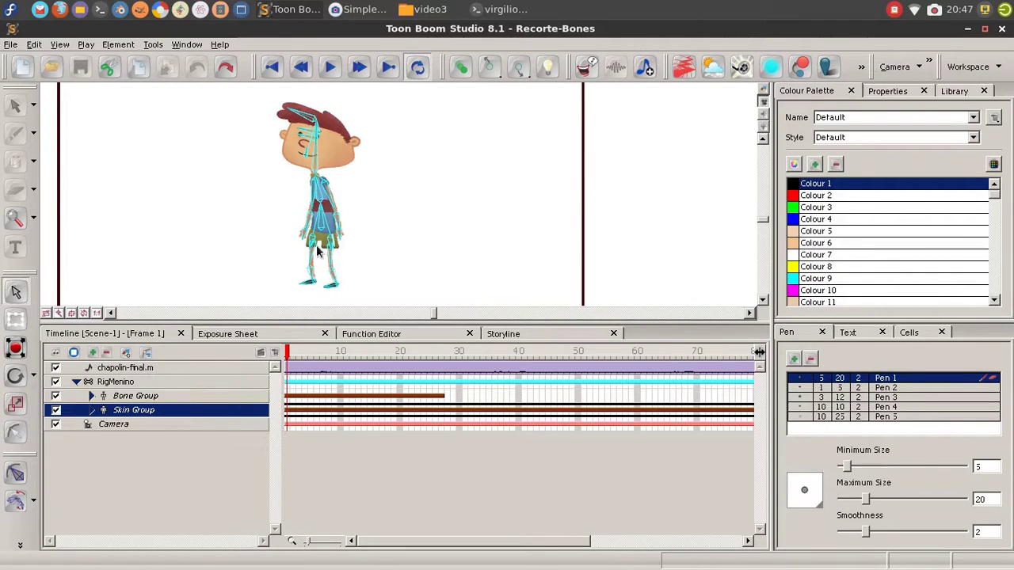
pyautogui.moveTo(338, 320); pyautogui.dragTo(339, 384)
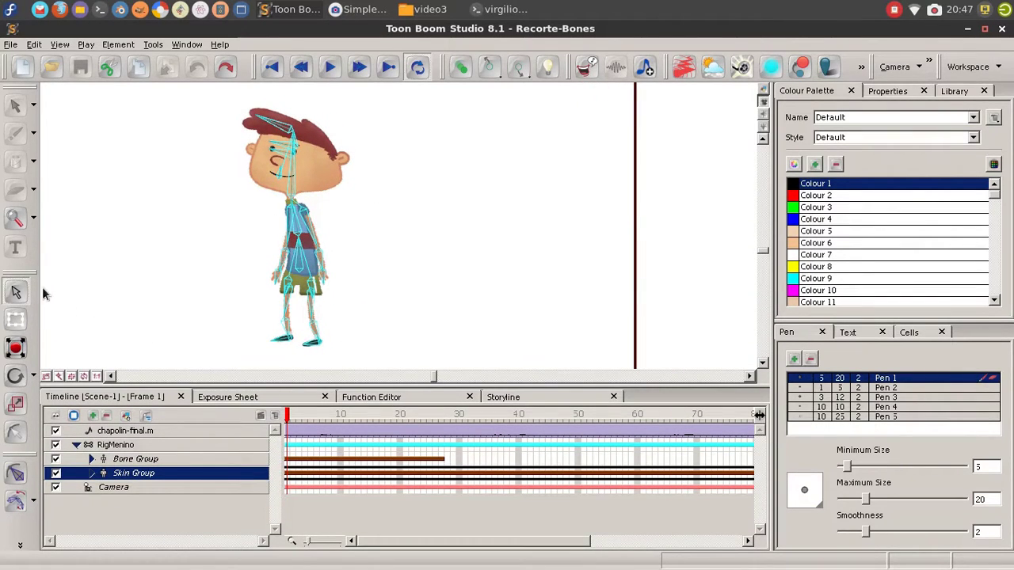
# - Shrink the drawing and scene tool palettes to make room for the bone tools, and list the Select tool's variants
pyautogui.moveTo(22, 272); pyautogui.dragTo(15, 219)
pyautogui.moveTo(22, 455); pyautogui.dragTo(20, 328)
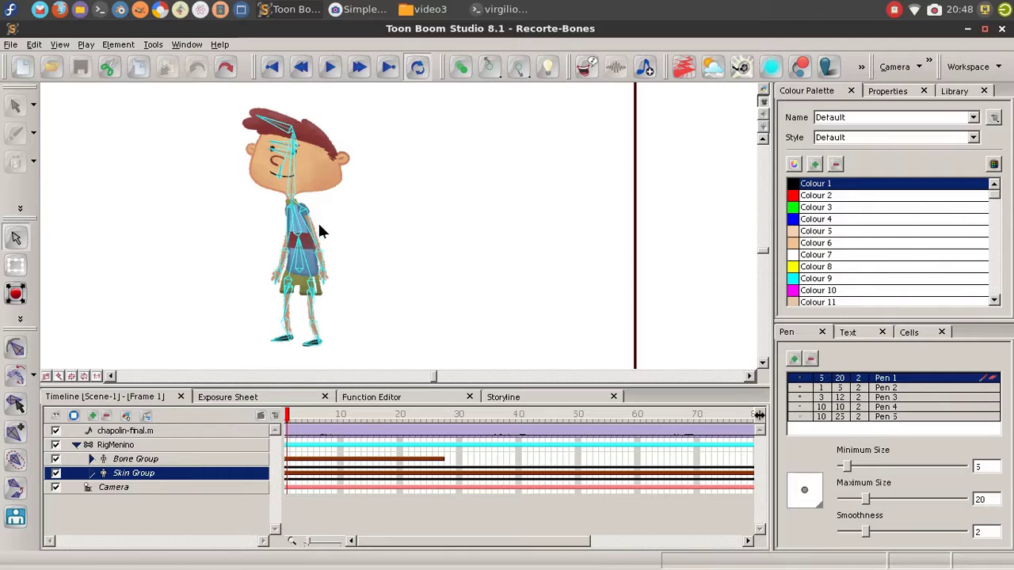
pyautogui.moveTo(389, 224); pyautogui.dragTo(295, 232)
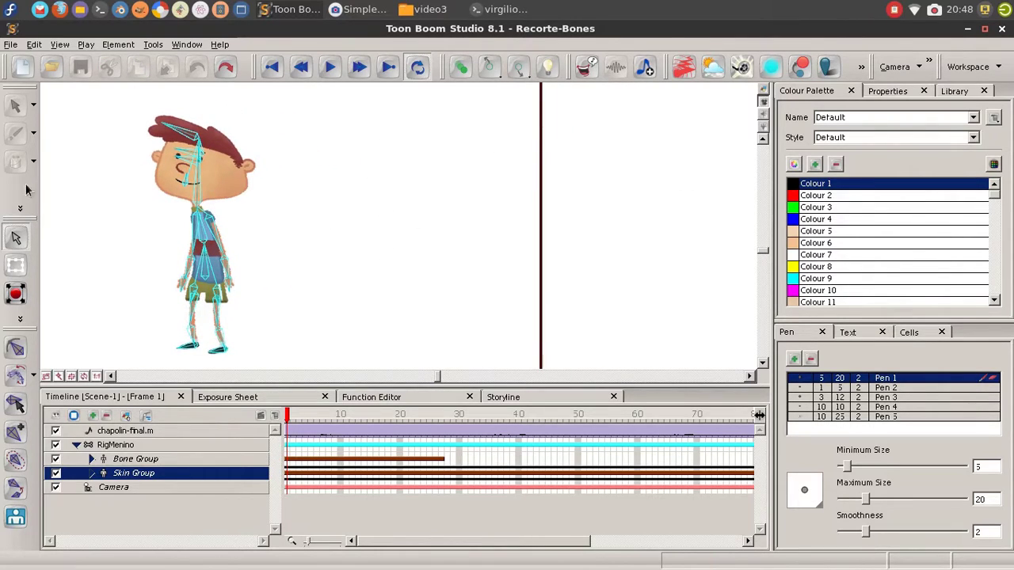
pyautogui.click(33, 105)
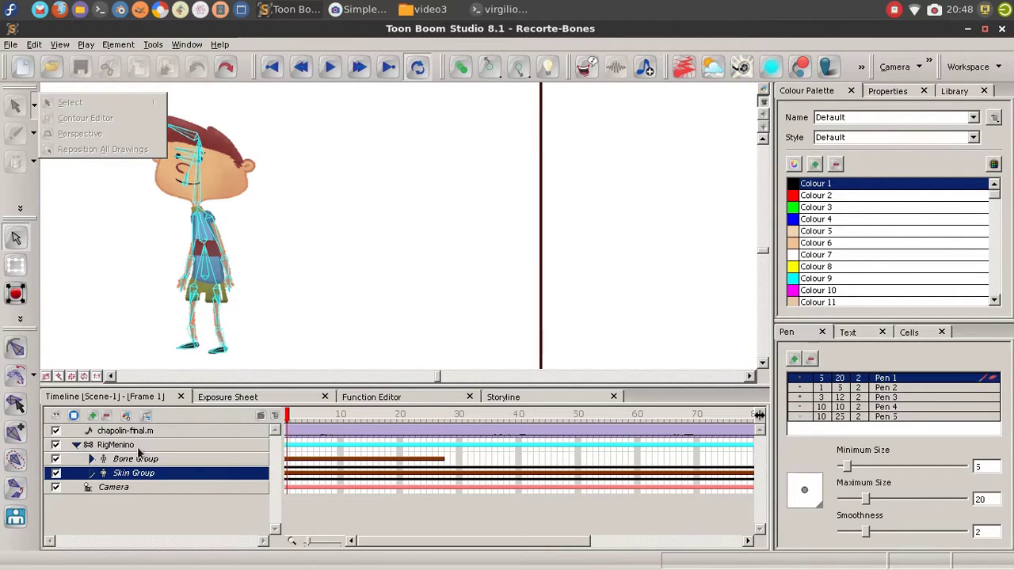
# - Collapse the RigMenino element and add a drawing element named personagem2 above the chapolin-final sound
pyautogui.click(75, 446)
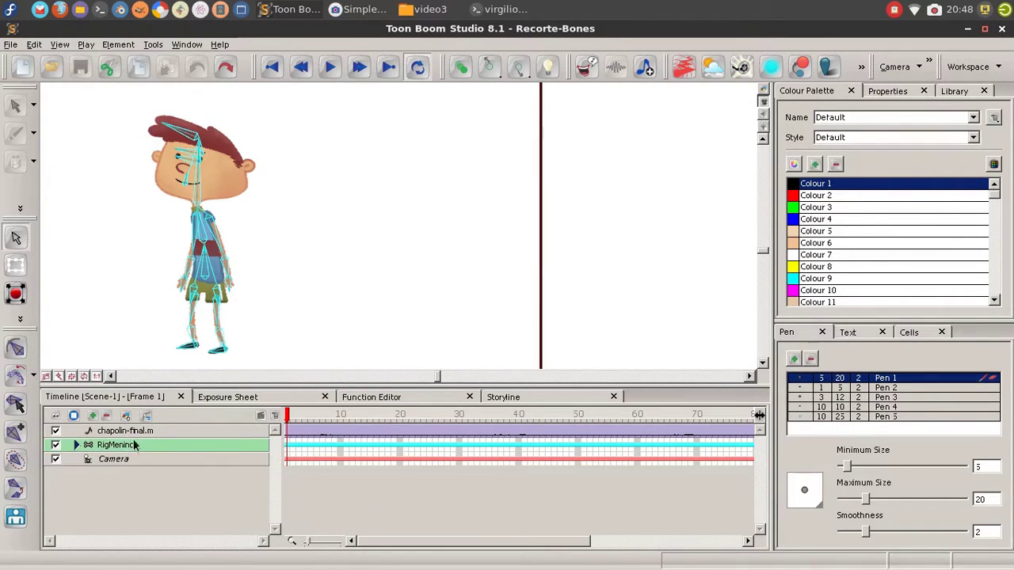
pyautogui.click(130, 434)
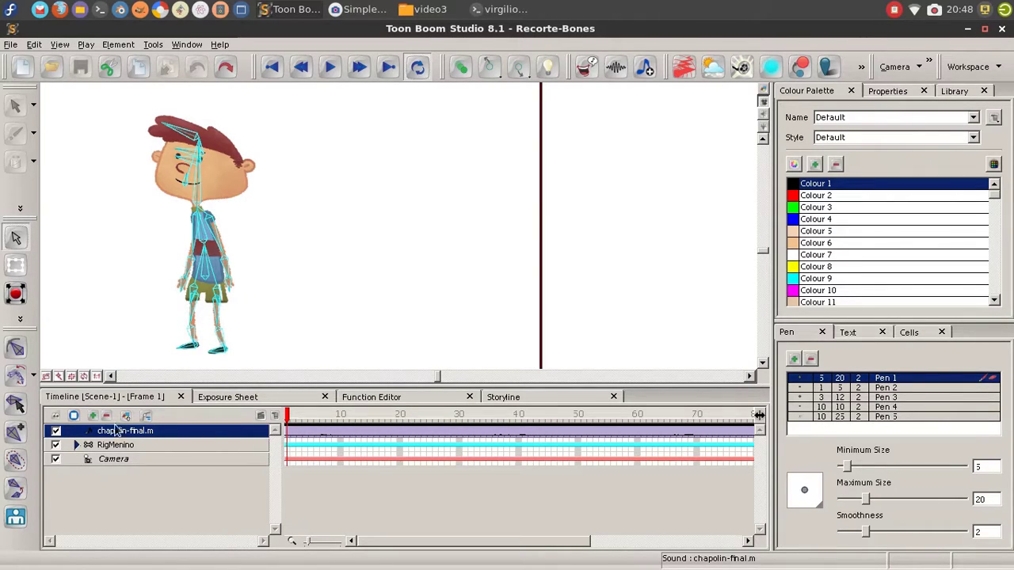
pyautogui.click(93, 416)
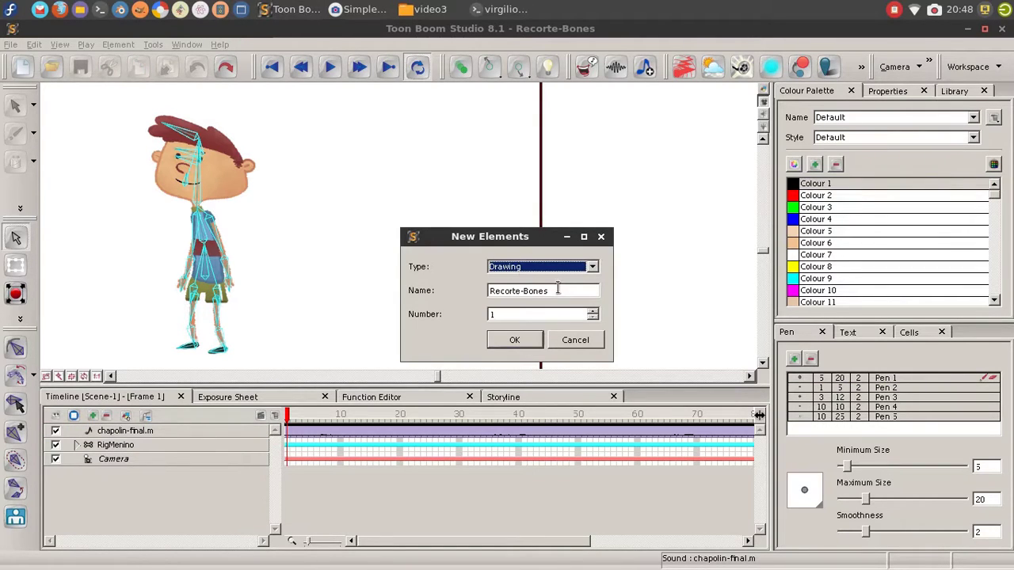
pyautogui.press('Tab')
pyautogui.write('person')
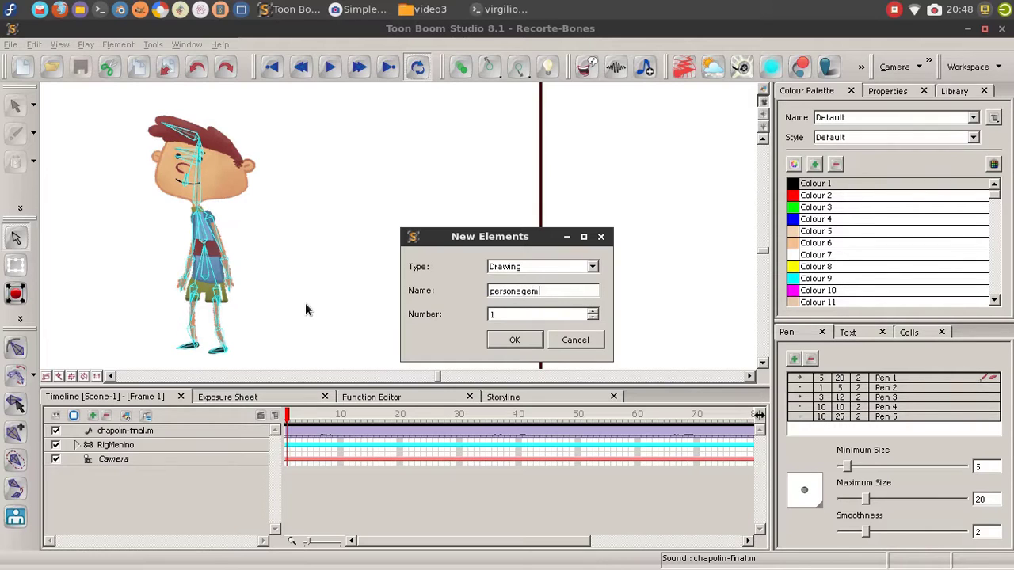
pyautogui.write('agem2')
pyautogui.press('Return')
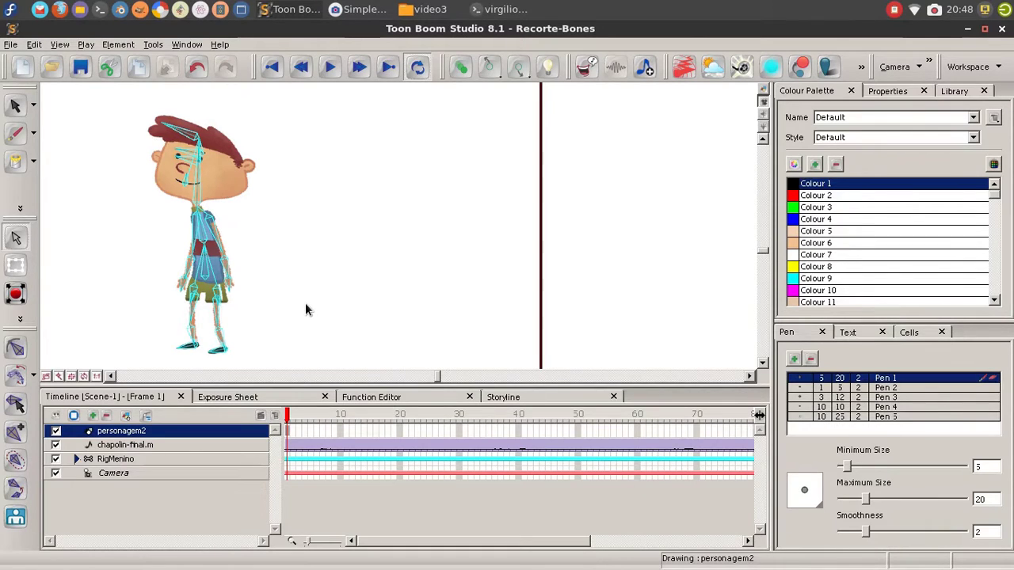
# - Draw a second character's head with eyes, nose, ears and spiky hair in black, beside the rigged boy
pyautogui.click(23, 137)
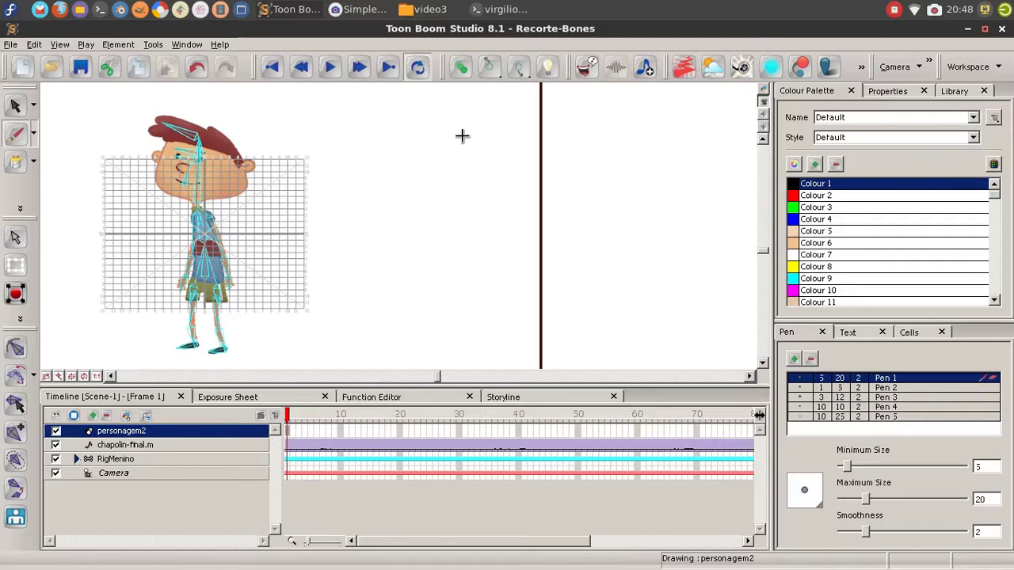
pyautogui.moveTo(462, 136)
pyautogui.mouseDown()
pyautogui.moveTo(434, 178)
pyautogui.moveTo(503, 167)
pyautogui.moveTo(480, 137)
pyautogui.moveTo(449, 151)
pyautogui.moveTo(481, 146)
pyautogui.moveTo(460, 159)
pyautogui.moveTo(415, 158)
pyautogui.mouseUp()
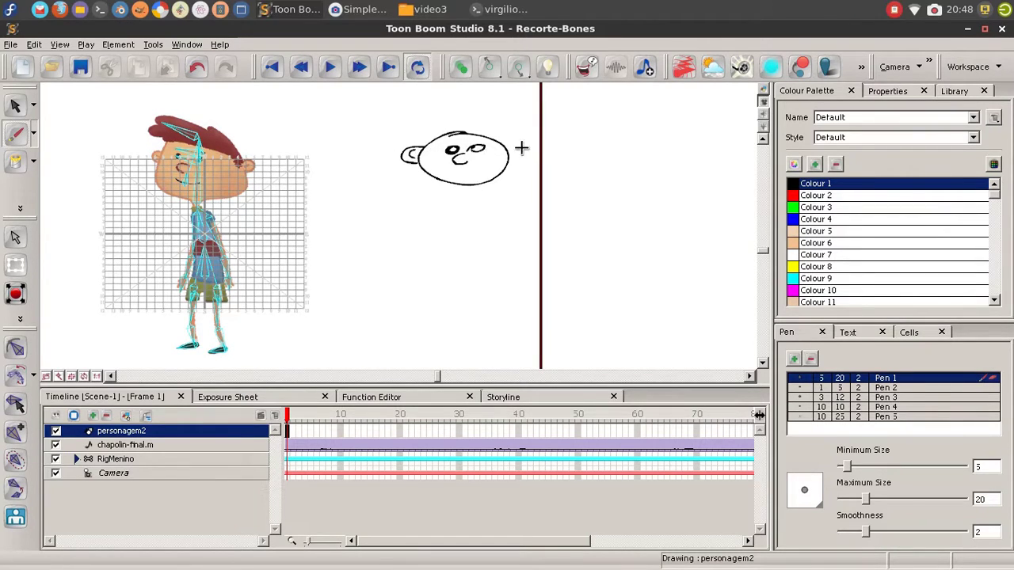
pyautogui.moveTo(508, 149); pyautogui.dragTo(523, 148)
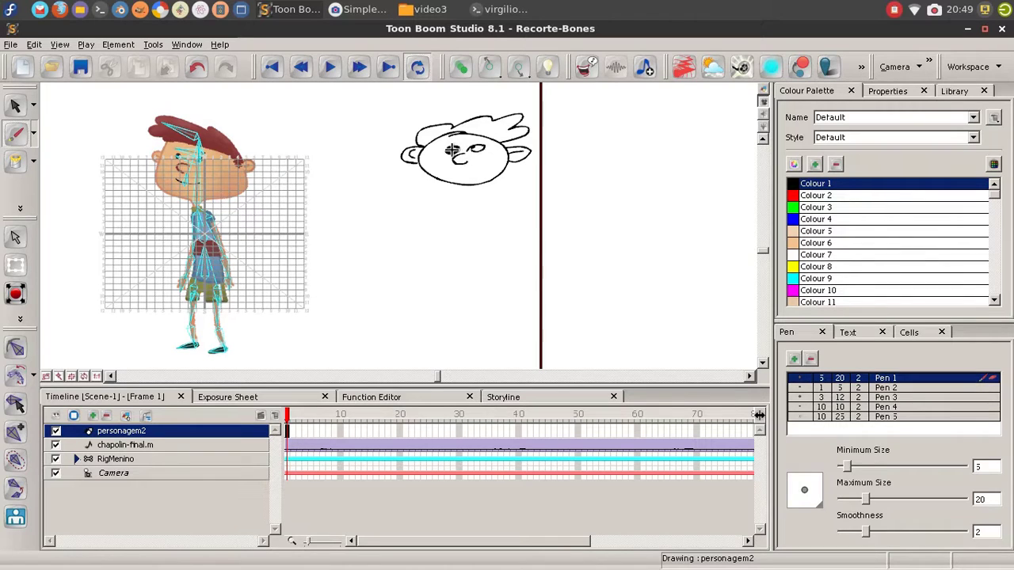
pyautogui.moveTo(451, 151); pyautogui.dragTo(473, 149)
# - Draw the new character's neck, a torso with collar and waistline, and separate arms and legs around it
pyautogui.moveTo(457, 183)
pyautogui.mouseDown()
pyautogui.moveTo(444, 230)
pyautogui.moveTo(441, 274)
pyautogui.moveTo(457, 296)
pyautogui.moveTo(493, 298)
pyautogui.moveTo(512, 273)
pyautogui.moveTo(507, 238)
pyautogui.moveTo(498, 216)
pyautogui.moveTo(456, 207)
pyautogui.moveTo(473, 228)
pyautogui.moveTo(457, 210)
pyautogui.moveTo(468, 220)
pyautogui.moveTo(483, 210)
pyautogui.moveTo(486, 208)
pyautogui.mouseUp()
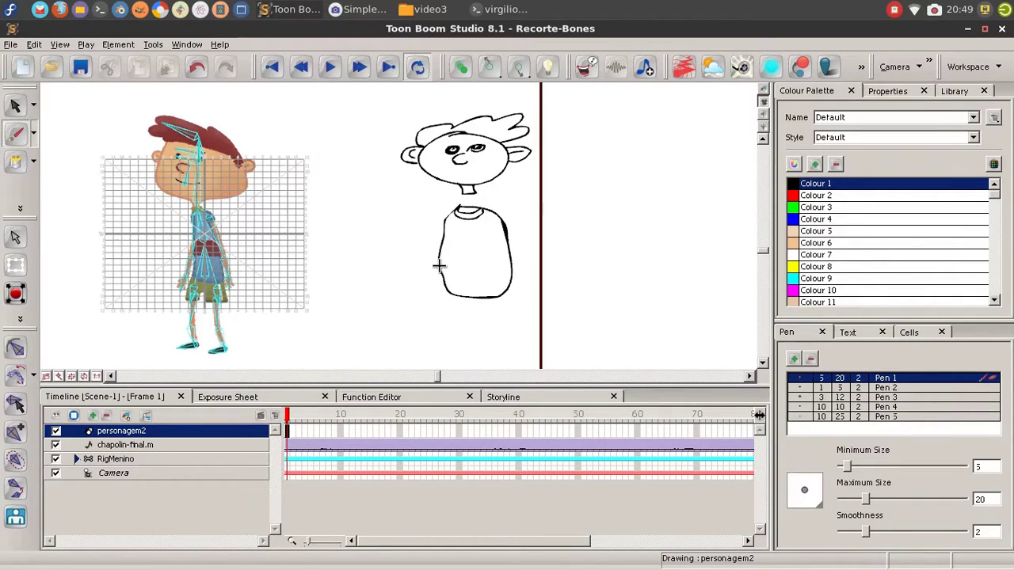
pyautogui.moveTo(439, 264); pyautogui.dragTo(504, 262)
pyautogui.moveTo(419, 310)
pyautogui.mouseDown()
pyautogui.moveTo(407, 247)
pyautogui.moveTo(391, 286)
pyautogui.moveTo(403, 327)
pyautogui.moveTo(377, 337)
pyautogui.moveTo(420, 332)
pyautogui.moveTo(403, 302)
pyautogui.moveTo(423, 260)
pyautogui.moveTo(400, 252)
pyautogui.mouseUp()
pyautogui.moveTo(462, 258)
pyautogui.mouseDown()
pyautogui.moveTo(451, 290)
pyautogui.moveTo(466, 333)
pyautogui.moveTo(450, 337)
pyautogui.moveTo(460, 339)
pyautogui.moveTo(492, 331)
pyautogui.moveTo(477, 316)
pyautogui.moveTo(482, 266)
pyautogui.moveTo(458, 258)
pyautogui.mouseUp()
pyautogui.moveTo(388, 145)
pyautogui.mouseDown()
pyautogui.moveTo(328, 185)
pyautogui.moveTo(290, 195)
pyautogui.moveTo(307, 209)
pyautogui.moveTo(332, 198)
pyautogui.moveTo(395, 146)
pyautogui.mouseUp()
# - Fill the new character's face, ears, arms and legs with the skin tone Colour 5
pyautogui.moveTo(509, 157)
pyautogui.mouseDown()
pyautogui.moveTo(597, 179)
pyautogui.moveTo(613, 199)
pyautogui.moveTo(636, 167)
pyautogui.moveTo(513, 145)
pyautogui.moveTo(467, 164)
pyautogui.mouseUp()
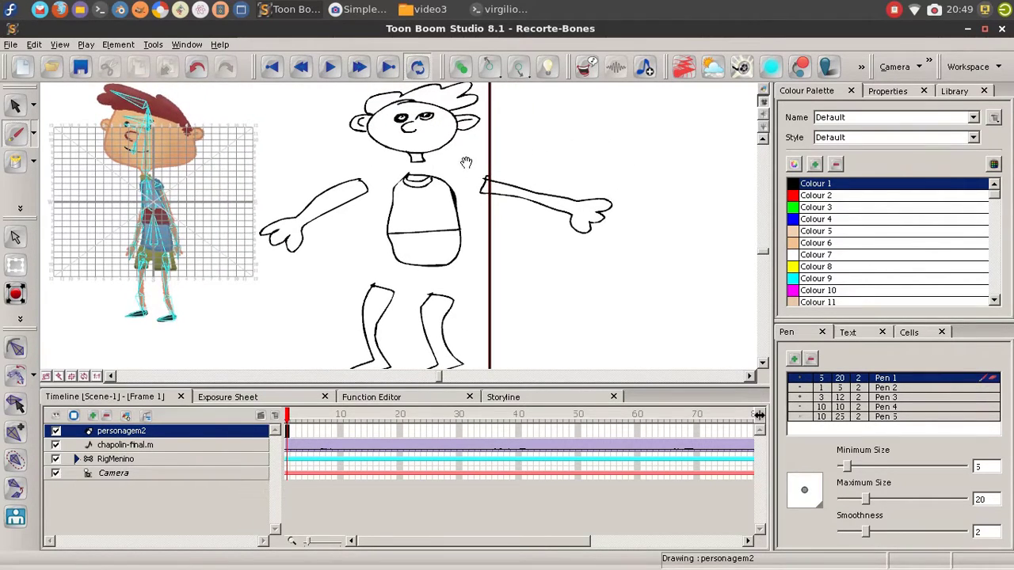
pyautogui.click(14, 162)
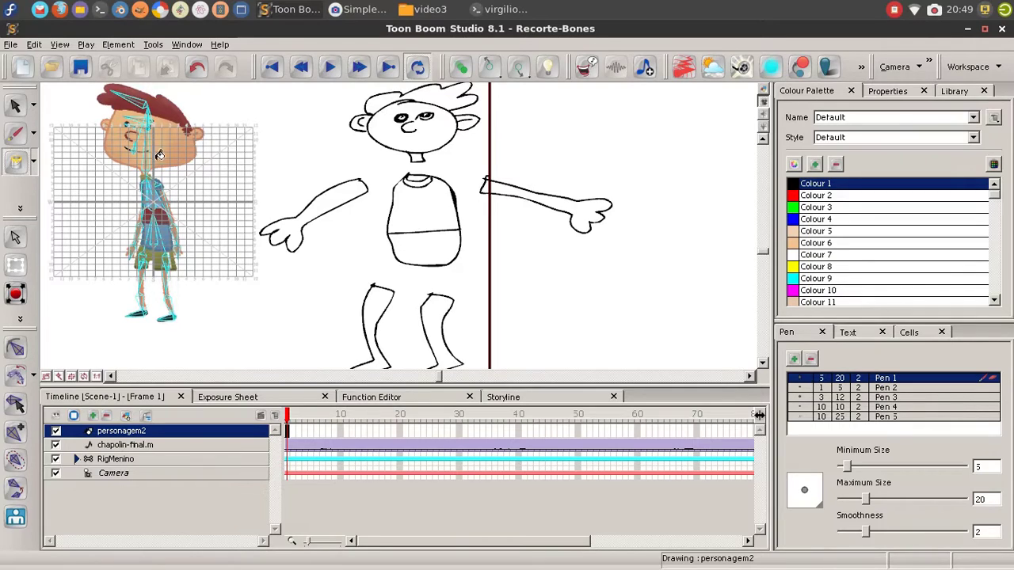
pyautogui.click(796, 230)
pyautogui.click(584, 204)
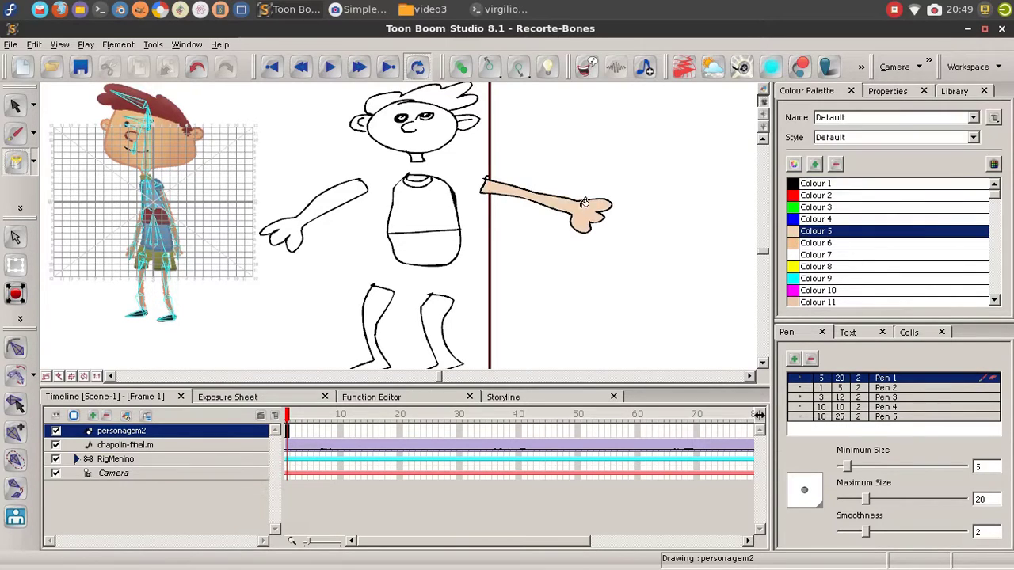
pyautogui.click(432, 129)
pyautogui.click(358, 123)
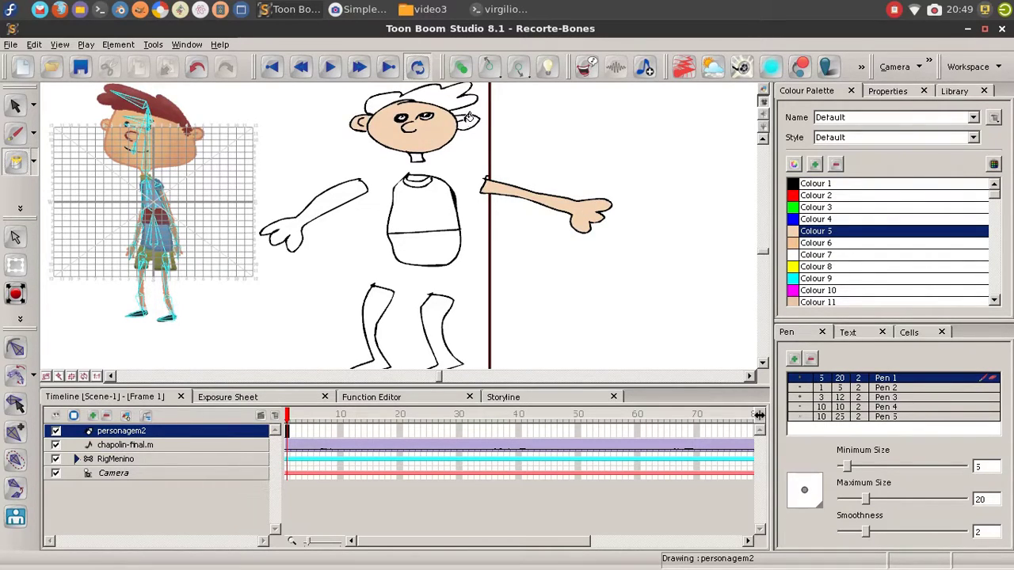
pyautogui.click(468, 121)
pyautogui.click(347, 190)
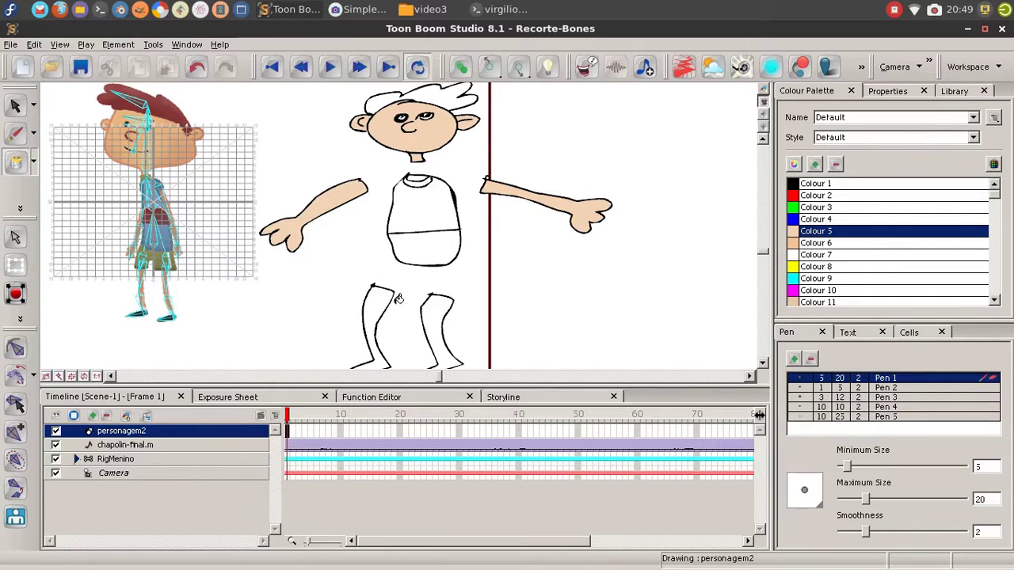
pyautogui.click(377, 301)
pyautogui.click(437, 316)
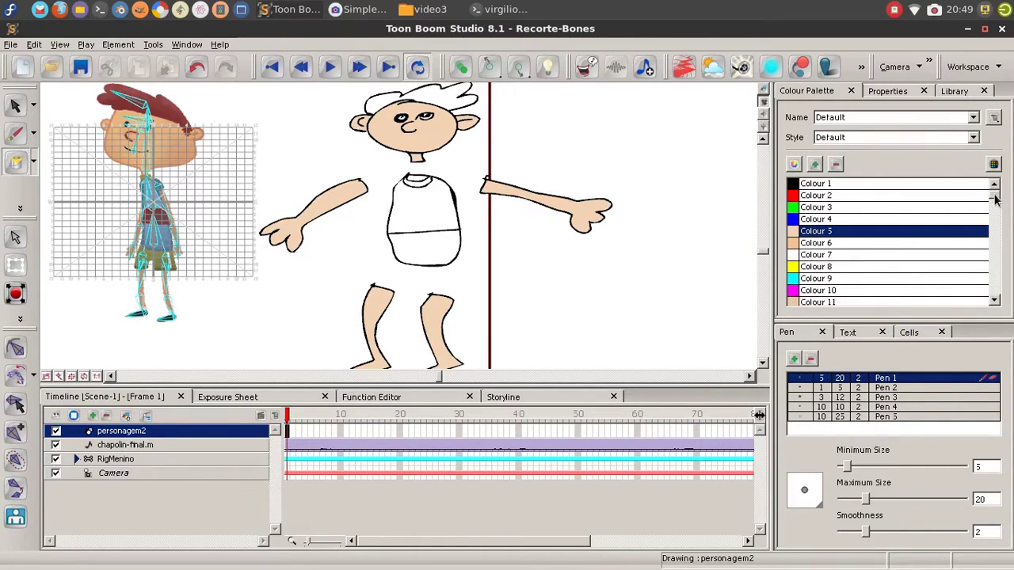
# - Fill the shirt with Colour 15, its lower section with Colour 16, and the hair with Colour 13
pyautogui.moveTo(993, 195); pyautogui.dragTo(994, 199)
pyautogui.click(794, 288)
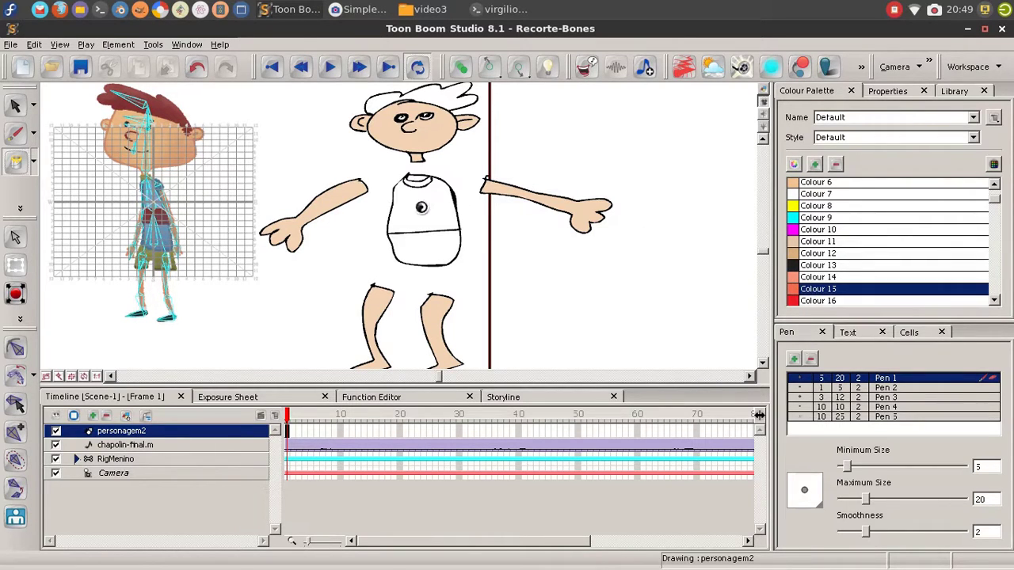
pyautogui.click(421, 207)
pyautogui.click(792, 300)
pyautogui.click(444, 244)
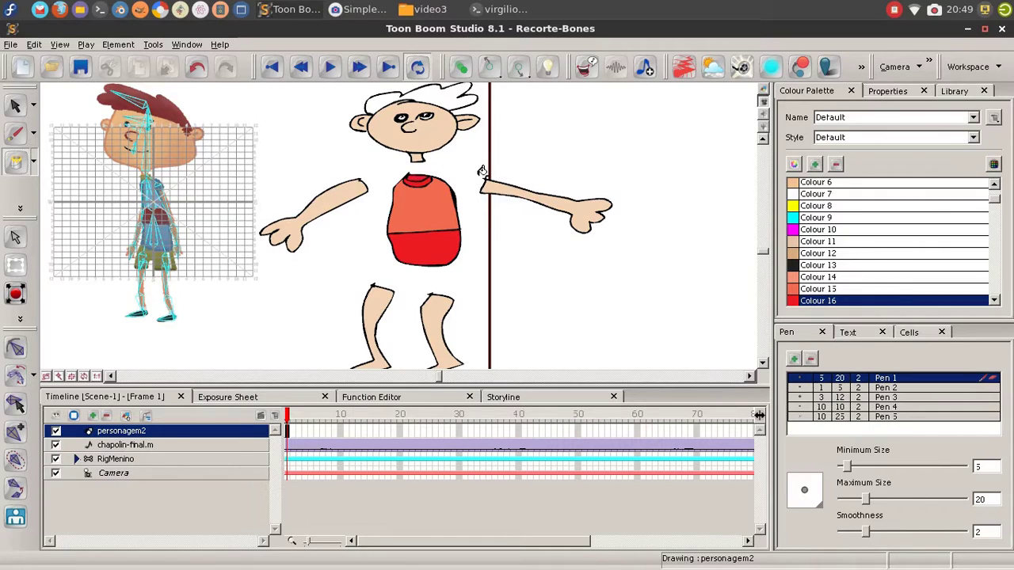
pyautogui.click(817, 265)
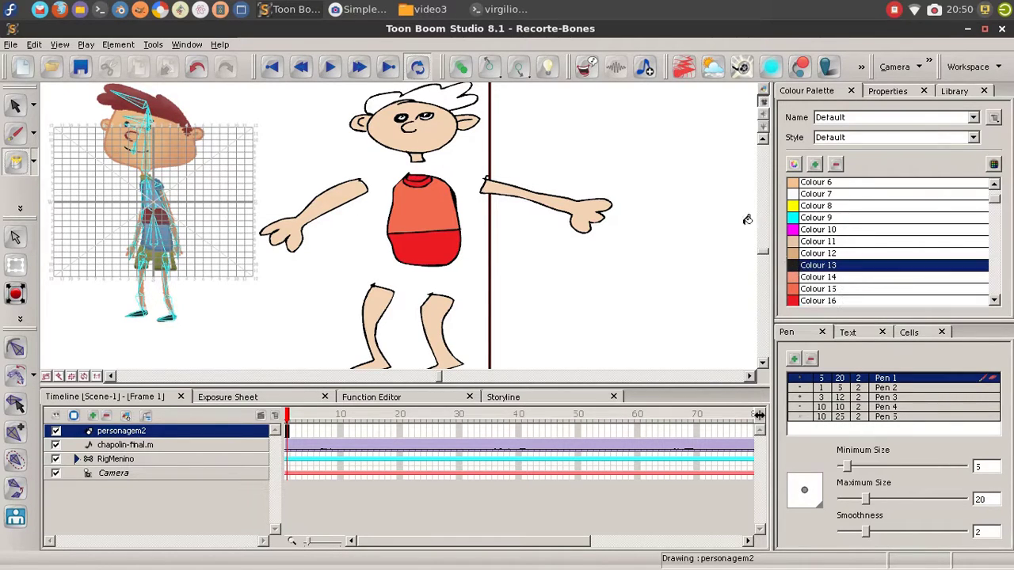
pyautogui.click(456, 97)
# - Extend the exposure of the personagem2 drawing to frame 20 in the timeline
pyautogui.scroll(-2, 437, 245)
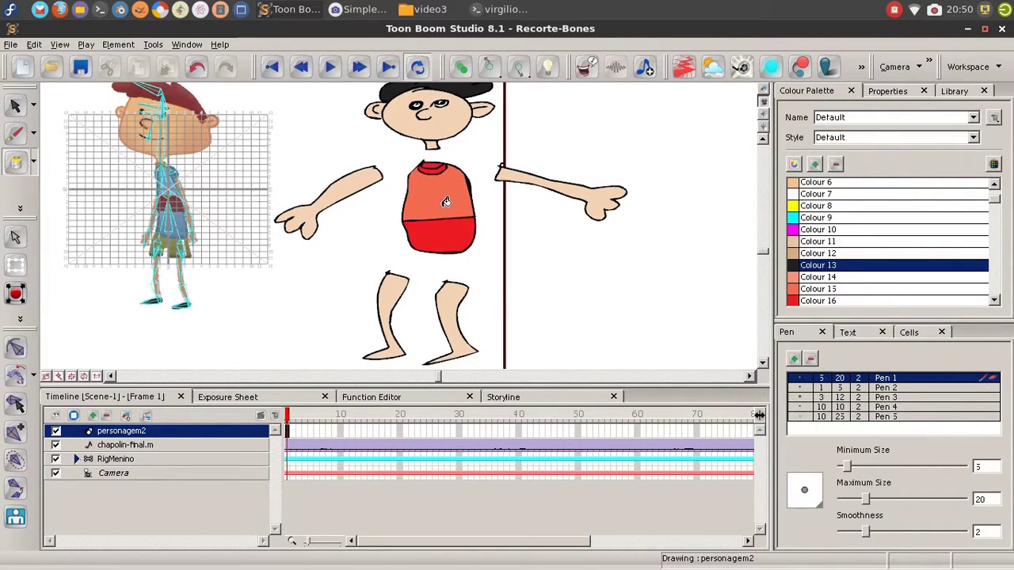
pyautogui.moveTo(447, 244); pyautogui.dragTo(426, 251)
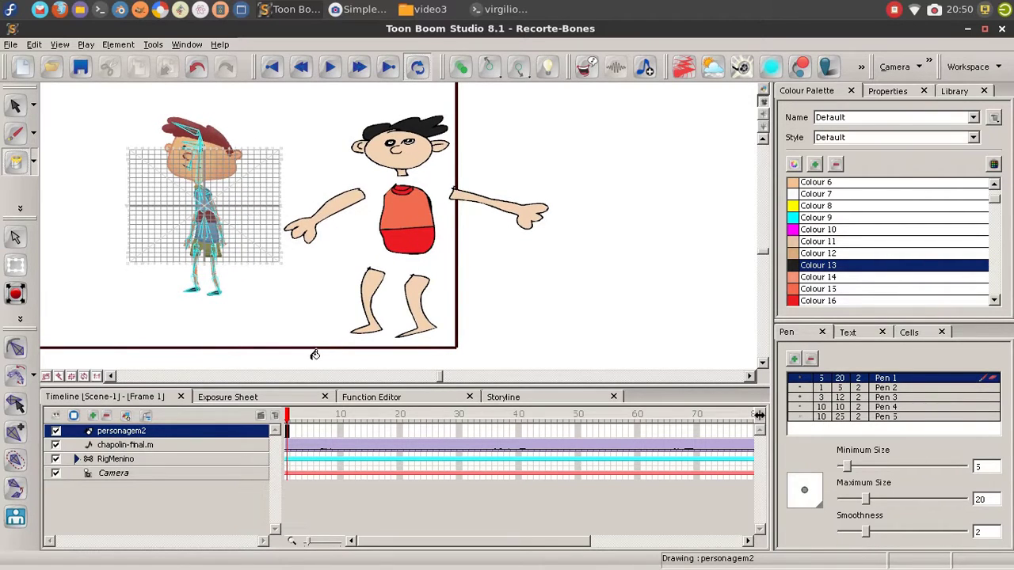
pyautogui.moveTo(291, 431); pyautogui.dragTo(298, 434)
pyautogui.press('+')
pyautogui.press('+')
pyautogui.press('+')
pyautogui.press('+')
pyautogui.press('+')
pyautogui.press('+')
pyautogui.press('+')
pyautogui.press('+')
pyautogui.press('+')
pyautogui.press('+')
pyautogui.press('+')
# - Add a Skeleton Effect element named rig-personagem2 above the personagem2 drawing
pyautogui.click(93, 416)
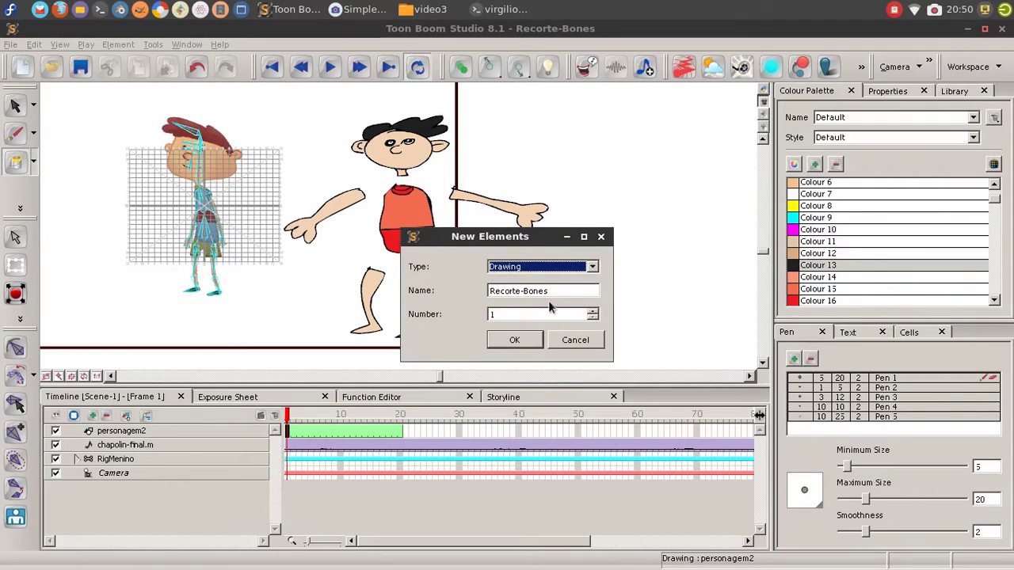
pyautogui.click(553, 271)
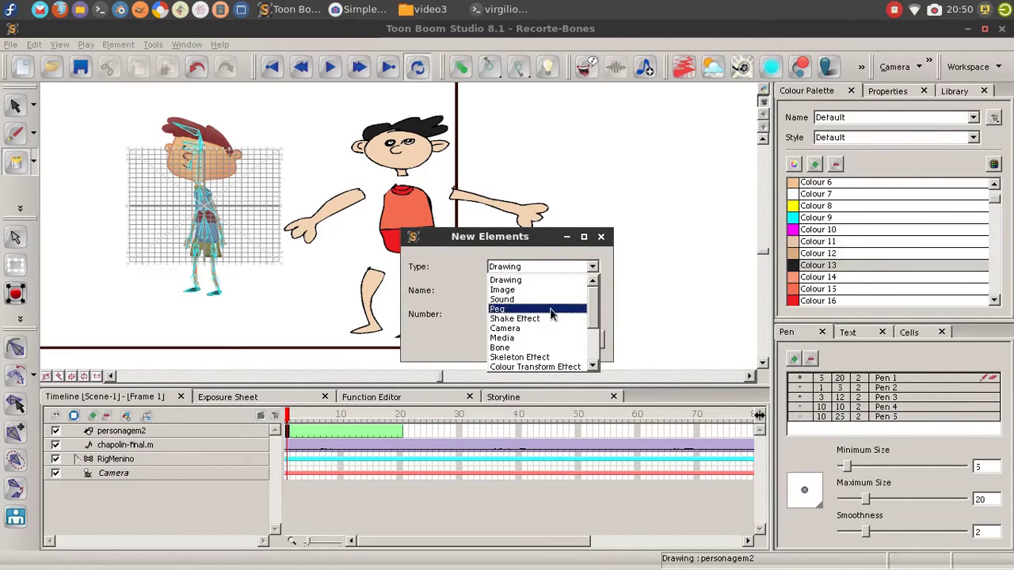
pyautogui.click(555, 358)
pyautogui.moveTo(545, 291); pyautogui.dragTo(296, 294)
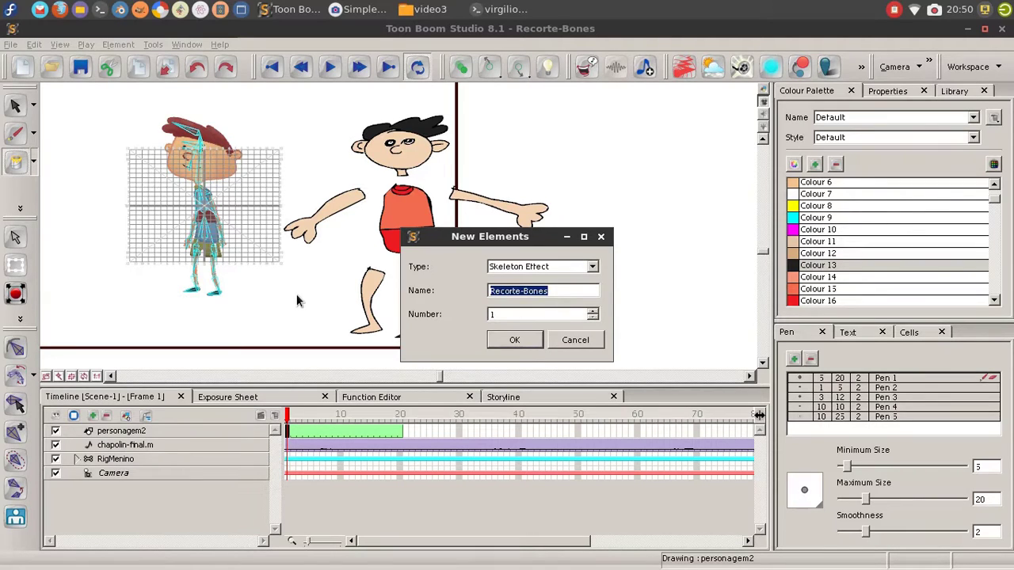
pyautogui.write('rig-per')
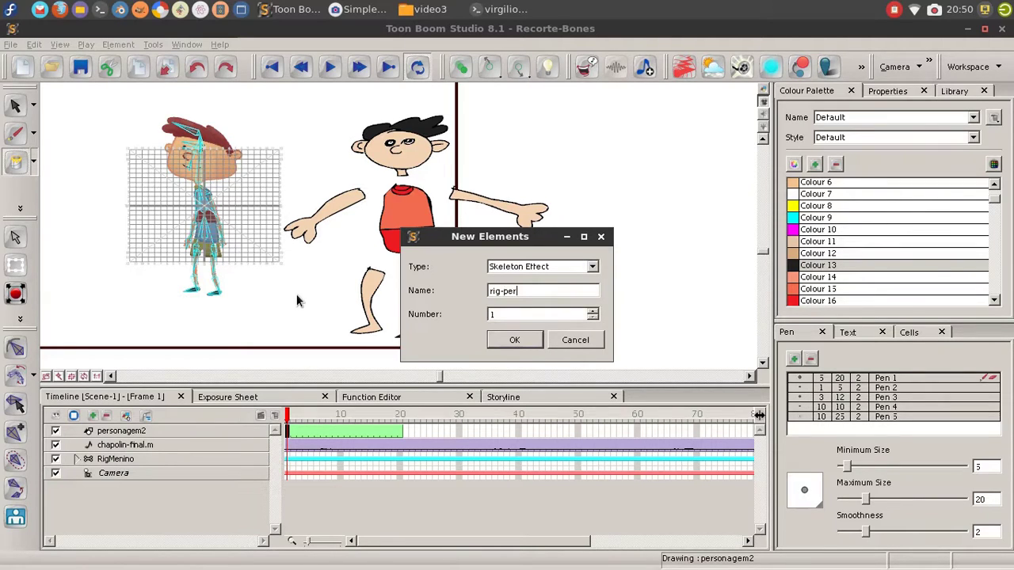
pyautogui.write('sonagem2')
pyautogui.press('Return')
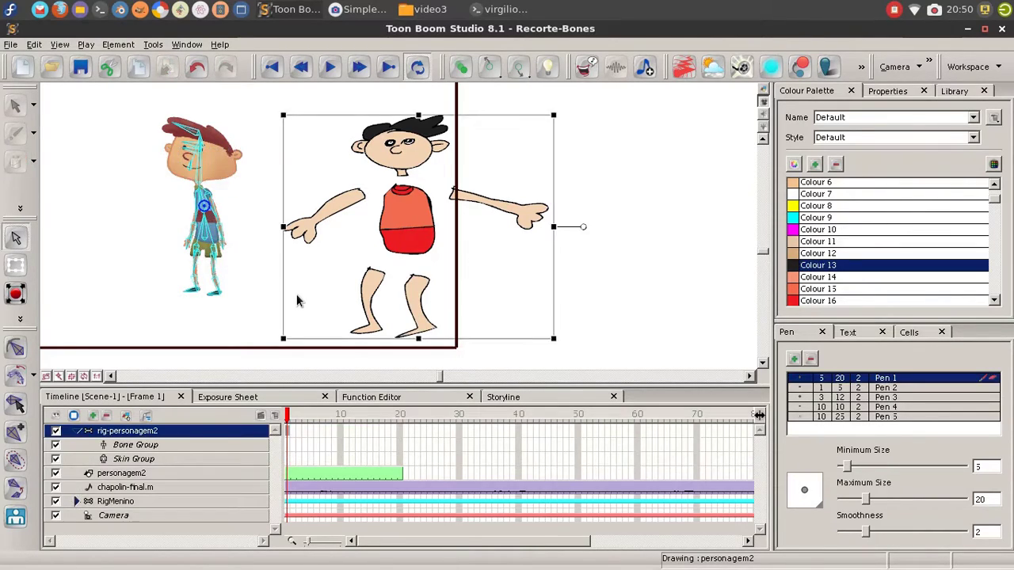
# - Examine the Bone Group and Skin Group inside rig-personagem2, leaving the rig element expanded and selected
pyautogui.click(83, 432)
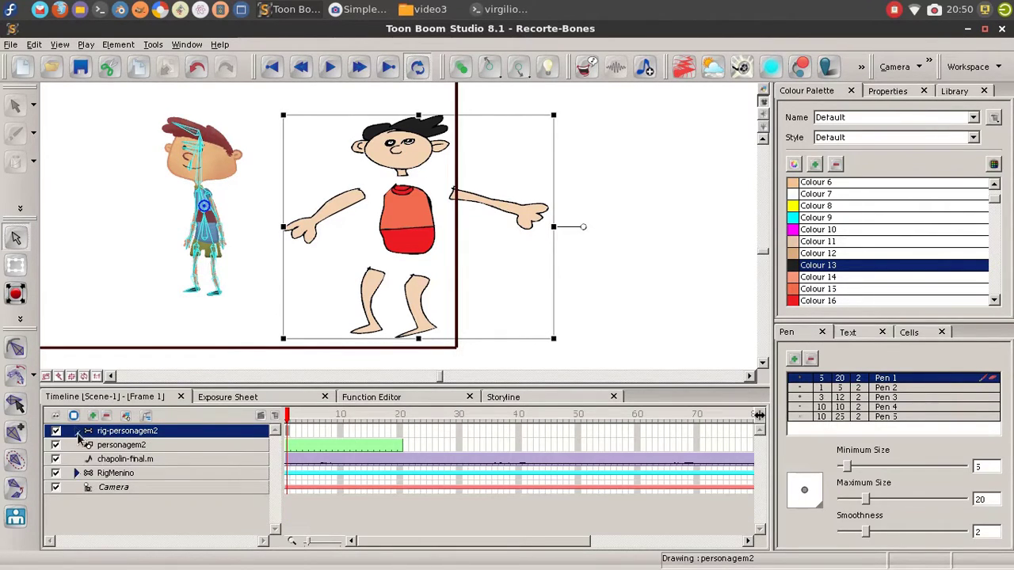
pyautogui.click(82, 433)
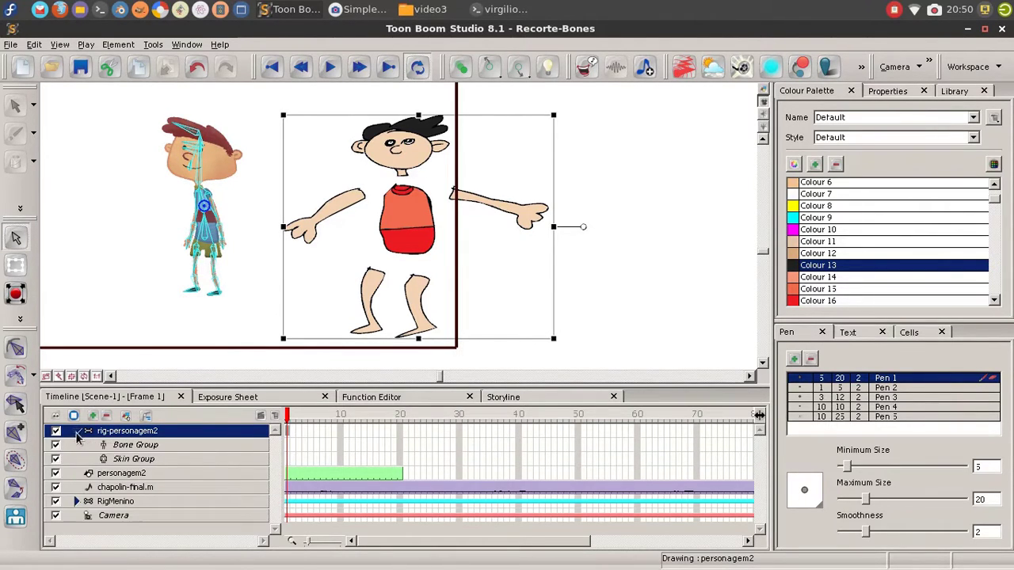
pyautogui.click(132, 446)
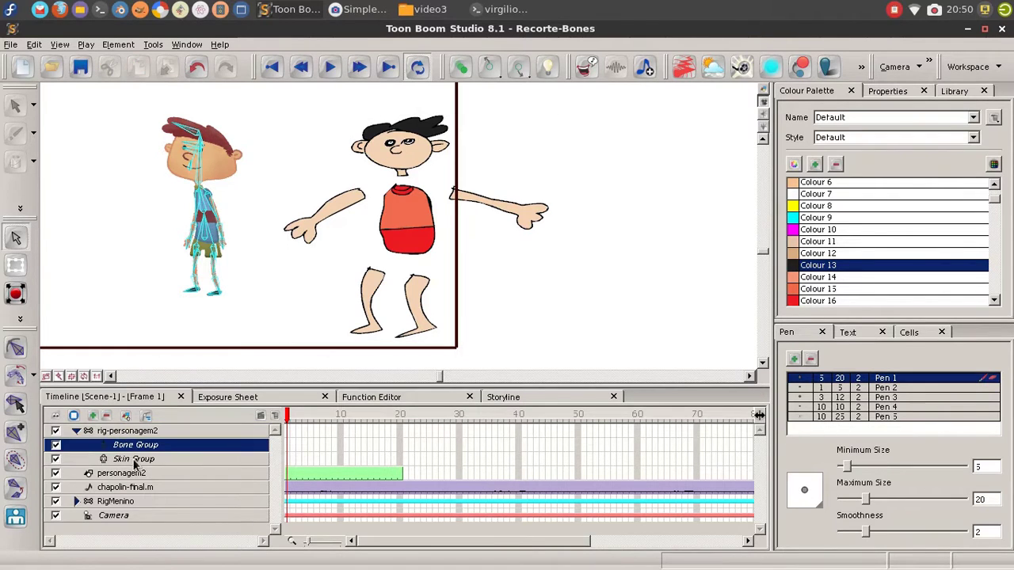
pyautogui.click(135, 460)
pyautogui.click(139, 446)
pyautogui.click(133, 432)
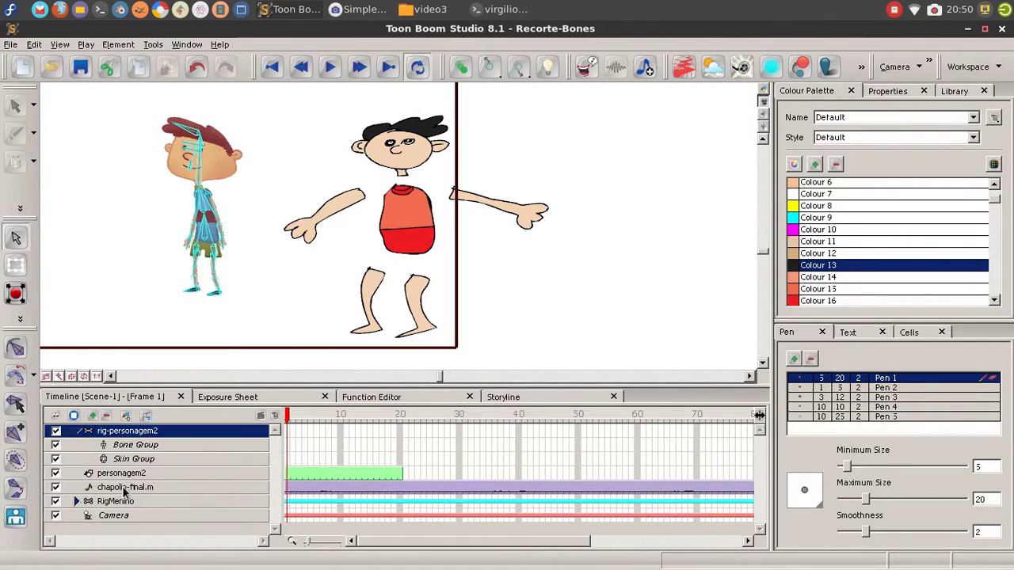
# - Nest the personagem2 drawing inside the Skin Group of rig-personagem2 and make the Bone Group the active element
pyautogui.moveTo(121, 475)
pyautogui.mouseDown()
pyautogui.moveTo(133, 465)
pyautogui.moveTo(123, 461)
pyautogui.mouseUp()
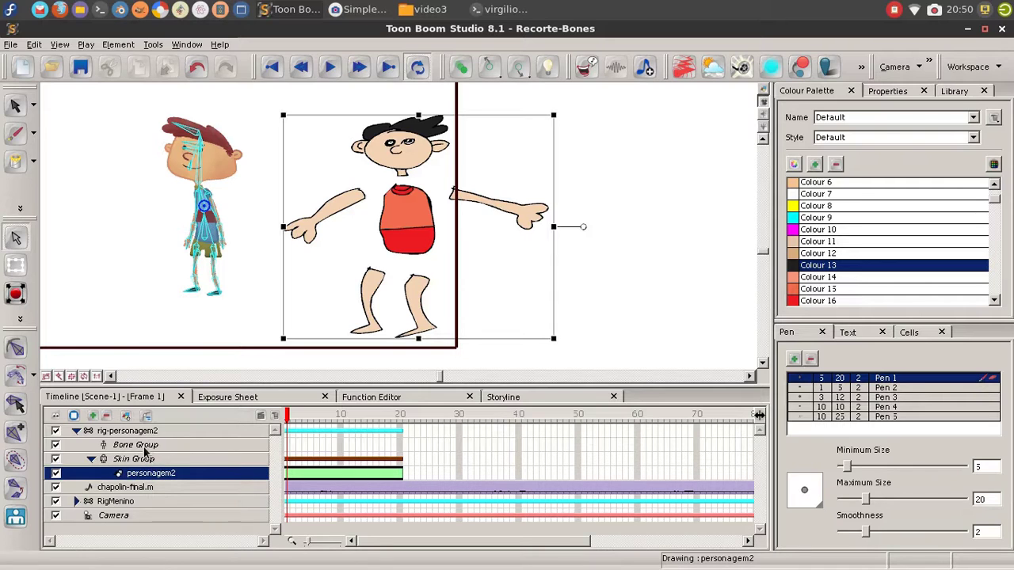
pyautogui.click(145, 447)
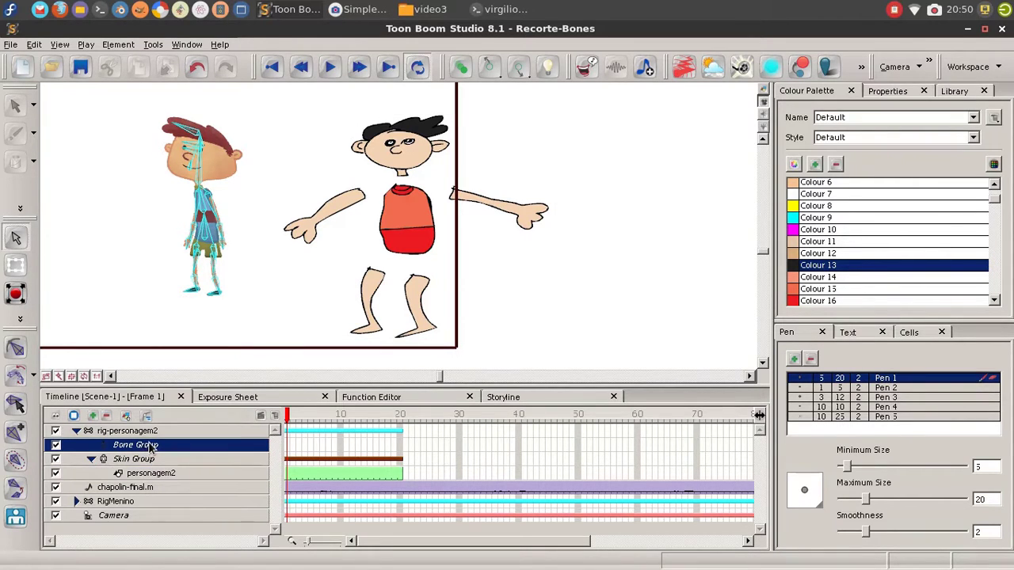
pyautogui.click(93, 416)
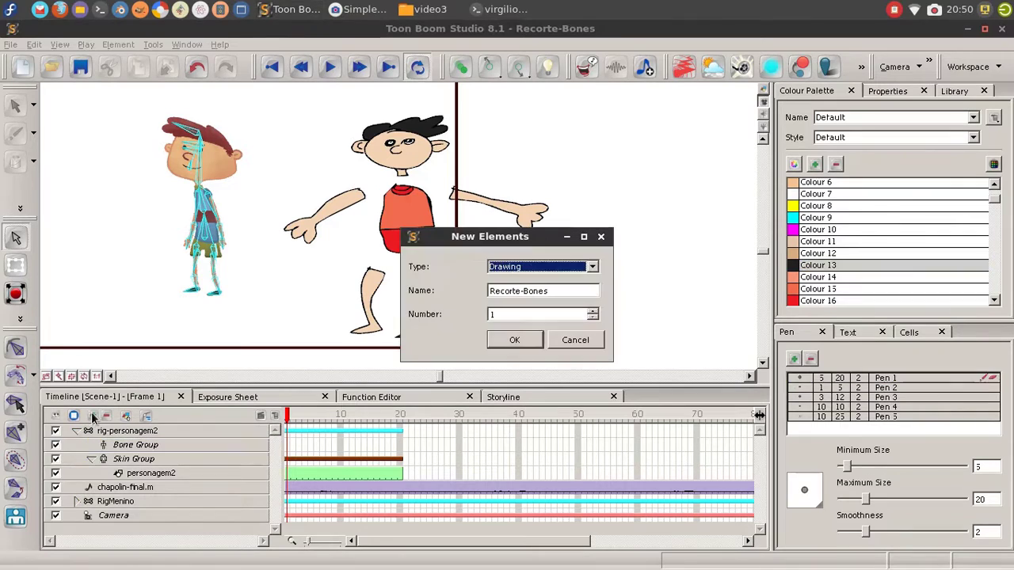
pyautogui.click(591, 267)
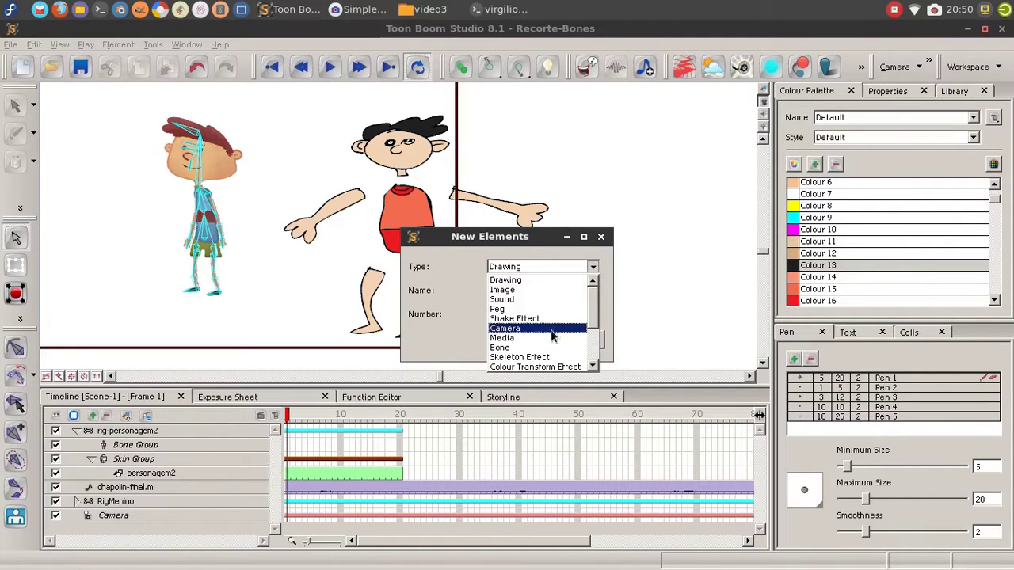
pyautogui.click(469, 316)
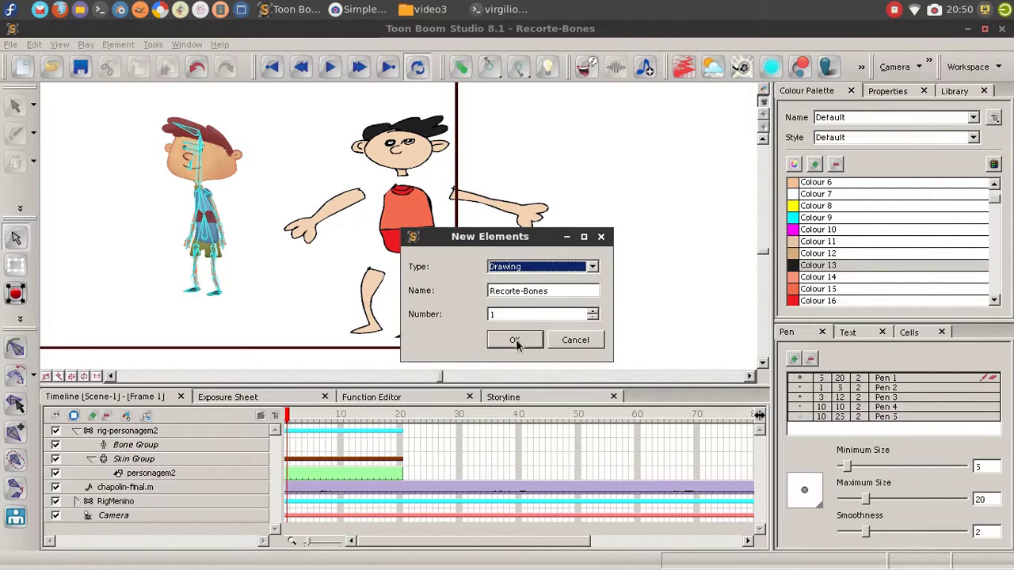
pyautogui.click(576, 340)
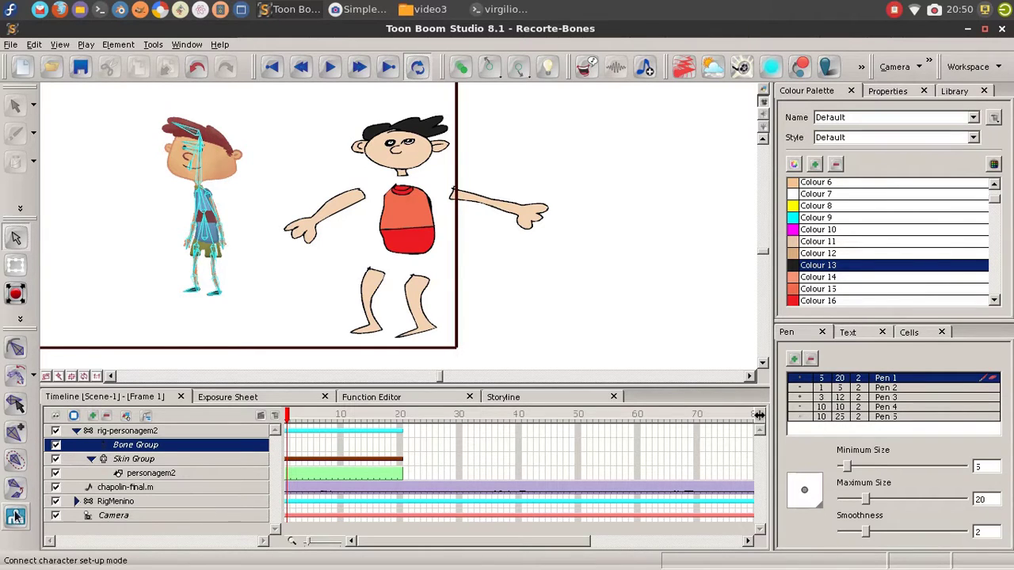
# - Add a chain of four bones to the second character, running from the hips through the chest and neck to the head
pyautogui.click(16, 431)
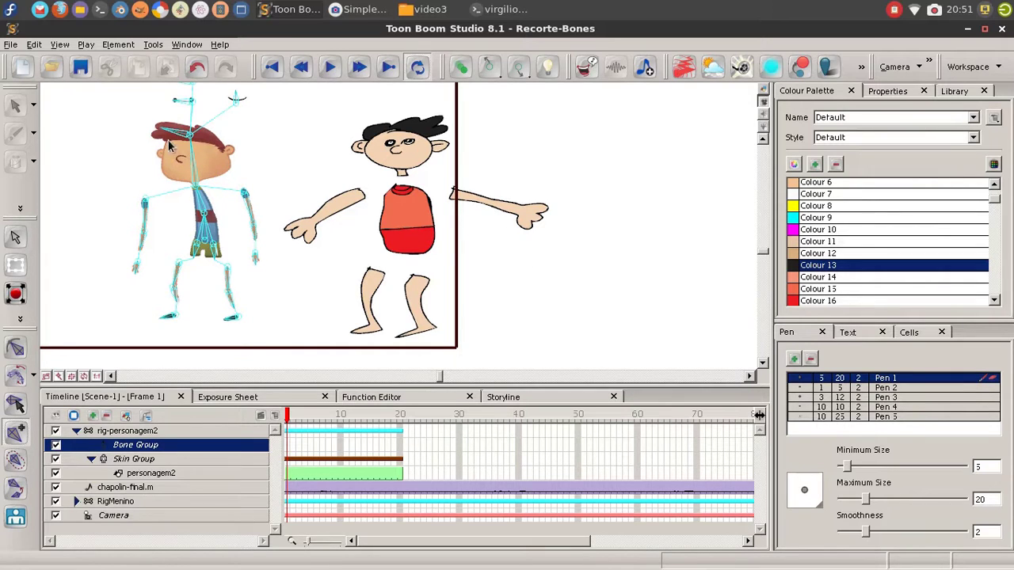
pyautogui.moveTo(142, 138); pyautogui.dragTo(134, 177)
pyautogui.moveTo(289, 246); pyautogui.dragTo(304, 212)
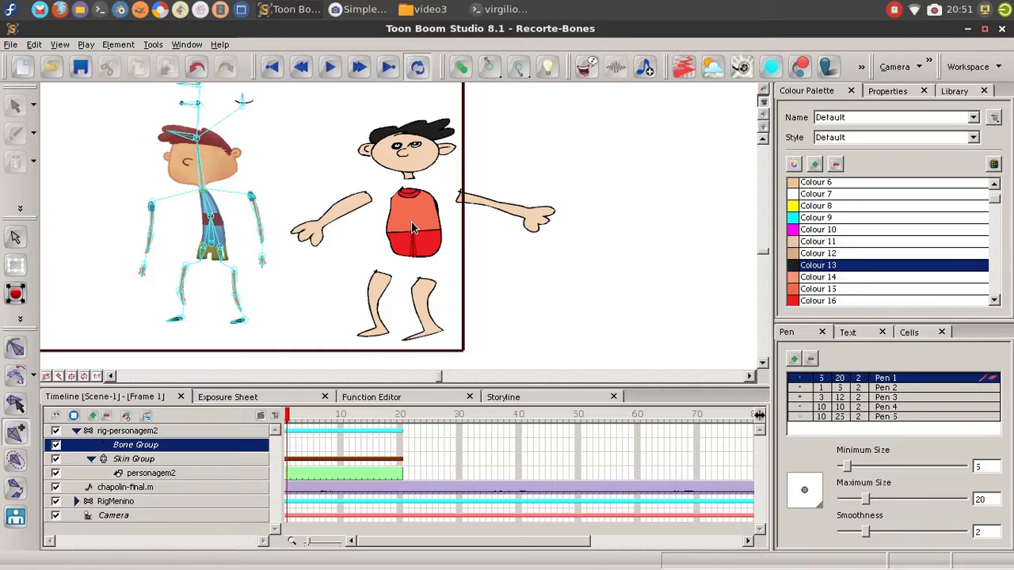
pyautogui.moveTo(411, 222); pyautogui.dragTo(413, 222)
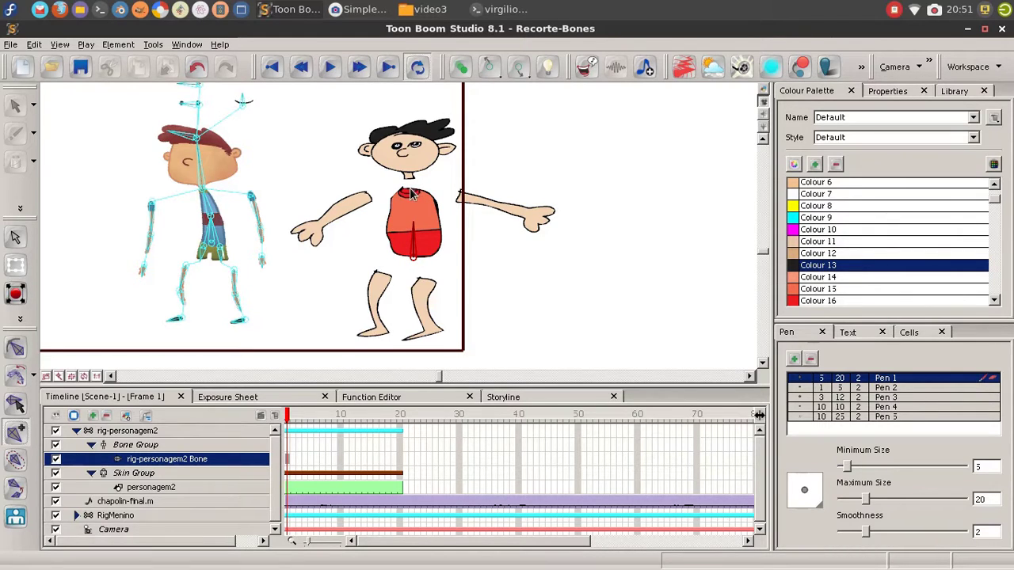
pyautogui.moveTo(410, 194); pyautogui.dragTo(412, 252)
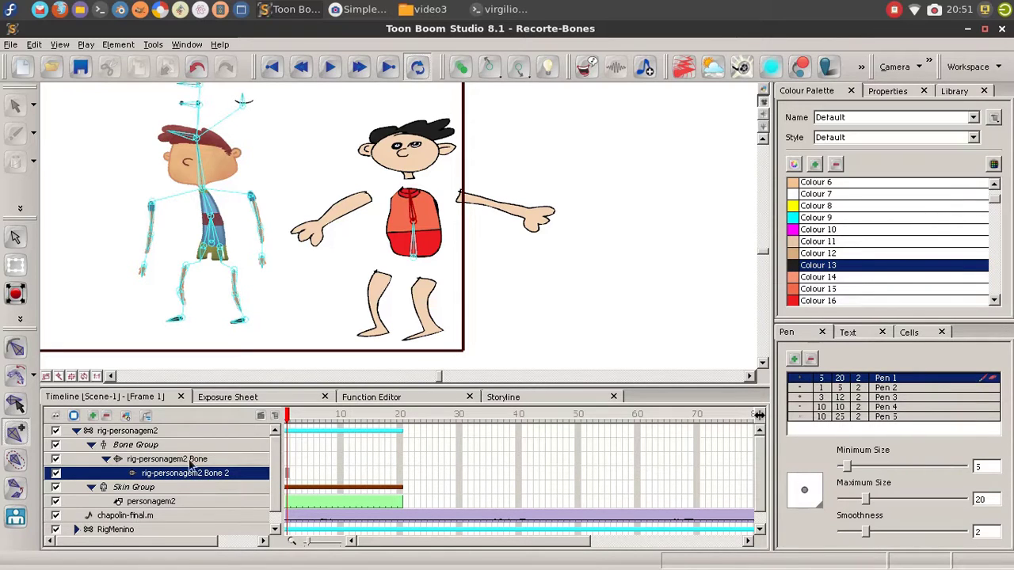
pyautogui.click(407, 171)
pyautogui.click(404, 125)
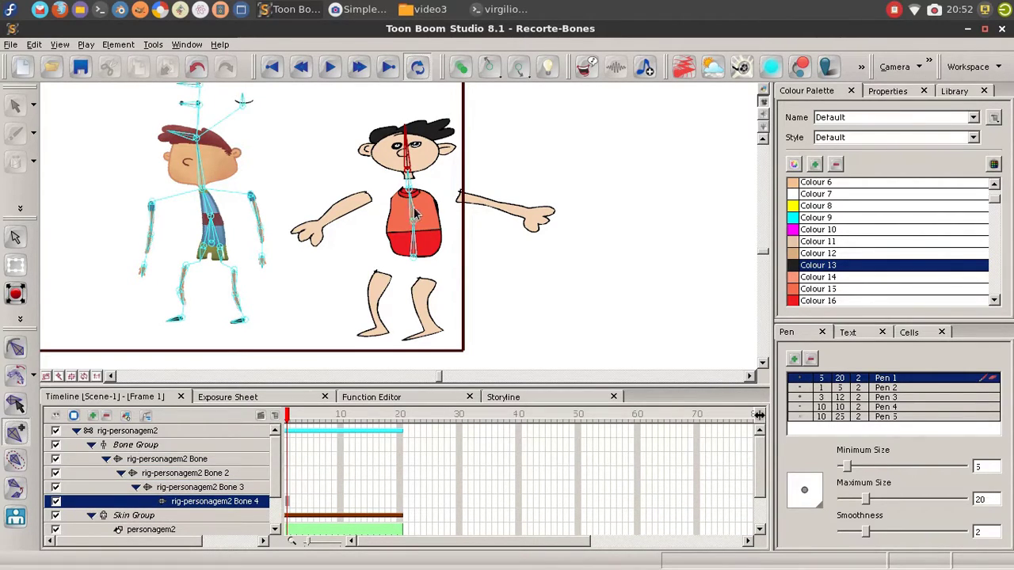
# - Branch three bones off the chest bone along the arm on the drawing's right side, down to the hand
pyautogui.click(199, 473)
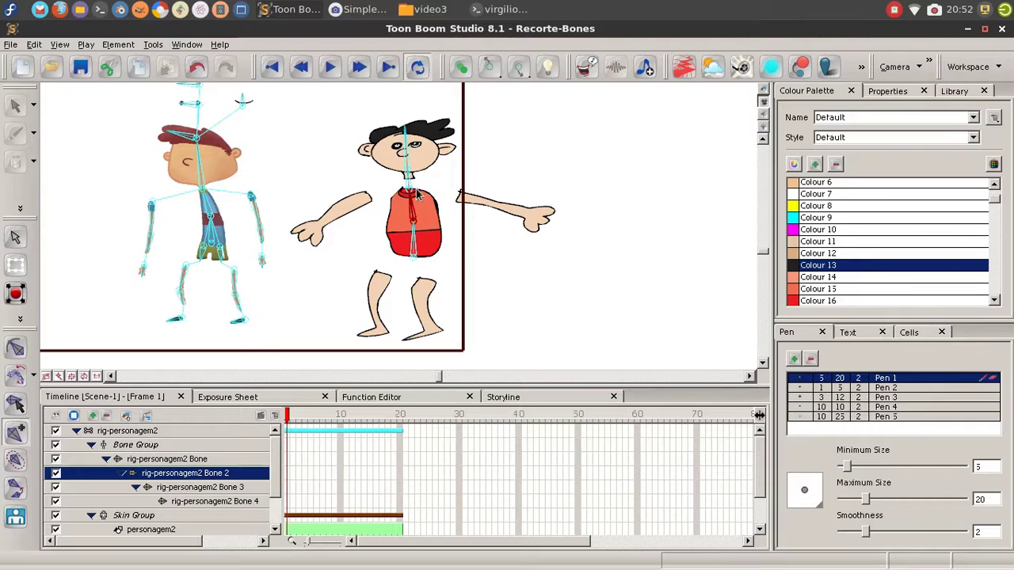
pyautogui.click(467, 201)
pyautogui.click(515, 209)
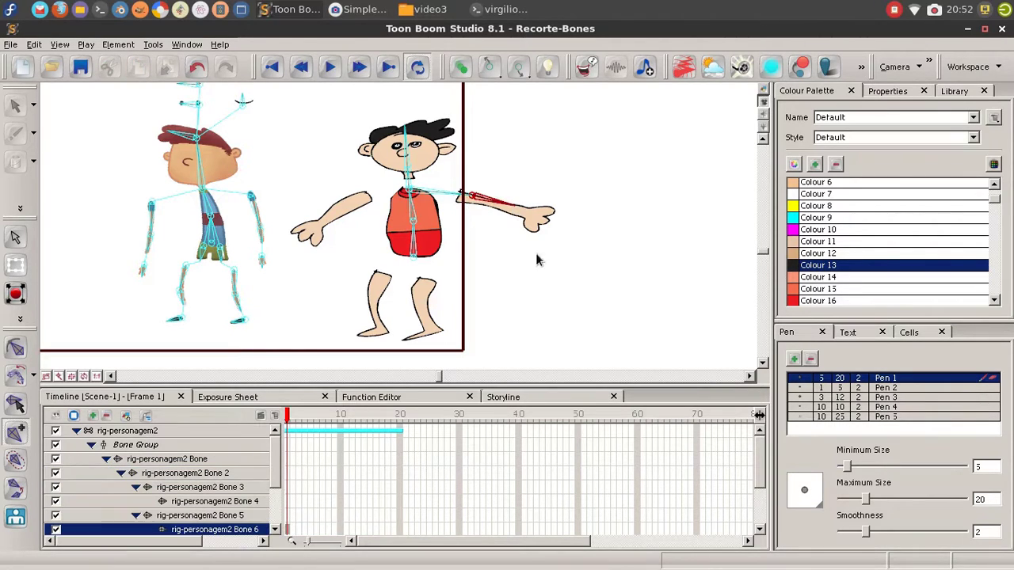
pyautogui.click(551, 224)
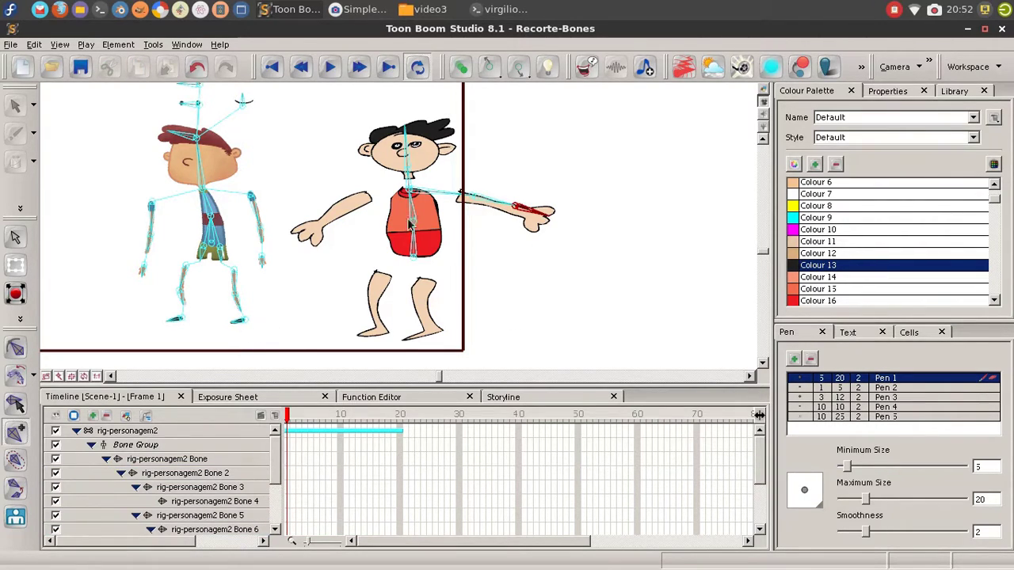
# - Branch three bones off the chest bone along the arm on the drawing's left side, down to the hand
pyautogui.click(190, 461)
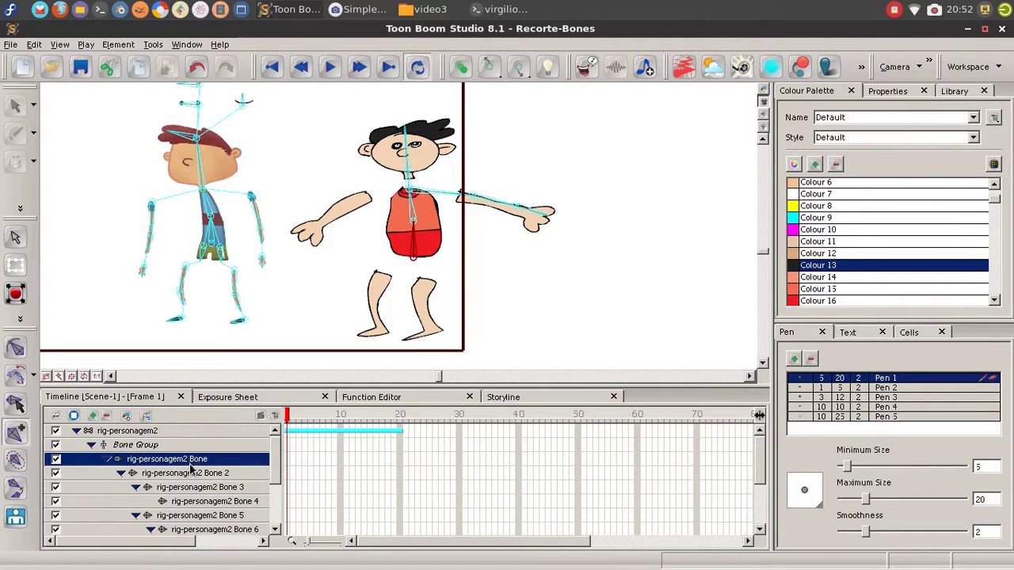
pyautogui.click(190, 475)
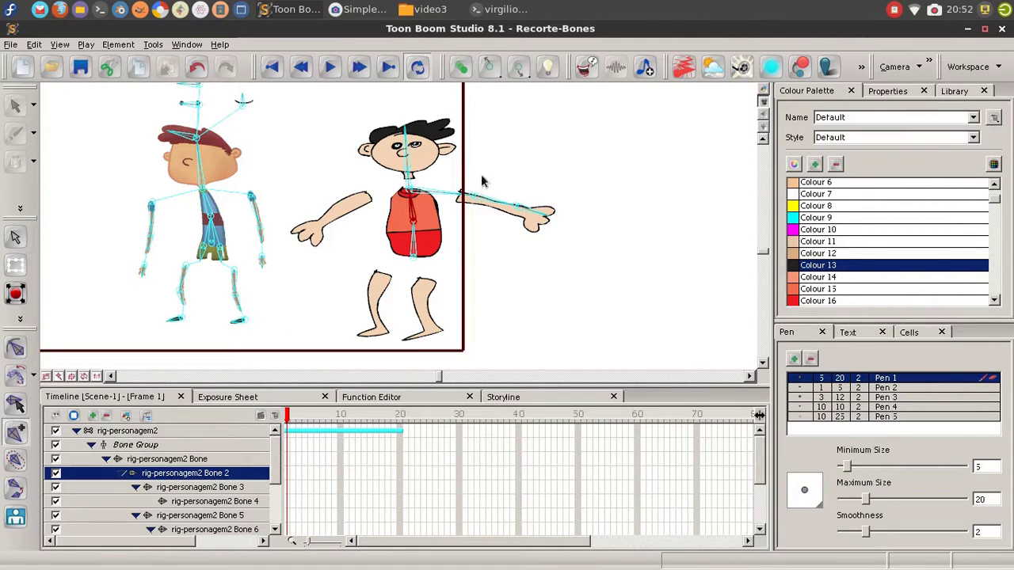
pyautogui.click(360, 196)
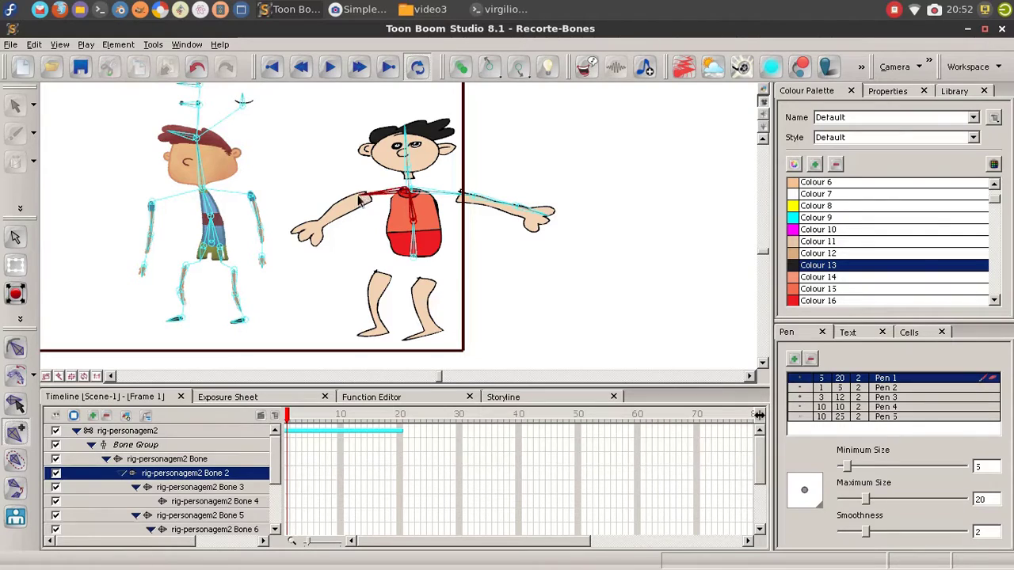
pyautogui.click(330, 209)
pyautogui.click(315, 224)
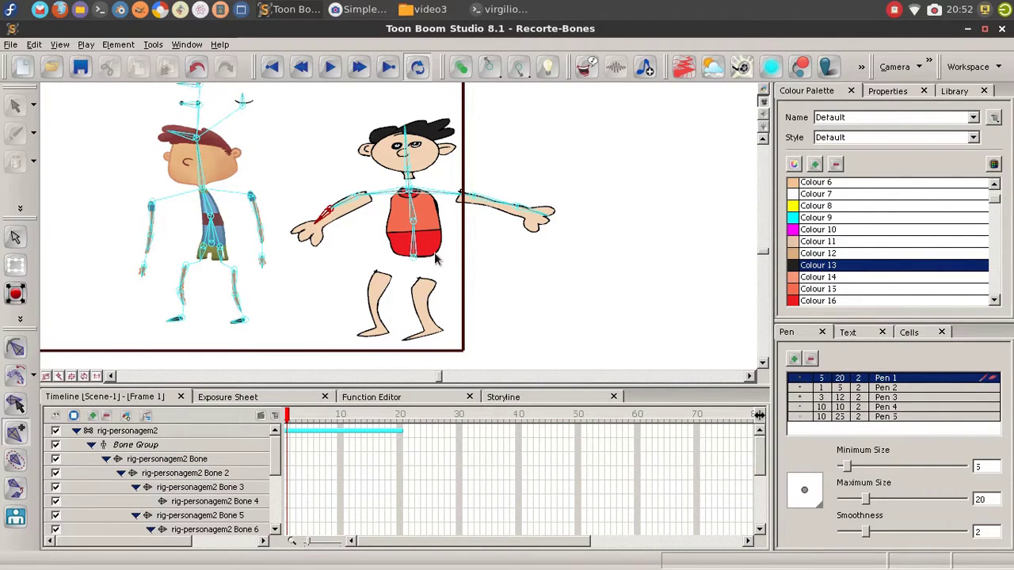
# - Branch three bones off the hip bone down the leg on the drawing's right side, ending at the toe
pyautogui.scroll(-1, 435, 258)
pyautogui.click(176, 459)
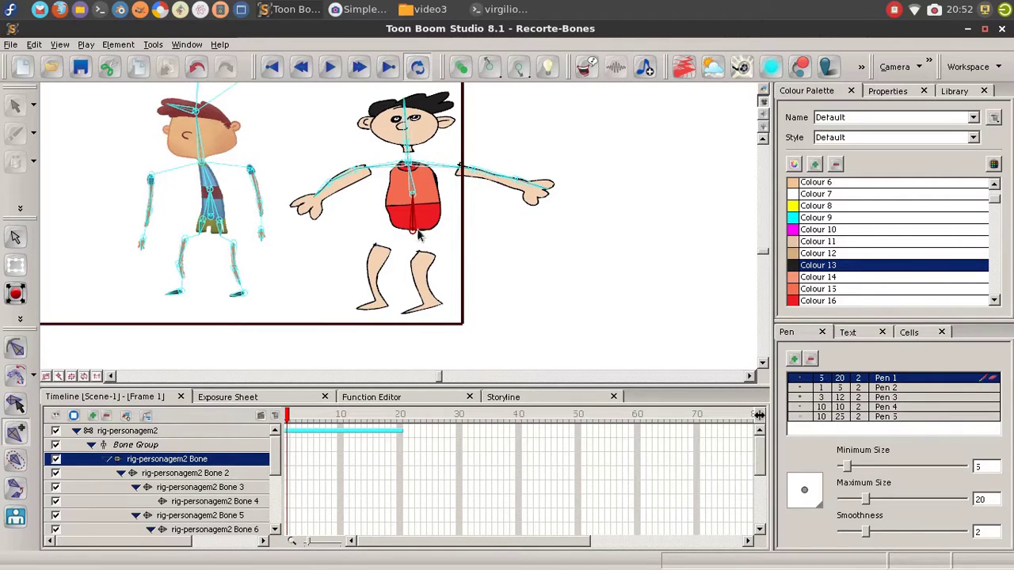
pyautogui.click(421, 276)
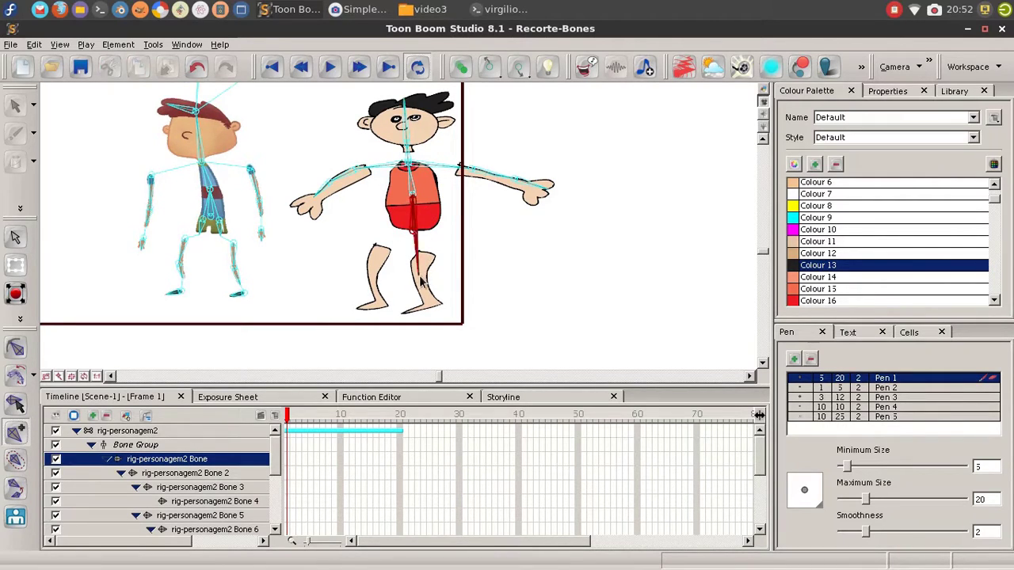
pyautogui.click(433, 294)
pyautogui.click(404, 313)
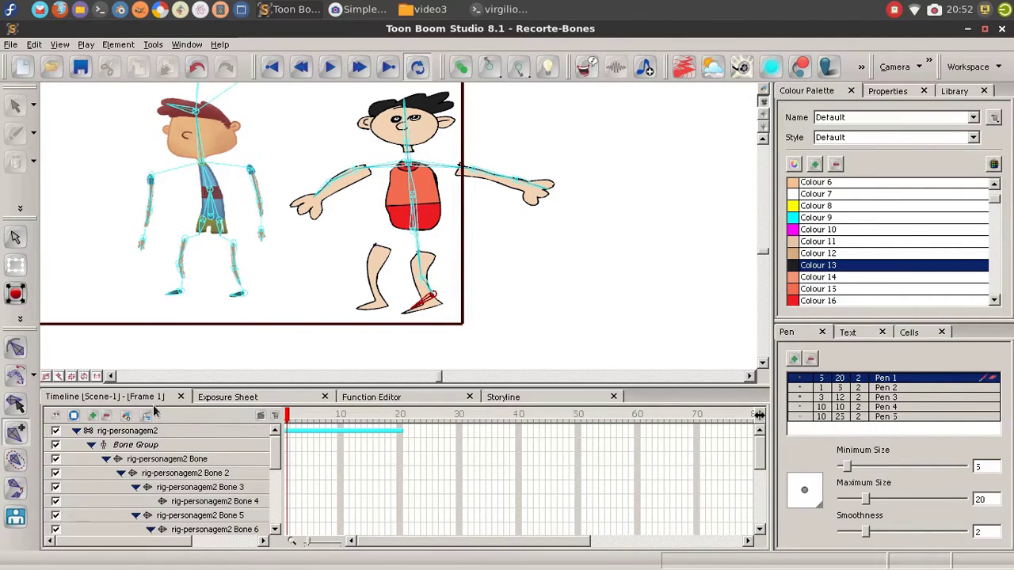
# - Branch three bones off the hip bone down the leg on the drawing's left side
pyautogui.click(161, 459)
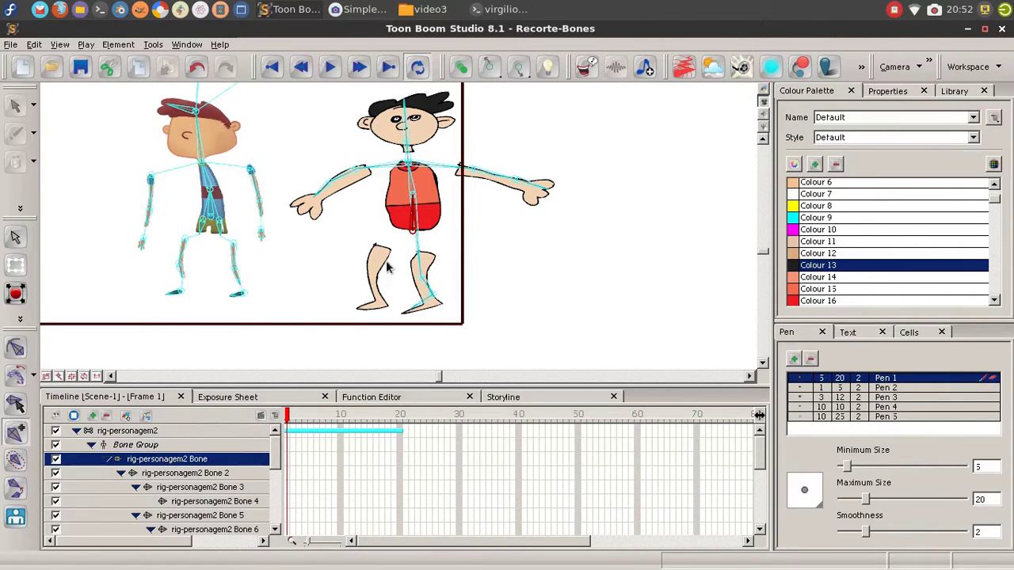
pyautogui.moveTo(384, 241); pyautogui.dragTo(412, 200)
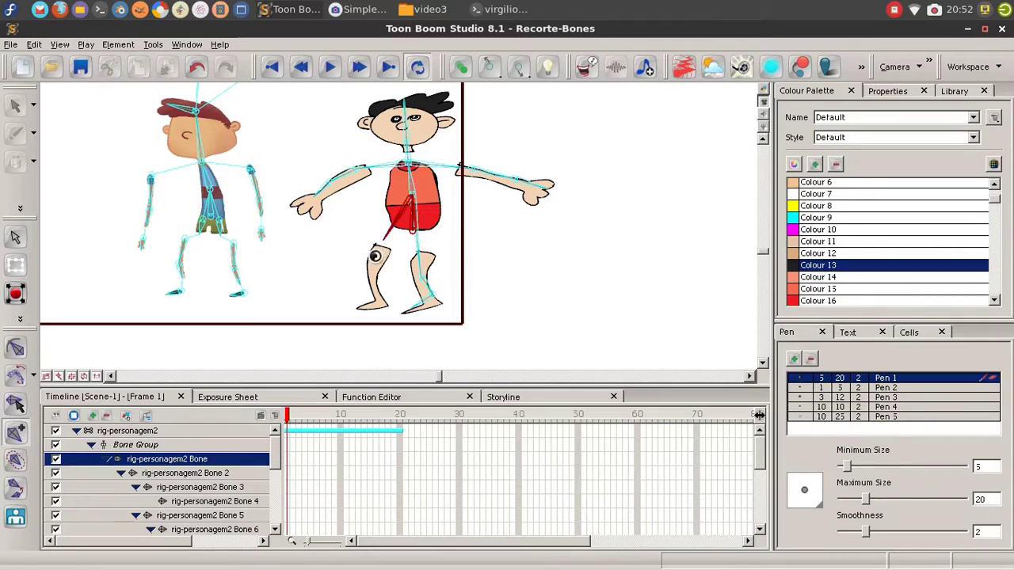
pyautogui.moveTo(384, 241); pyautogui.dragTo(373, 298)
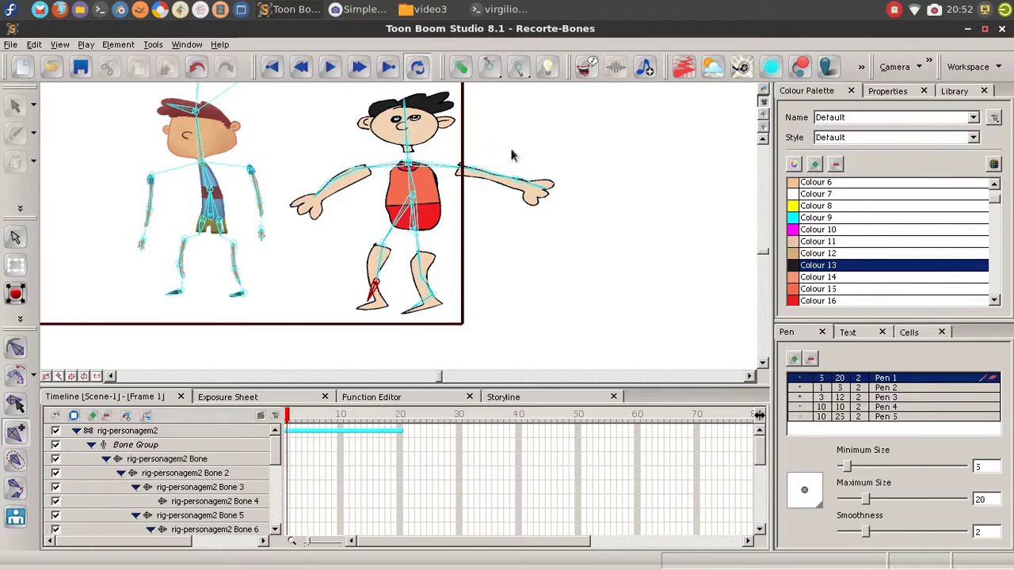
# - Align the bones of the arm on the drawing's right side with its shoulder, elbow, wrist and fingers
pyautogui.moveTo(432, 188); pyautogui.dragTo(448, 224)
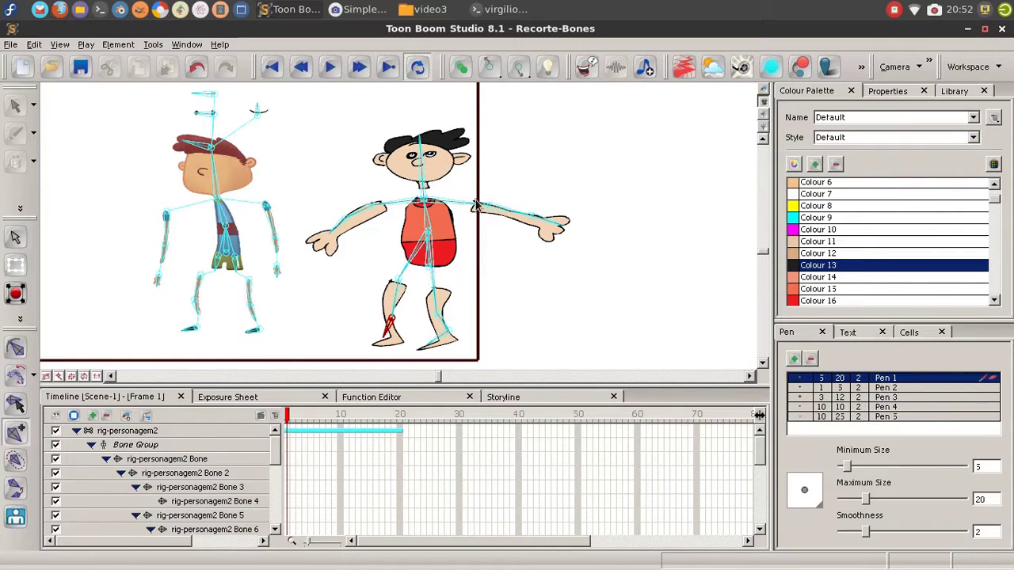
pyautogui.click(19, 404)
pyautogui.moveTo(529, 195); pyautogui.dragTo(372, 237)
pyautogui.scroll(3, 468, 228)
pyautogui.click(334, 227)
pyautogui.moveTo(270, 212); pyautogui.dragTo(385, 226)
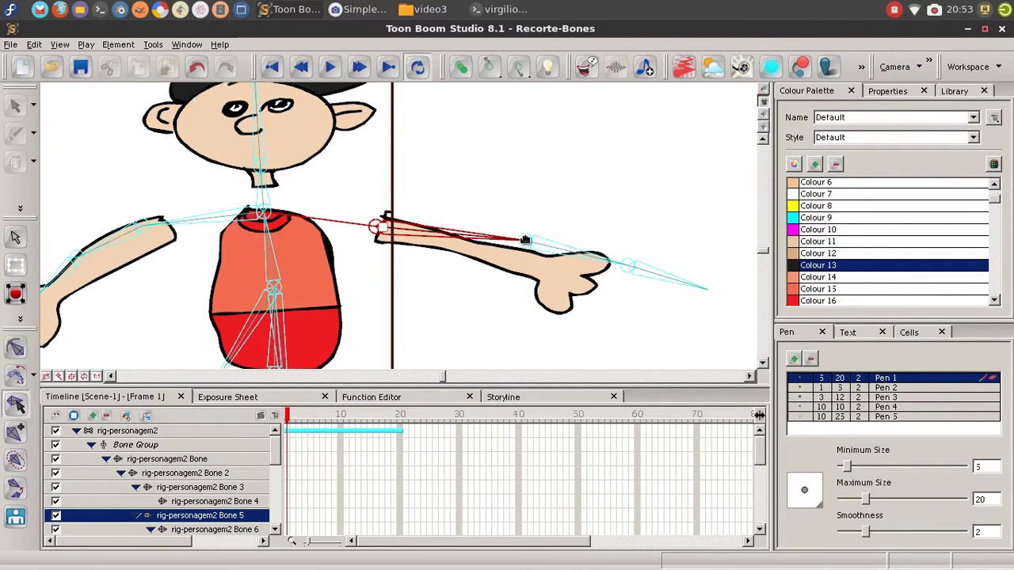
pyautogui.moveTo(525, 240); pyautogui.dragTo(474, 247)
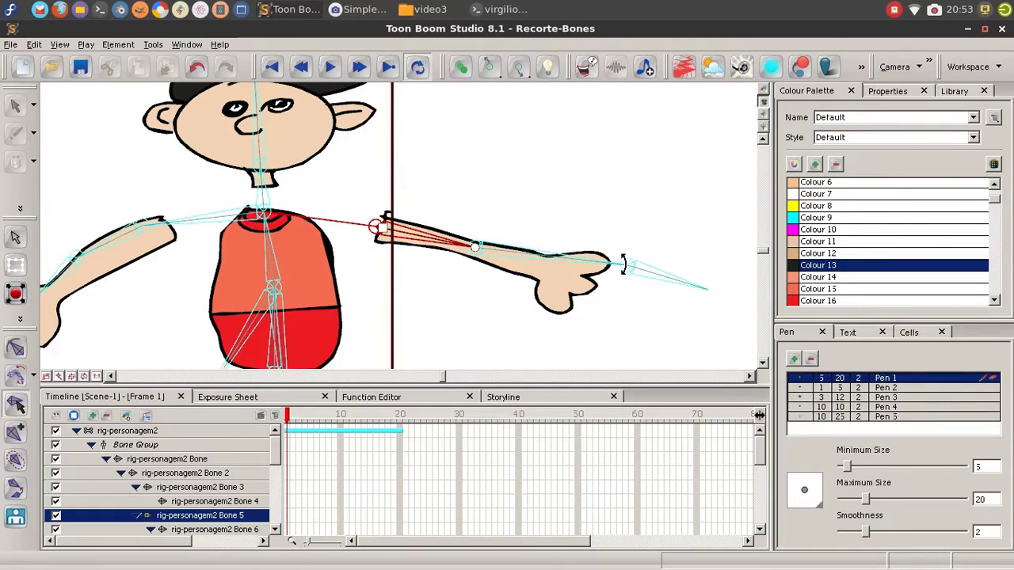
pyautogui.click(627, 263)
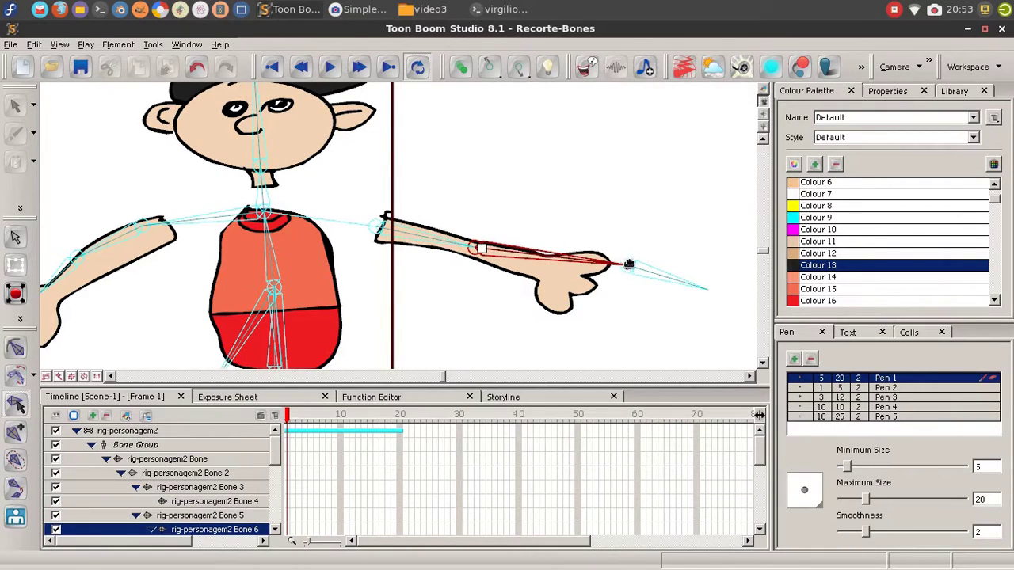
pyautogui.moveTo(628, 266); pyautogui.dragTo(544, 265)
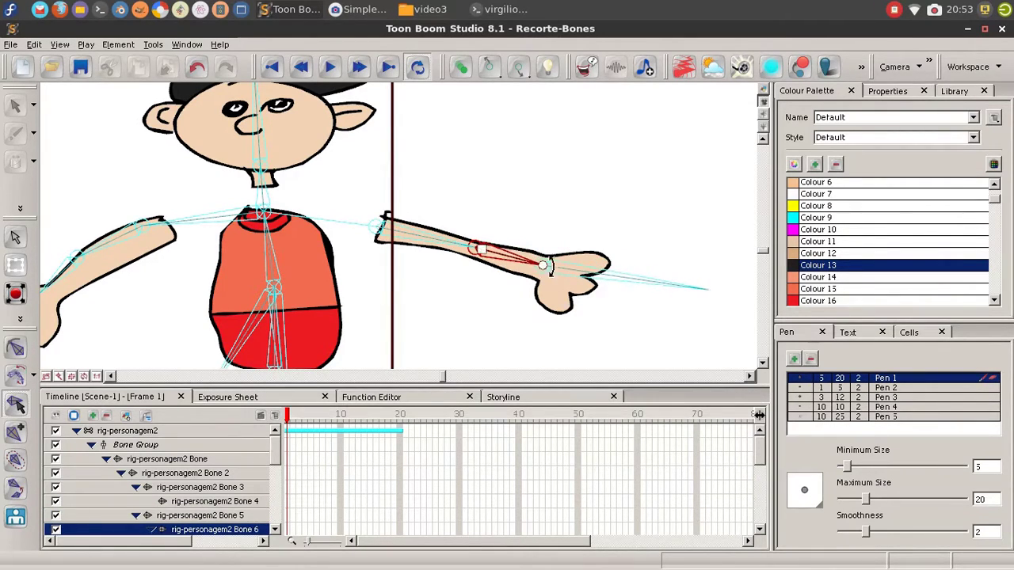
pyautogui.click(696, 286)
pyautogui.moveTo(709, 289); pyautogui.dragTo(593, 285)
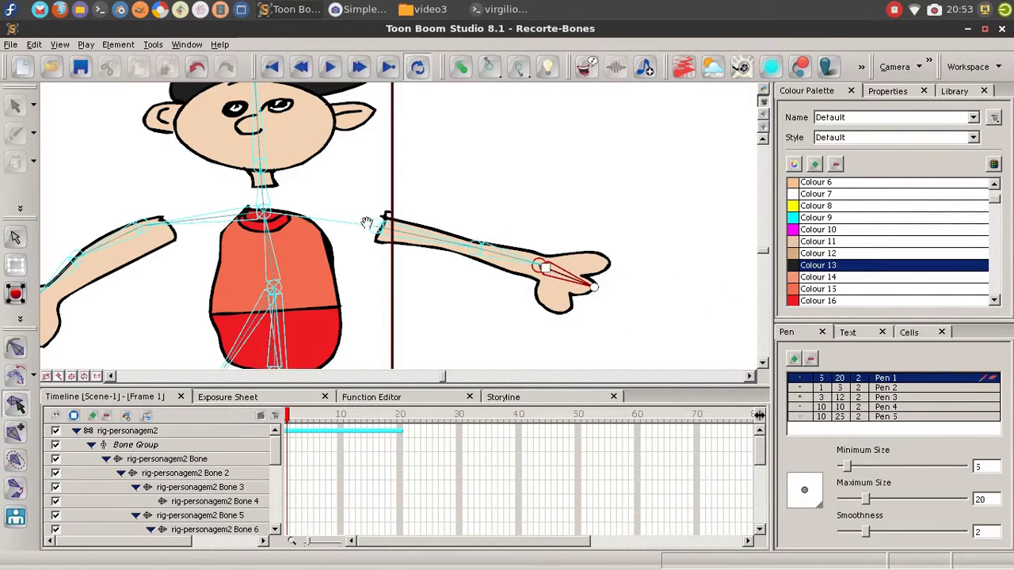
# - Align the bones of the arm on the drawing's left side with its shoulder, elbow and wrist
pyautogui.moveTo(369, 219); pyautogui.dragTo(505, 198)
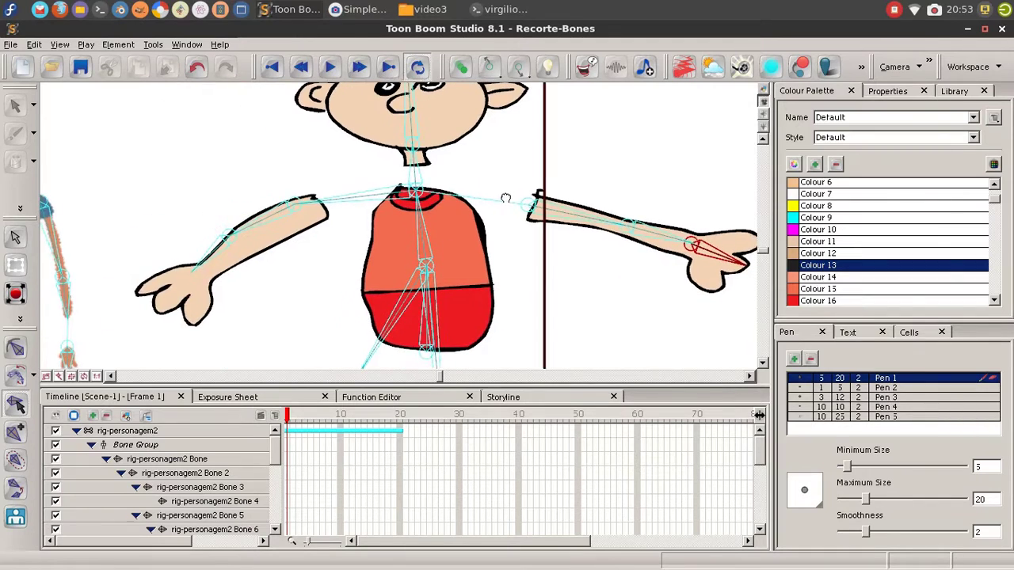
pyautogui.click(393, 192)
pyautogui.moveTo(411, 191); pyautogui.dragTo(320, 207)
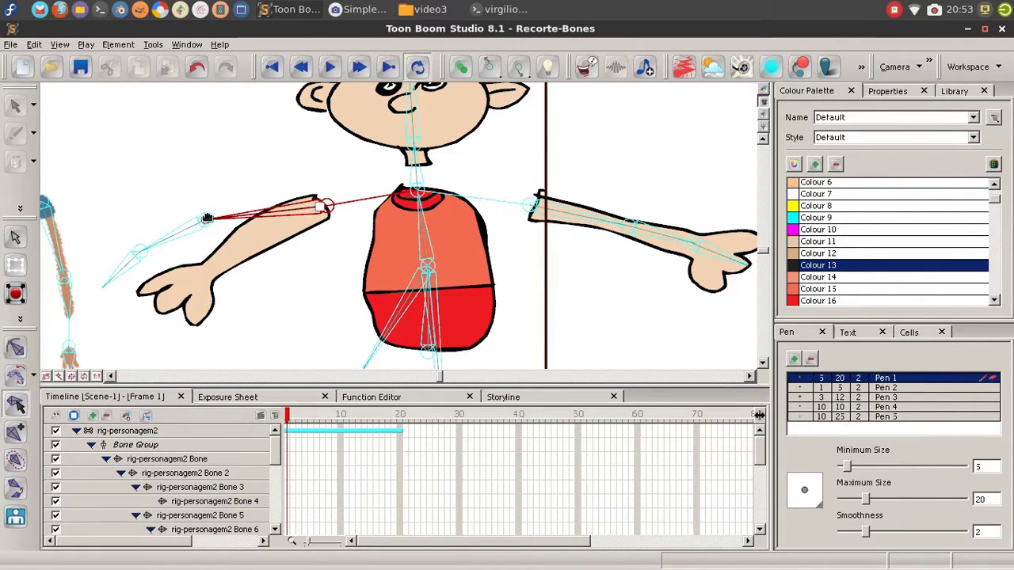
pyautogui.moveTo(205, 219); pyautogui.dragTo(240, 242)
pyautogui.moveTo(139, 250)
pyautogui.mouseDown()
pyautogui.moveTo(129, 285)
pyautogui.moveTo(161, 310)
pyautogui.mouseUp()
# - Align the shin and foot bones of the leg on the drawing's left side with its knee, ankle and toe
pyautogui.moveTo(346, 290); pyautogui.dragTo(329, 203)
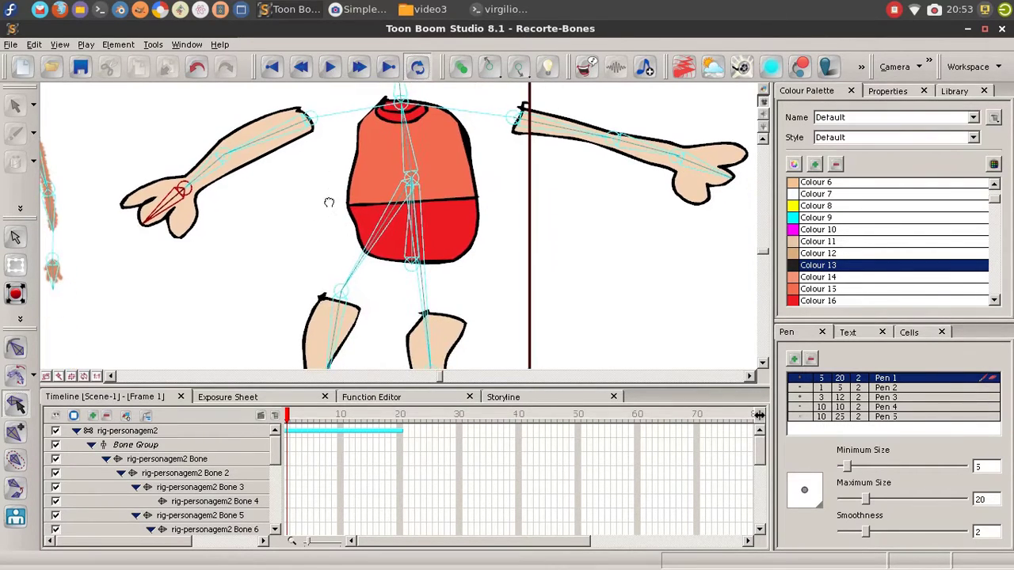
pyautogui.click(394, 204)
pyautogui.moveTo(338, 295); pyautogui.dragTo(365, 159)
pyautogui.moveTo(274, 263); pyautogui.dragTo(320, 238)
pyautogui.click(299, 276)
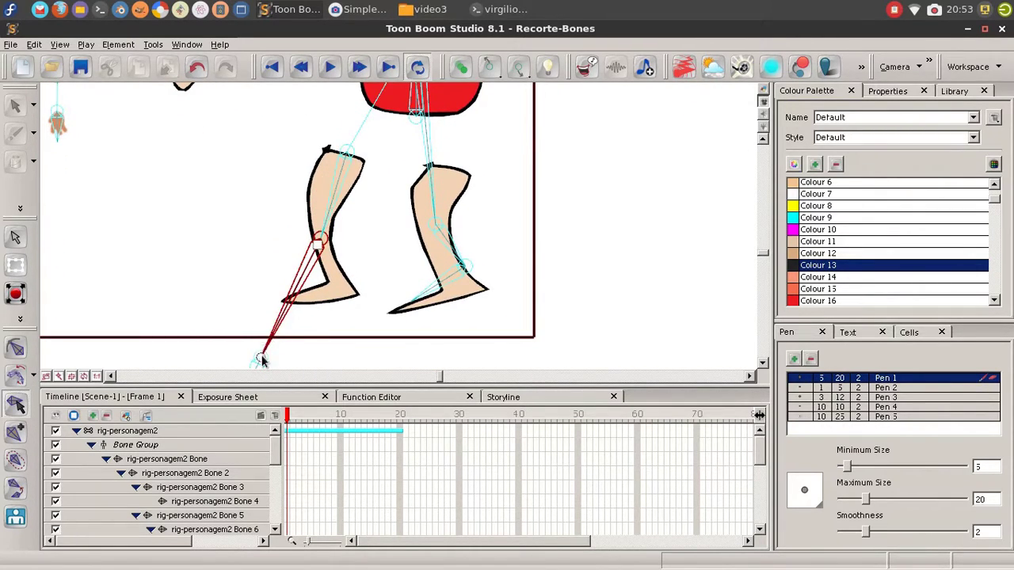
pyautogui.moveTo(259, 354); pyautogui.dragTo(275, 247)
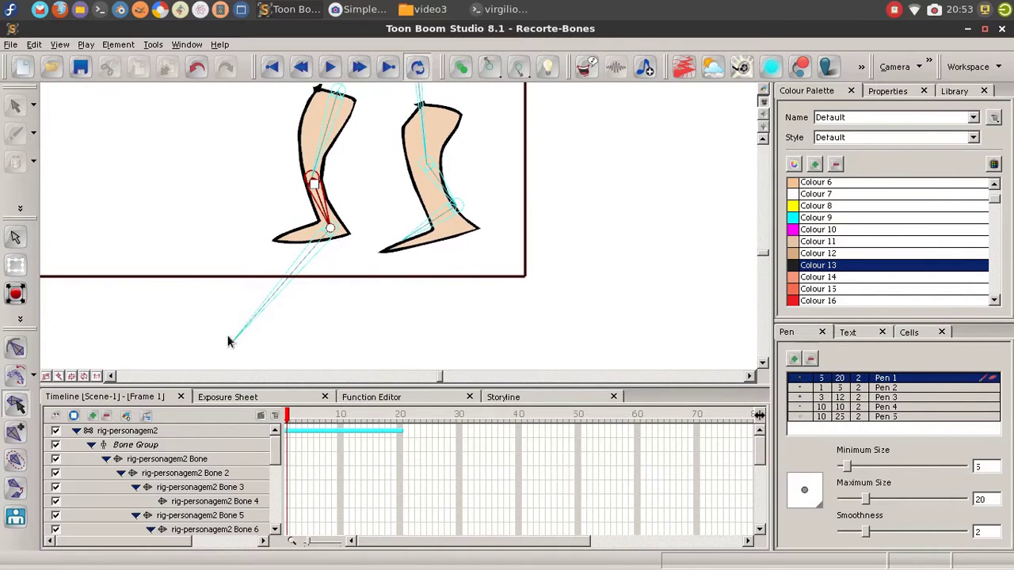
pyautogui.click(247, 326)
pyautogui.moveTo(231, 342); pyautogui.dragTo(272, 239)
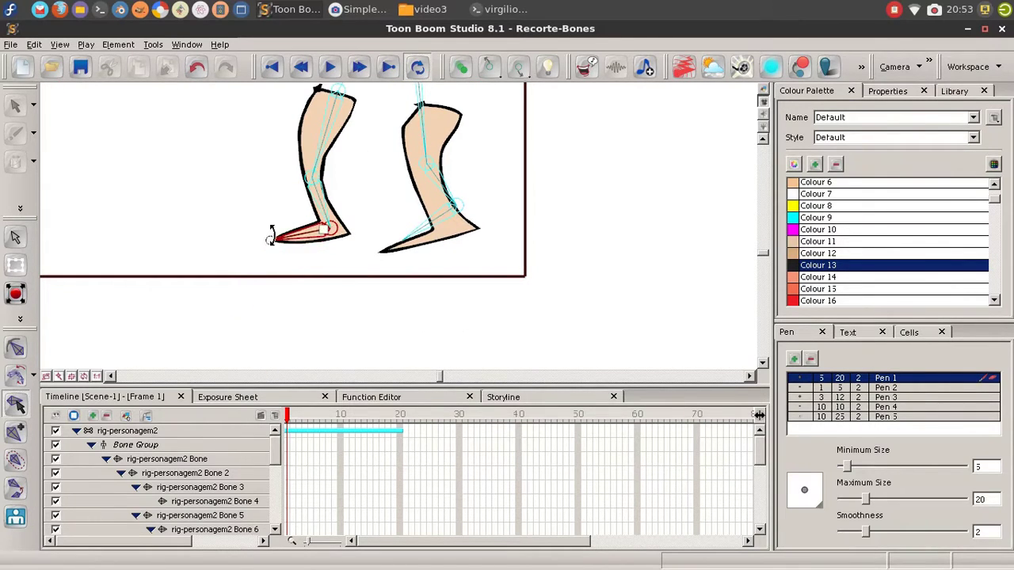
# - Align the bones of the leg on the drawing's right side with its hip, knee, heel and toe
pyautogui.moveTo(404, 159); pyautogui.dragTo(326, 250)
pyautogui.click(338, 156)
pyautogui.moveTo(354, 95); pyautogui.dragTo(396, 163)
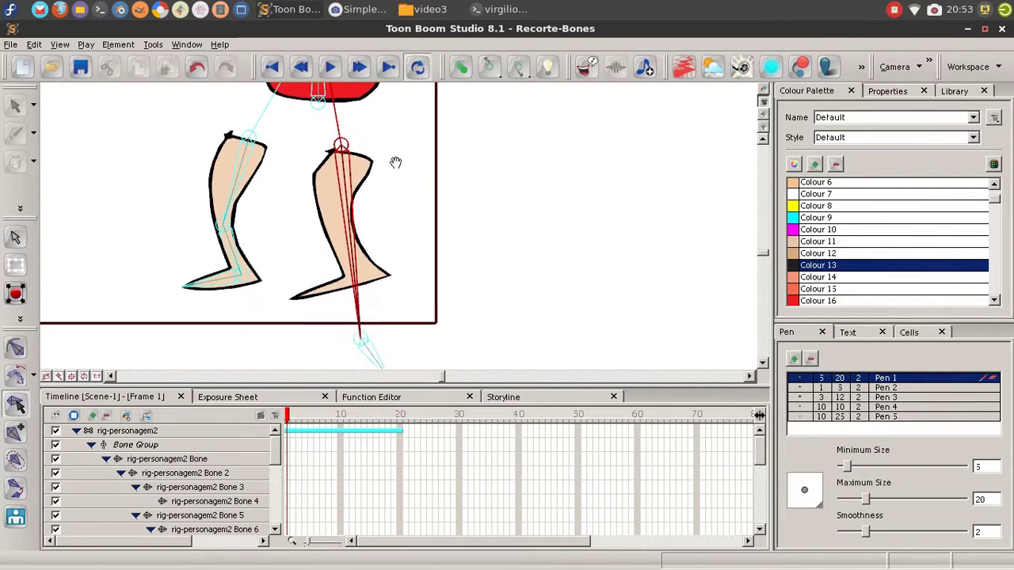
pyautogui.moveTo(362, 340); pyautogui.dragTo(329, 217)
pyautogui.moveTo(394, 268); pyautogui.dragTo(379, 176)
pyautogui.click(374, 289)
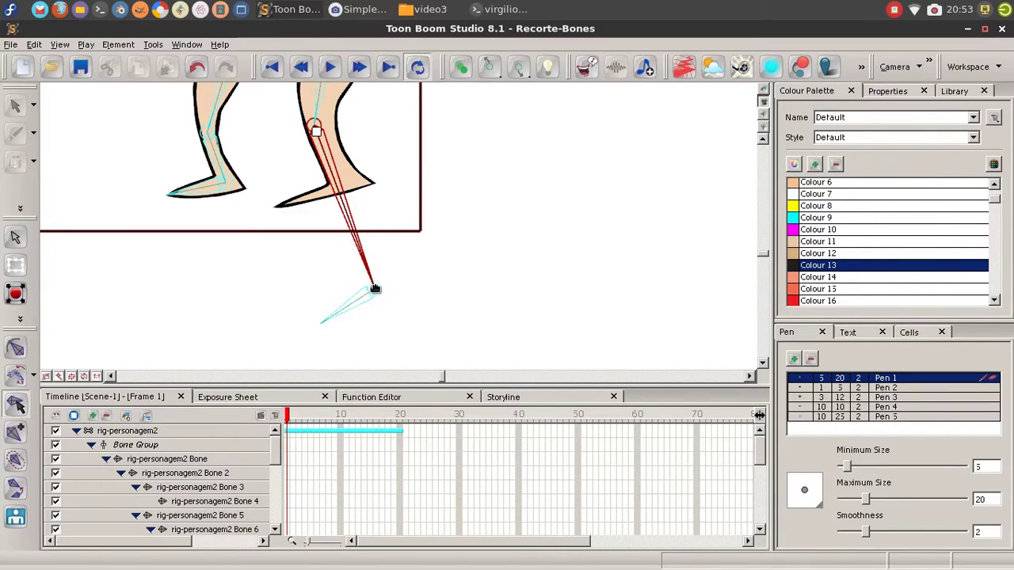
pyautogui.moveTo(375, 288); pyautogui.dragTo(355, 183)
pyautogui.click(325, 298)
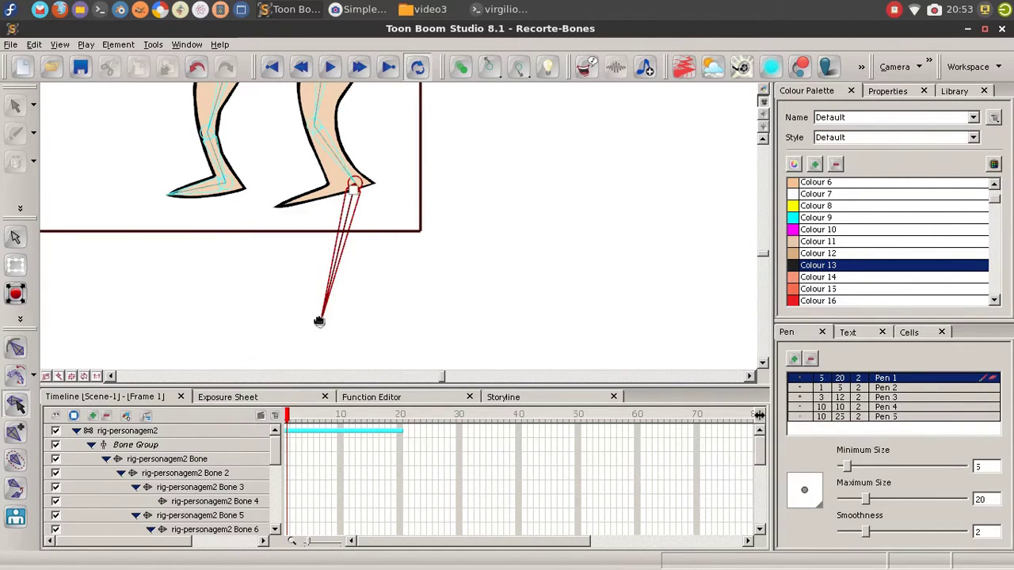
pyautogui.moveTo(320, 321); pyautogui.dragTo(276, 208)
pyautogui.moveTo(298, 167); pyautogui.dragTo(335, 275)
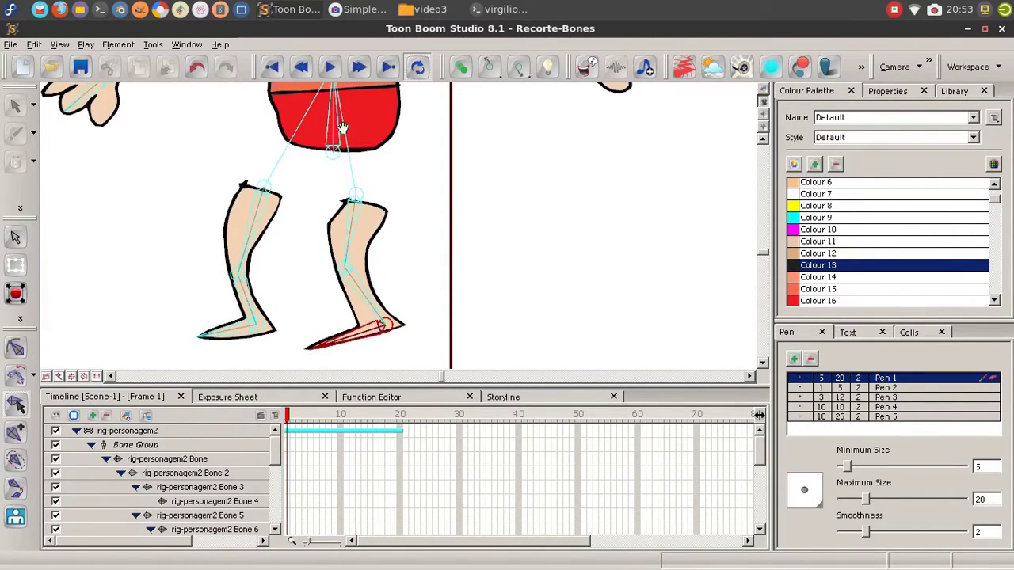
# - Fit the neck bone's base to the bottom of the neck and adjust the head bone's tip within the hair
pyautogui.scroll(6, 335, 274)
pyautogui.click(366, 149)
pyautogui.scroll(5, 363, 146)
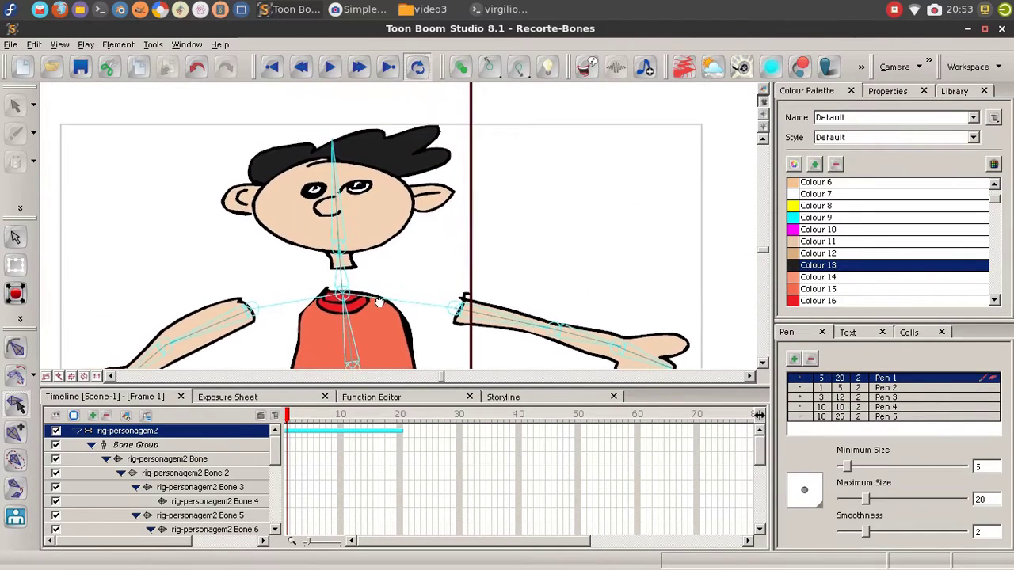
pyautogui.click(336, 230)
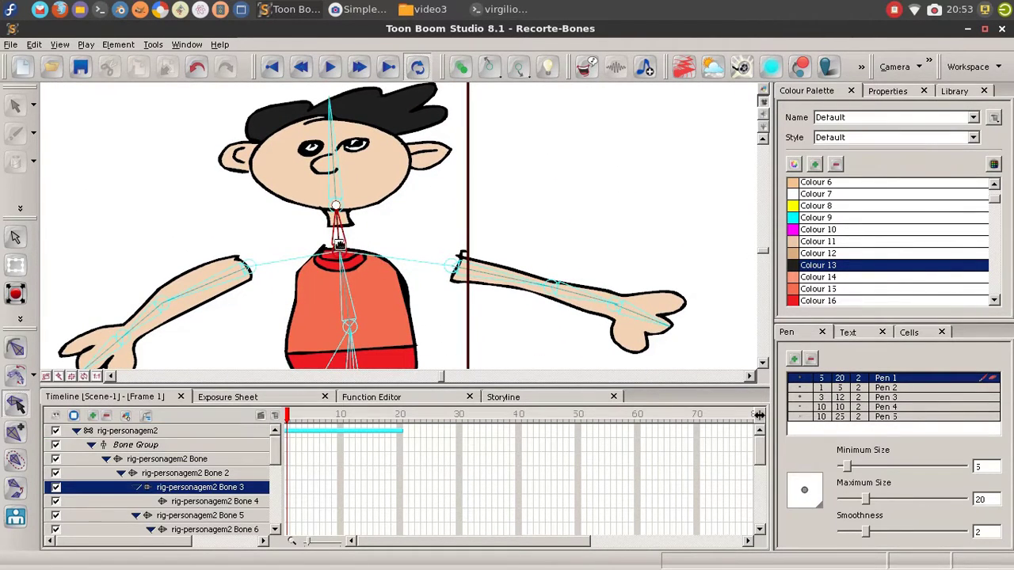
pyautogui.scroll(2, 352, 159)
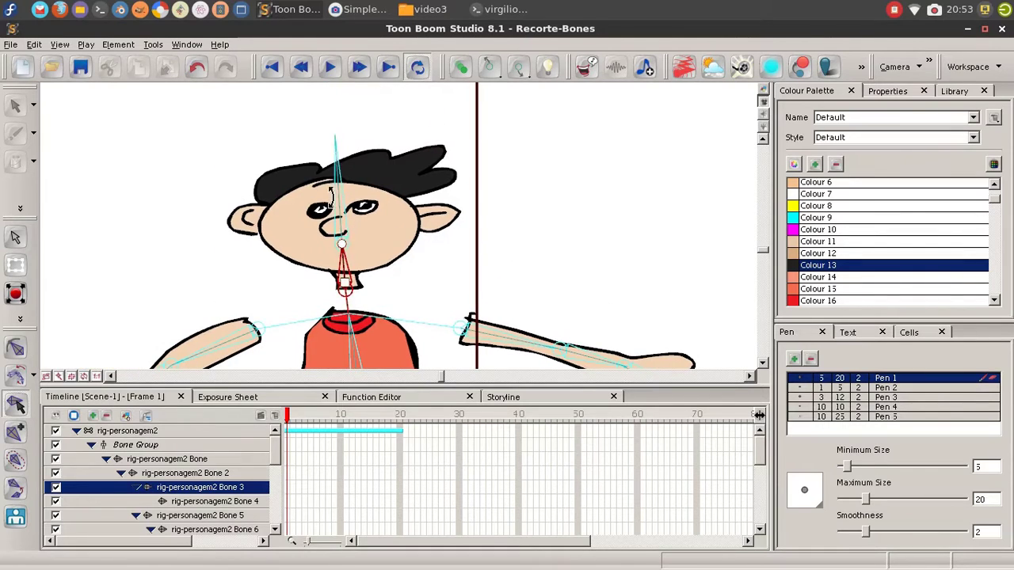
pyautogui.click(338, 152)
pyautogui.moveTo(334, 135); pyautogui.dragTo(353, 148)
# - Examine the second character's fitted bones from head to feet beside the boy's rig
pyautogui.moveTo(369, 250); pyautogui.dragTo(377, 176)
pyautogui.press('x')
pyautogui.press('x')
pyautogui.moveTo(365, 245); pyautogui.dragTo(360, 173)
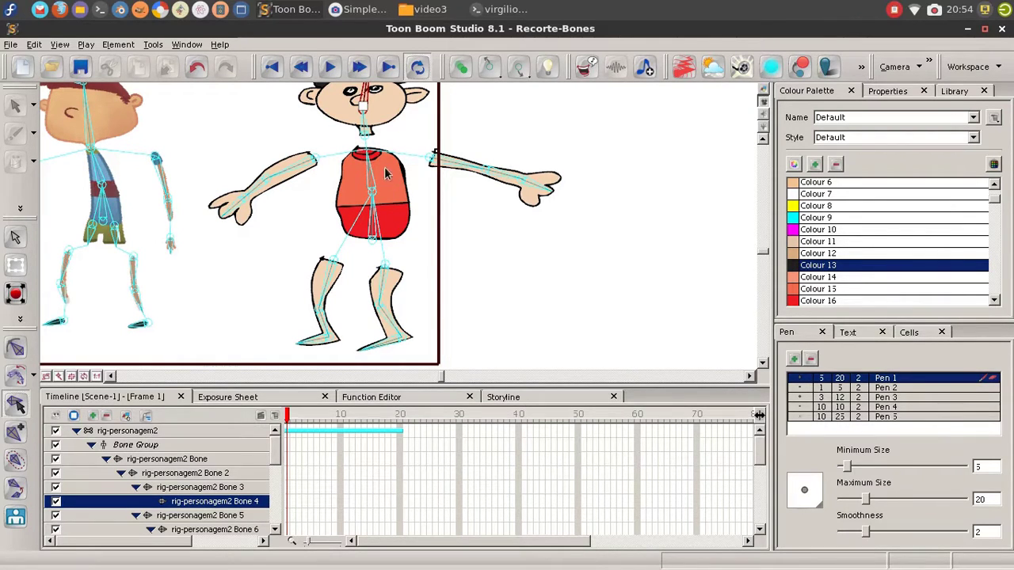
pyautogui.scroll(2, 401, 159)
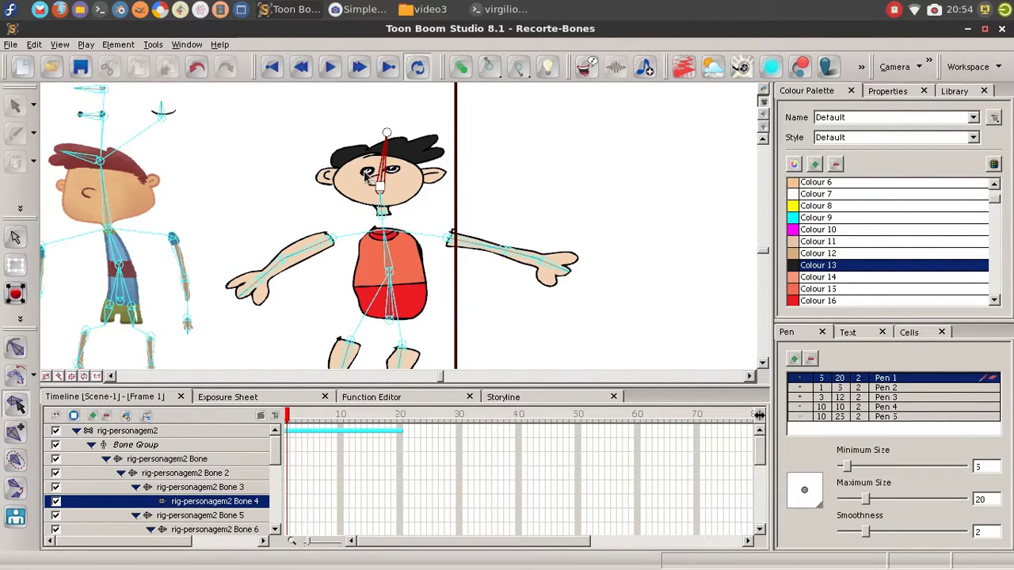
pyautogui.scroll(-2, 366, 210)
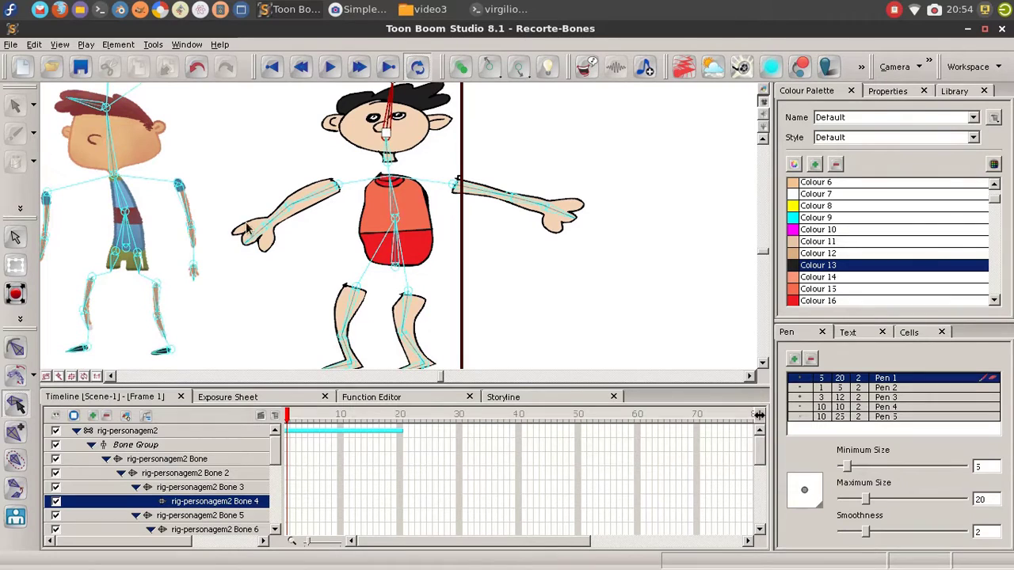
pyautogui.scroll(-1, 366, 273)
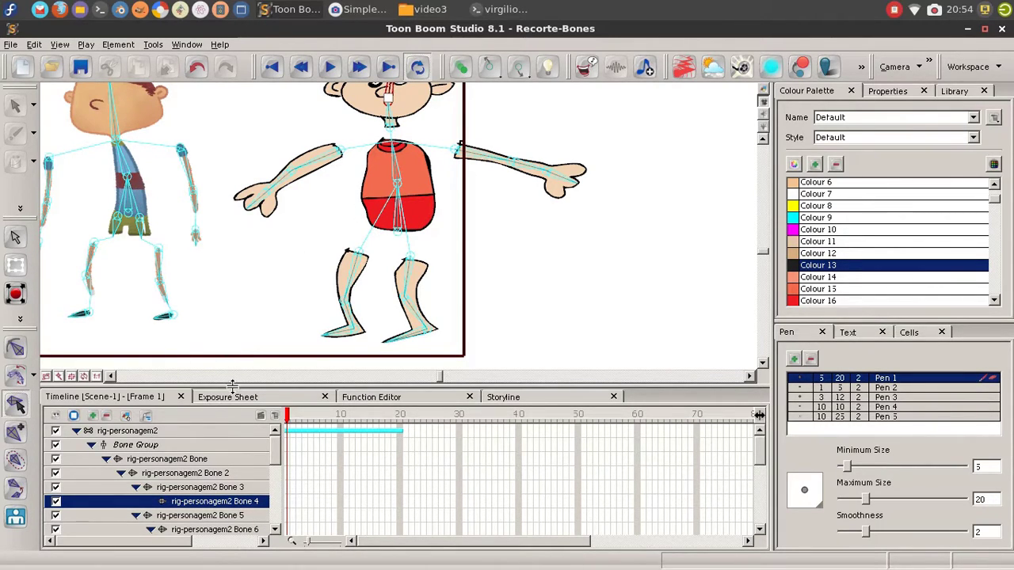
# - Enlarge the timeline and widen its element list to show the bone hierarchy of rig-personagem2
pyautogui.moveTo(231, 382); pyautogui.dragTo(214, 290)
pyautogui.moveTo(283, 369); pyautogui.dragTo(332, 371)
pyautogui.scroll(-3, 325, 428)
pyautogui.moveTo(329, 438); pyautogui.dragTo(333, 384)
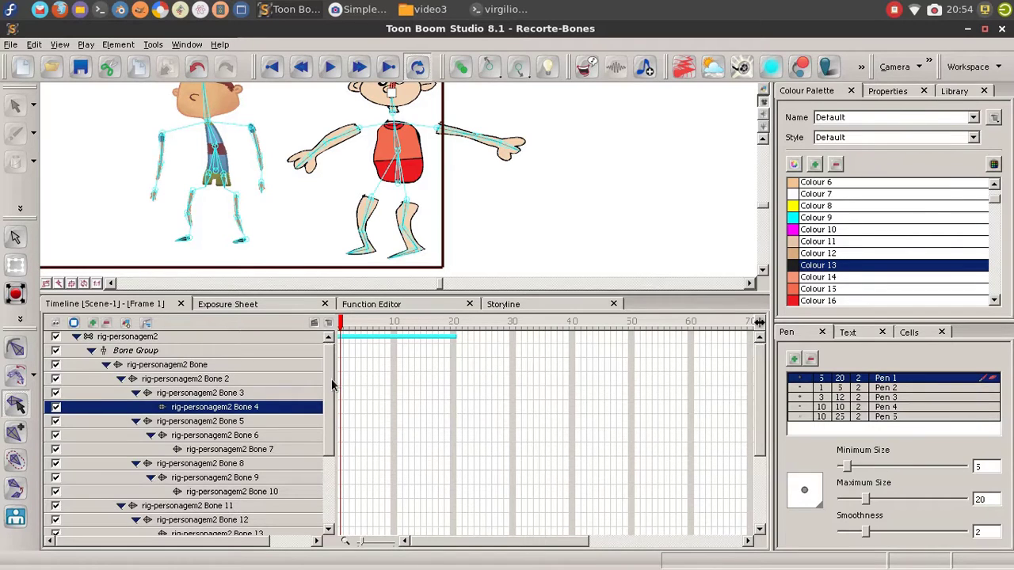
pyautogui.moveTo(332, 385); pyautogui.dragTo(332, 383)
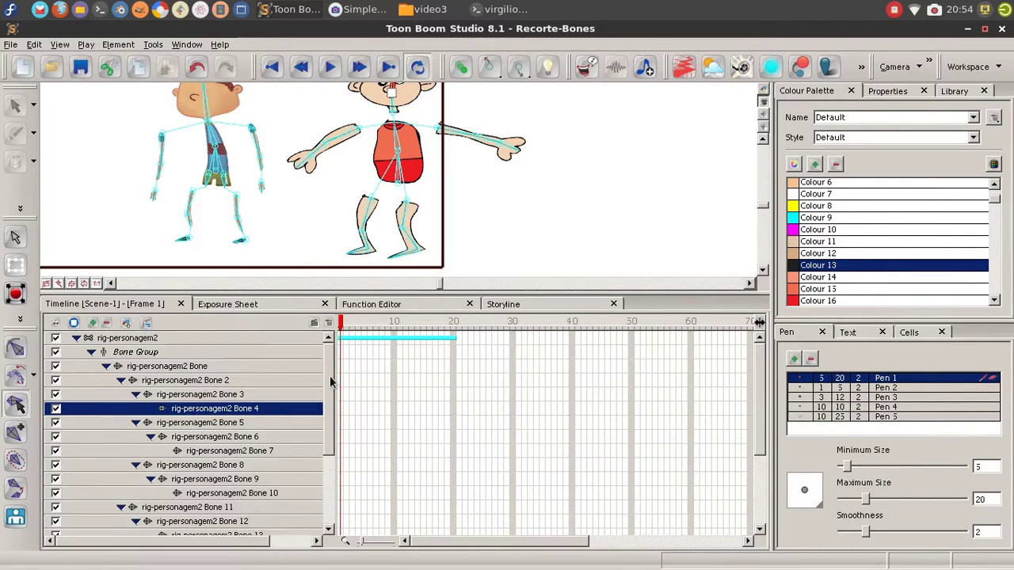
# - Rename the root hip bone of rig-personagem2 as quadril
pyautogui.click(156, 366)
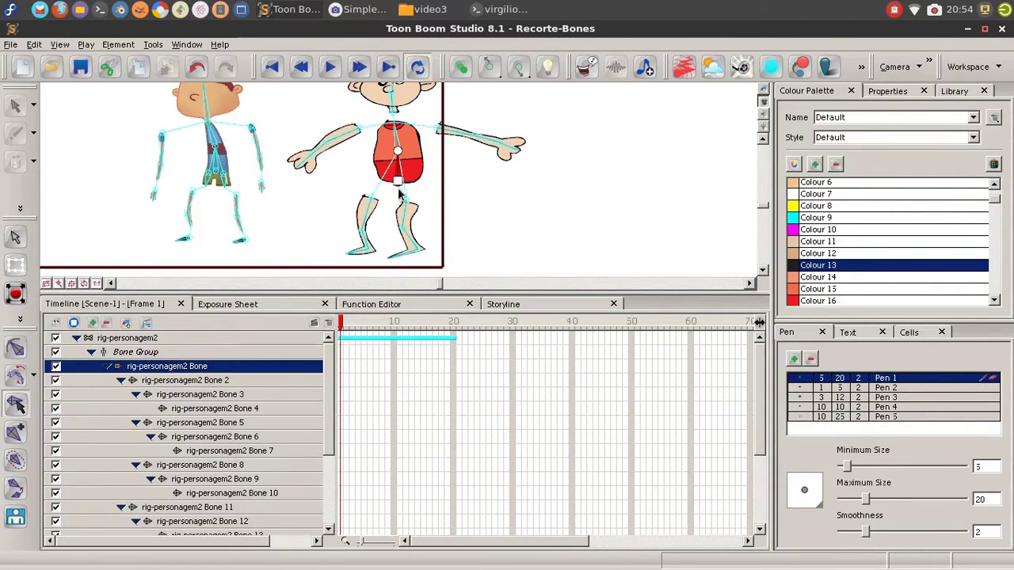
pyautogui.doubleClick(181, 367)
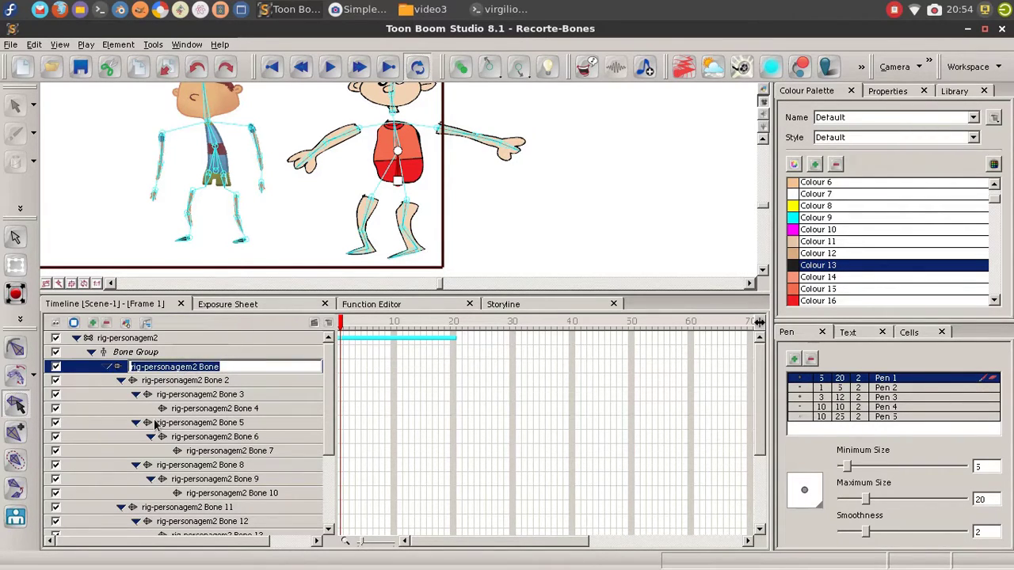
pyautogui.write('qua')
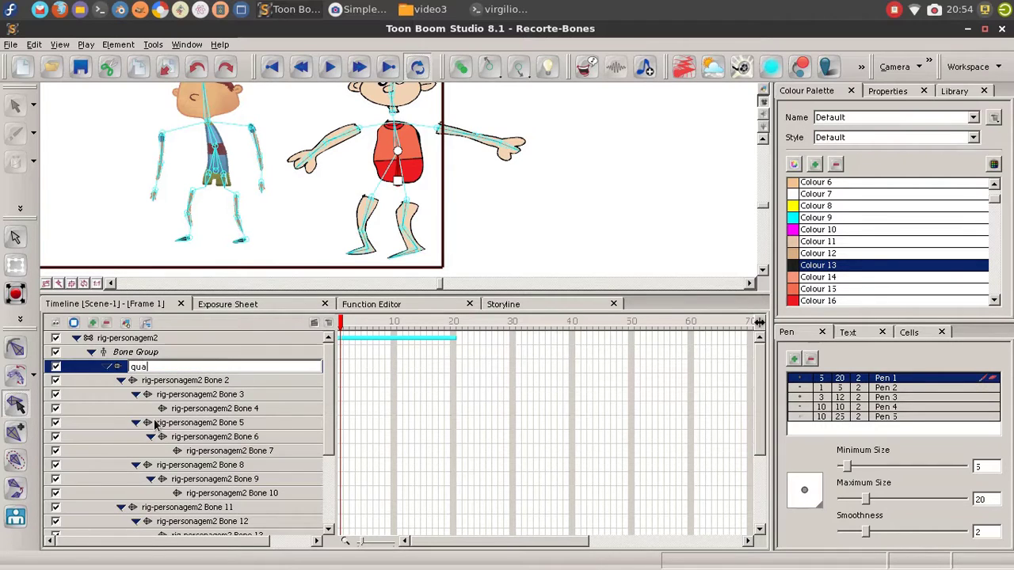
pyautogui.write('dril')
pyautogui.press('Return')
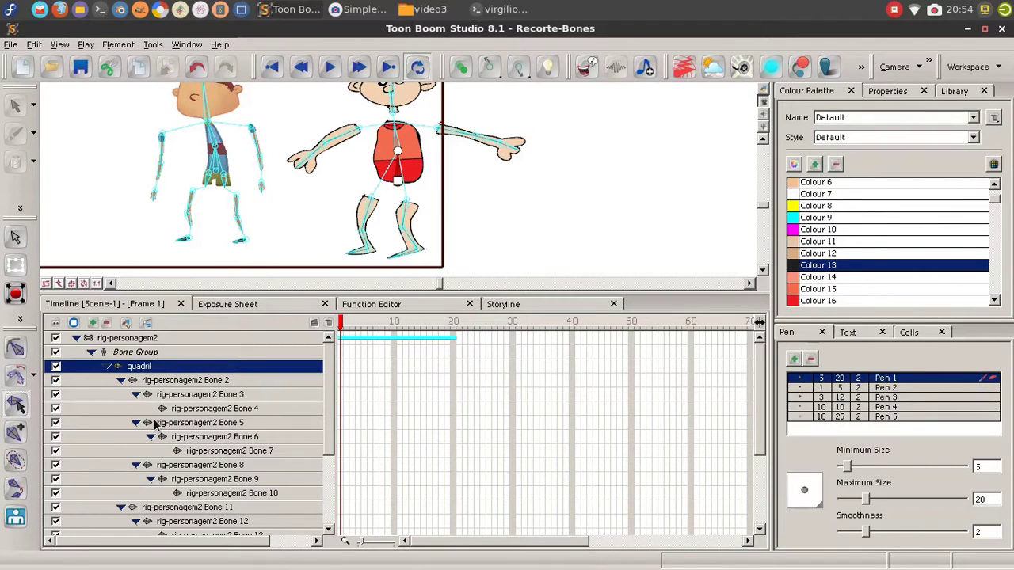
# - Rename the torso bone, directly under the hip bone, as tronco2
pyautogui.doubleClick(181, 384)
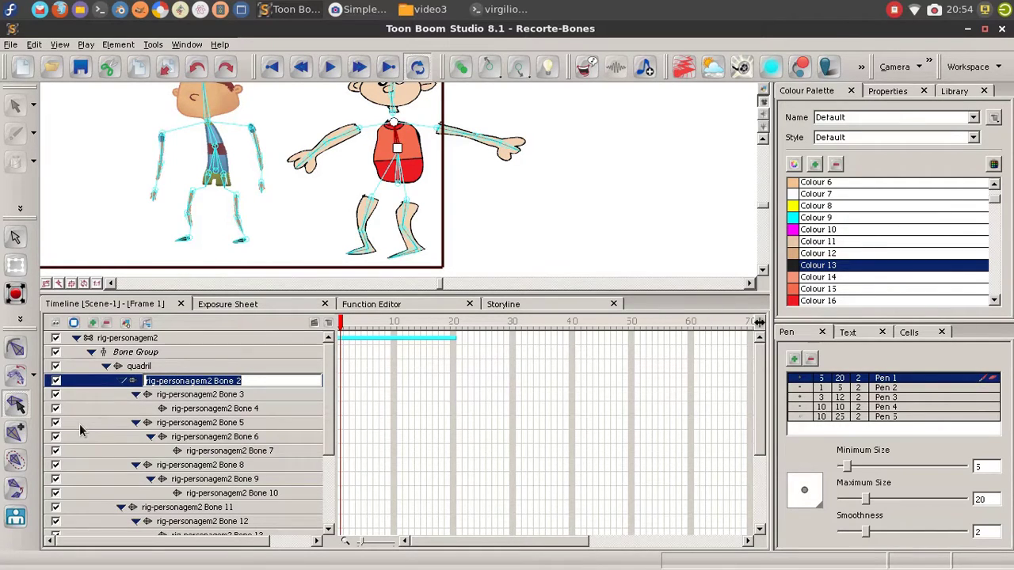
pyautogui.write('t')
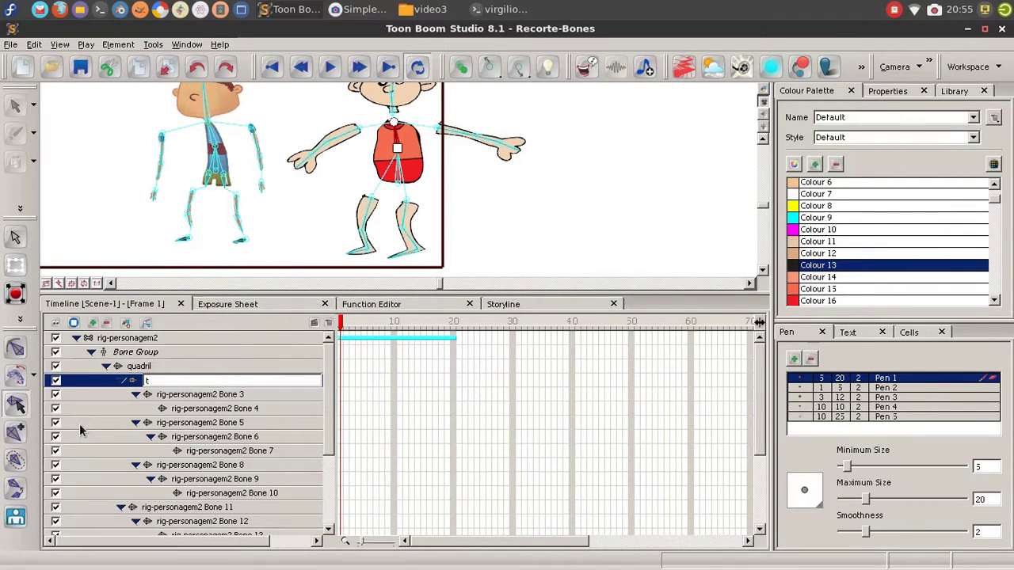
pyautogui.write('ron')
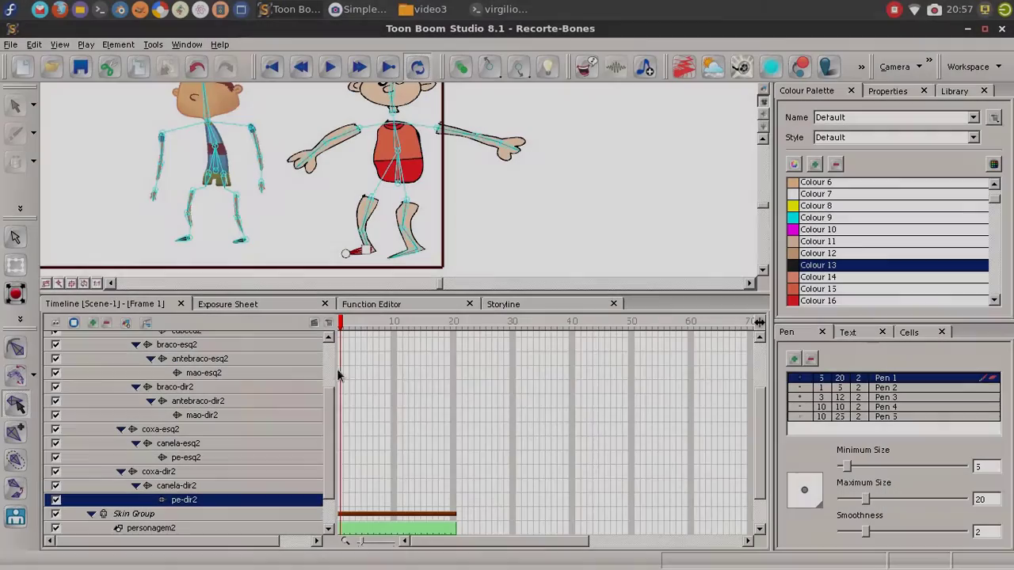
# - Narrow the element list and shrink the timeline to give the drawing more room, with the Skin Group rows in view
pyautogui.moveTo(325, 422); pyautogui.dragTo(330, 364)
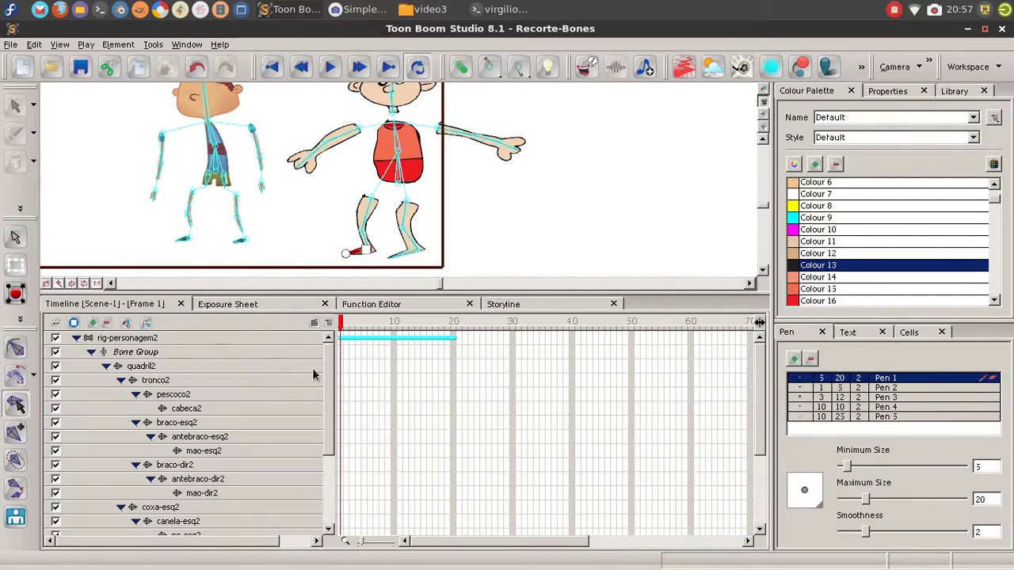
pyautogui.moveTo(325, 363); pyautogui.dragTo(287, 372)
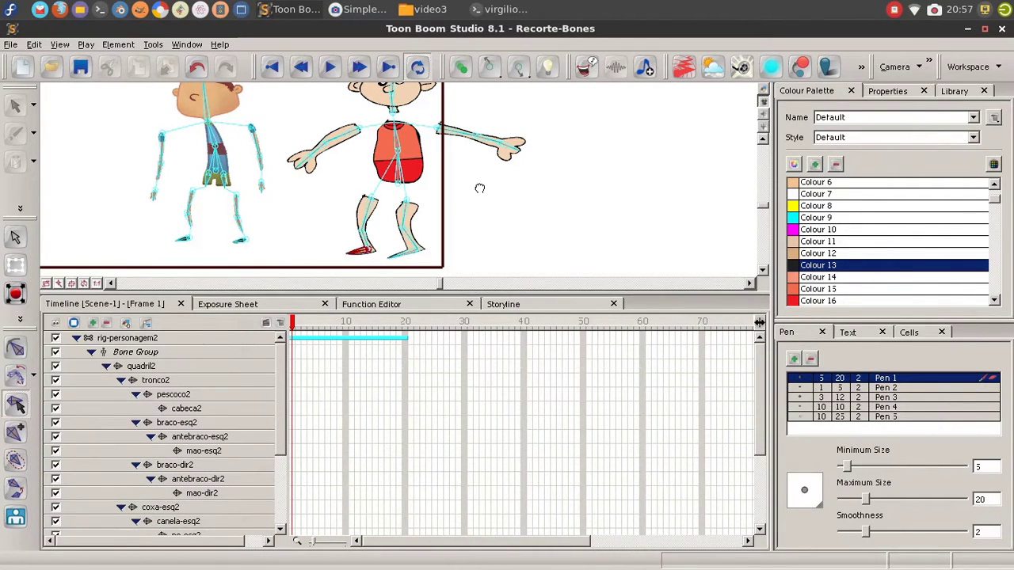
pyautogui.moveTo(478, 188); pyautogui.dragTo(502, 219)
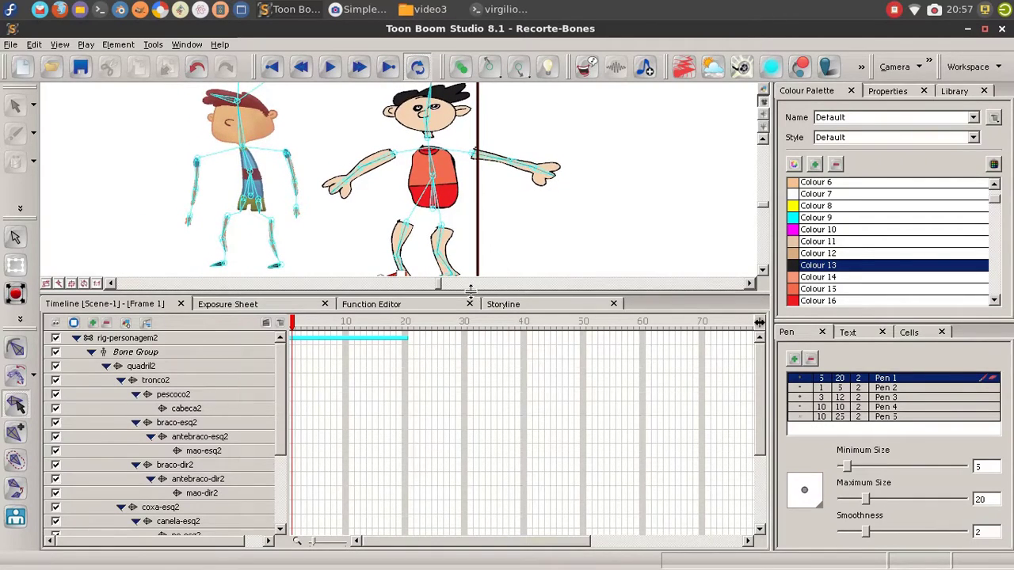
pyautogui.moveTo(470, 291); pyautogui.dragTo(473, 360)
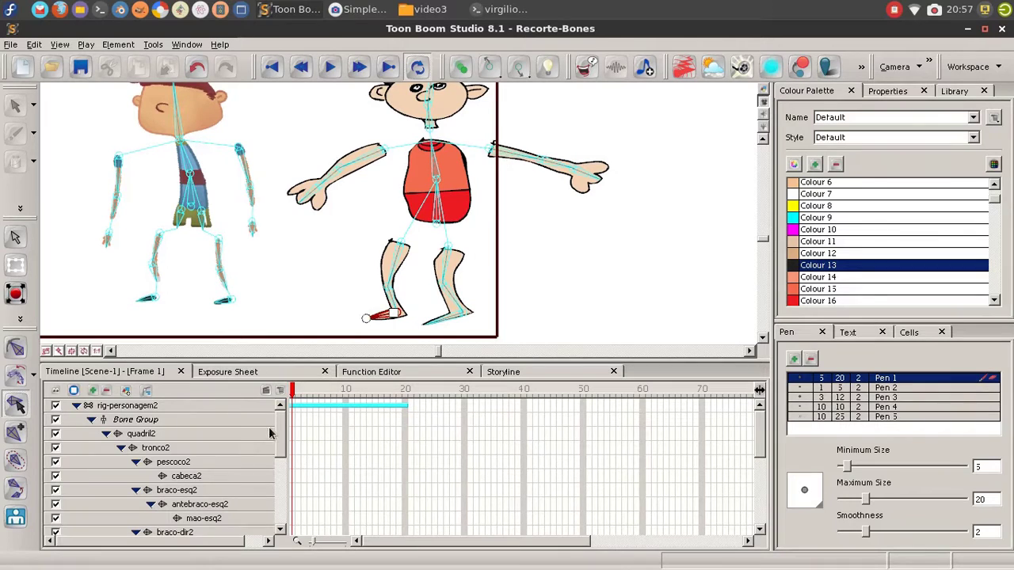
pyautogui.moveTo(277, 433); pyautogui.dragTo(274, 495)
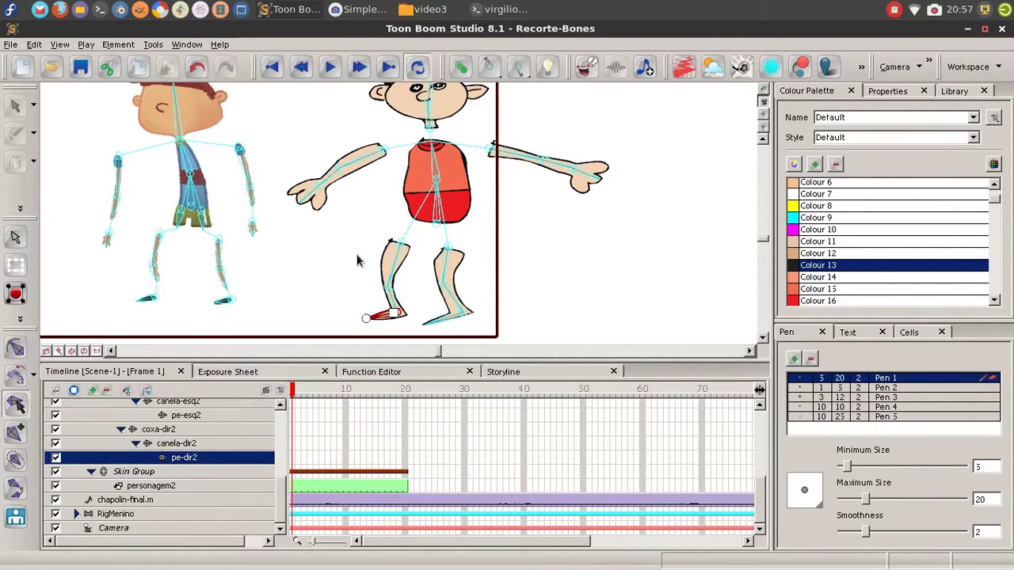
# - Try rotating the upper arm on the drawing's right side down with the bone animation tool, and undo the rotation
pyautogui.click(20, 352)
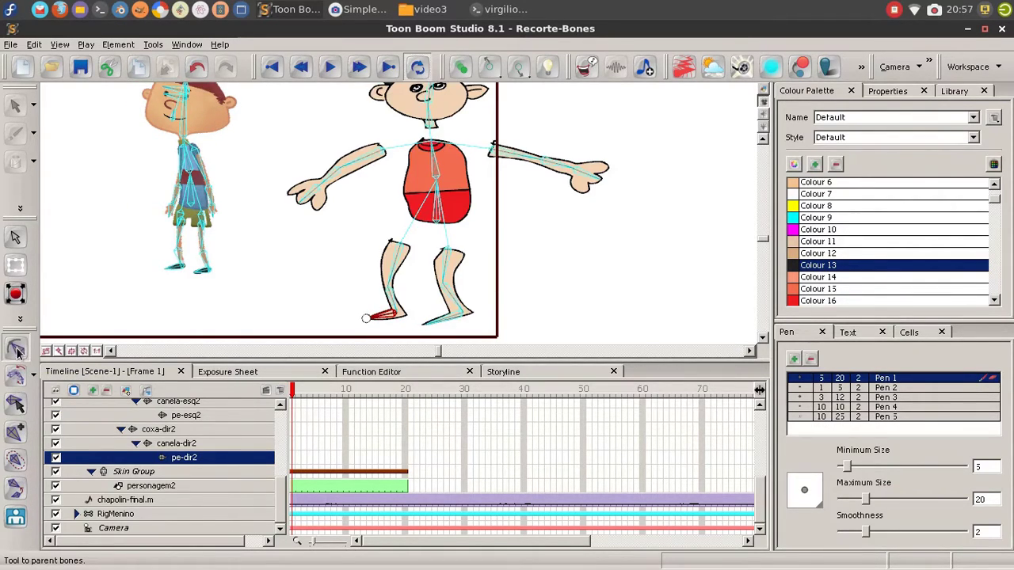
pyautogui.press('space')
pyautogui.moveTo(520, 201); pyautogui.dragTo(496, 240)
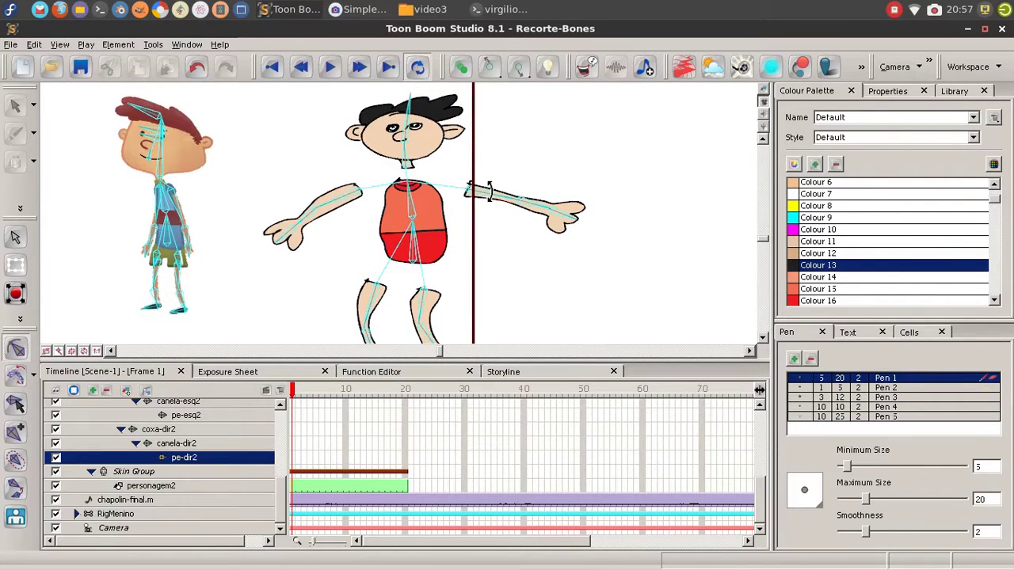
pyautogui.click(489, 192)
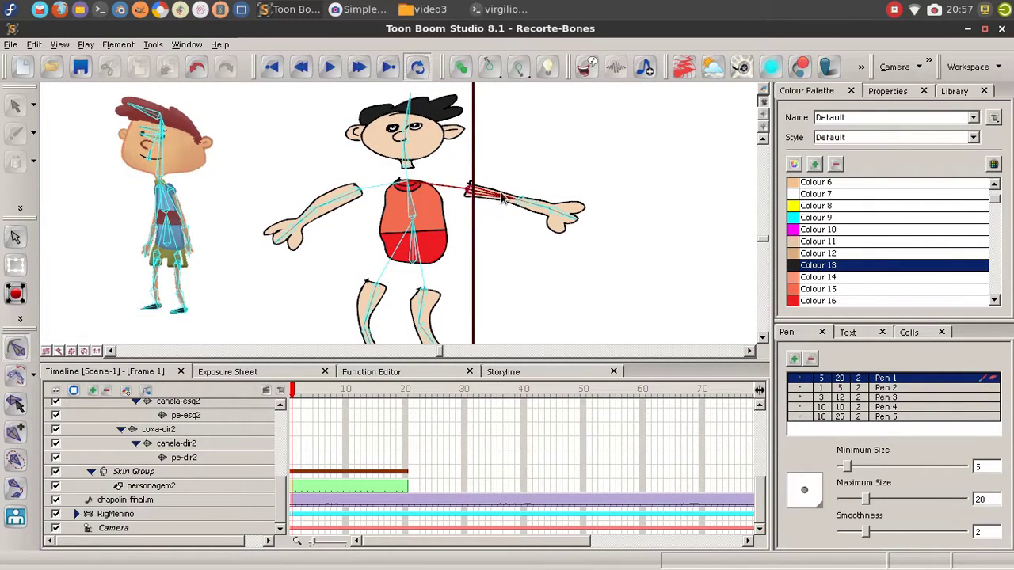
pyautogui.moveTo(489, 192); pyautogui.dragTo(500, 210)
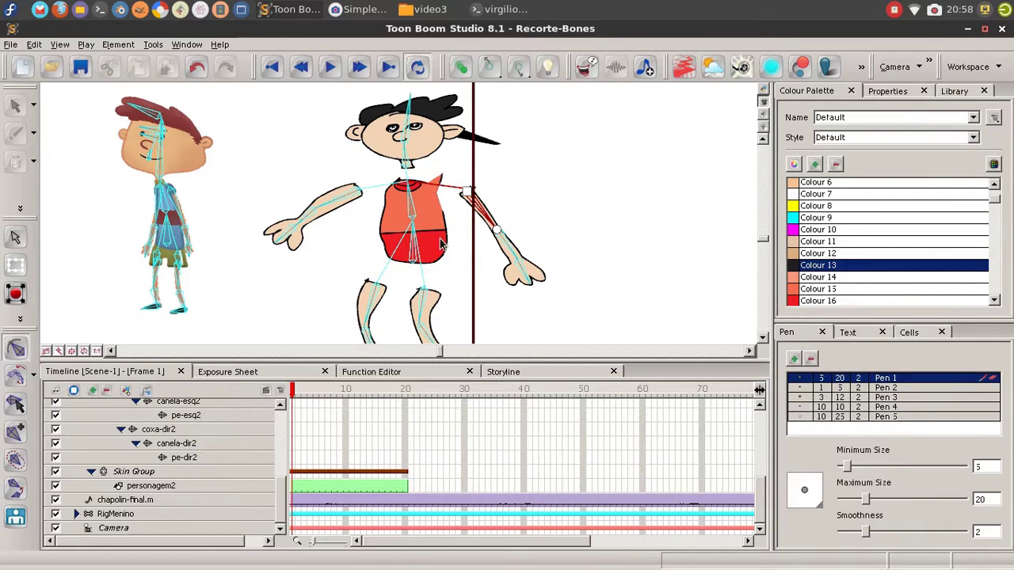
pyautogui.hotkey('ctrl', 'z')
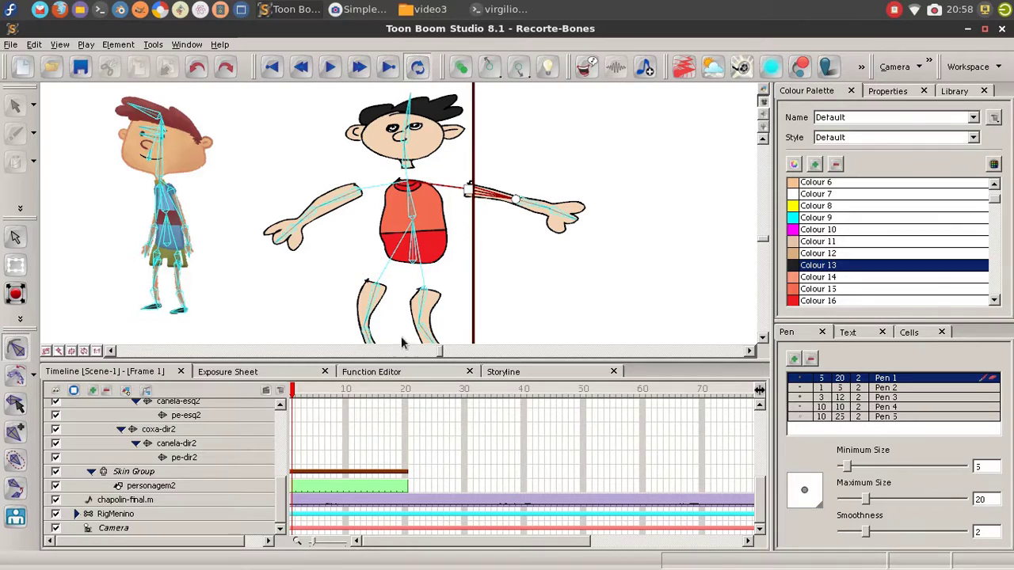
# - Set the influence of the upper arm bone braco-esq2 to Elliptical and enlarge its influence zone to surround the drawn upper arm
pyautogui.click(22, 466)
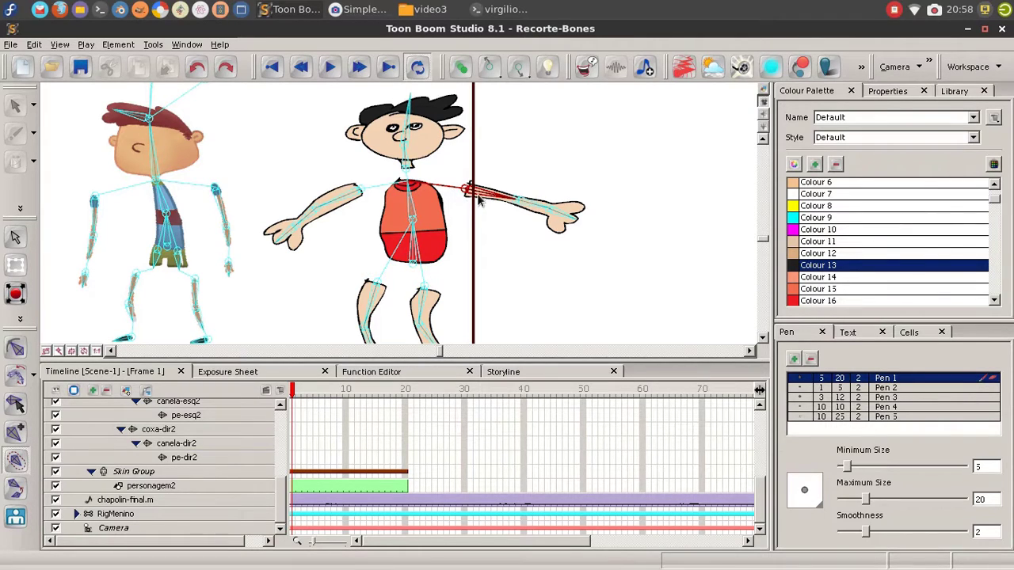
pyautogui.click(890, 91)
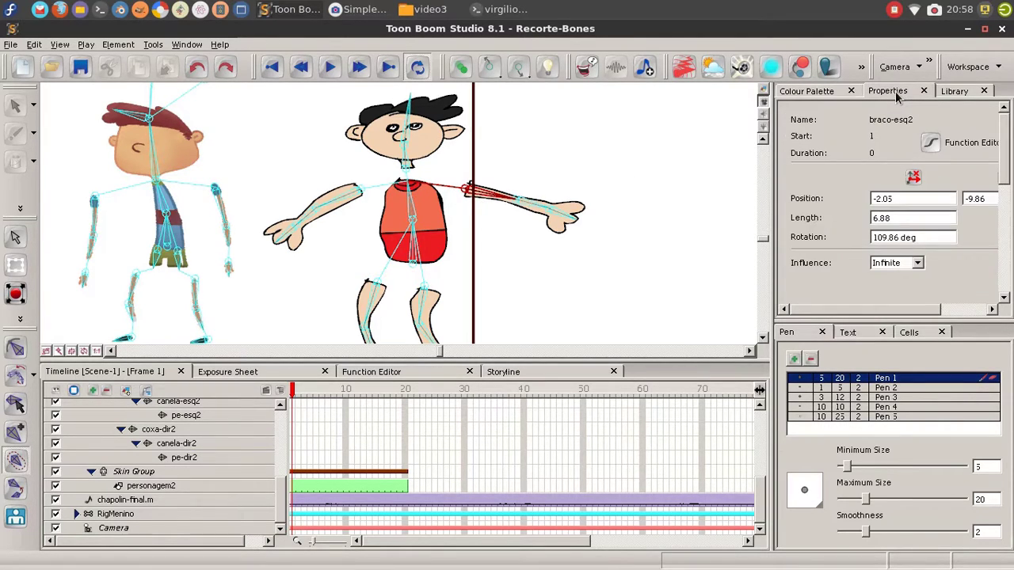
pyautogui.click(915, 266)
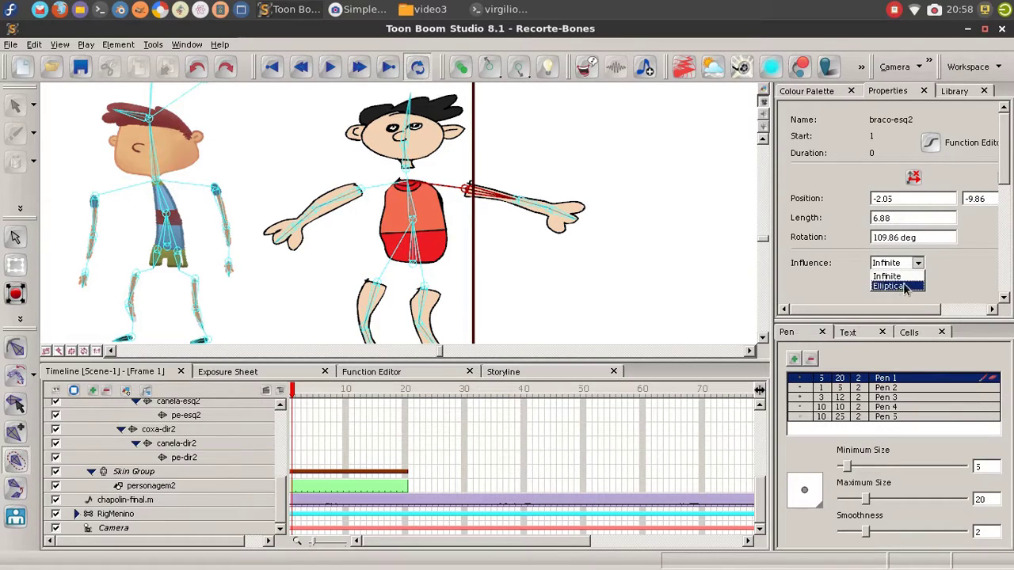
pyautogui.click(904, 287)
pyautogui.scroll(6, 536, 165)
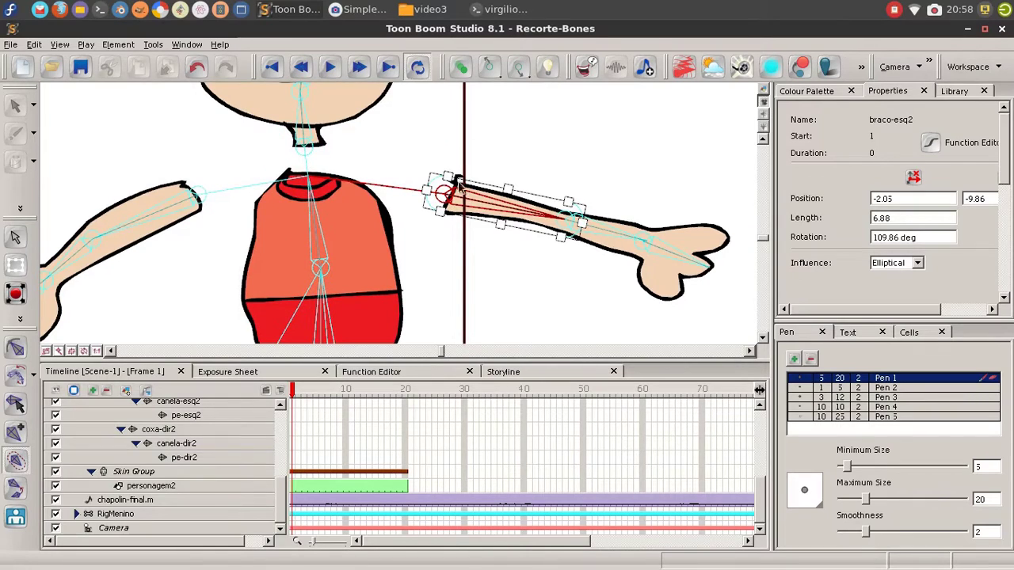
pyautogui.moveTo(510, 186); pyautogui.dragTo(511, 171)
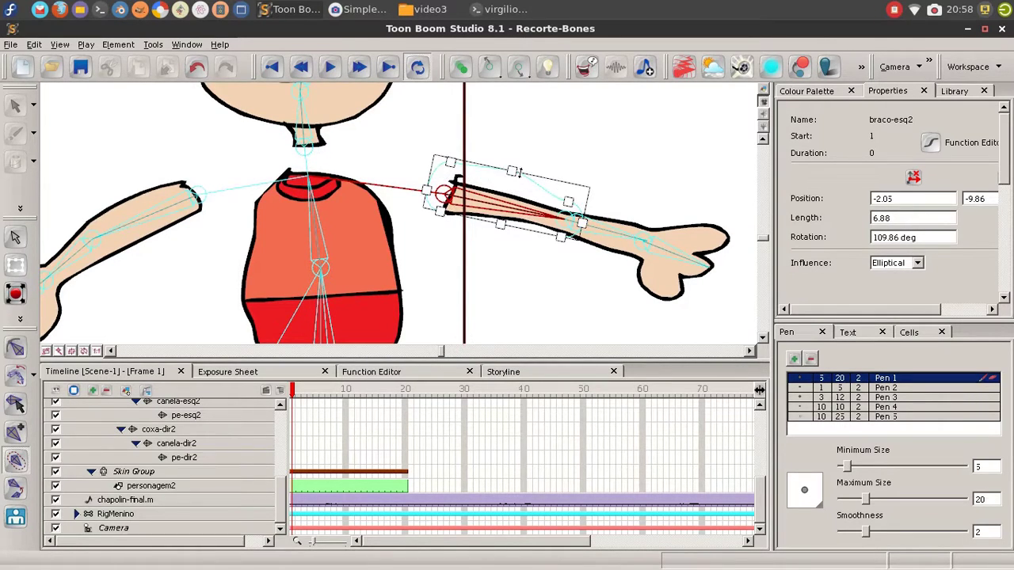
pyautogui.moveTo(568, 198); pyautogui.dragTo(570, 189)
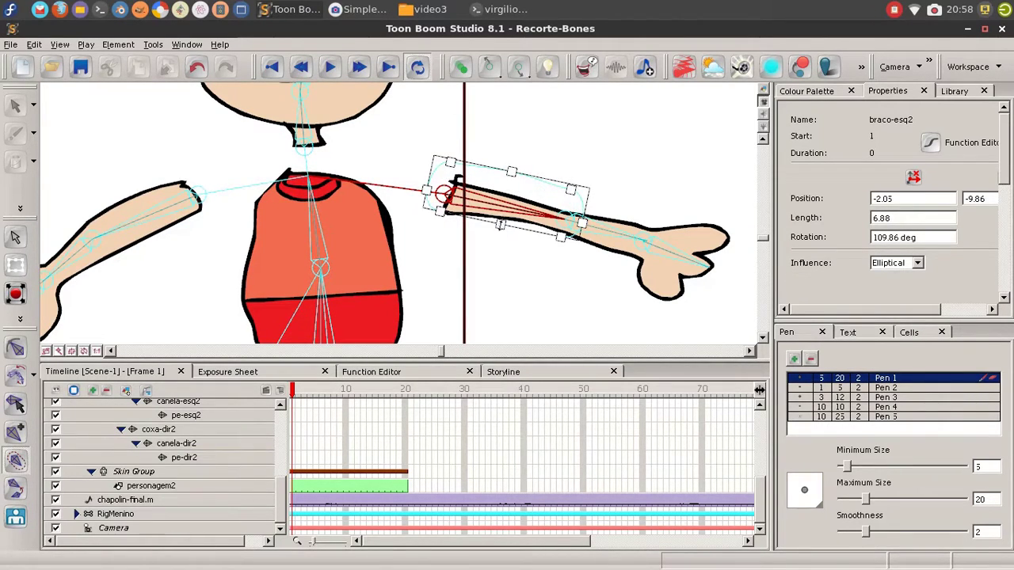
pyautogui.moveTo(501, 224); pyautogui.dragTo(499, 232)
pyautogui.moveTo(438, 211); pyautogui.dragTo(428, 228)
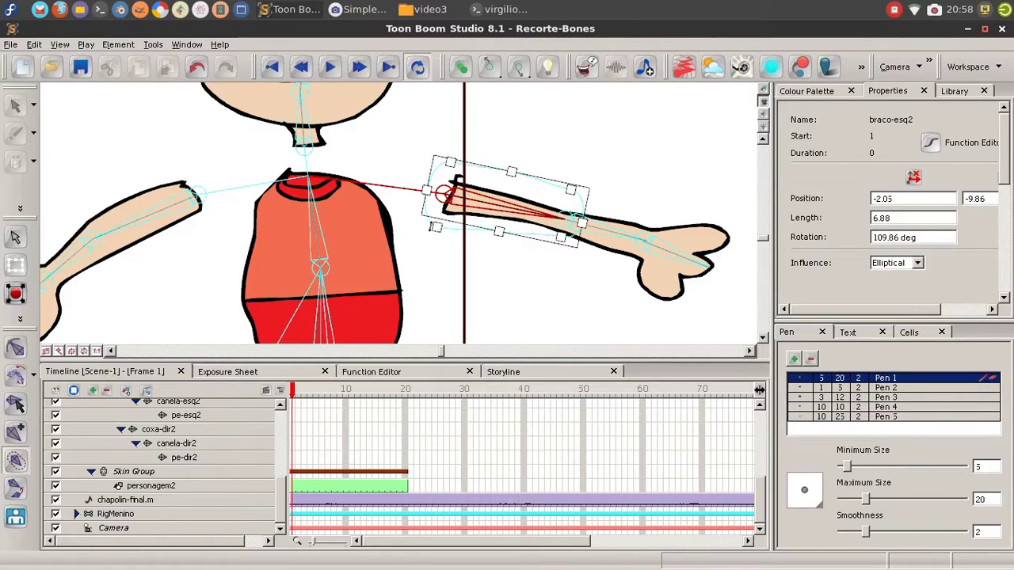
pyautogui.moveTo(561, 236); pyautogui.dragTo(559, 245)
# - Give the forearm bone antebraco-esq2 an Elliptical influence and widen its zone on both sides of the drawn forearm
pyautogui.click(599, 233)
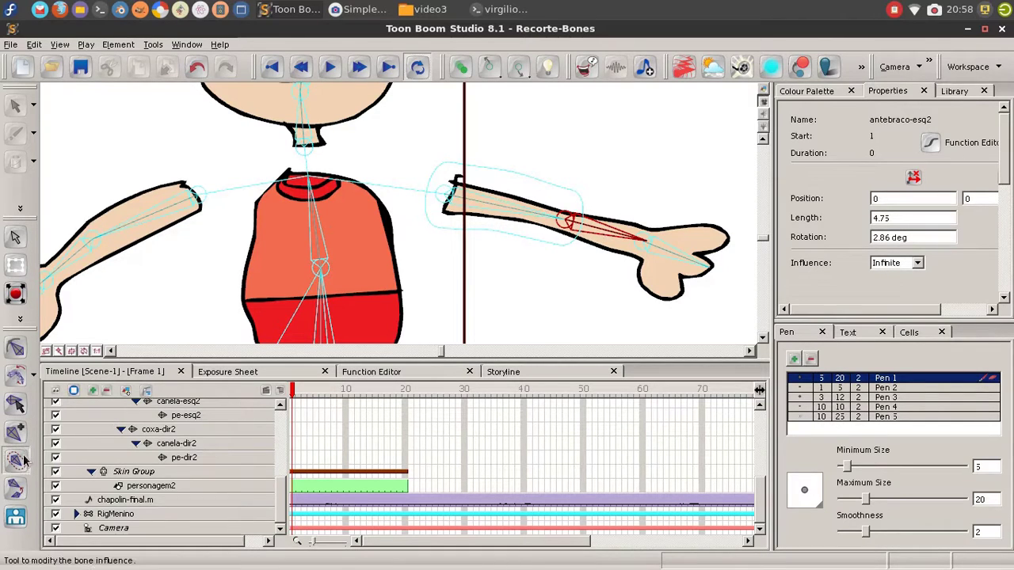
pyautogui.click(914, 263)
pyautogui.click(896, 284)
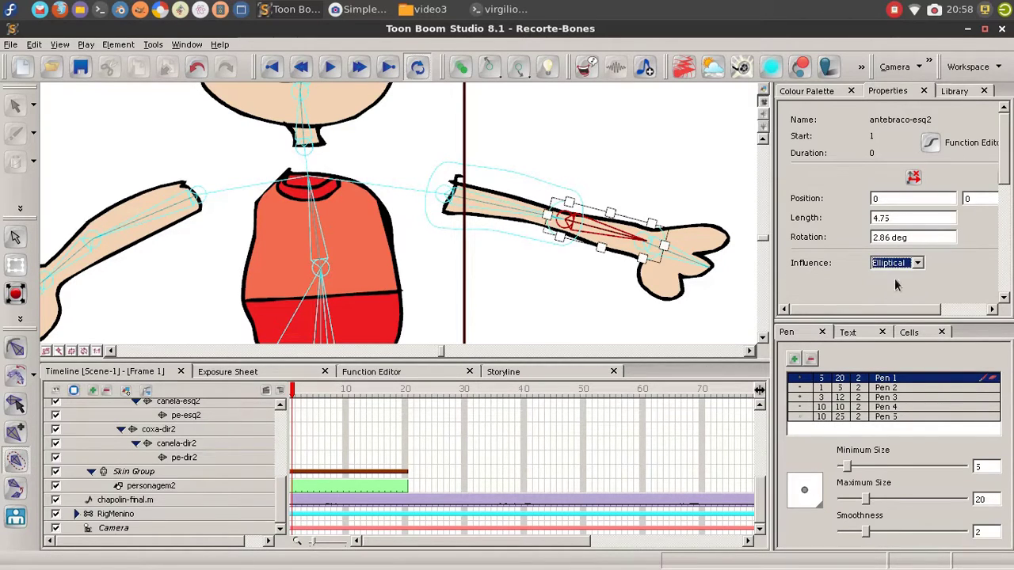
pyautogui.moveTo(610, 213); pyautogui.dragTo(612, 206)
pyautogui.moveTo(601, 248); pyautogui.dragTo(556, 250)
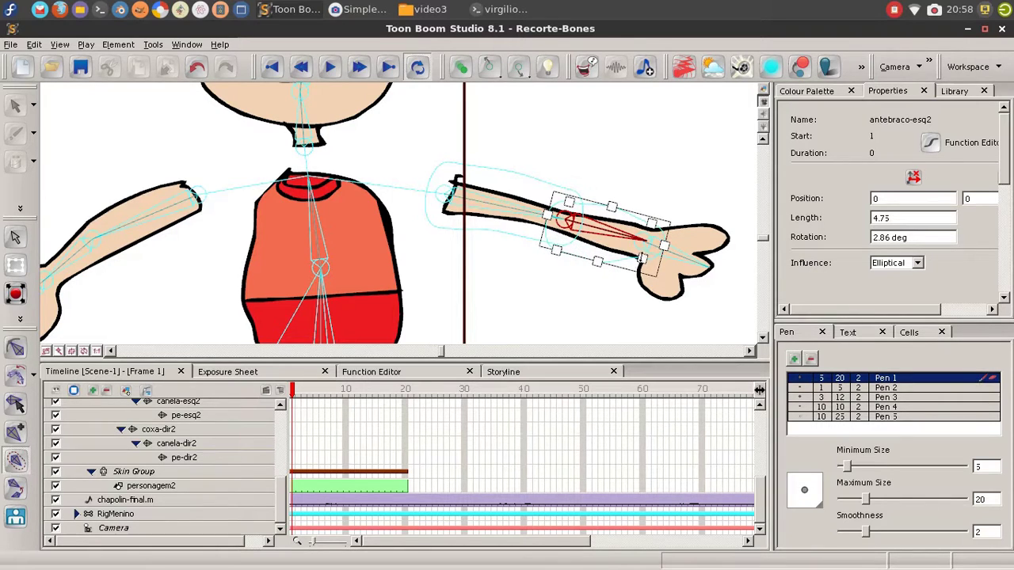
pyautogui.moveTo(641, 258); pyautogui.dragTo(639, 264)
pyautogui.moveTo(568, 201); pyautogui.dragTo(570, 195)
# - Set the hand bone mao-esq2 to Elliptical influence and stretch its zone around the whole hand, including the thumb and fingers
pyautogui.click(680, 258)
pyautogui.click(884, 264)
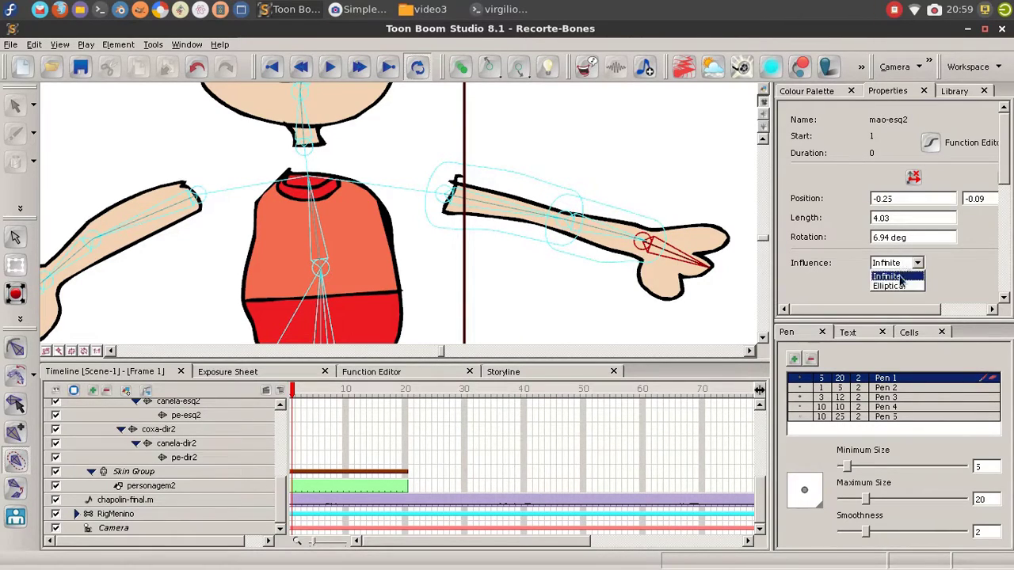
pyautogui.click(887, 287)
pyautogui.moveTo(681, 238); pyautogui.dragTo(695, 207)
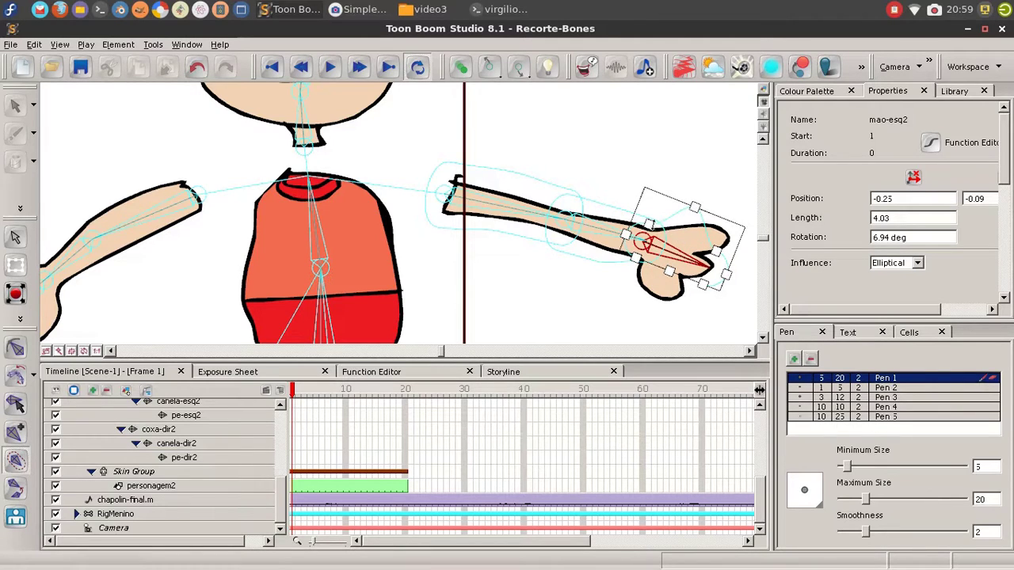
pyautogui.moveTo(718, 251); pyautogui.dragTo(730, 213)
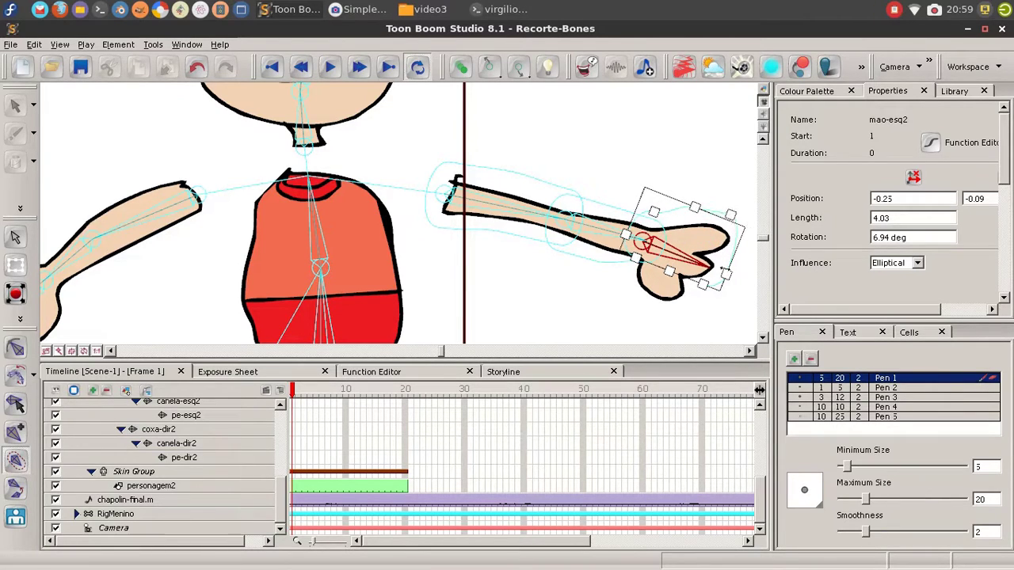
pyautogui.moveTo(670, 273); pyautogui.dragTo(652, 312)
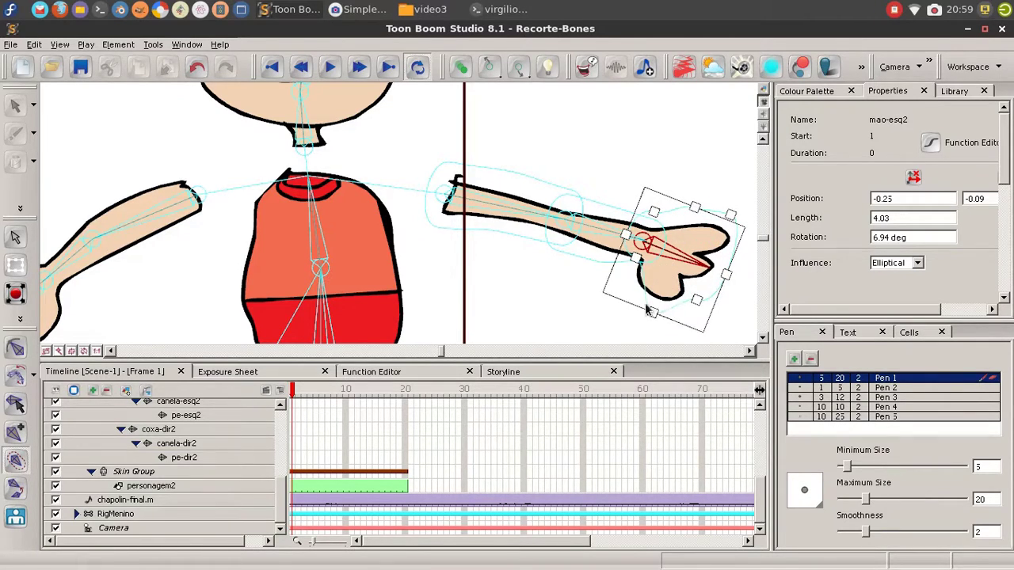
pyautogui.moveTo(634, 262); pyautogui.dragTo(621, 294)
pyautogui.moveTo(696, 300); pyautogui.dragTo(691, 316)
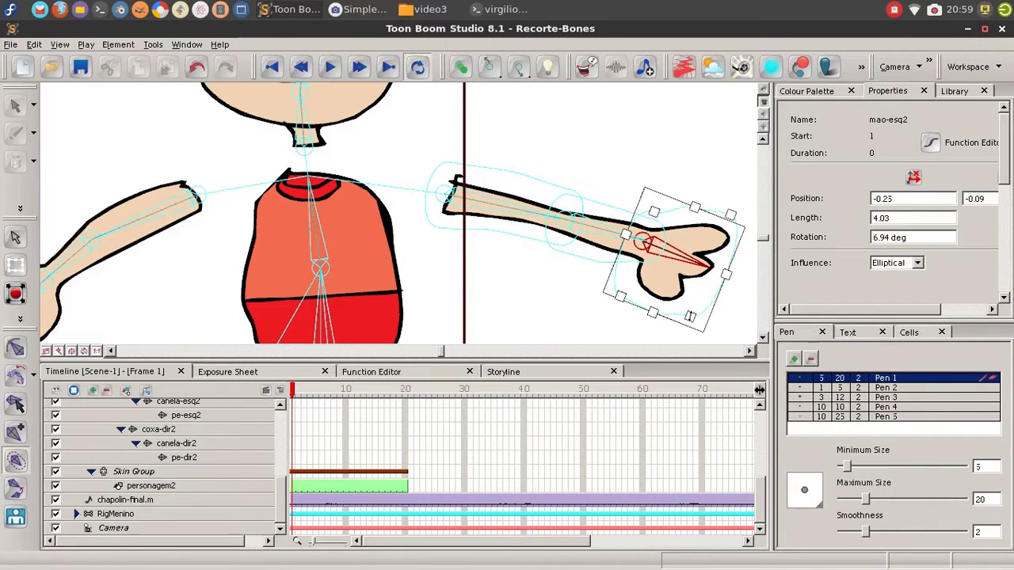
pyautogui.moveTo(726, 274); pyautogui.dragTo(735, 277)
# - Set the opposite upper arm bone braco-dir2 to Elliptical influence and expand its zone around the drawn upper arm
pyautogui.press('space')
pyautogui.moveTo(379, 262); pyautogui.dragTo(518, 240)
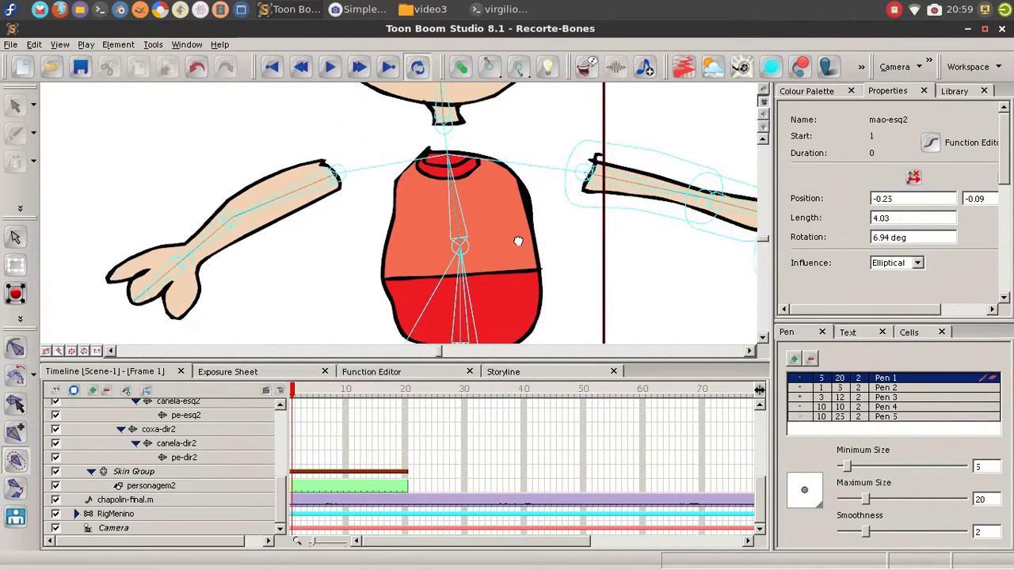
pyautogui.click(282, 191)
pyautogui.click(910, 265)
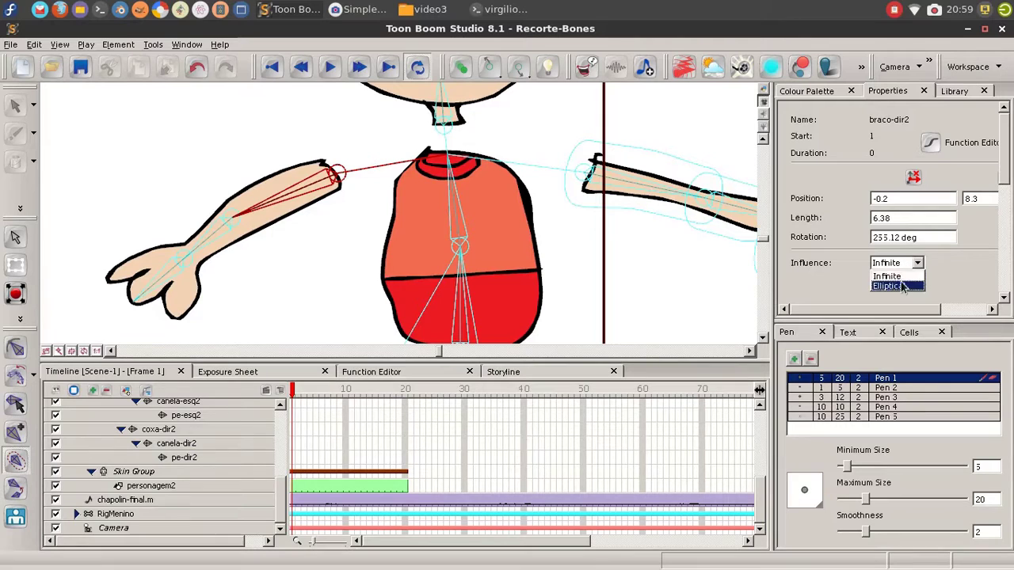
pyautogui.click(895, 285)
pyautogui.moveTo(277, 176); pyautogui.dragTo(267, 155)
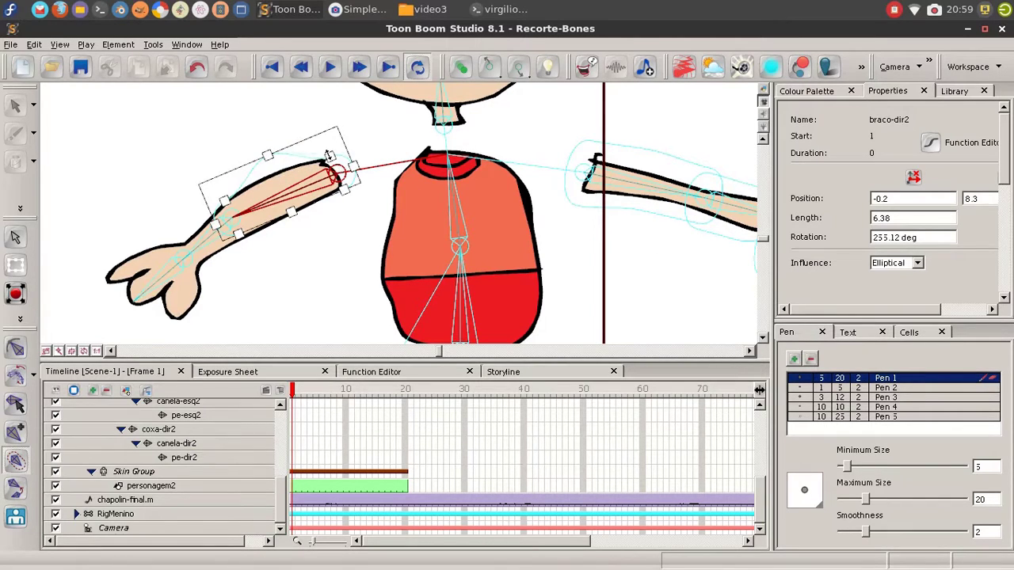
pyautogui.moveTo(291, 212); pyautogui.dragTo(301, 237)
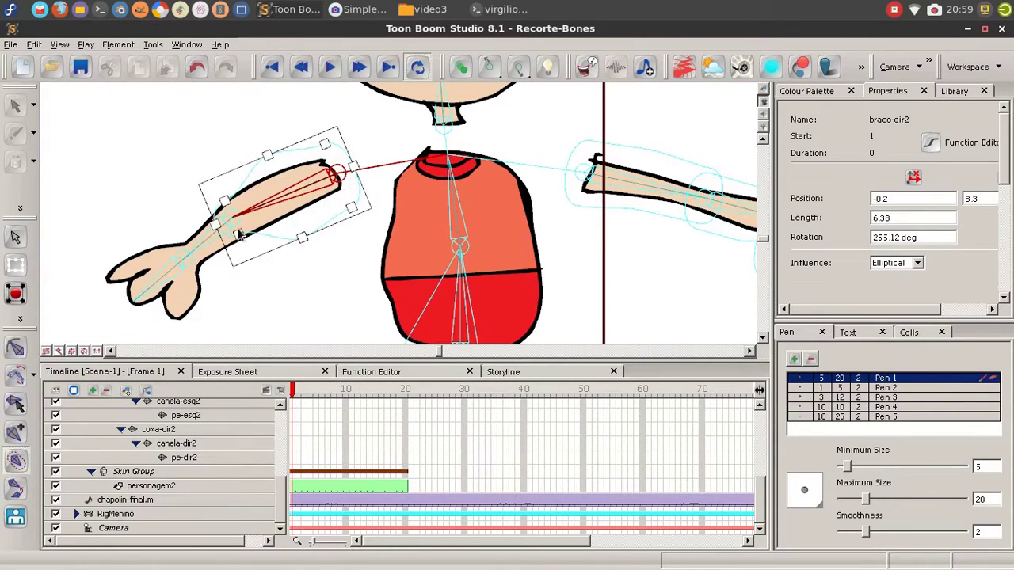
pyautogui.click(239, 234)
pyautogui.click(250, 224)
# - Change the forearm bone antebraco-dir2 to Elliptical influence, expand its zone beyond both forearm outlines, and select the adjoining hand bone
pyautogui.click(210, 247)
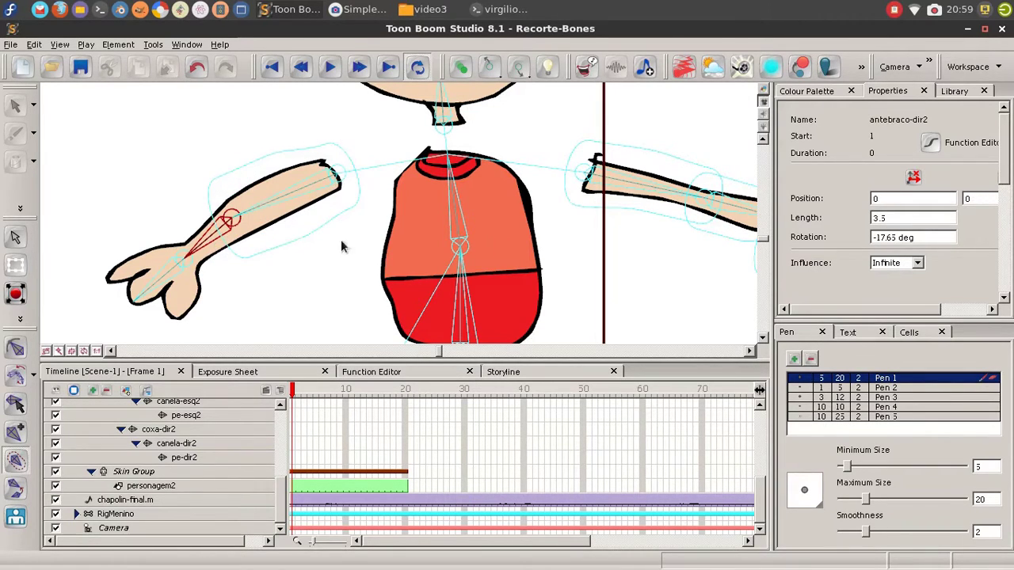
pyautogui.click(908, 268)
pyautogui.click(891, 287)
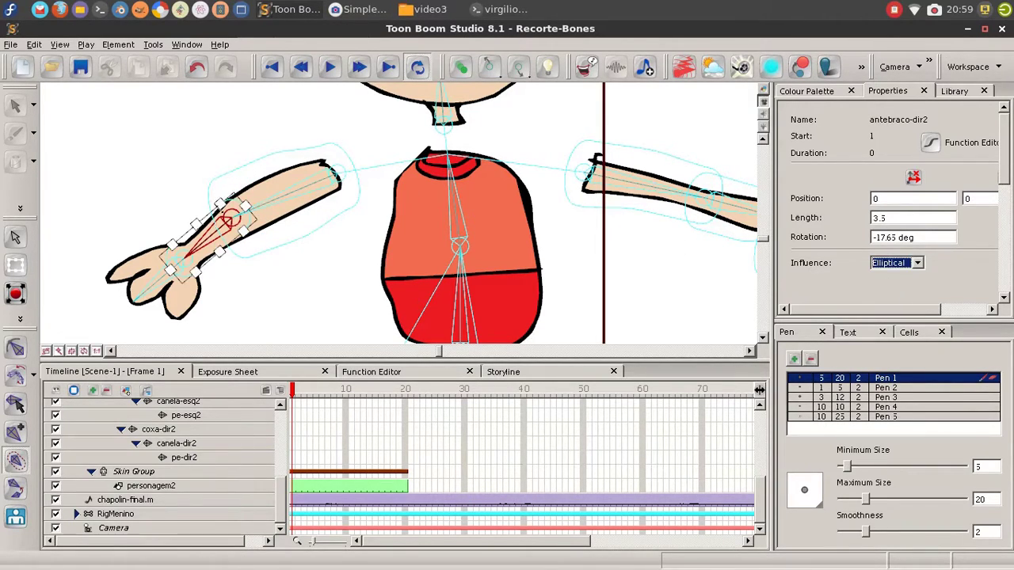
pyautogui.moveTo(221, 204); pyautogui.dragTo(210, 192)
pyautogui.moveTo(243, 232); pyautogui.dragTo(232, 266)
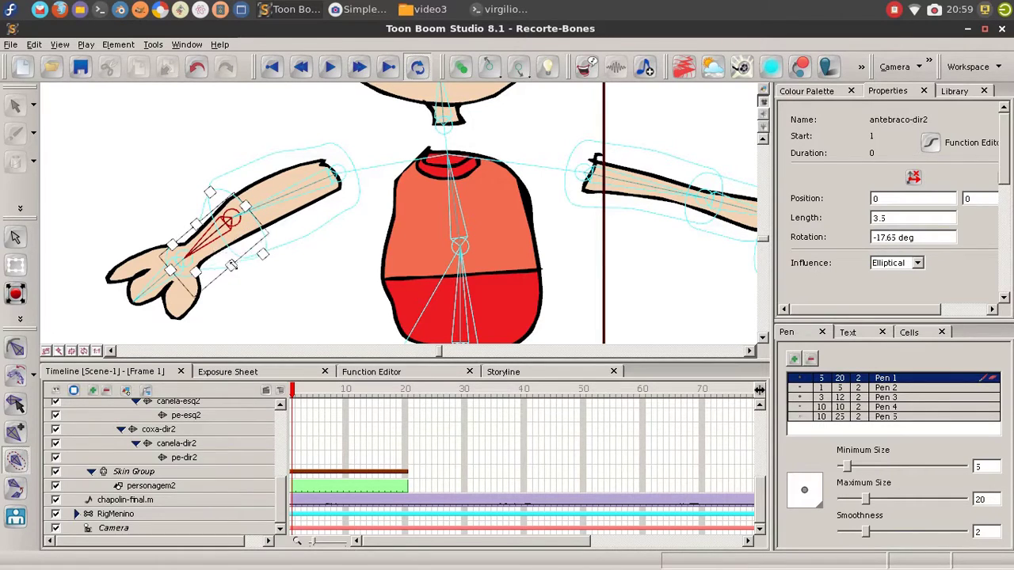
pyautogui.moveTo(195, 224); pyautogui.dragTo(193, 231)
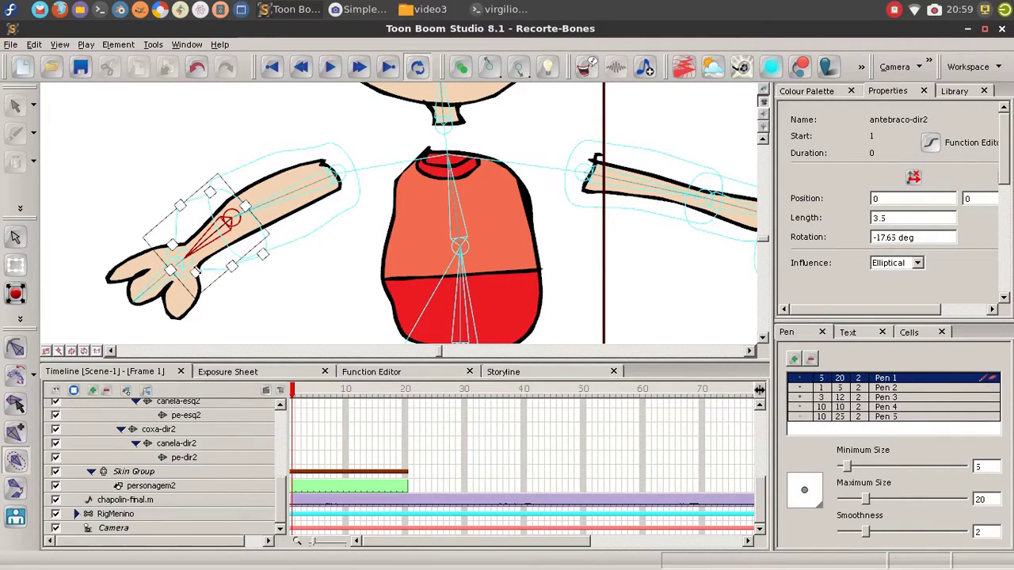
pyautogui.moveTo(194, 269); pyautogui.dragTo(204, 282)
pyautogui.moveTo(172, 244); pyautogui.dragTo(160, 231)
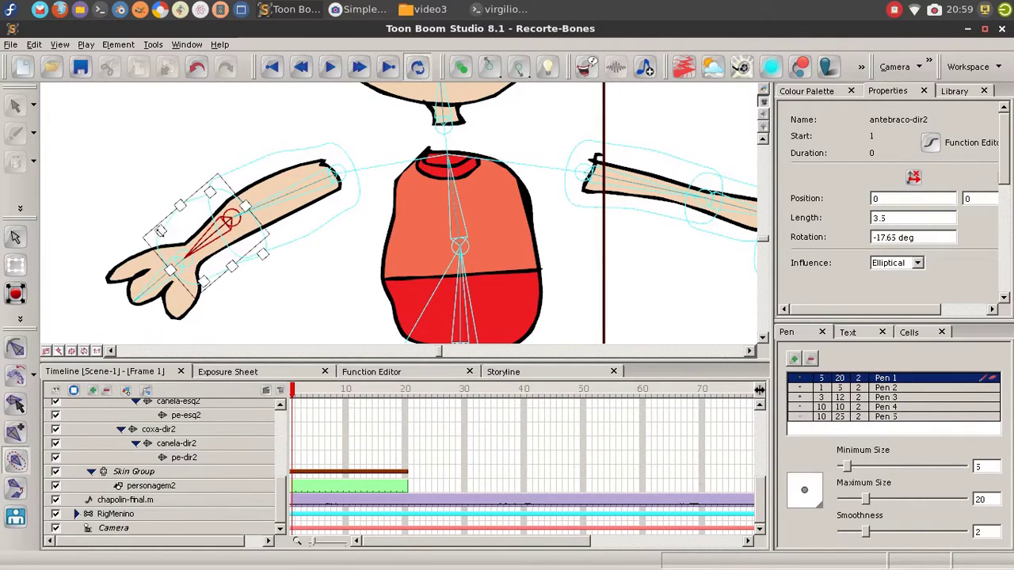
pyautogui.click(169, 285)
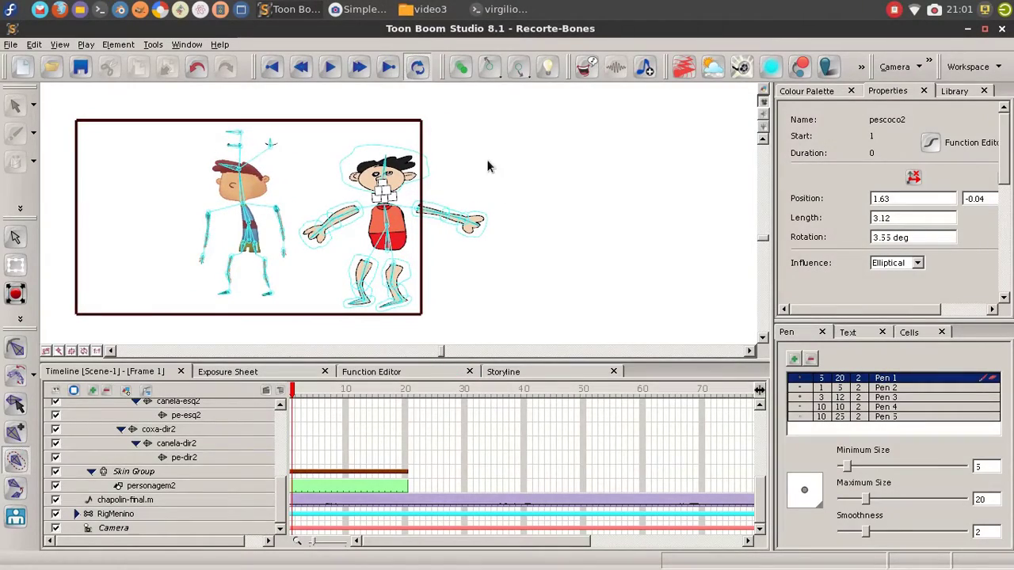
# - Save the scene with the second character's bone influence zones
pyautogui.press('2')
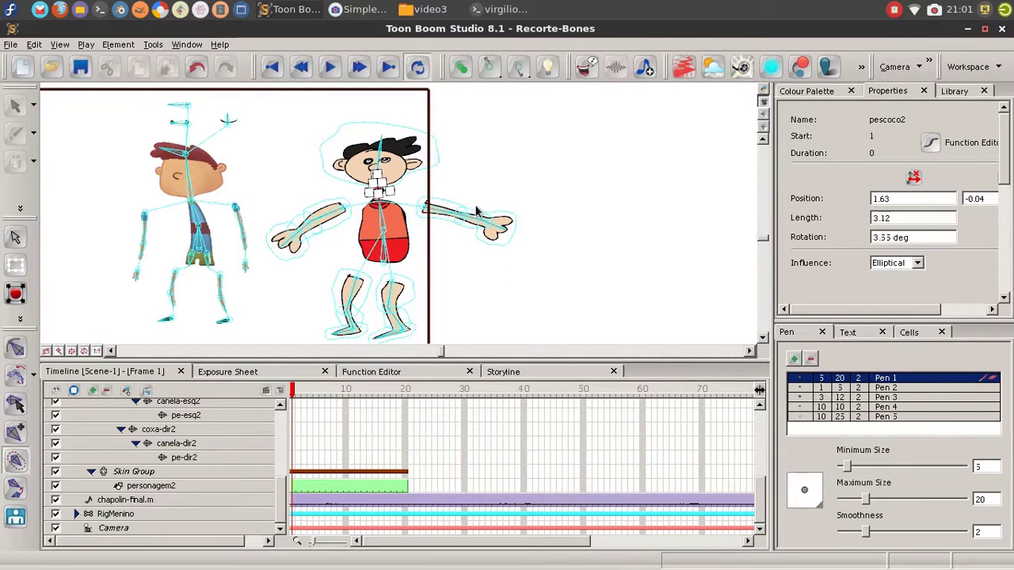
pyautogui.moveTo(471, 210); pyautogui.dragTo(497, 196)
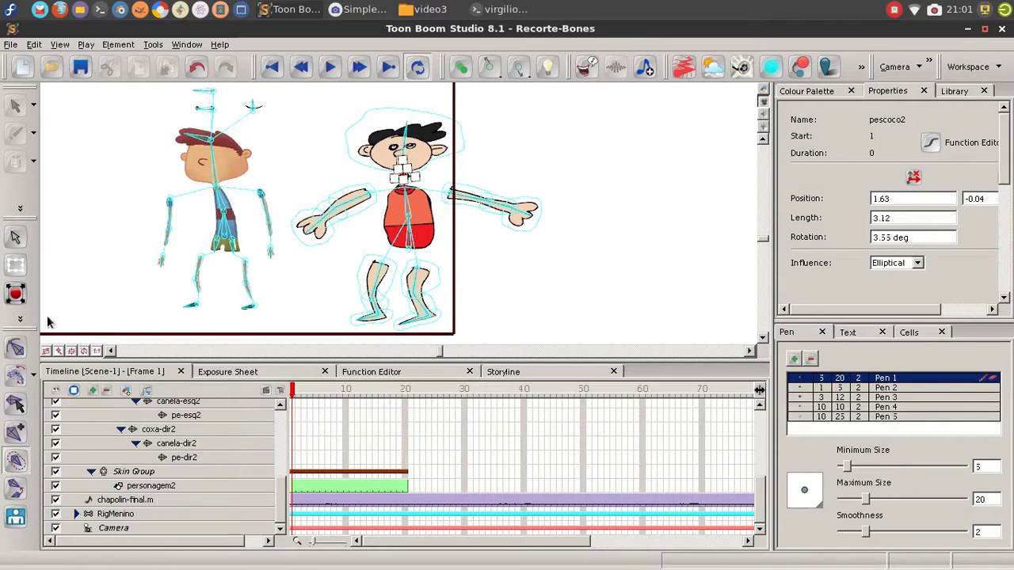
pyautogui.click(80, 68)
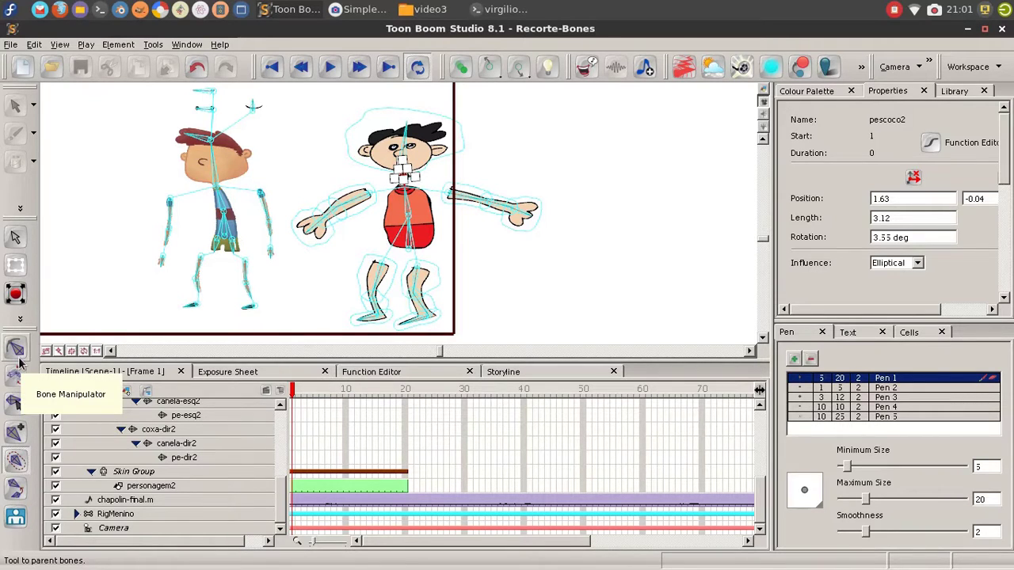
# - Try rotating the upper arm and forearm on the drawing's right side with the Bone Manipulator, and undo each rotation
pyautogui.click(19, 358)
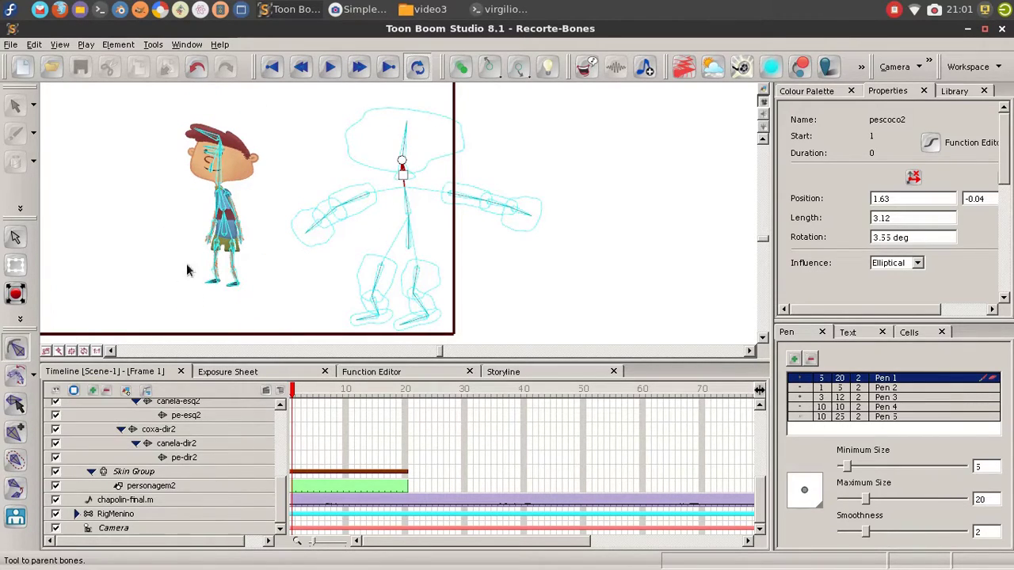
pyautogui.moveTo(426, 184); pyautogui.dragTo(434, 184)
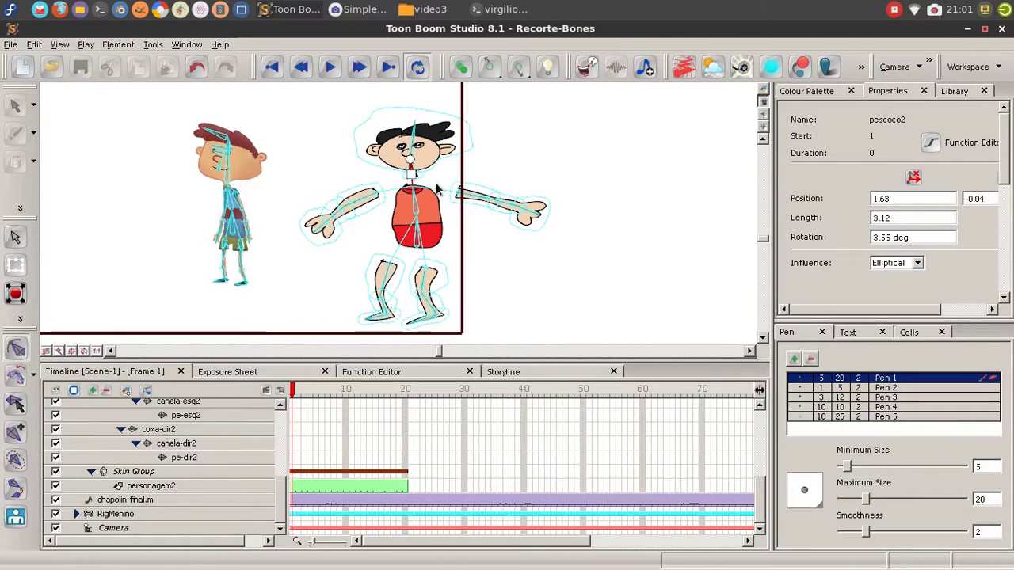
pyautogui.press('c')
pyautogui.press('v')
pyautogui.press('z')
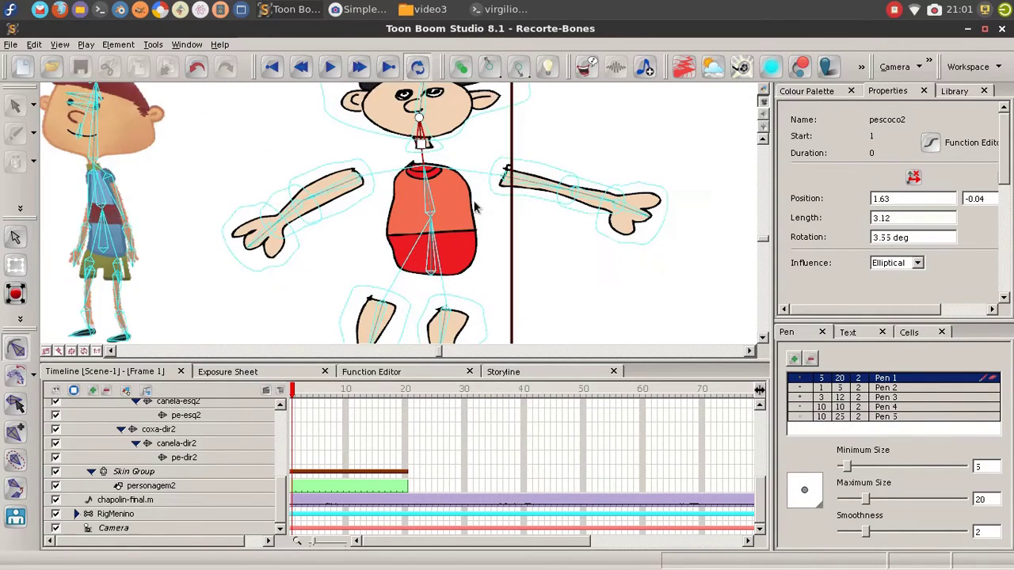
pyautogui.moveTo(516, 219); pyautogui.dragTo(499, 209)
pyautogui.moveTo(514, 175); pyautogui.dragTo(537, 213)
pyautogui.hotkey('ctrl', 'z')
pyautogui.moveTo(574, 180); pyautogui.dragTo(594, 226)
pyautogui.hotkey('ctrl', 'z')
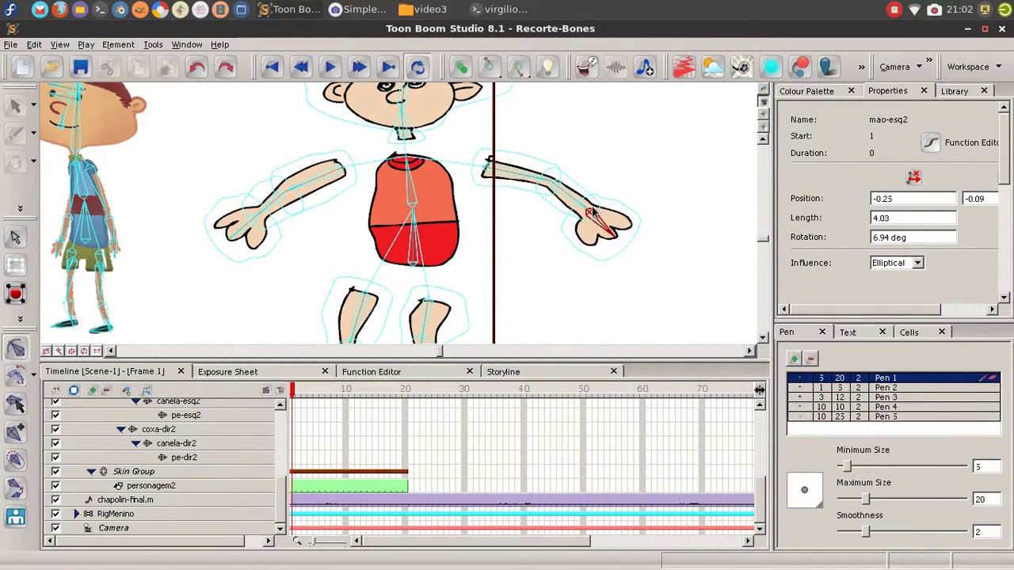
pyautogui.hotkey('ctrl', 'z')
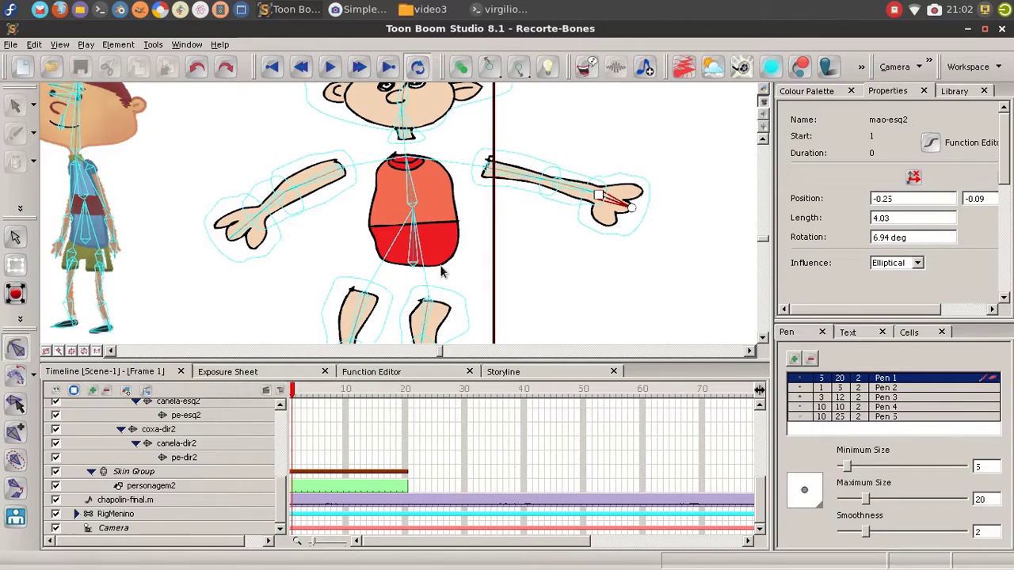
# - Try rotating the thigh bone of the leg on the drawing's right side, undo it, and select the foot bone pe-esq2
pyautogui.scroll(-3, 470, 270)
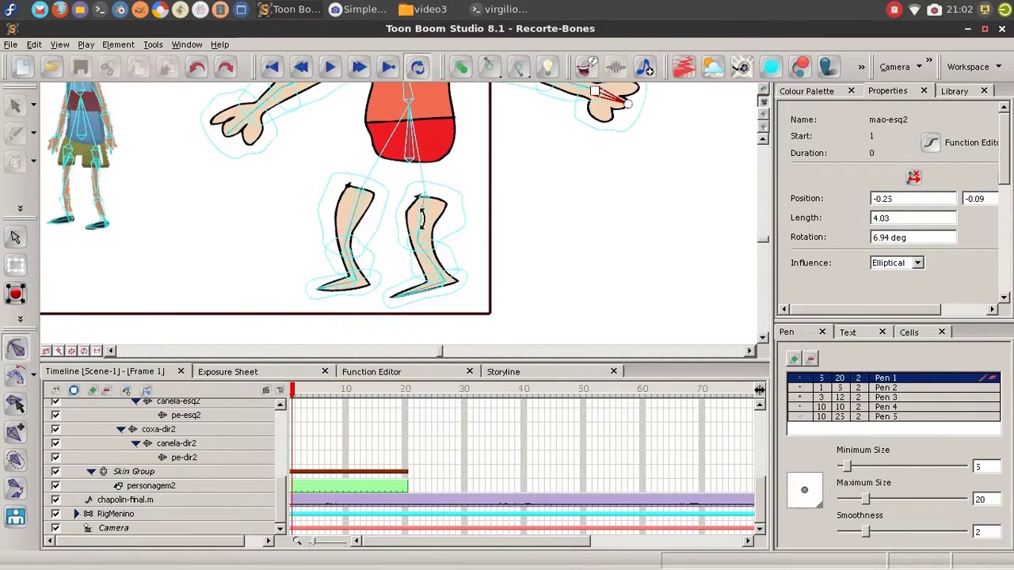
pyautogui.click(433, 224)
pyautogui.moveTo(434, 226); pyautogui.dragTo(444, 277)
pyautogui.hotkey('ctrl', 'z')
pyautogui.click(423, 285)
pyautogui.moveTo(540, 172); pyautogui.dragTo(518, 220)
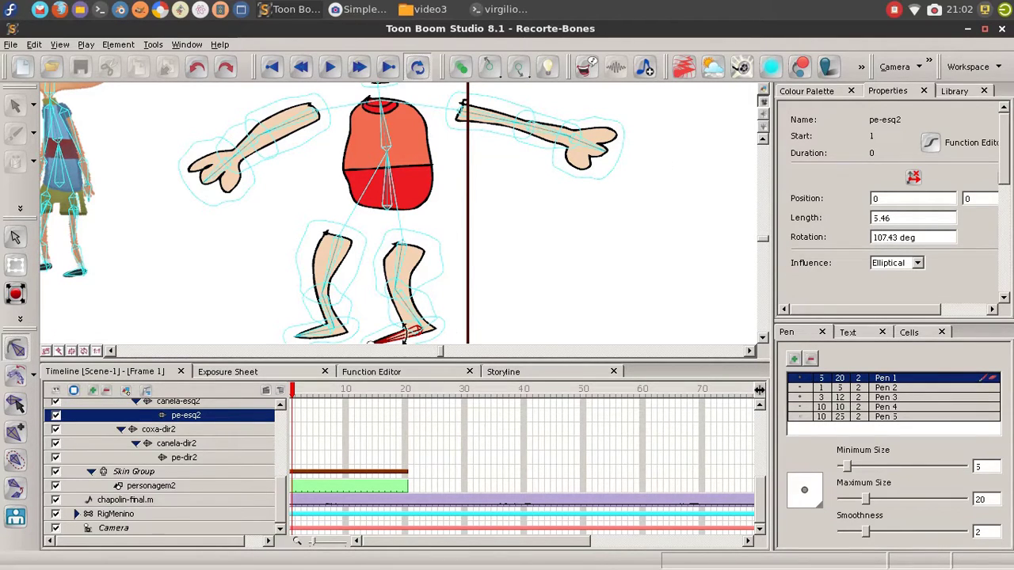
# - Move both upper-arm bones of the second character with the Bone Manipulator so the arms attach to the torso's shoulders
pyautogui.scroll(3, 476, 252)
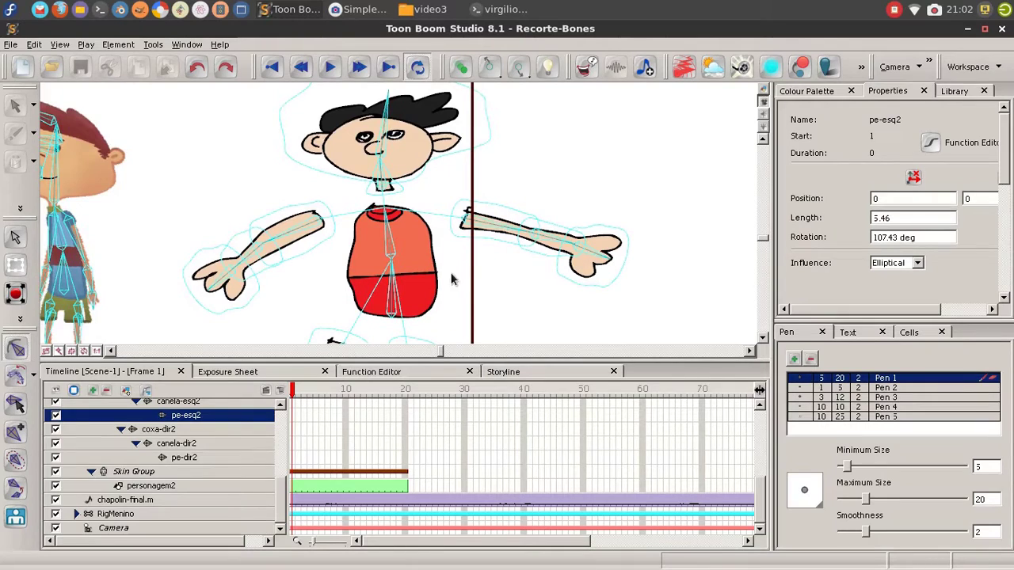
pyautogui.press('x')
pyautogui.press('x')
pyautogui.moveTo(439, 268); pyautogui.dragTo(464, 243)
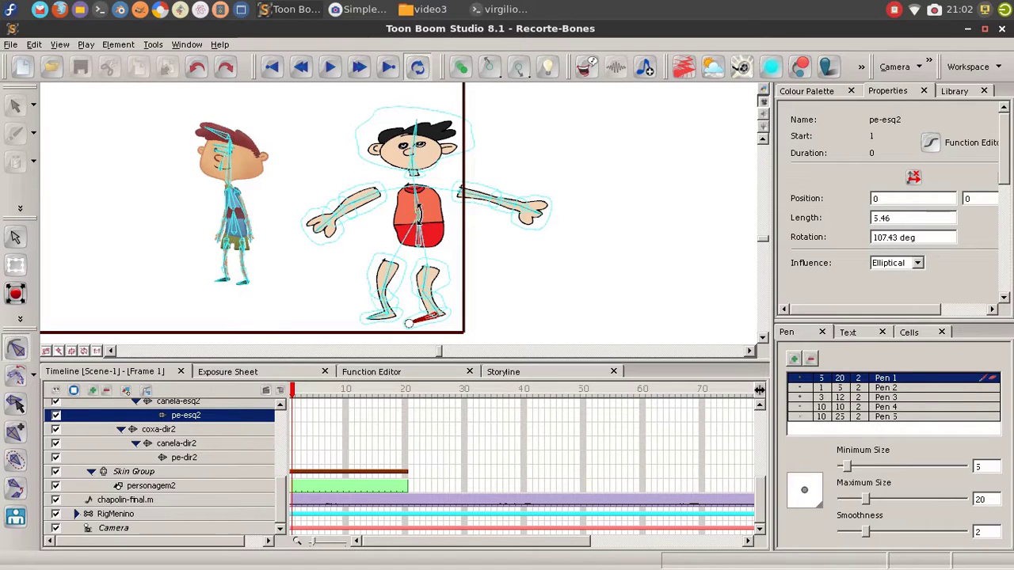
pyautogui.moveTo(449, 216); pyautogui.dragTo(441, 213)
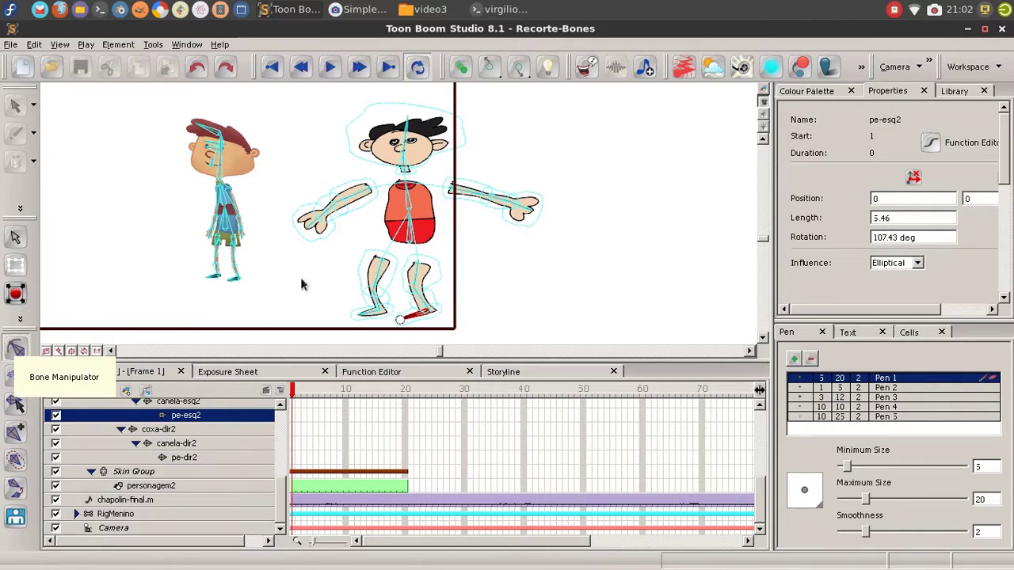
pyautogui.click(15, 346)
pyautogui.scroll(2, 465, 205)
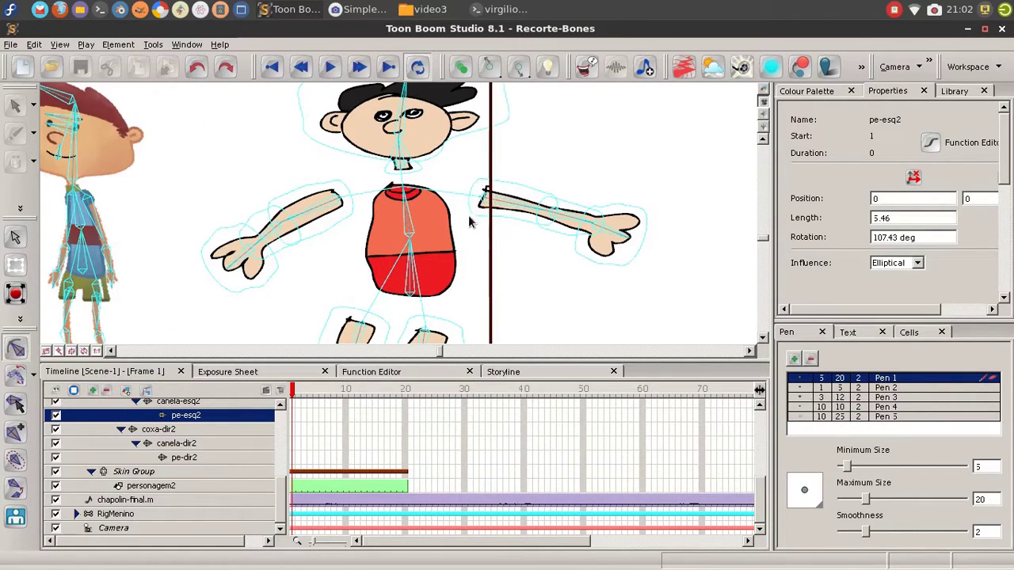
pyautogui.click(490, 209)
pyautogui.moveTo(484, 198); pyautogui.dragTo(478, 238)
pyautogui.click(328, 205)
pyautogui.moveTo(334, 200); pyautogui.dragTo(395, 111)
# - Move both thigh bones up to attach the legs to the hips, and lower the neck bone pescoco2 into the collar
pyautogui.click(363, 248)
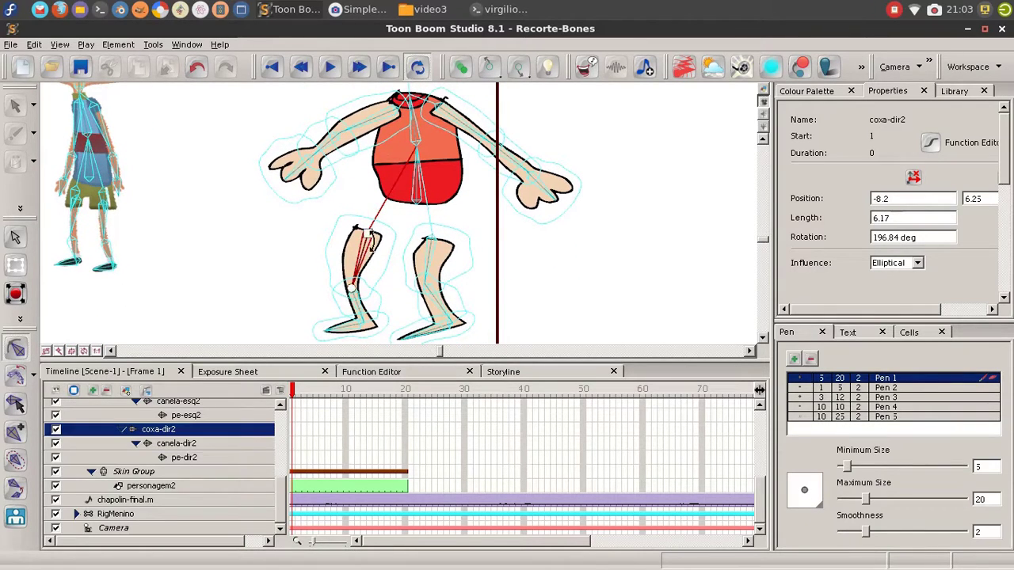
pyautogui.moveTo(362, 247); pyautogui.dragTo(400, 196)
pyautogui.click(431, 251)
pyautogui.scroll(4, 455, 167)
pyautogui.click(399, 169)
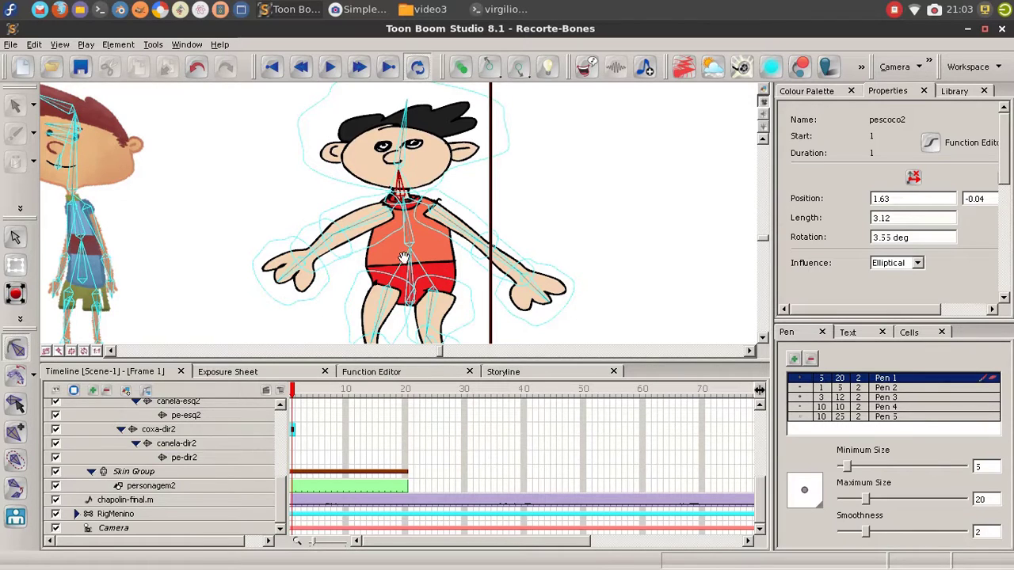
# - Select every bone in rig-personagem2's Bone Group and set keyframes for them at frame 1
pyautogui.scroll(-2, 447, 258)
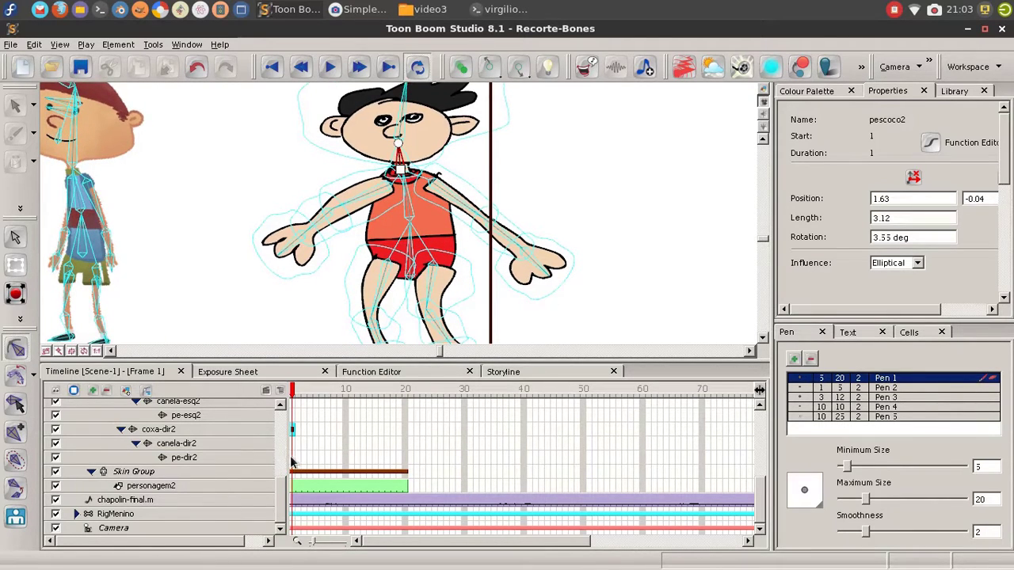
pyautogui.moveTo(291, 457); pyautogui.dragTo(287, 427)
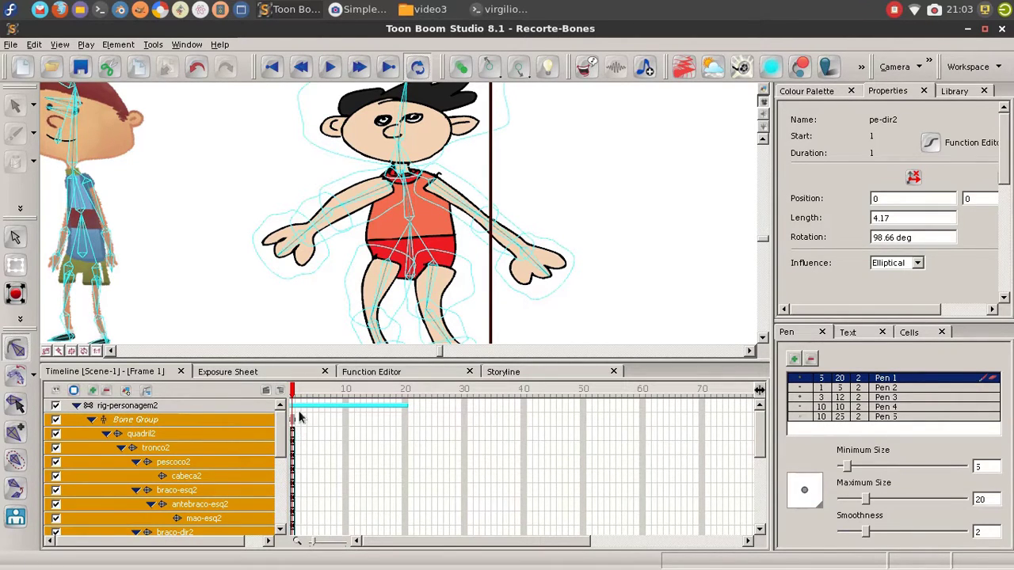
pyautogui.moveTo(282, 436); pyautogui.dragTo(275, 493)
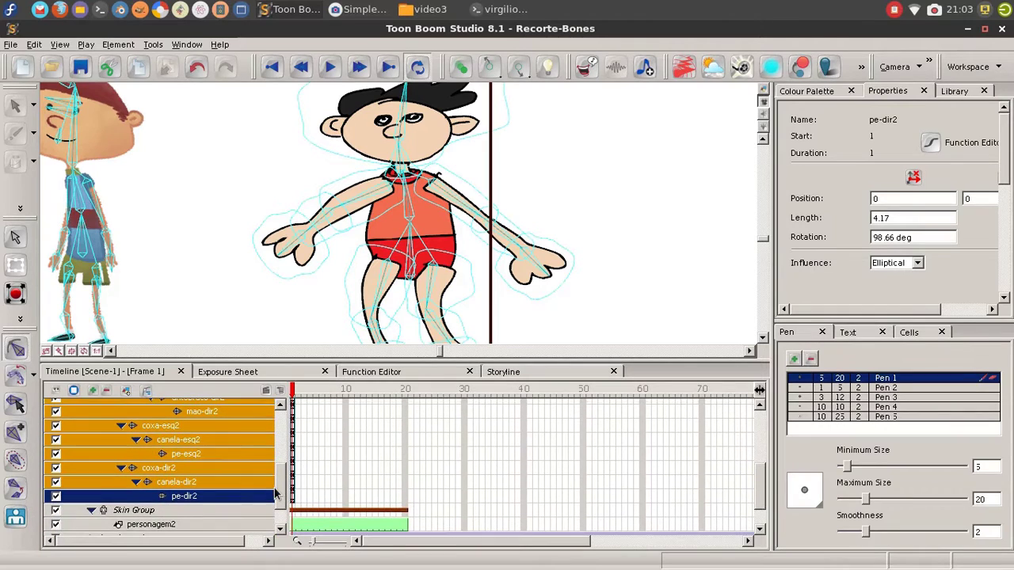
# - Examine how the second character's arms and legs overlap the torso at the shoulders and hips
pyautogui.moveTo(400, 229); pyautogui.dragTo(403, 212)
pyautogui.scroll(-2, 402, 217)
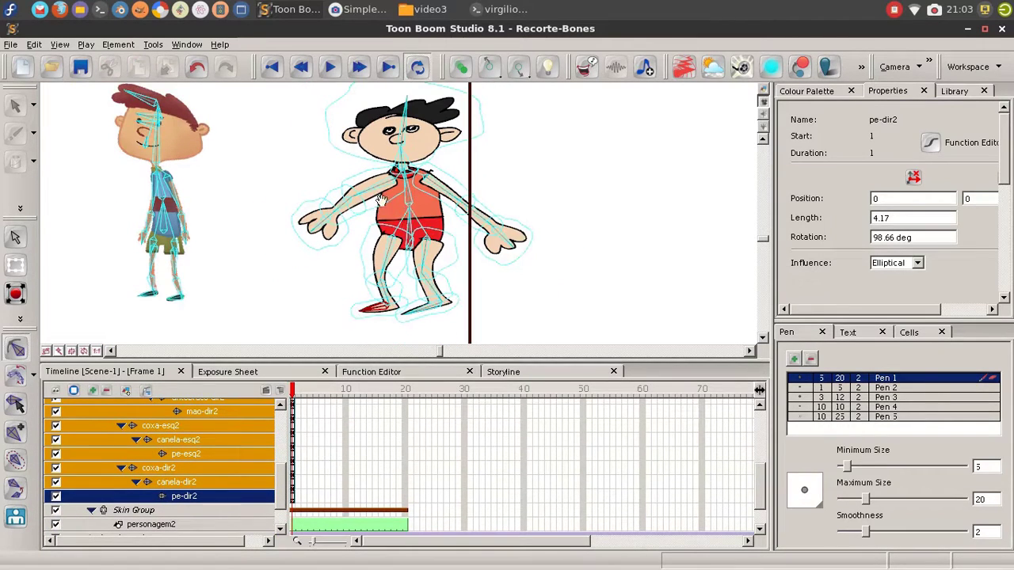
pyautogui.scroll(2, 389, 197)
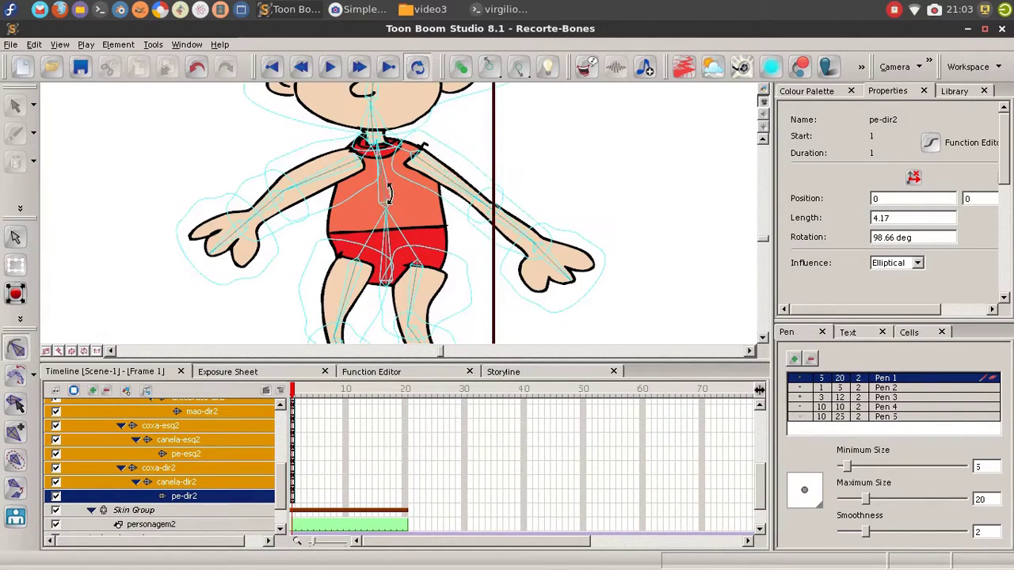
pyautogui.moveTo(426, 143); pyautogui.dragTo(401, 205)
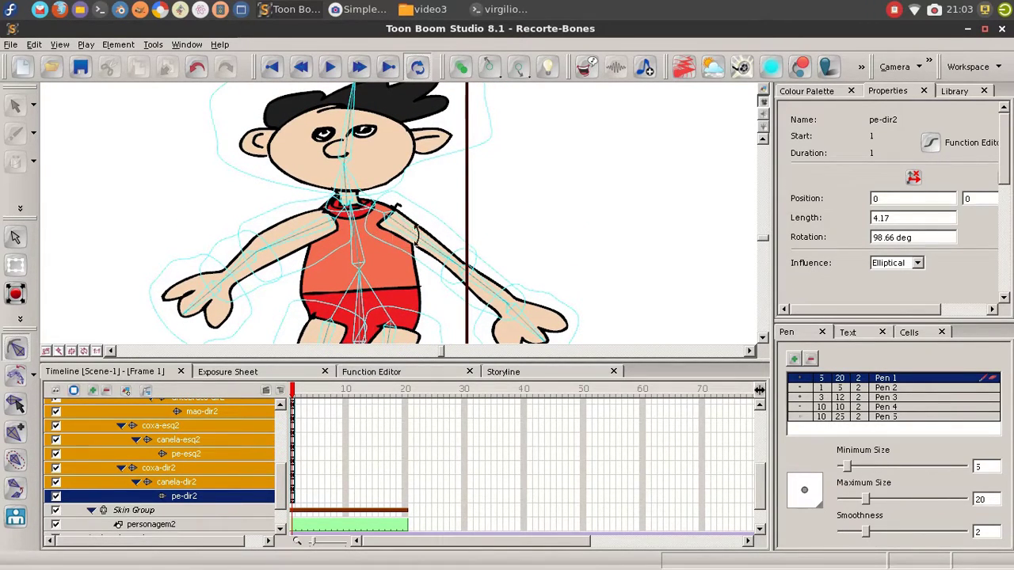
pyautogui.moveTo(377, 266); pyautogui.dragTo(385, 215)
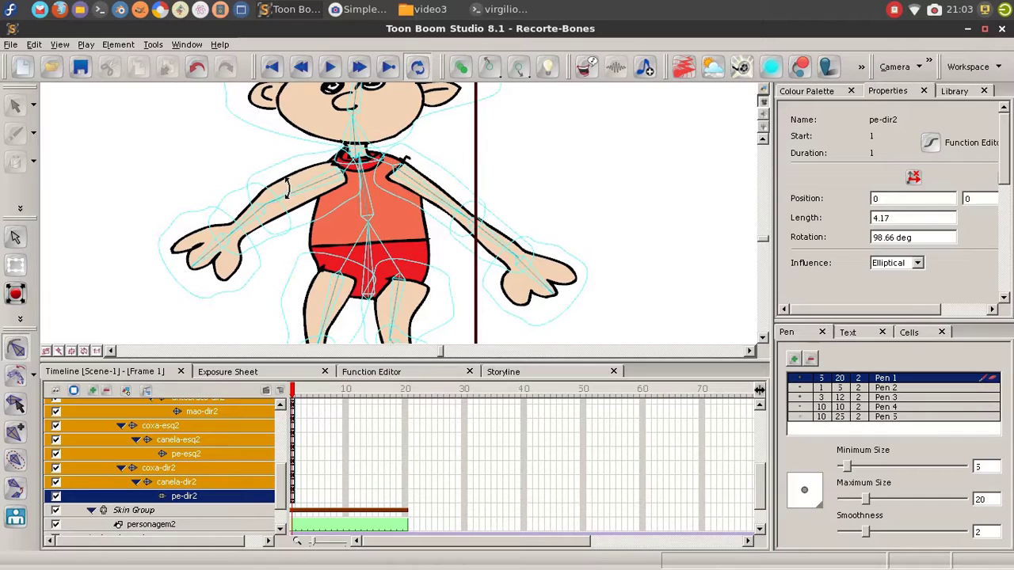
pyautogui.scroll(-4, 343, 259)
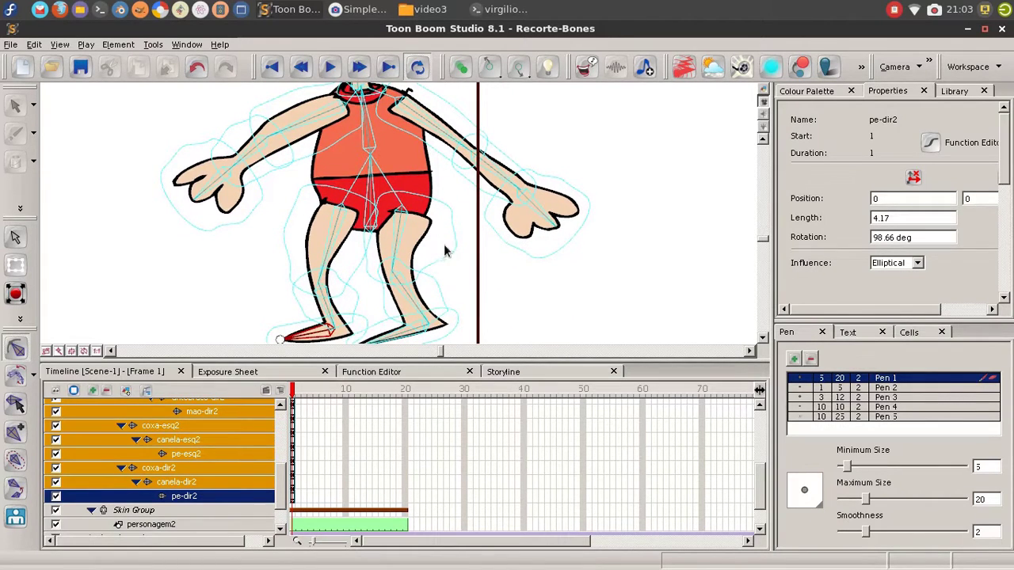
pyautogui.moveTo(368, 202); pyautogui.dragTo(391, 201)
pyautogui.press('x')
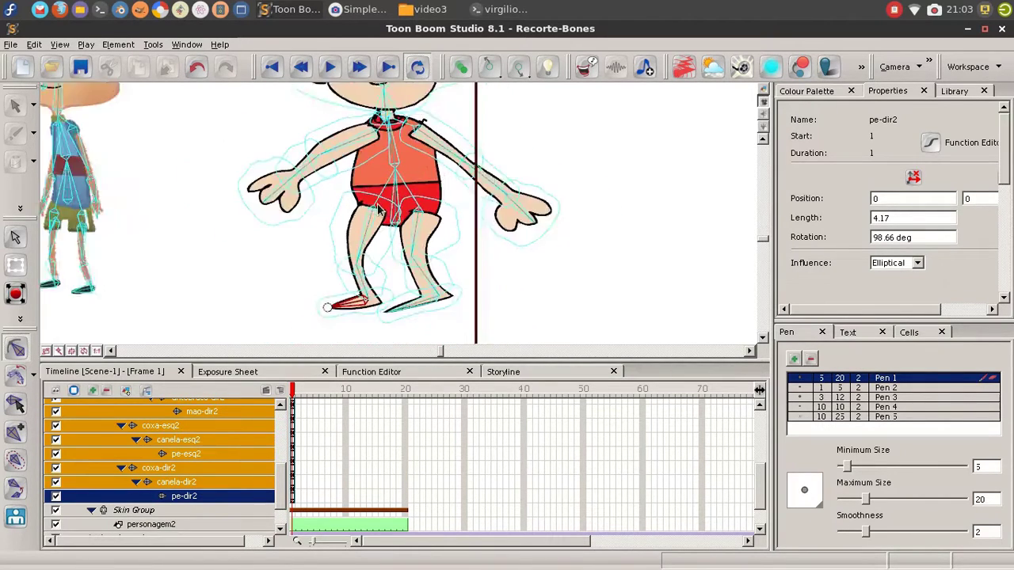
pyautogui.scroll(-2, 378, 209)
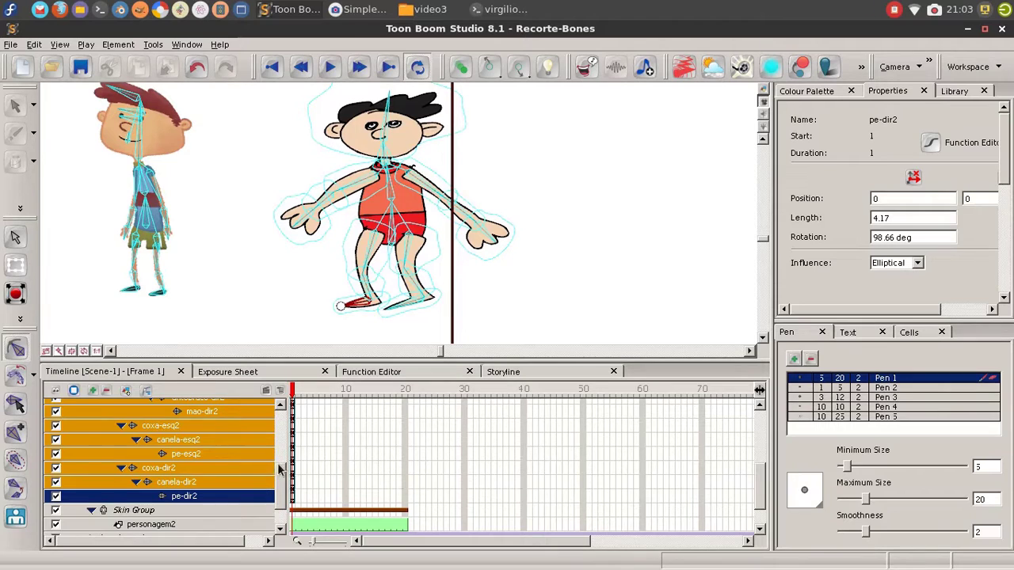
# - Duplicate the drawing element personagem2 found in the Skin Group of rig-personagem2
pyautogui.scroll(-2, 198, 487)
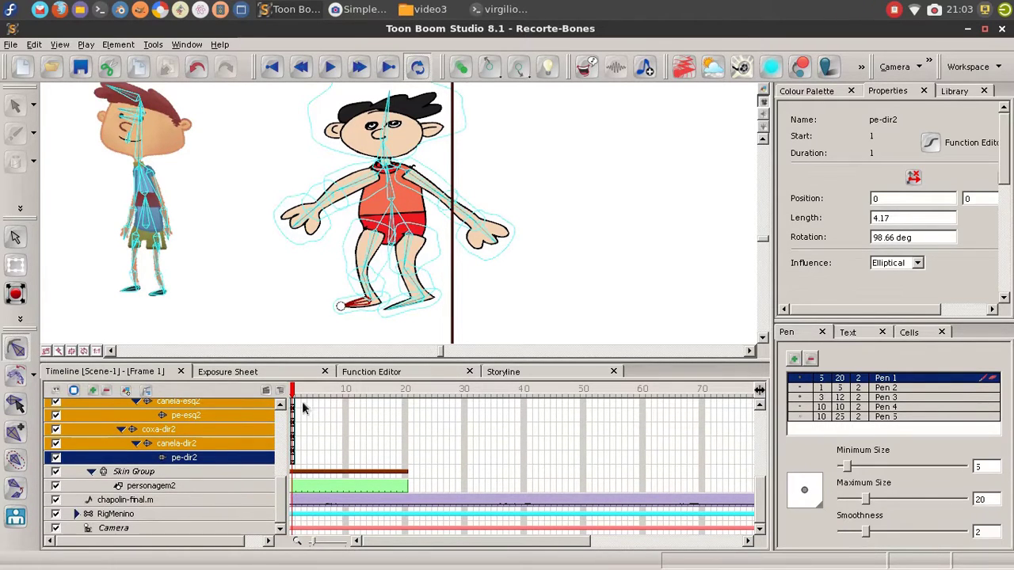
pyautogui.click(92, 472)
pyautogui.click(92, 472)
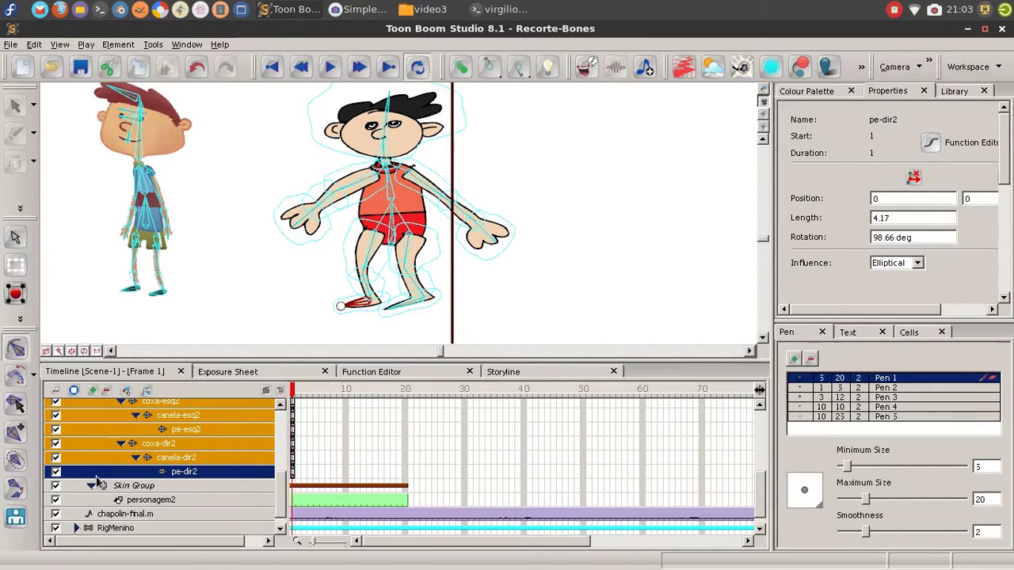
pyautogui.click(91, 486)
pyautogui.click(92, 485)
pyautogui.moveTo(282, 484); pyautogui.dragTo(280, 492)
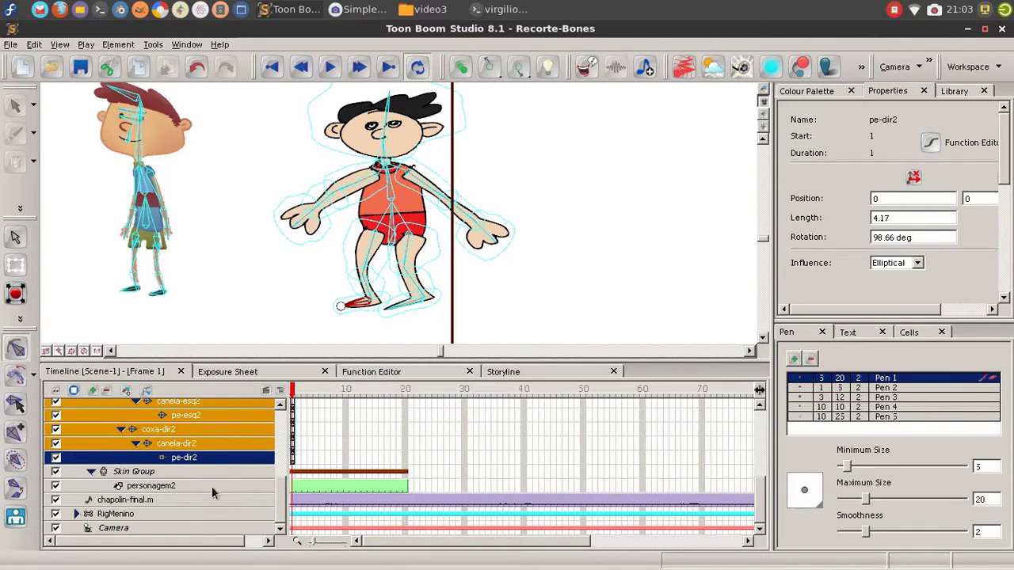
pyautogui.click(158, 487)
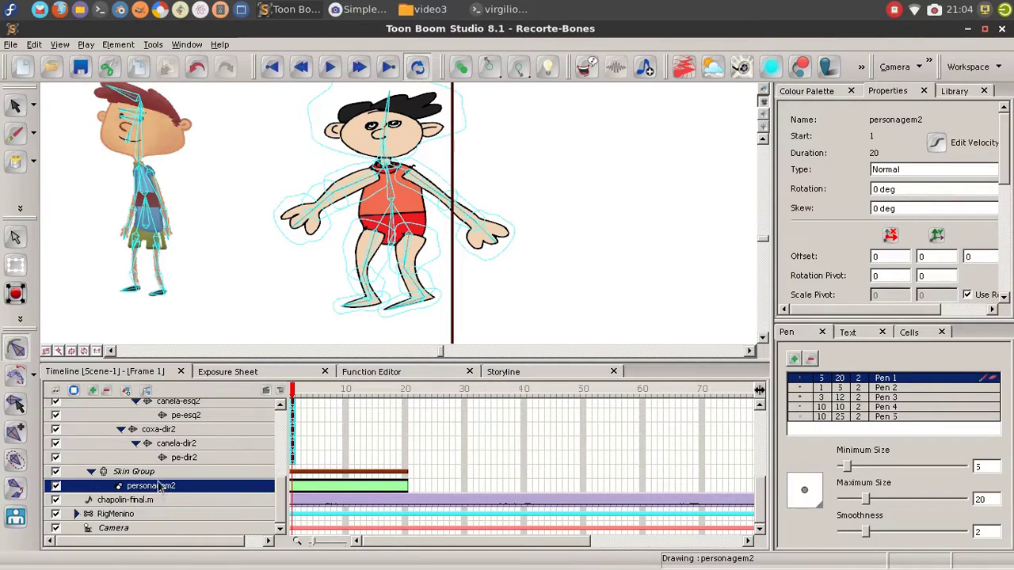
pyautogui.rightClick(133, 486)
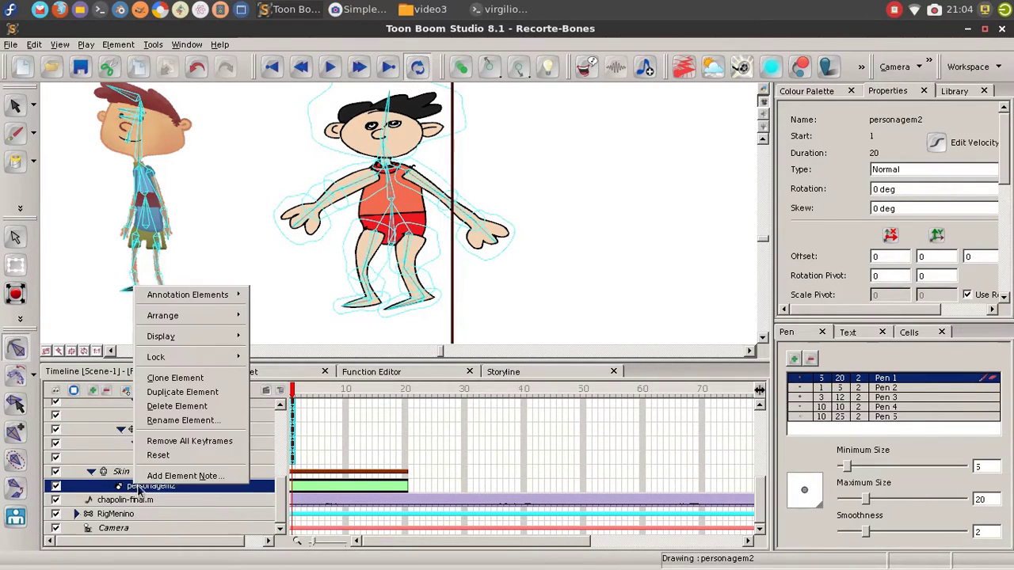
pyautogui.click(198, 392)
# - Collapse the Bone Group and place the duplicate drawing personagem2 2 in the rig's Skin Group above personagem2
pyautogui.scroll(1, 283, 487)
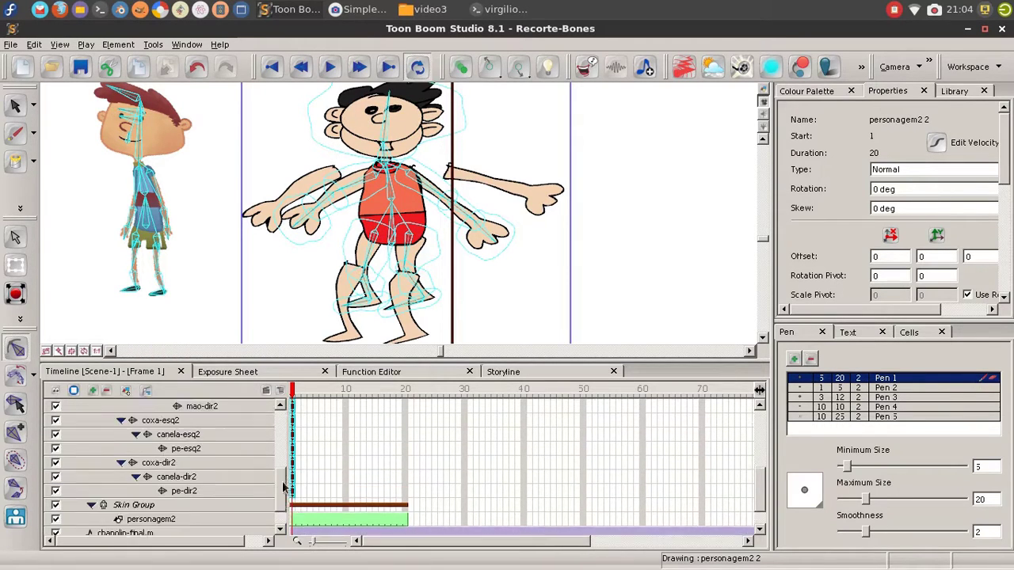
pyautogui.scroll(4, 283, 487)
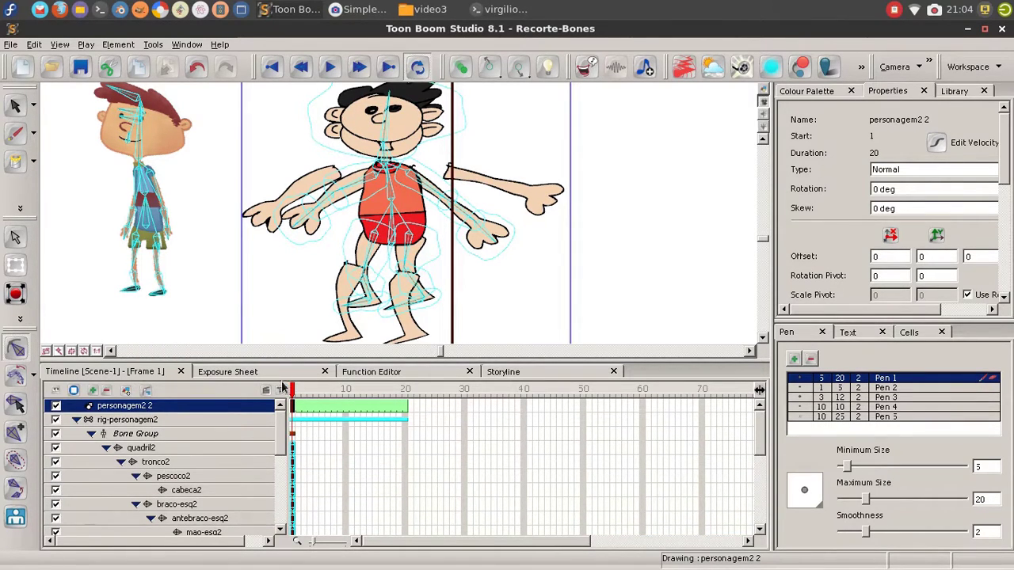
pyautogui.moveTo(286, 361); pyautogui.dragTo(325, 212)
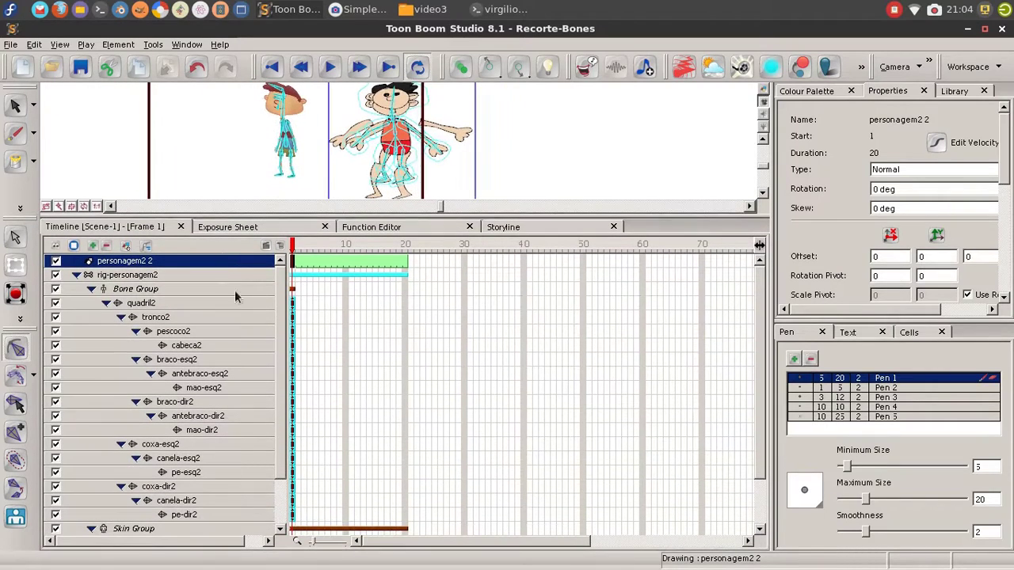
pyautogui.click(91, 289)
pyautogui.moveTo(127, 267); pyautogui.dragTo(159, 315)
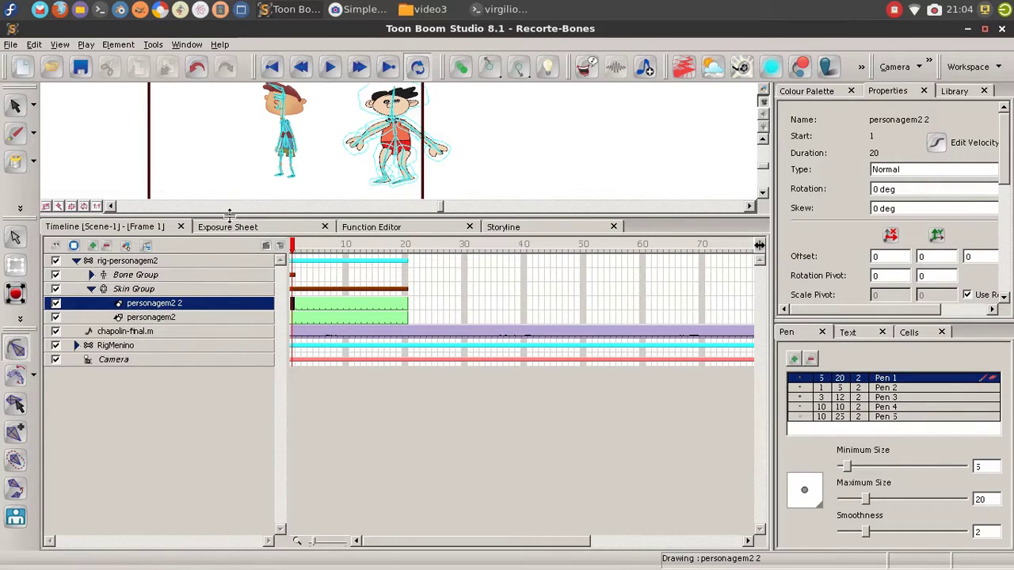
pyautogui.moveTo(229, 215); pyautogui.dragTo(230, 360)
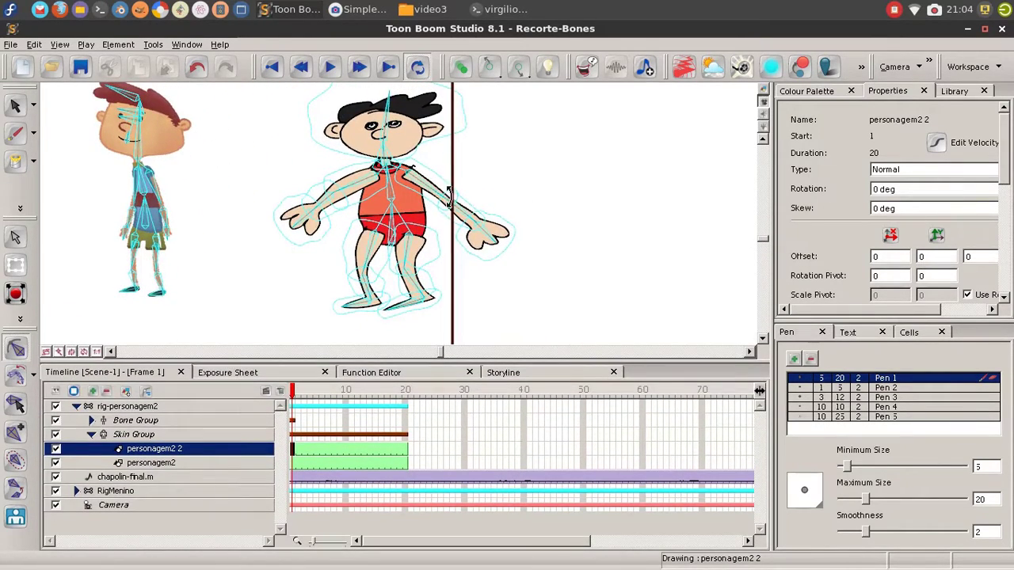
# - Rename the duplicate drawing element as frente and the original personagem2 element as tras
pyautogui.doubleClick(163, 450)
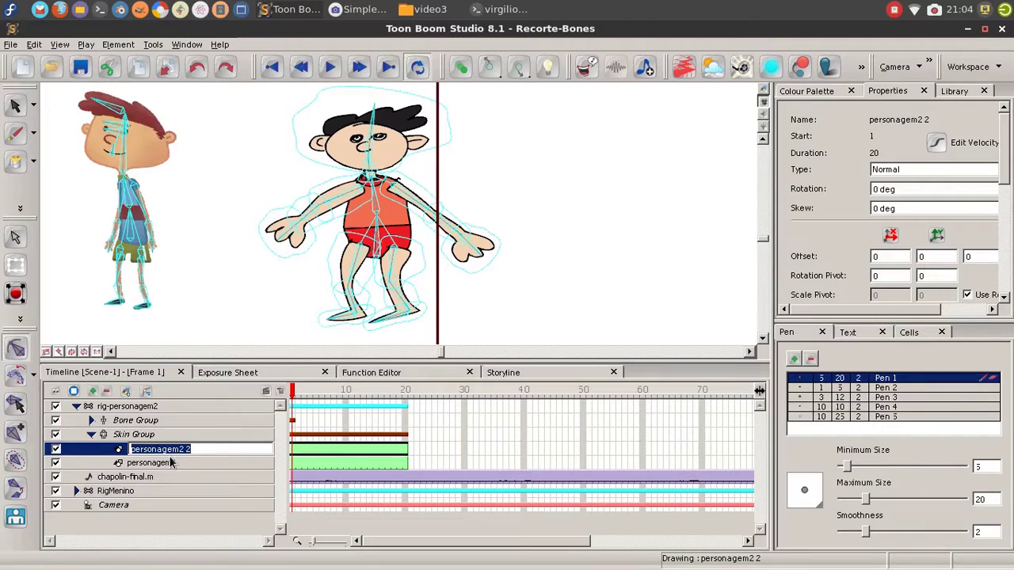
pyautogui.write('s')
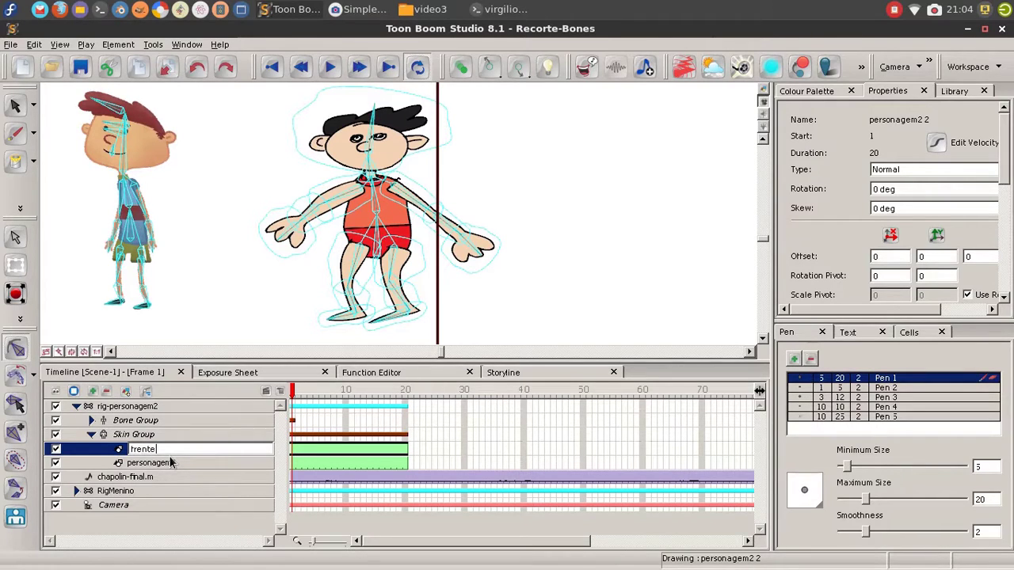
pyautogui.press('Return')
pyautogui.doubleClick(168, 463)
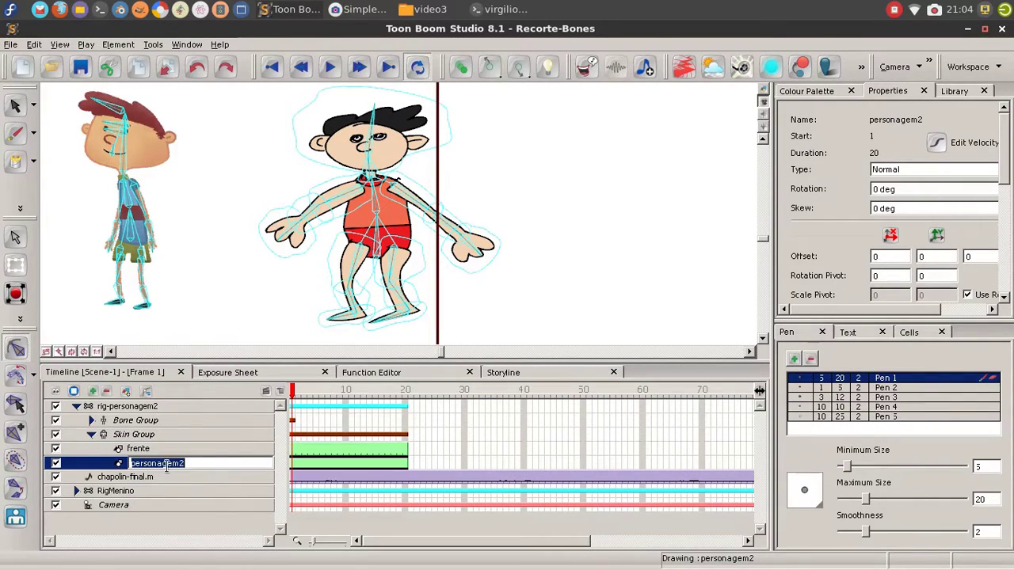
pyautogui.write('c')
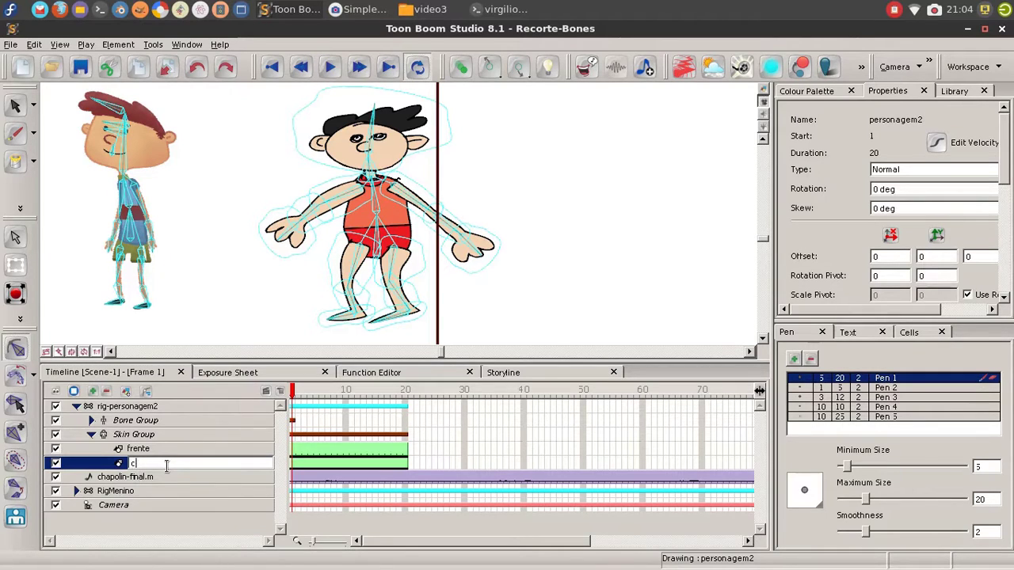
pyautogui.write('oas')
pyautogui.press('Return')
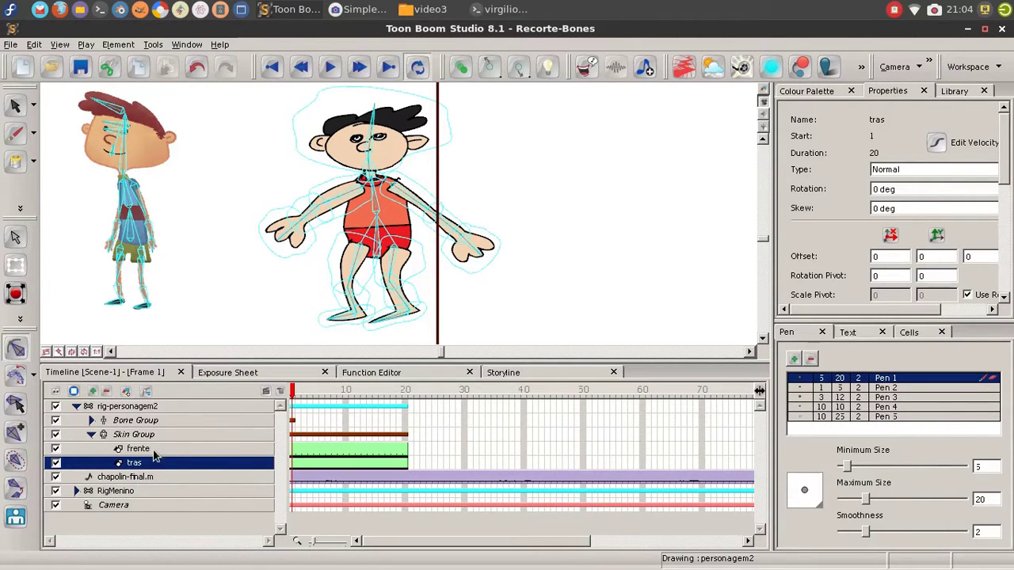
# - Delete the arm and the leg on the drawing's left side from the frente element
pyautogui.click(153, 450)
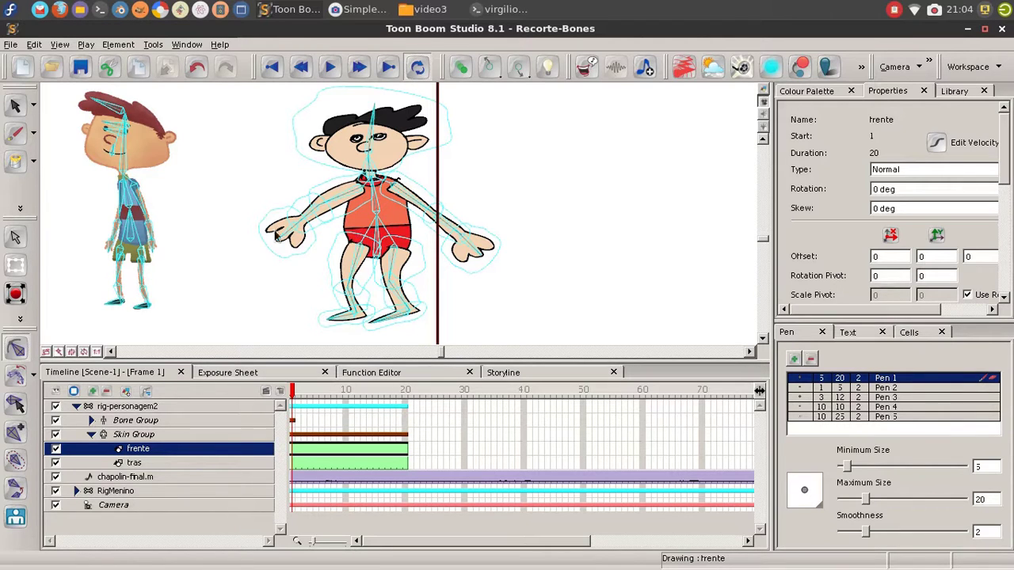
pyautogui.click(15, 106)
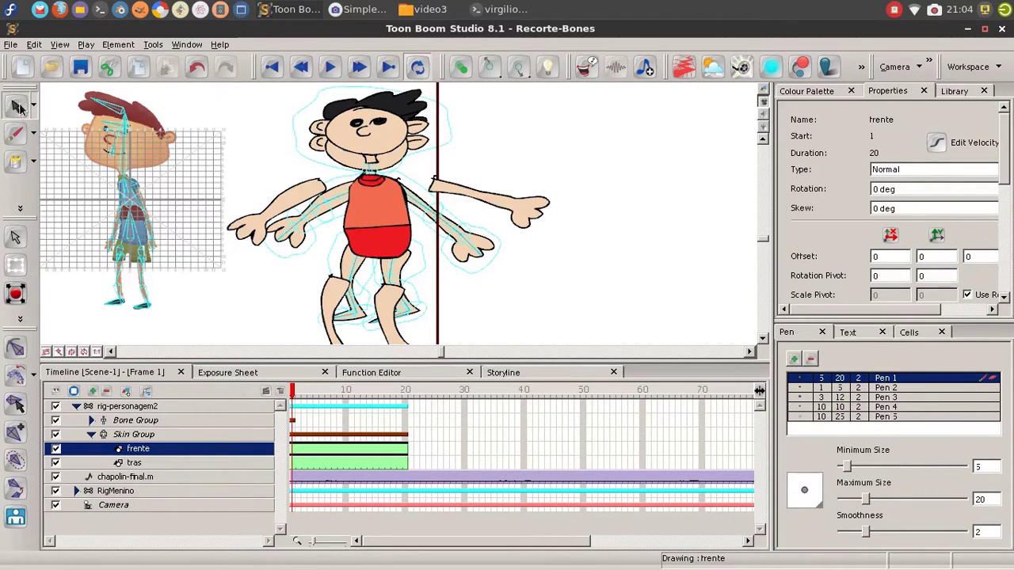
pyautogui.moveTo(204, 177)
pyautogui.mouseDown()
pyautogui.moveTo(191, 146)
pyautogui.moveTo(294, 210)
pyautogui.moveTo(314, 279)
pyautogui.mouseUp()
pyautogui.press('Delete')
pyautogui.press('Delete')
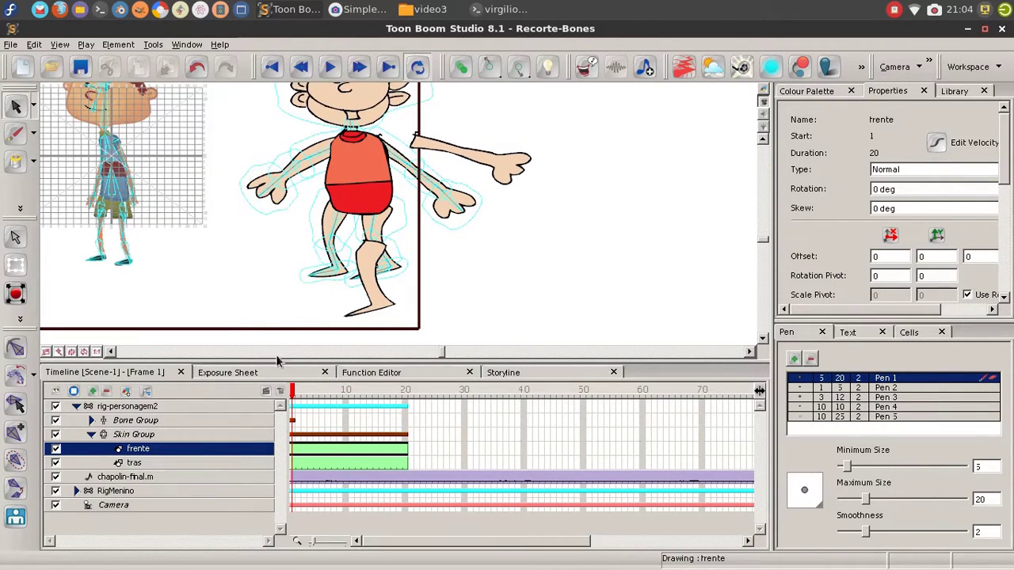
# - Delete the head, torso and the arm on the drawing's right side from the tras element
pyautogui.click(150, 463)
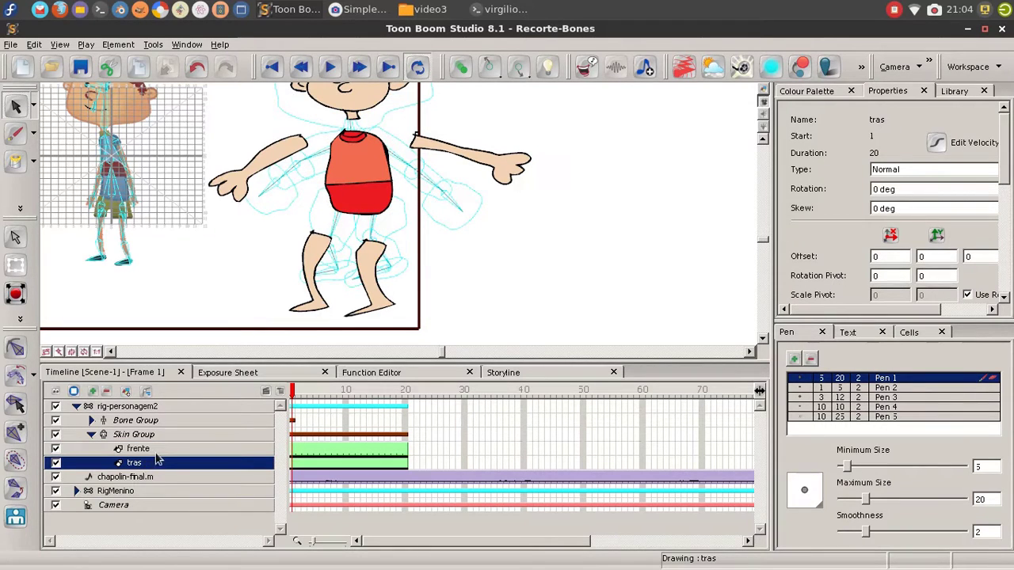
pyautogui.moveTo(275, 187); pyautogui.dragTo(205, 227)
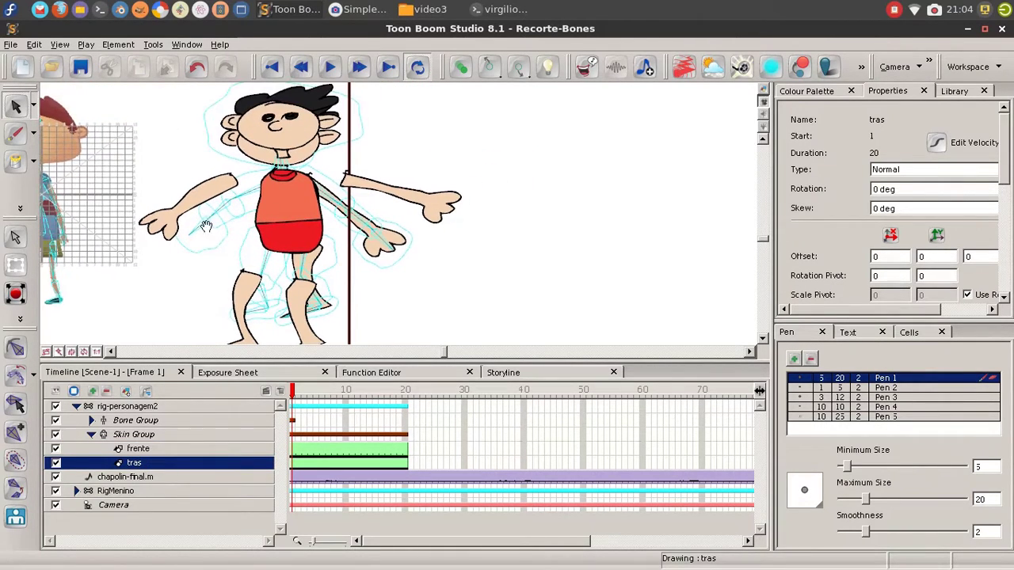
pyautogui.moveTo(495, 116)
pyautogui.mouseDown()
pyautogui.moveTo(314, 189)
pyautogui.moveTo(284, 235)
pyautogui.mouseUp()
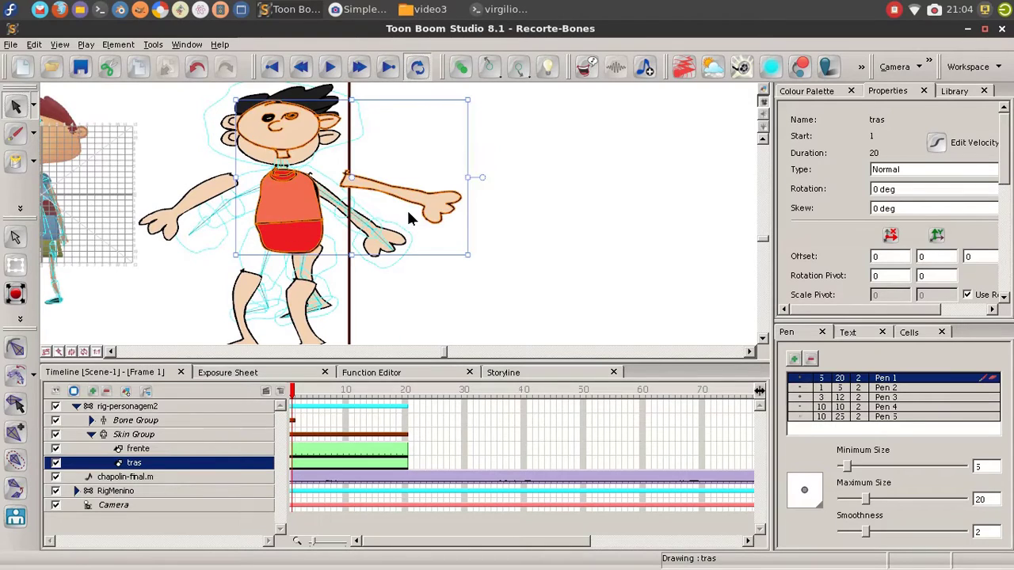
pyautogui.press('Delete')
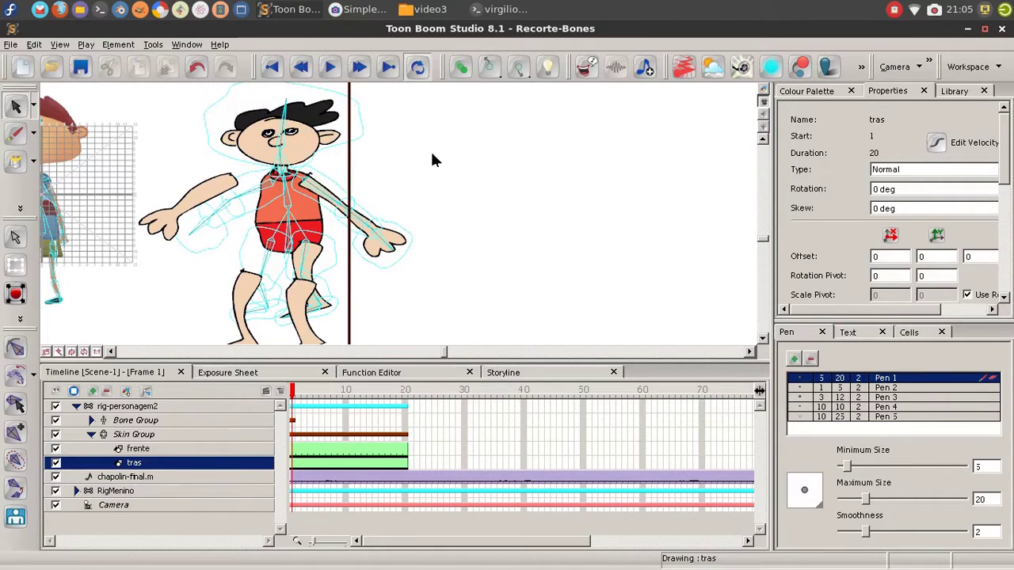
# - Delete the large stray lower-leg shape beneath the character's body from the tras drawing and return to rig-personagem2
pyautogui.moveTo(452, 213)
pyautogui.mouseDown()
pyautogui.moveTo(298, 323)
pyautogui.moveTo(287, 342)
pyautogui.mouseUp()
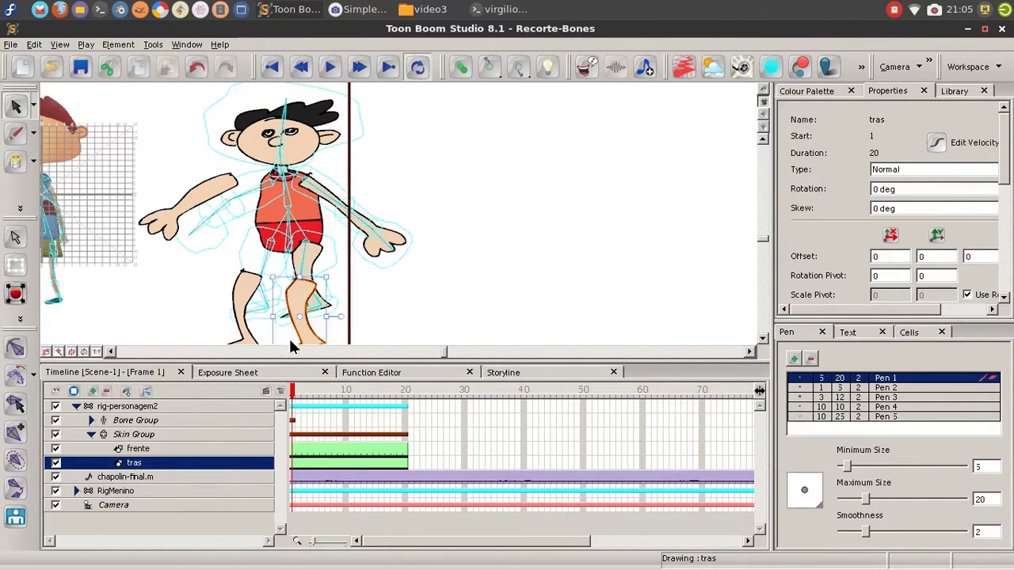
pyautogui.press('Delete')
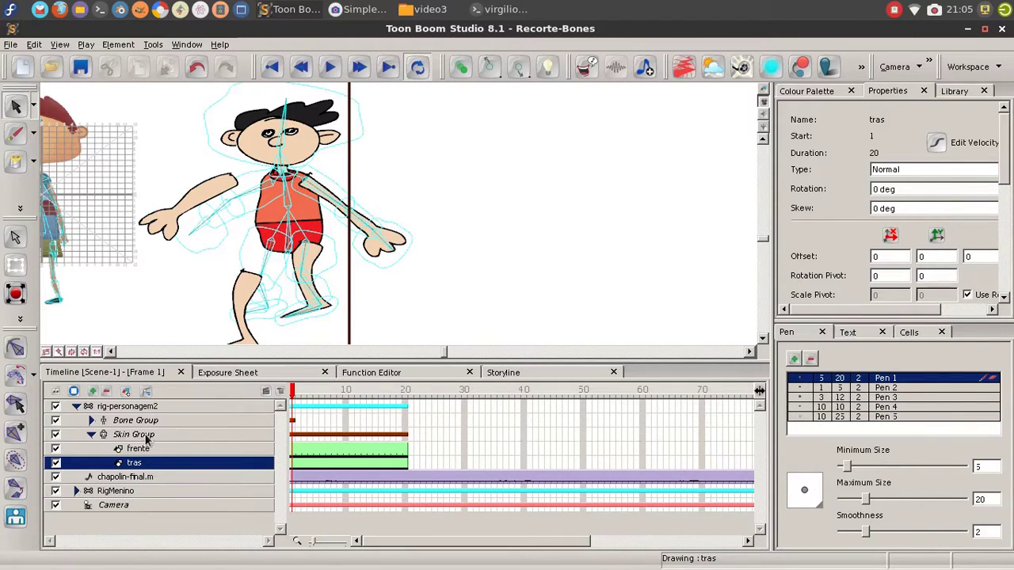
pyautogui.click(145, 407)
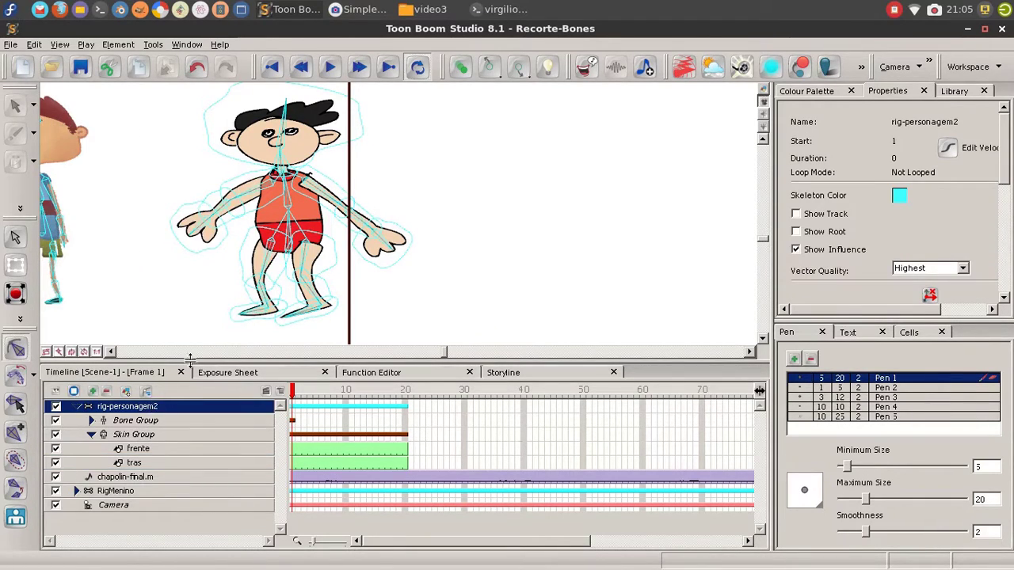
# - Test the character's braco-esq2 upper-arm bone with a small rotation and undo the movement
pyautogui.moveTo(320, 157); pyautogui.dragTo(364, 152)
pyautogui.press('z')
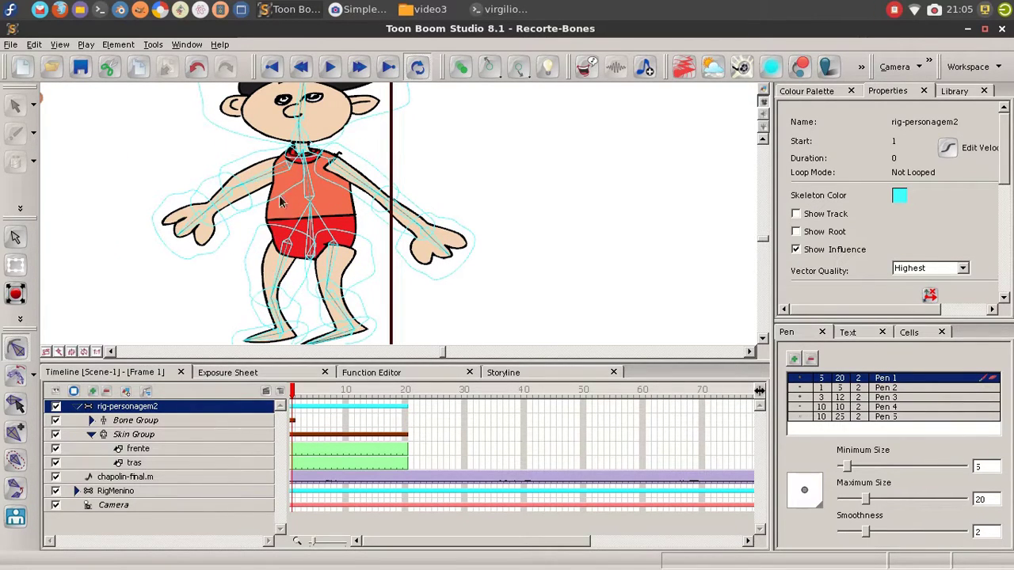
pyautogui.moveTo(352, 173)
pyautogui.mouseDown()
pyautogui.moveTo(368, 167)
pyautogui.moveTo(364, 180)
pyautogui.mouseUp()
pyautogui.hotkey('ctrl', 'z')
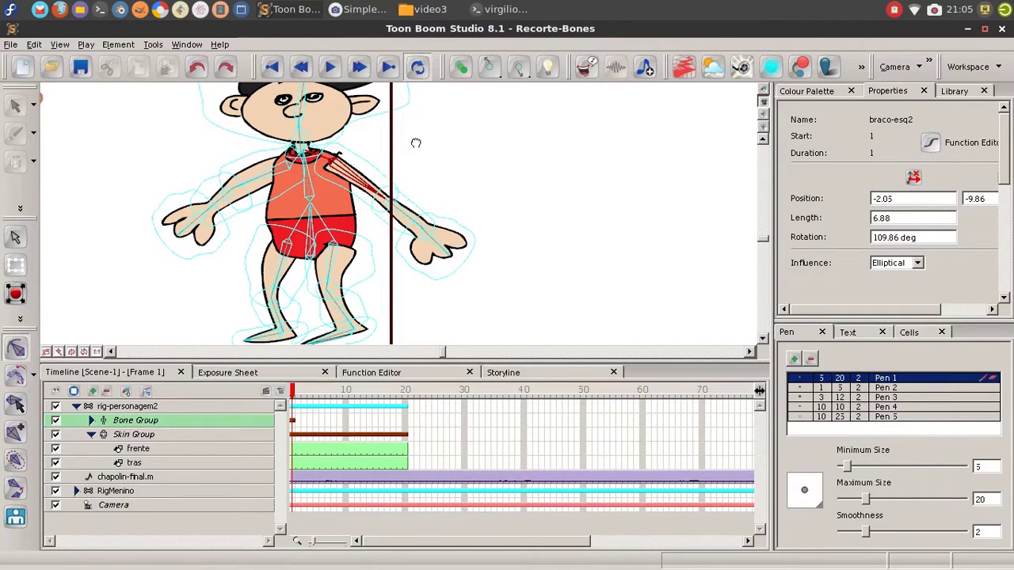
# - Save the project with the cleaned-up character
pyautogui.scroll(-2, 415, 143)
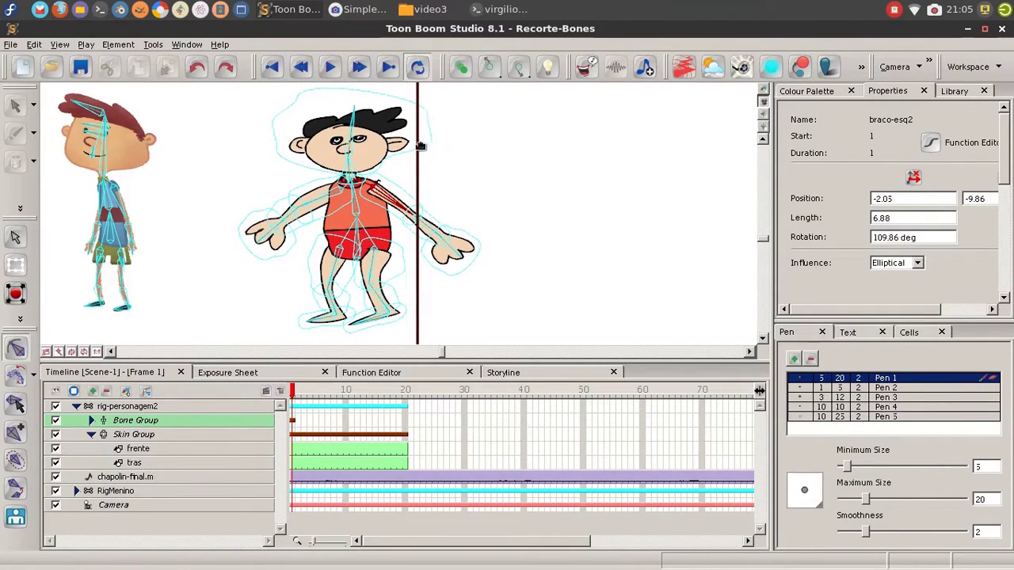
pyautogui.hotkey('ctrl', 's')
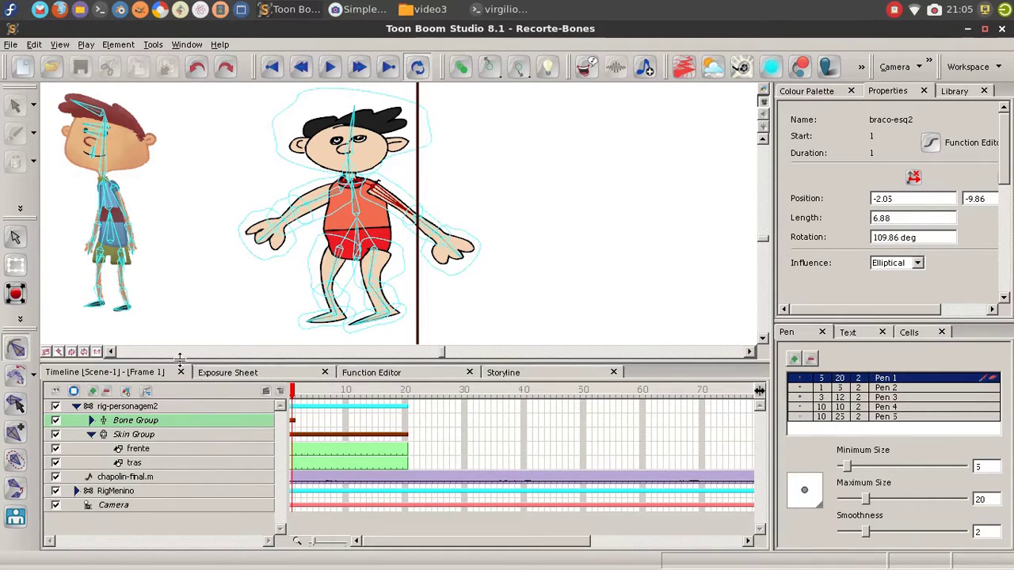
# - At frame 8, rotate both of rig-personagem2's arms down toward the body and tilt its head with the neck bone
pyautogui.click(17, 350)
pyautogui.click(91, 435)
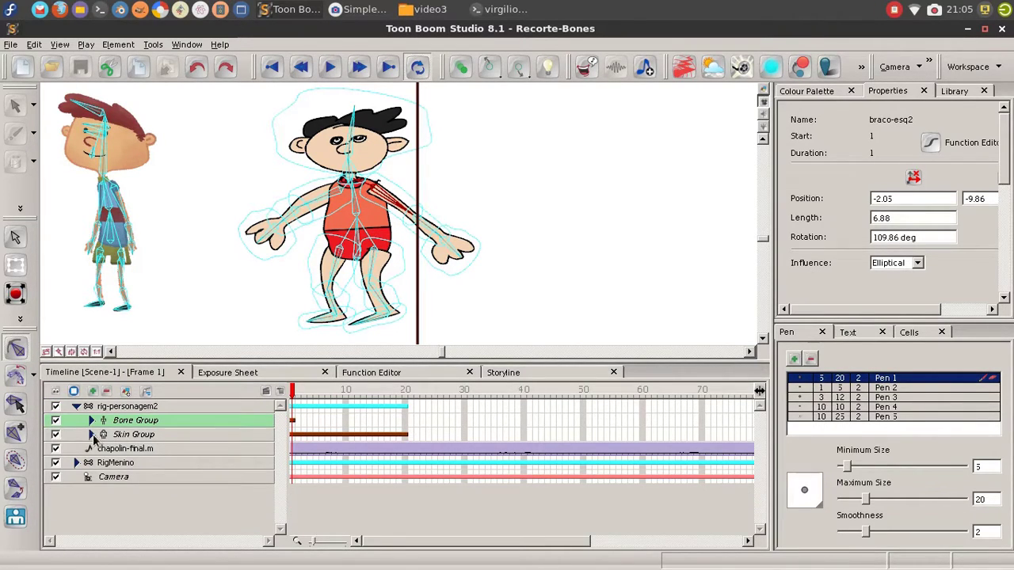
pyautogui.click(91, 420)
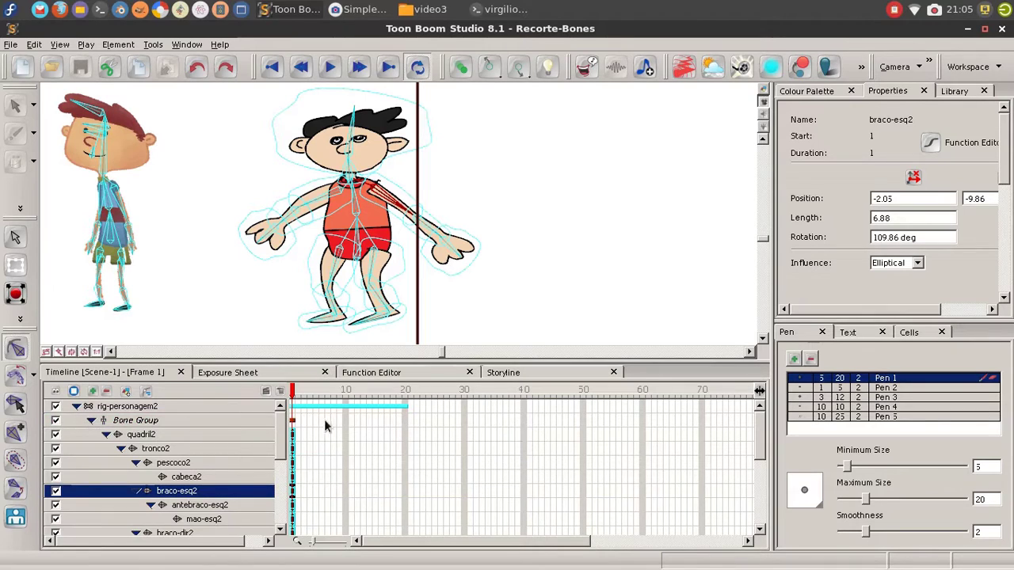
pyautogui.moveTo(292, 395); pyautogui.dragTo(321, 394)
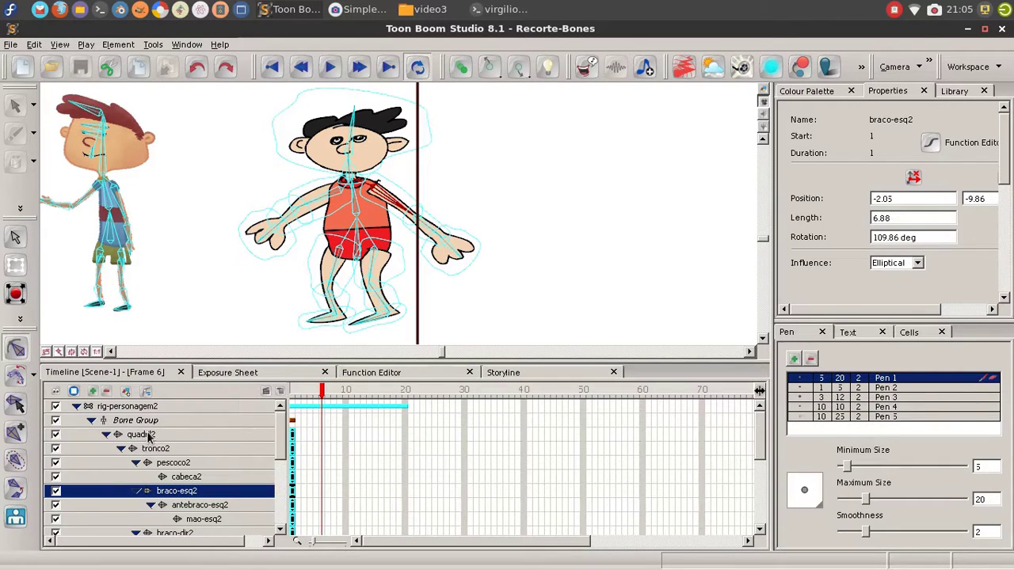
pyautogui.click(148, 435)
pyautogui.click(167, 463)
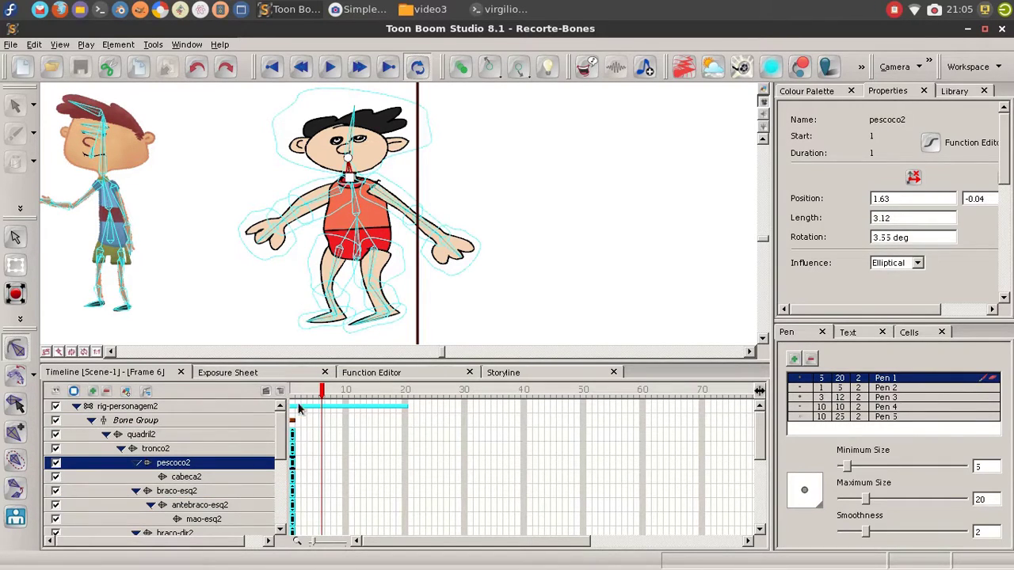
pyautogui.moveTo(321, 392); pyautogui.dragTo(333, 392)
pyautogui.moveTo(318, 199); pyautogui.dragTo(326, 211)
pyautogui.moveTo(389, 196); pyautogui.dragTo(389, 205)
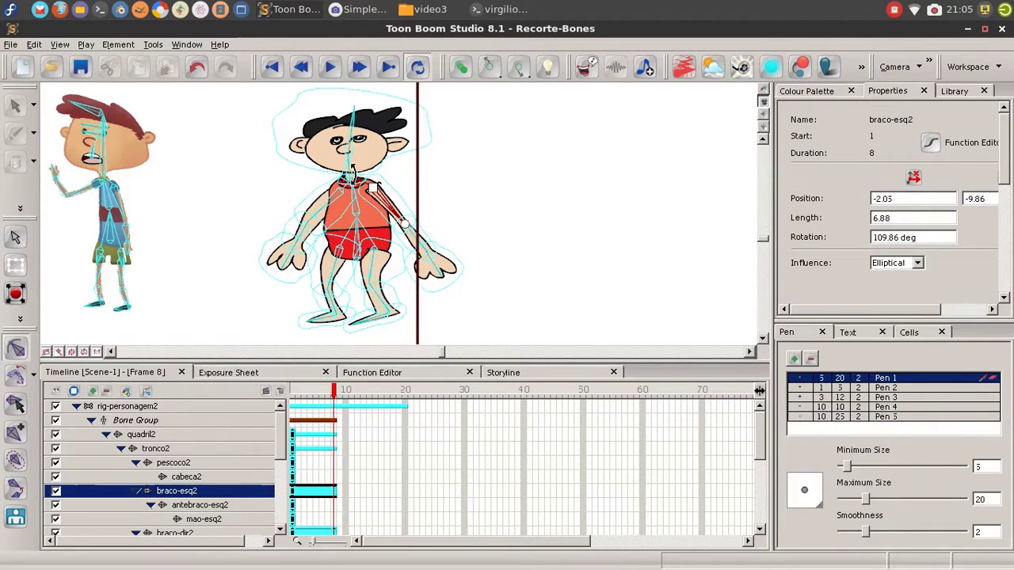
pyautogui.moveTo(351, 175); pyautogui.dragTo(357, 133)
# - Pose both legs at frame 8 by rotating the thigh, shin and foot bones into slightly bent positions
pyautogui.moveTo(338, 266); pyautogui.dragTo(334, 267)
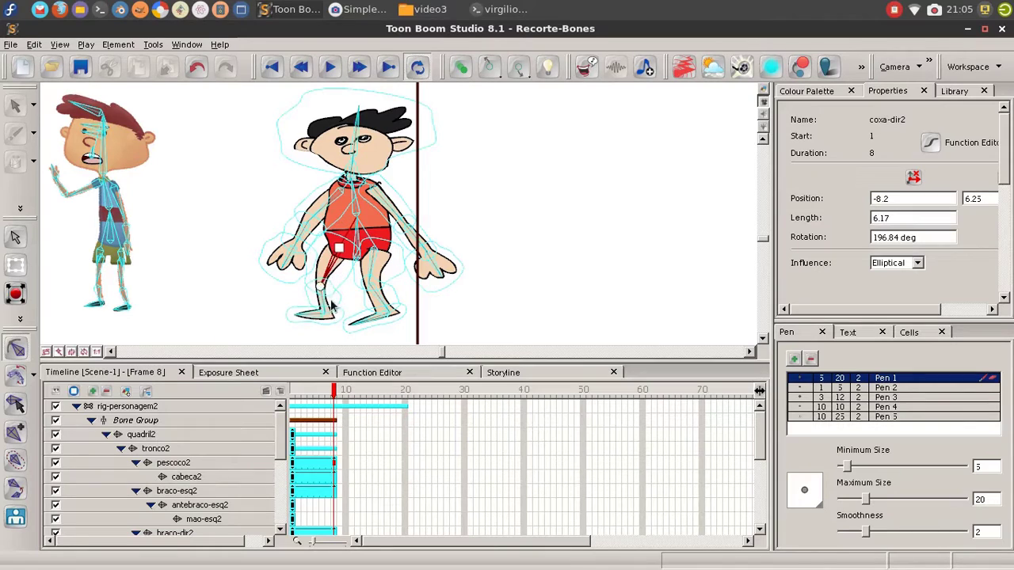
pyautogui.click(329, 294)
pyautogui.click(317, 317)
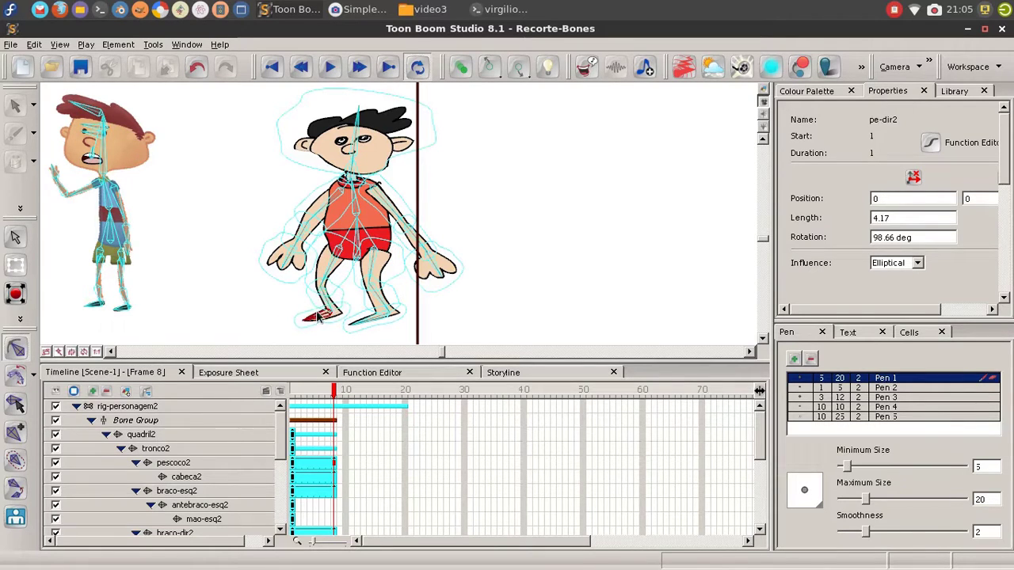
pyautogui.moveTo(372, 268); pyautogui.dragTo(381, 280)
pyautogui.click(384, 298)
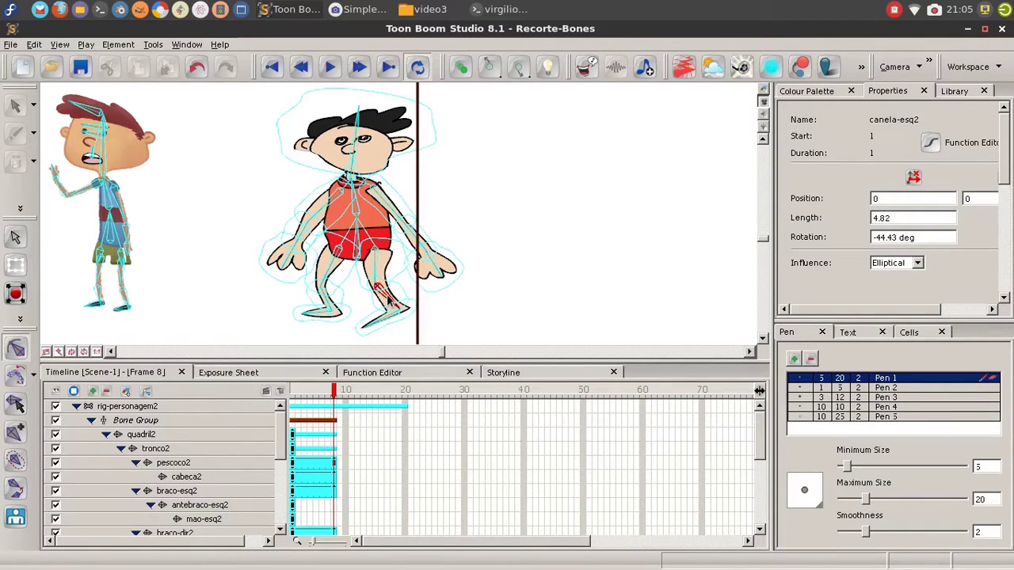
pyautogui.click(391, 310)
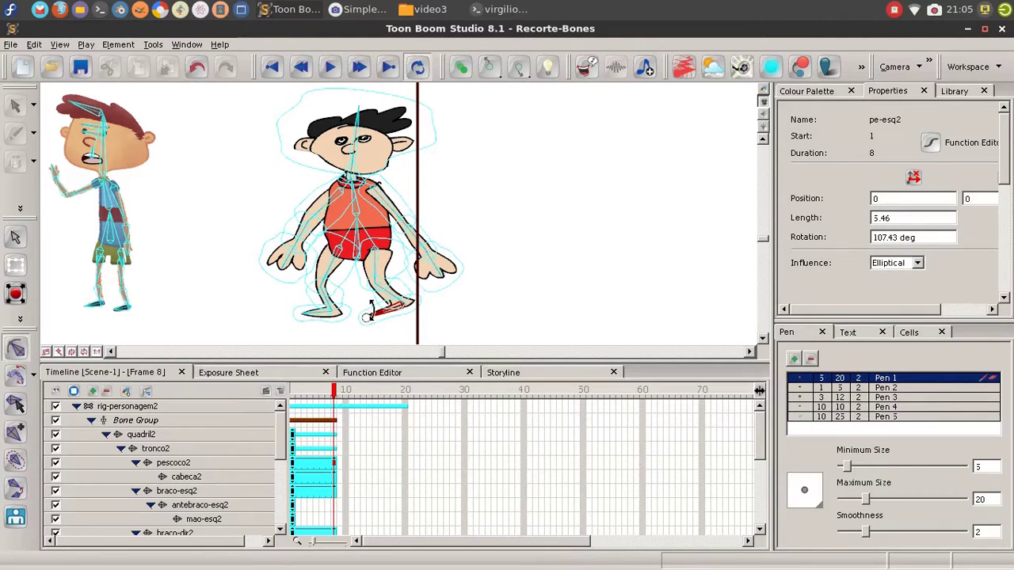
# - Apply Extreme Fast In/Out easing to the coxa-dir2 bone's rotation curve and scrub back to frame 1
pyautogui.click(328, 261)
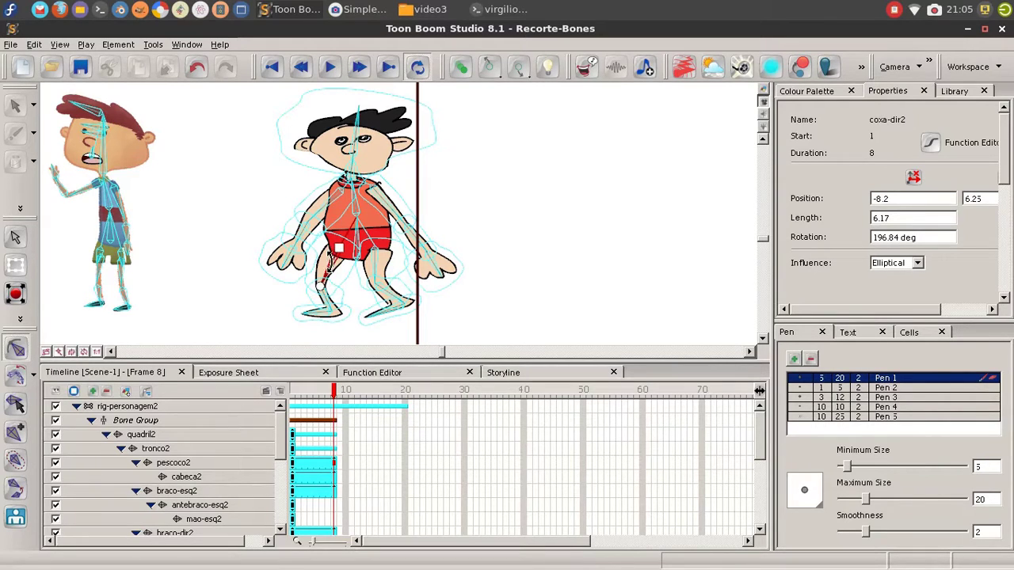
pyautogui.click(370, 372)
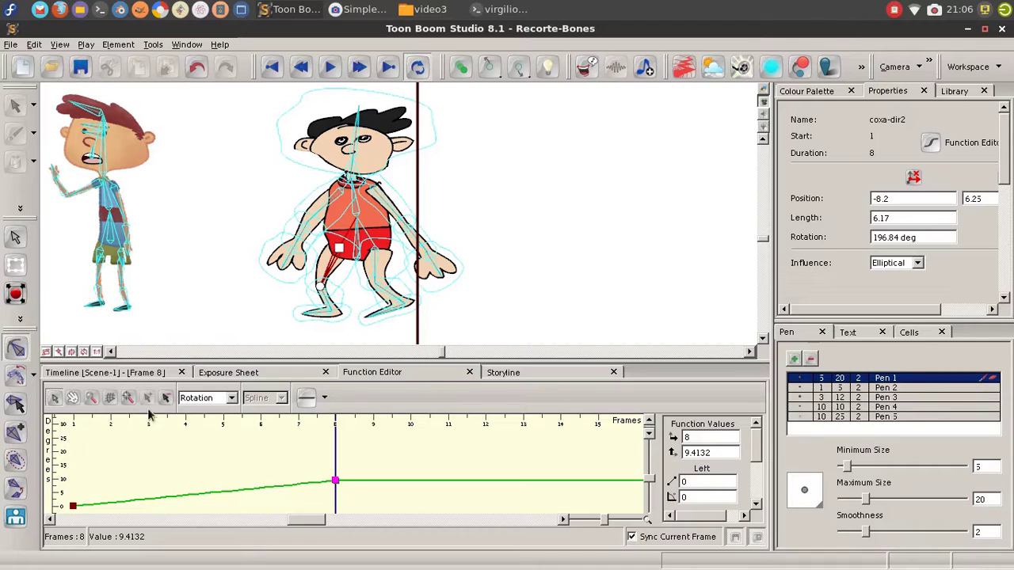
pyautogui.click(324, 398)
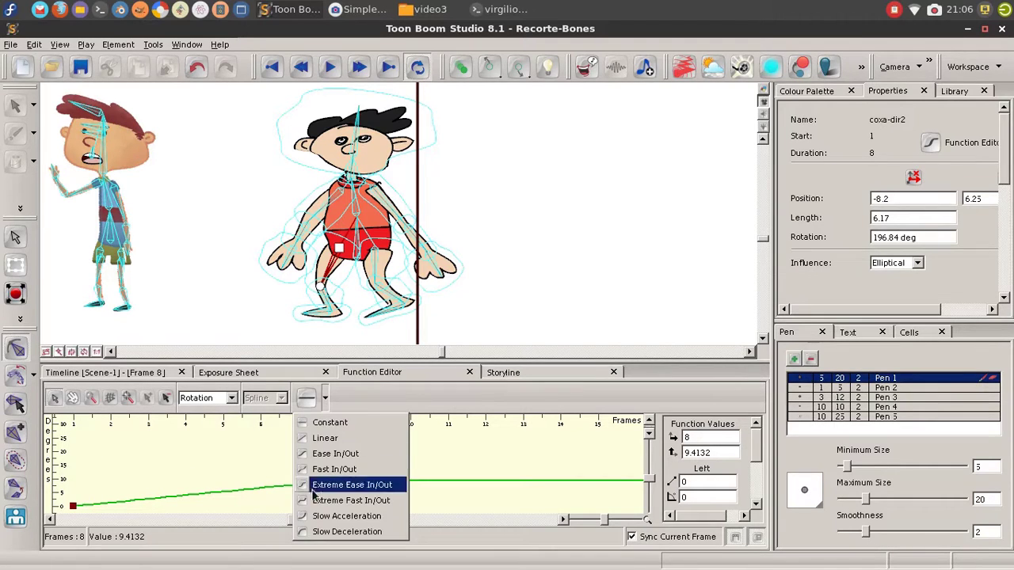
pyautogui.click(337, 515)
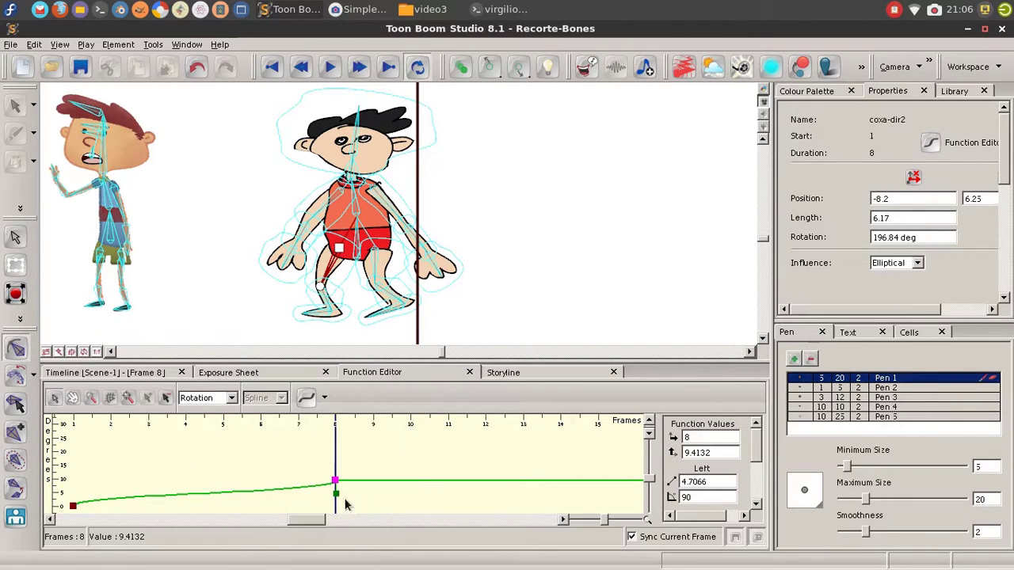
pyautogui.moveTo(326, 459); pyautogui.dragTo(30, 426)
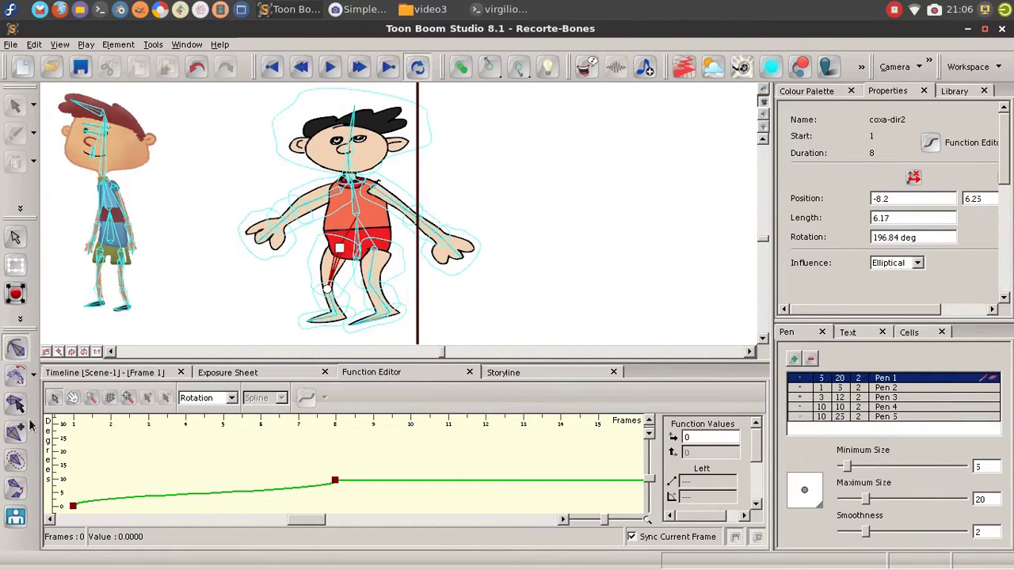
pyautogui.click(131, 374)
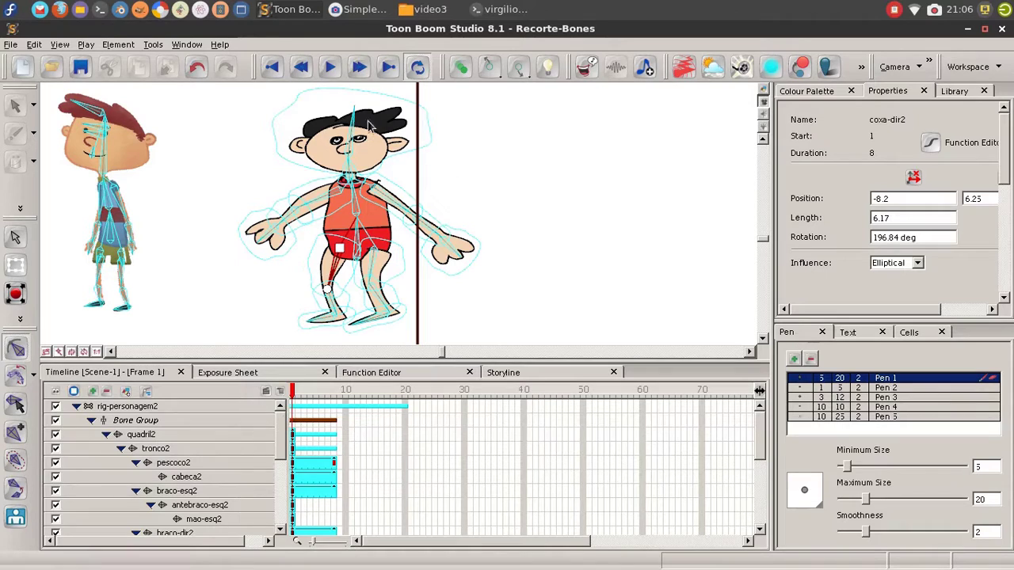
# - Set the pescoco2 neck bone's influence to Infinite
pyautogui.moveTo(486, 150); pyautogui.dragTo(477, 168)
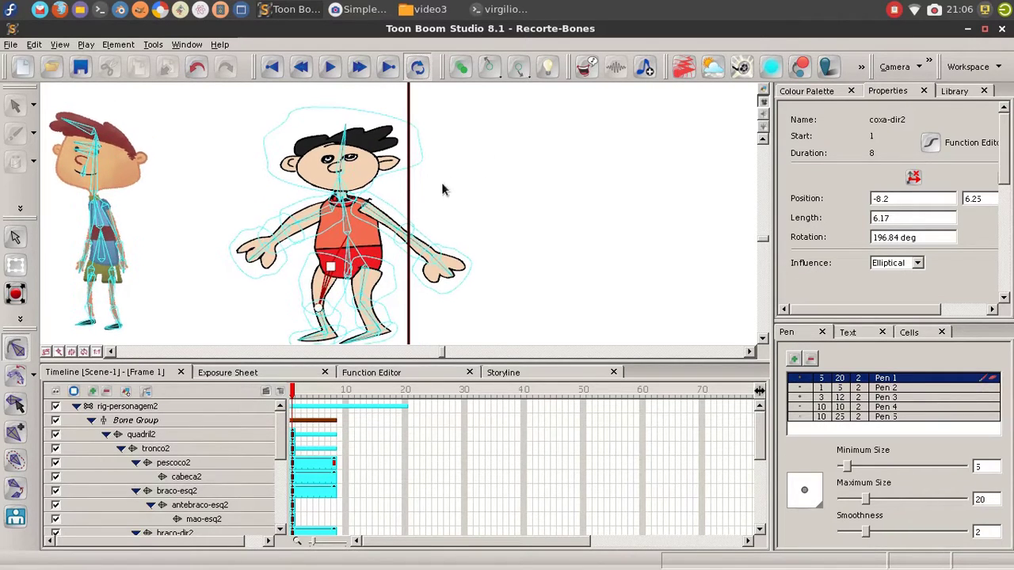
pyautogui.click(92, 421)
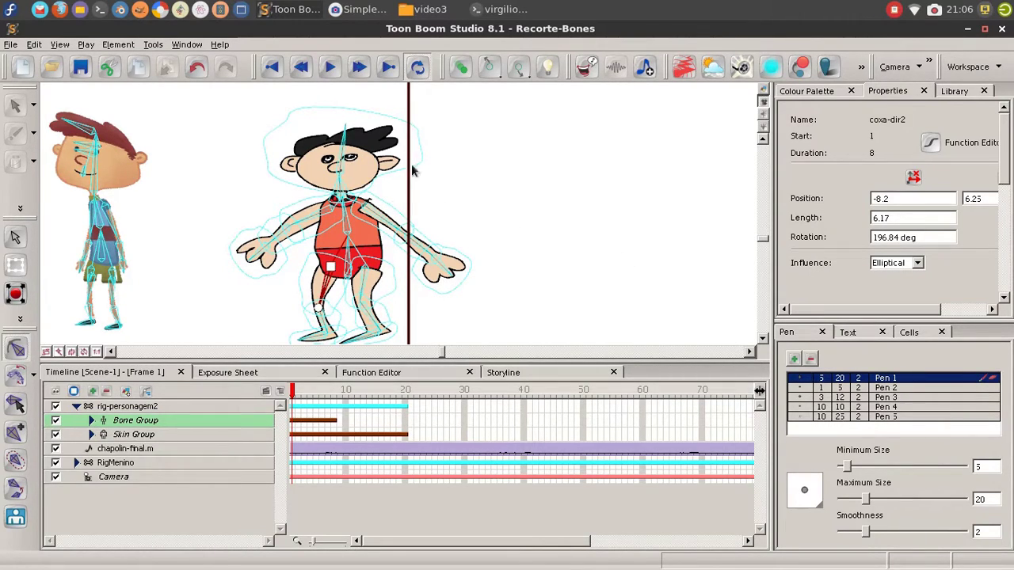
pyautogui.moveTo(412, 170); pyautogui.dragTo(431, 183)
pyautogui.scroll(5, 417, 189)
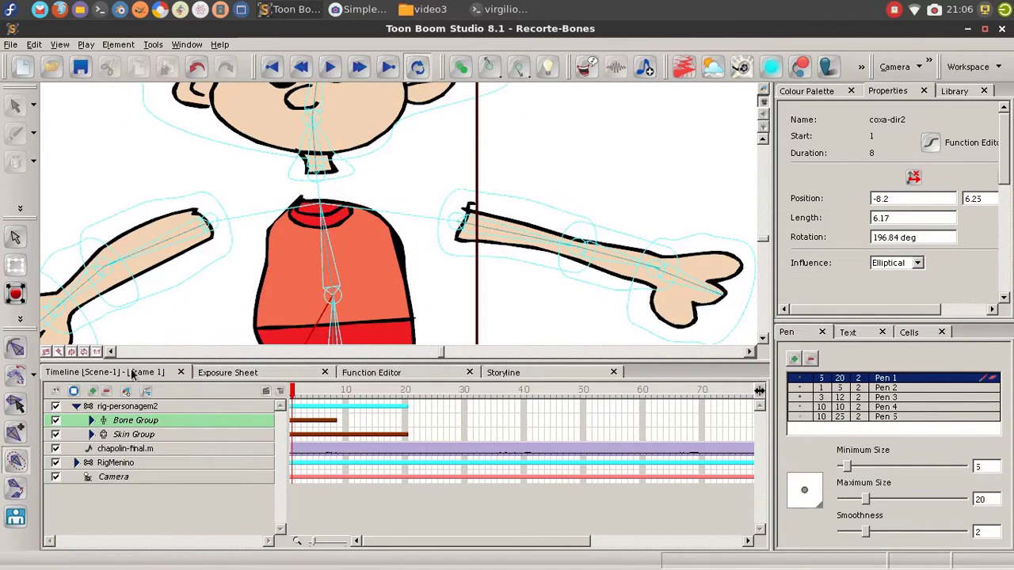
pyautogui.click(320, 166)
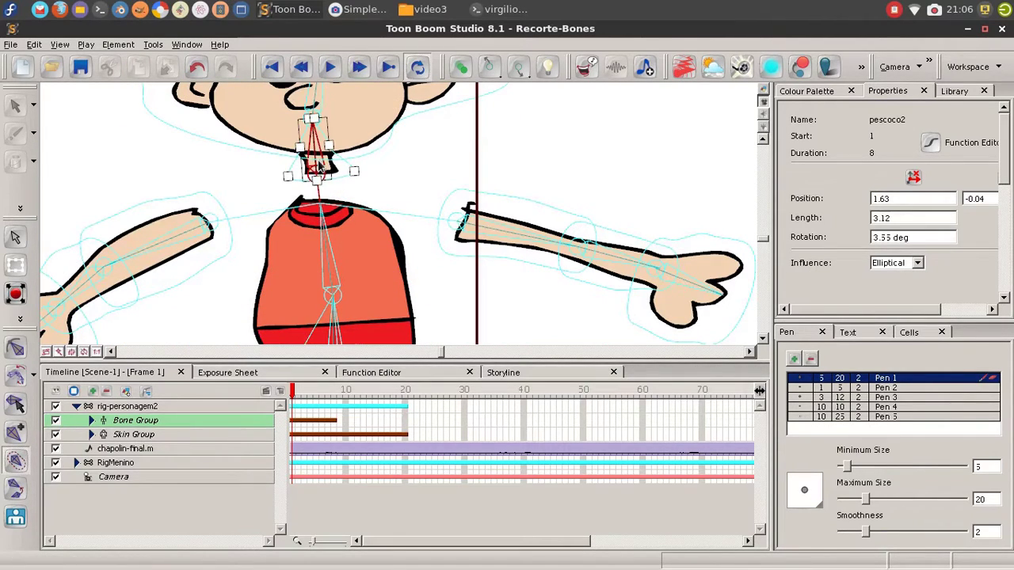
pyautogui.click(916, 262)
pyautogui.click(891, 273)
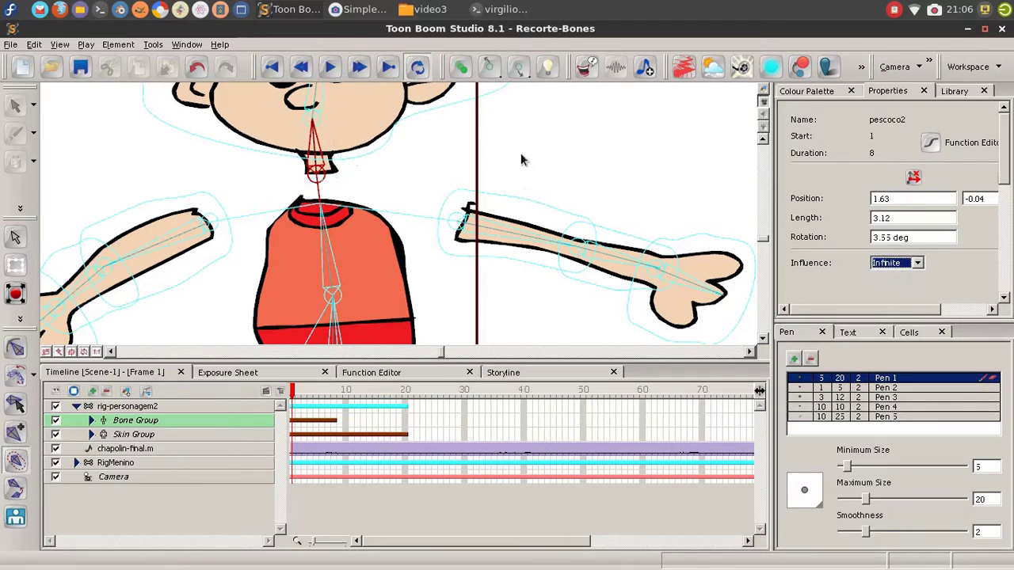
# - Widen the cabeca2 head bone's elliptical influence area slightly beside the chin and test the head's tilt
pyautogui.moveTo(521, 152); pyautogui.dragTo(509, 189)
pyautogui.click(323, 155)
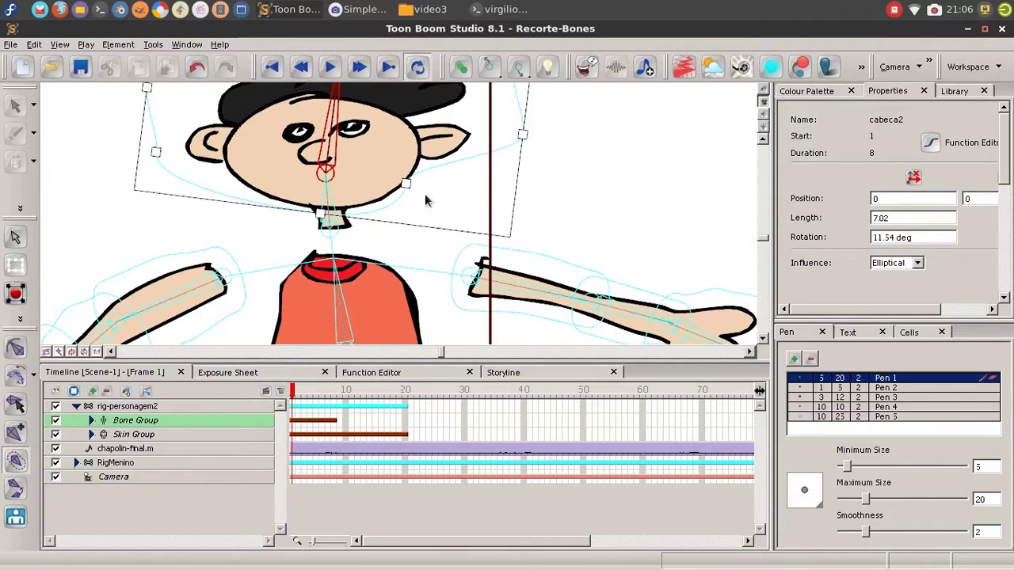
pyautogui.moveTo(406, 183); pyautogui.dragTo(423, 185)
pyautogui.click(15, 348)
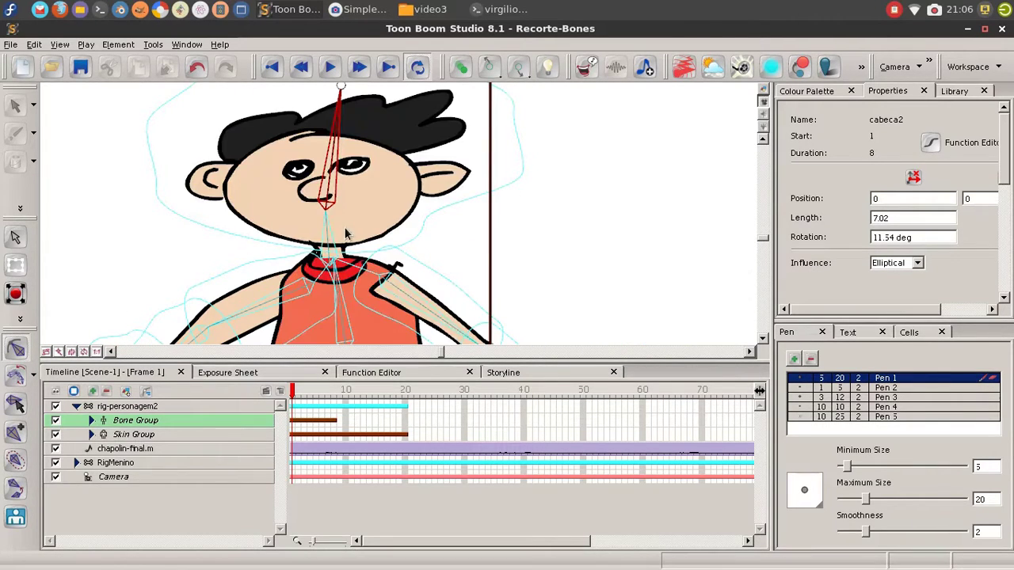
pyautogui.moveTo(331, 235); pyautogui.dragTo(363, 163)
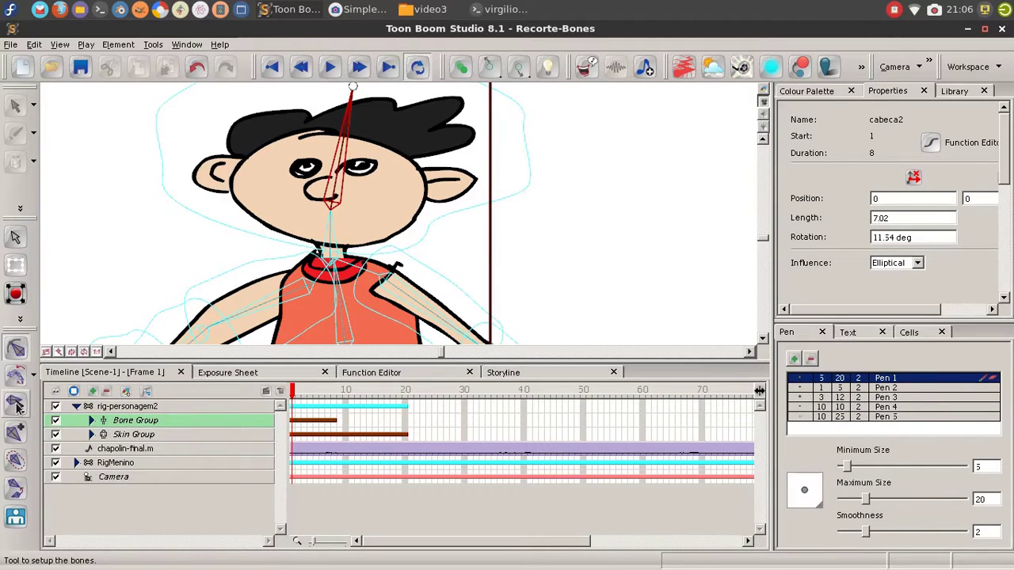
# - Shorten the pescoco2 neck bone to about 0.98 by lowering its joint with cabeca2 to the chin, and test the head's rotation
pyautogui.click(18, 406)
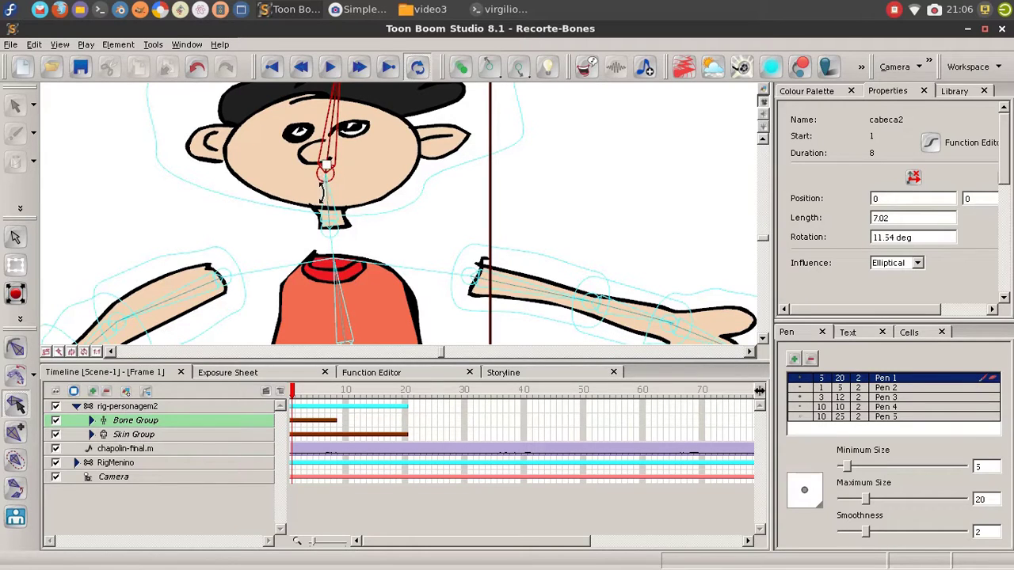
pyautogui.click(327, 191)
pyautogui.moveTo(327, 192); pyautogui.dragTo(327, 215)
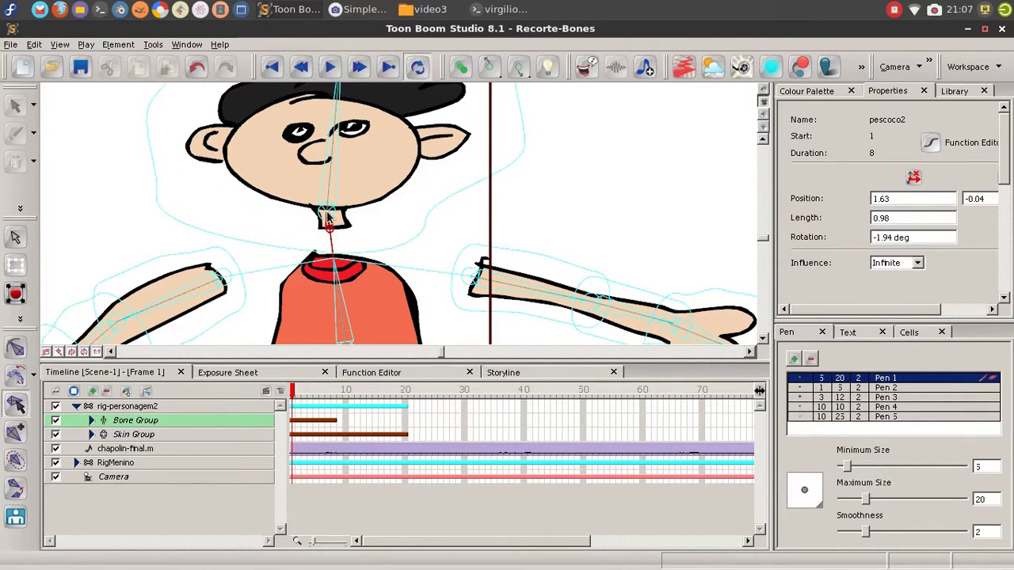
pyautogui.click(330, 179)
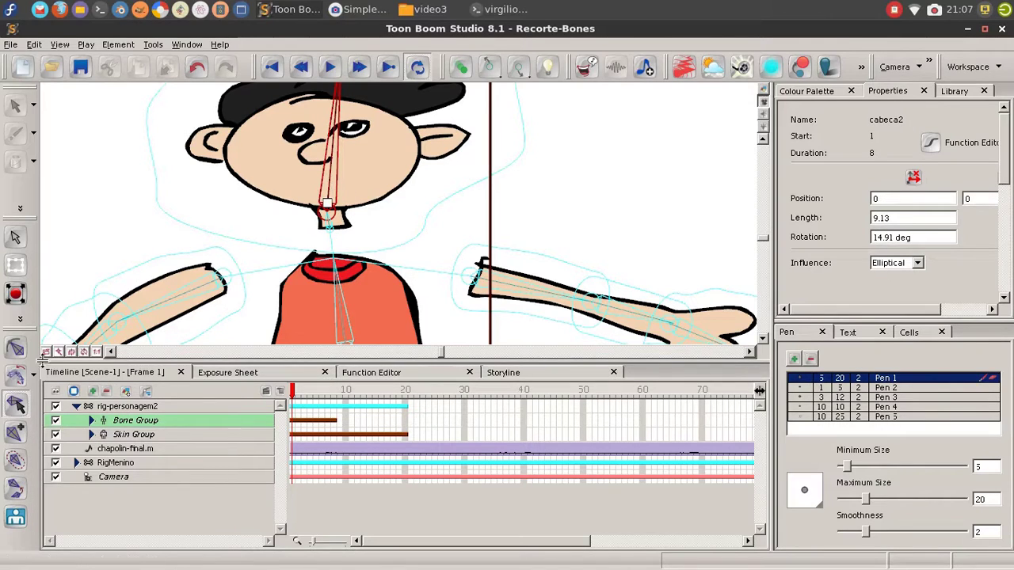
pyautogui.click(15, 348)
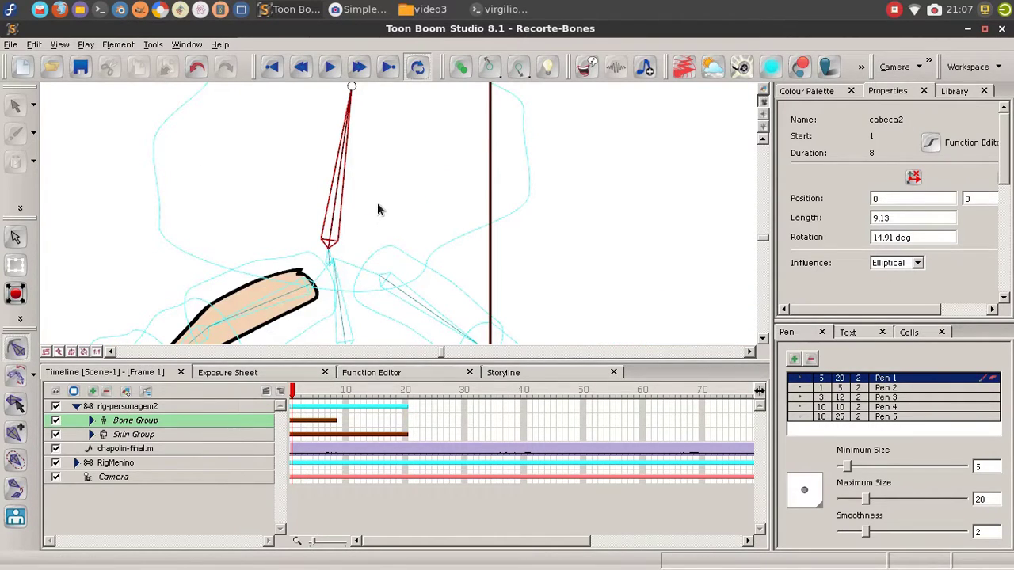
pyautogui.moveTo(346, 164)
pyautogui.mouseDown()
pyautogui.moveTo(354, 164)
pyautogui.moveTo(333, 164)
pyautogui.moveTo(368, 170)
pyautogui.moveTo(348, 164)
pyautogui.moveTo(361, 162)
pyautogui.mouseUp()
pyautogui.hotkey('ctrl', 'z')
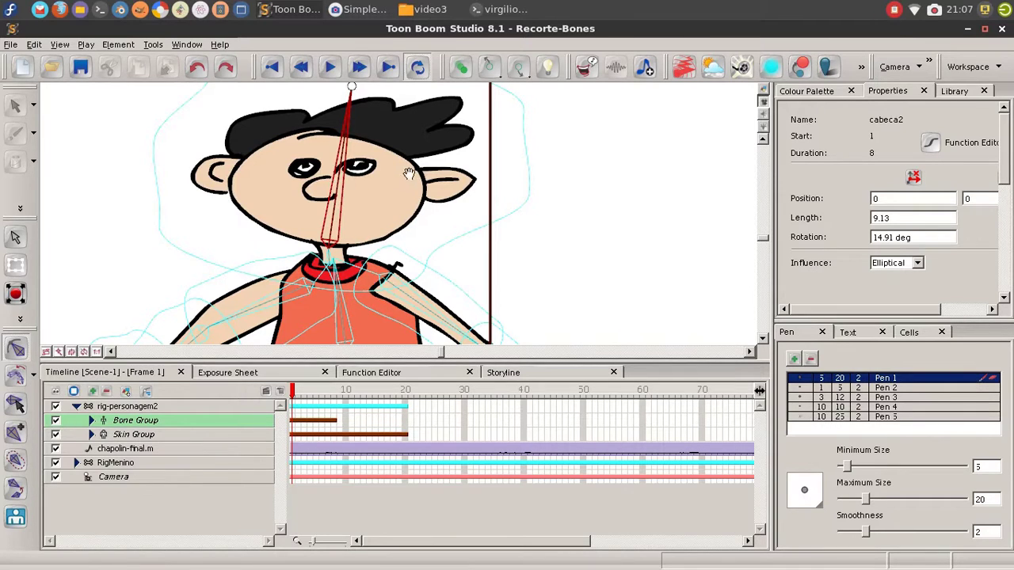
# - Hide the RigMenino rig so only the hand-drawn character shows on the canvas
pyautogui.moveTo(411, 191); pyautogui.dragTo(428, 188)
pyautogui.scroll(-3, 434, 209)
pyautogui.moveTo(409, 224); pyautogui.dragTo(383, 191)
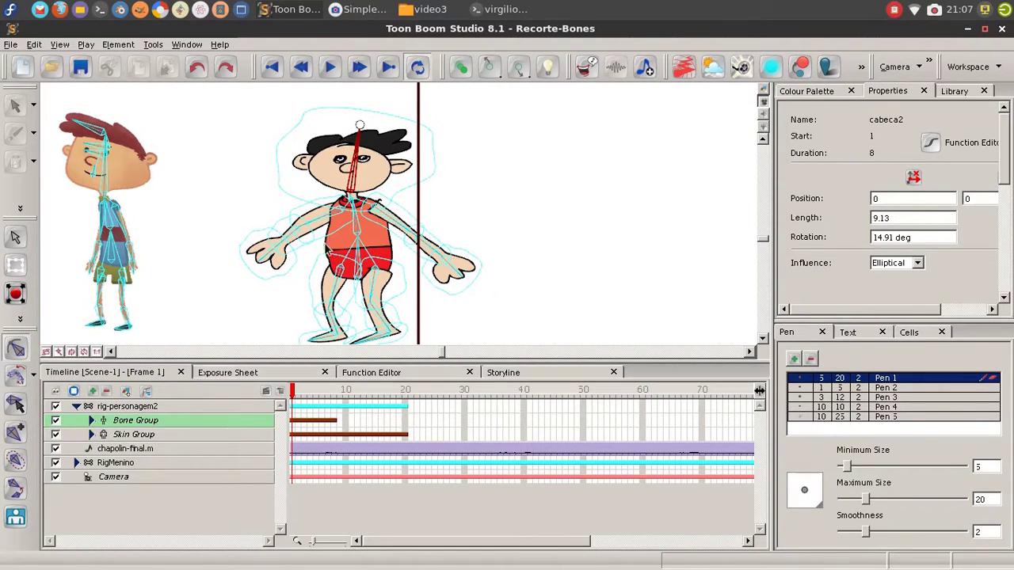
pyautogui.click(56, 462)
pyautogui.moveTo(196, 211); pyautogui.dragTo(206, 198)
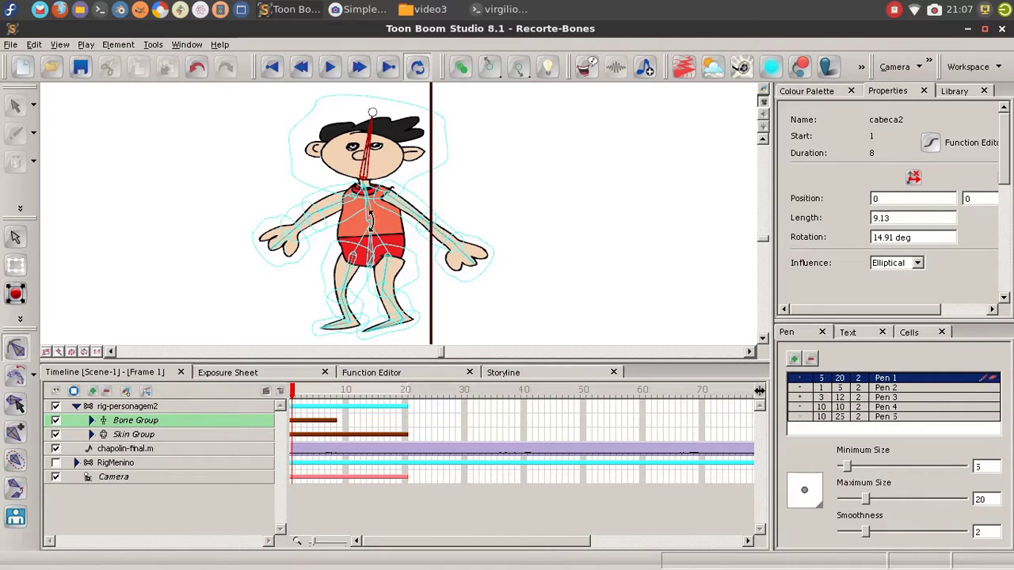
# - Shift the whole character slightly to the left at frame 1 by moving its quadril2 hip bone
pyautogui.click(369, 246)
pyautogui.moveTo(369, 261)
pyautogui.mouseDown()
pyautogui.moveTo(214, 242)
pyautogui.moveTo(353, 261)
pyautogui.mouseUp()
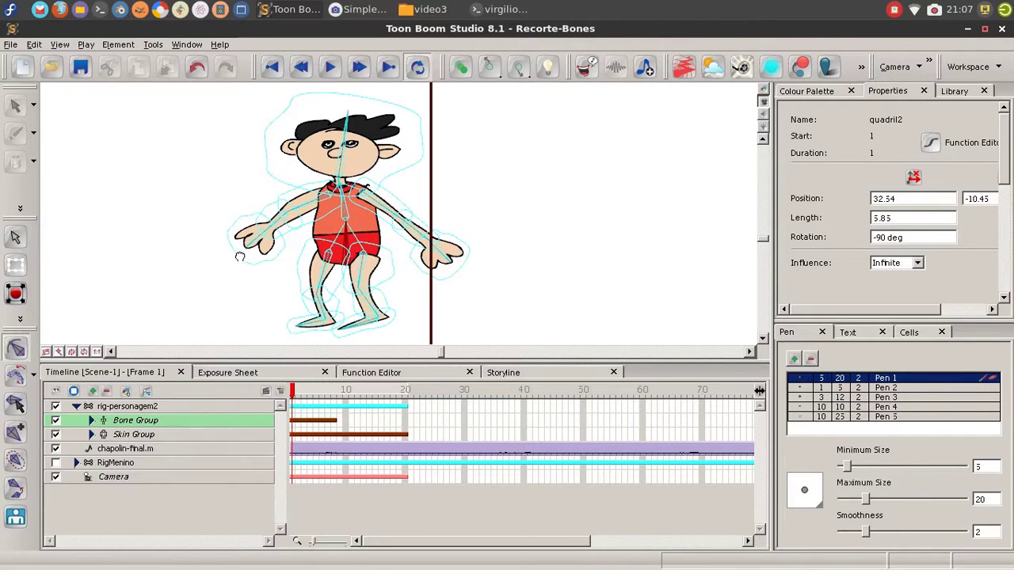
pyautogui.moveTo(238, 254); pyautogui.dragTo(335, 242)
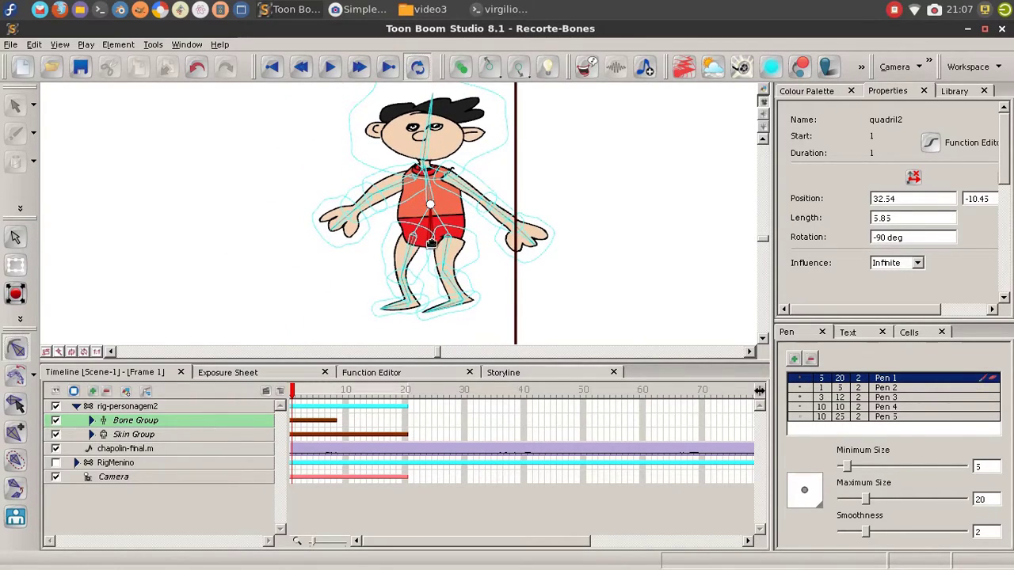
pyautogui.moveTo(432, 244); pyautogui.dragTo(427, 241)
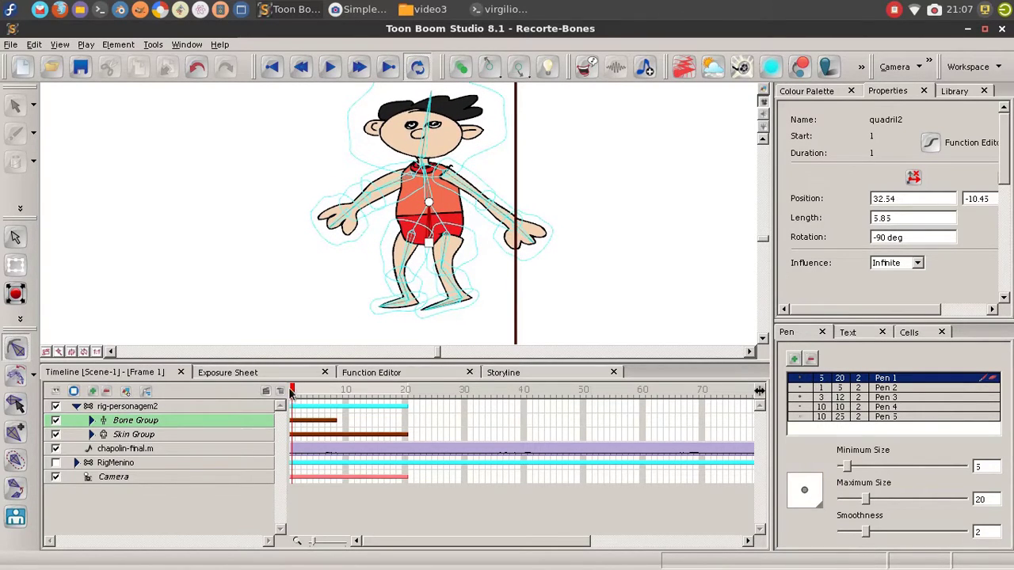
# - At frame 30, move the quadril2 hip bone well to the left and scrub back to check the body's travel
pyautogui.moveTo(292, 393); pyautogui.dragTo(465, 391)
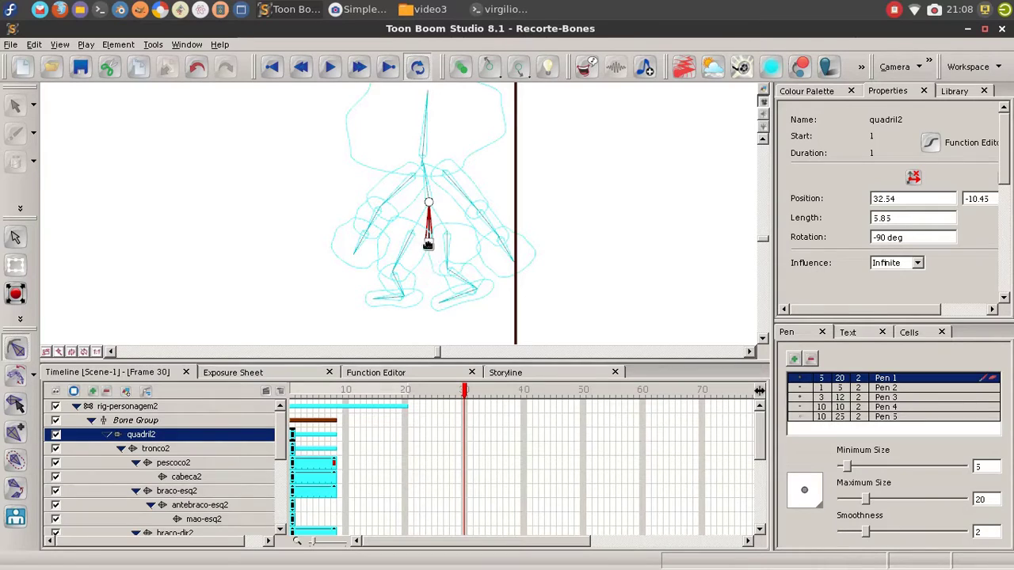
pyautogui.moveTo(428, 243); pyautogui.dragTo(286, 246)
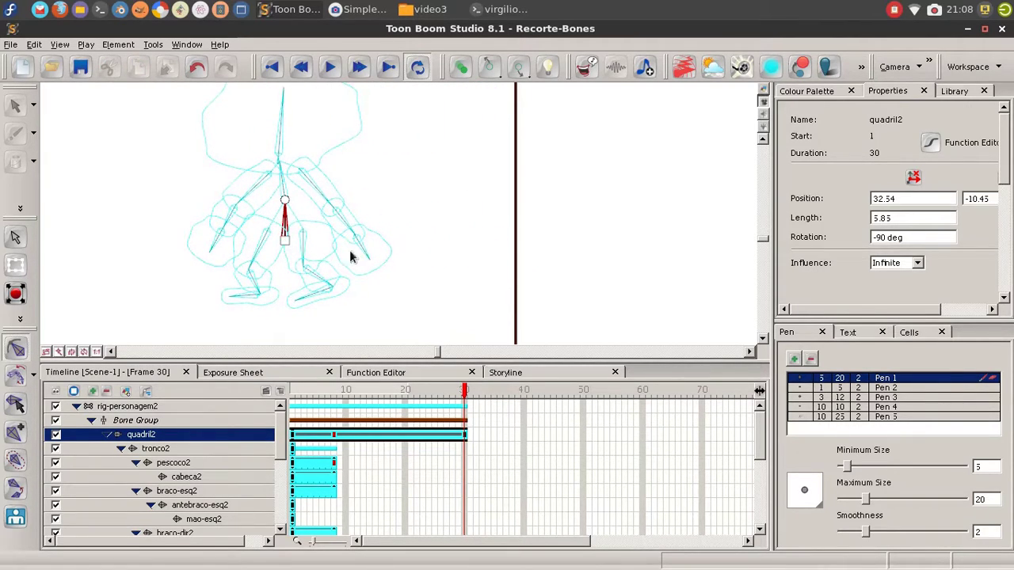
pyautogui.moveTo(465, 388); pyautogui.dragTo(394, 388)
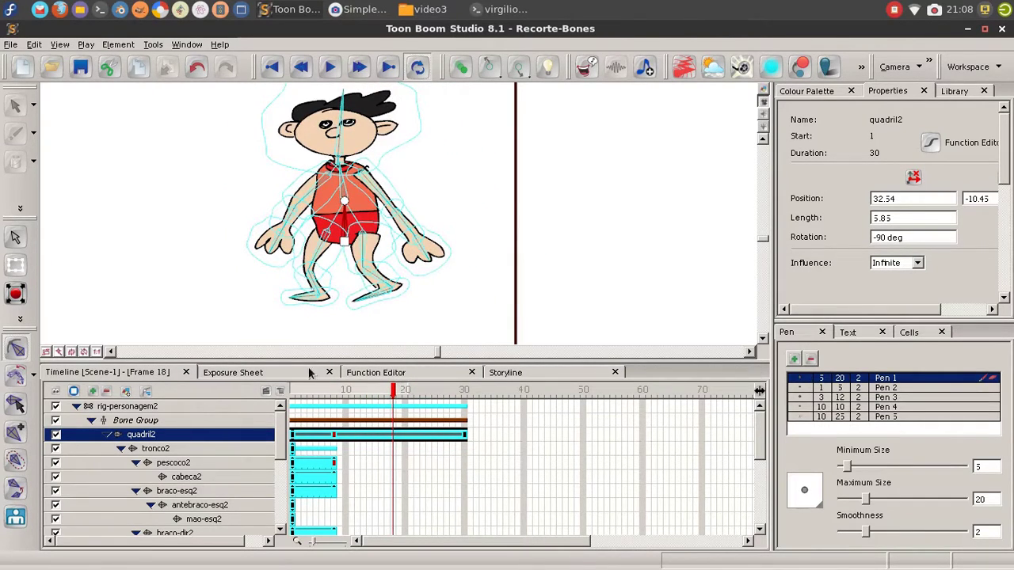
# - Extend the exposure of the frente drawing in the Skin Group to frame 130
pyautogui.scroll(-5, 261, 443)
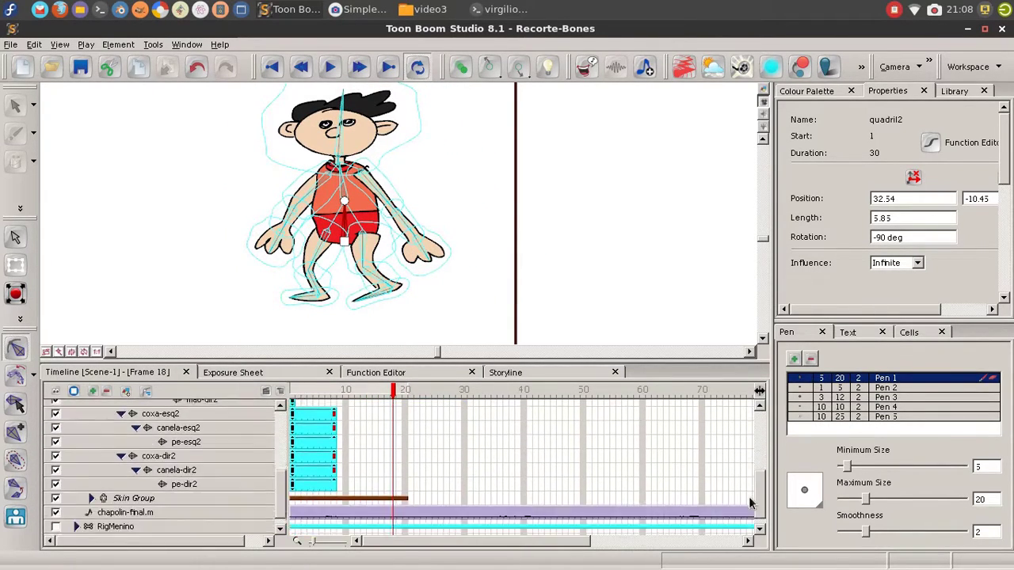
pyautogui.click(91, 486)
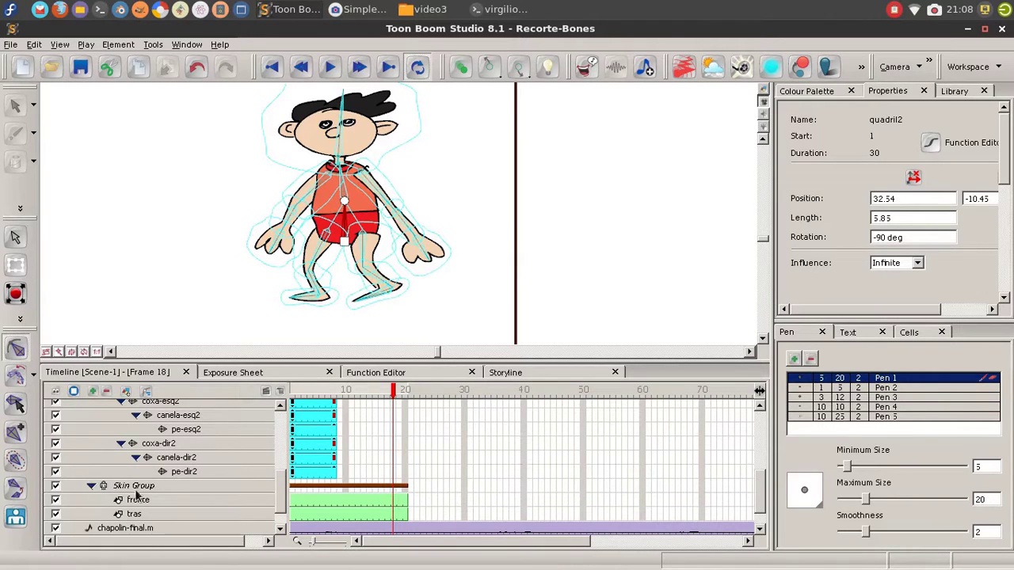
pyautogui.click(376, 504)
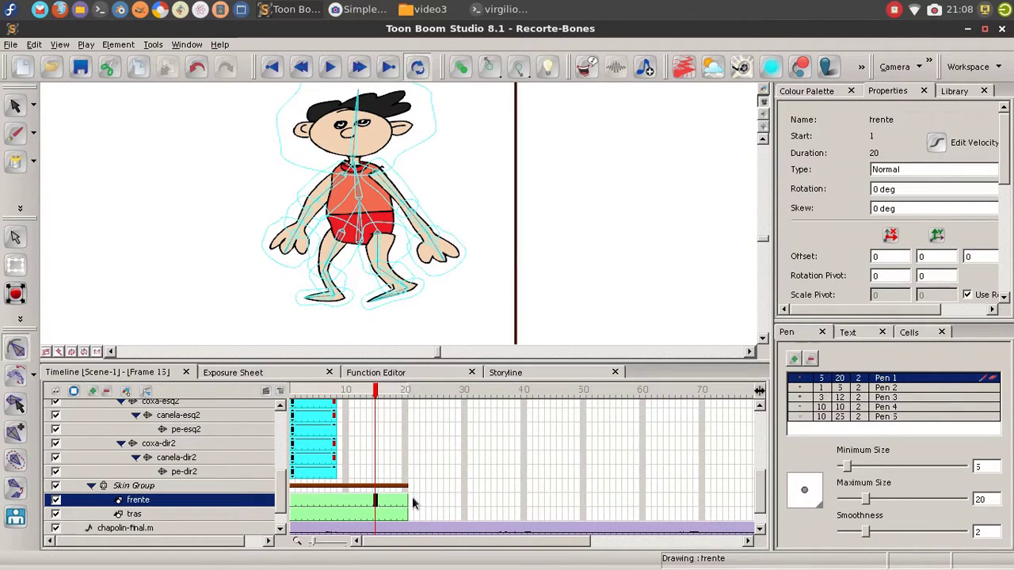
pyautogui.rightClick(345, 503)
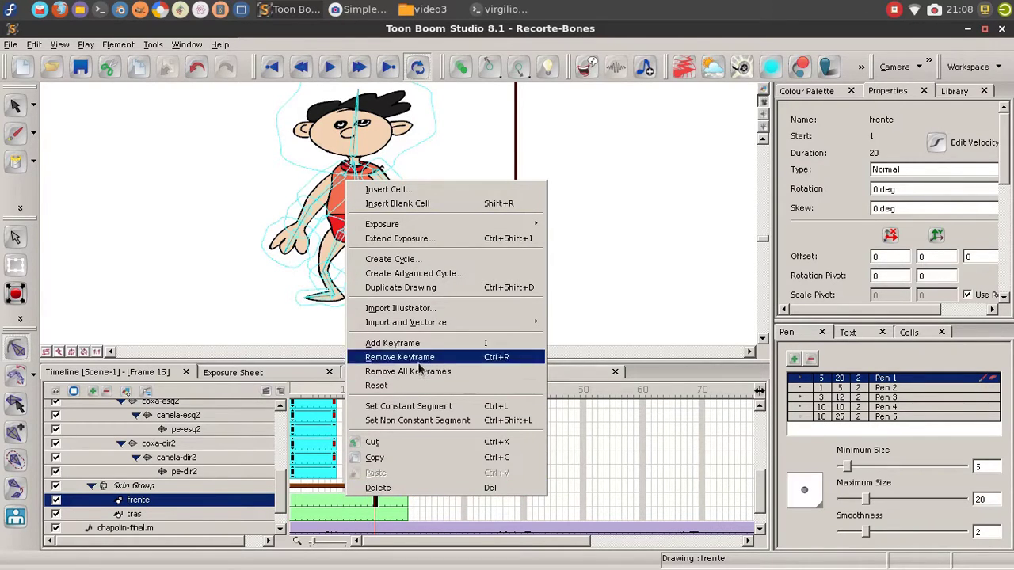
pyautogui.click(464, 240)
pyautogui.write('130')
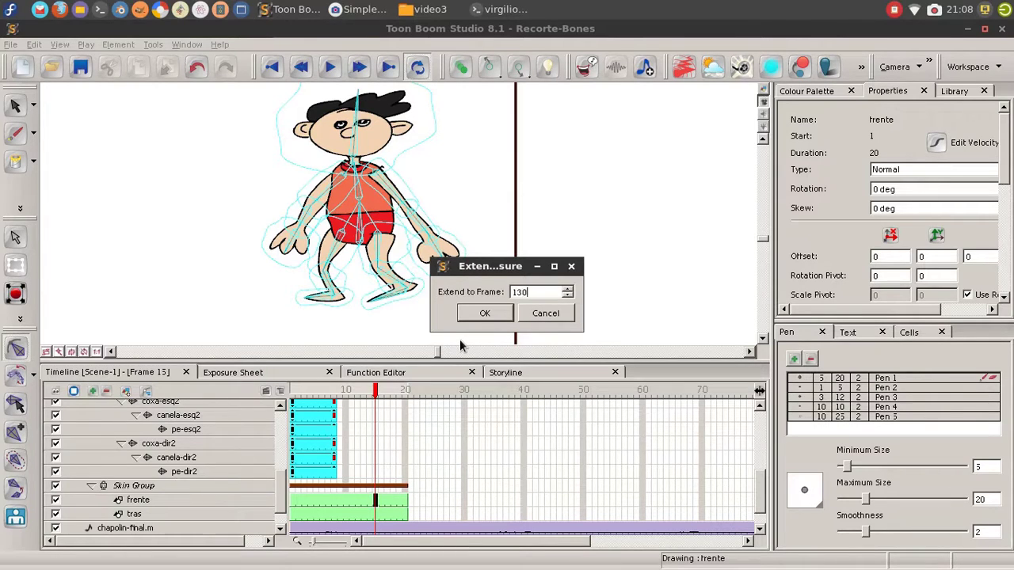
pyautogui.press('Return')
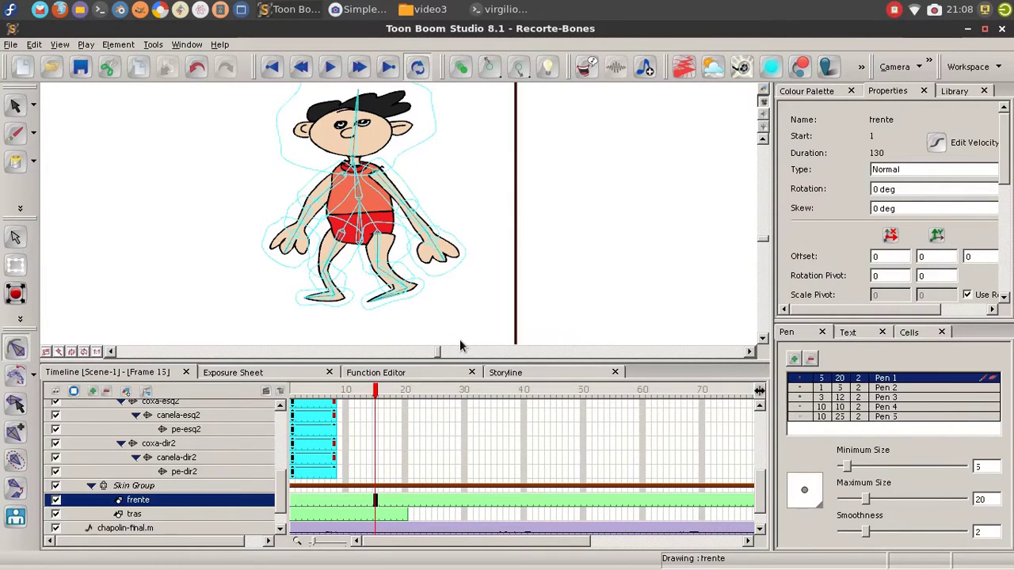
# - Extend the exposure of the tras drawing in the Skin Group to frame 130
pyautogui.rightClick(383, 515)
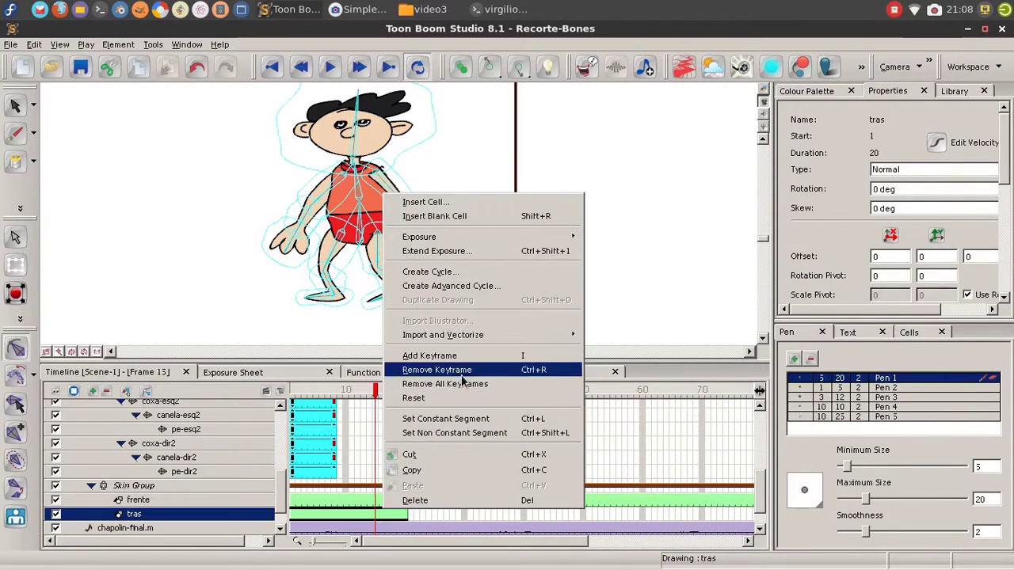
pyautogui.click(457, 250)
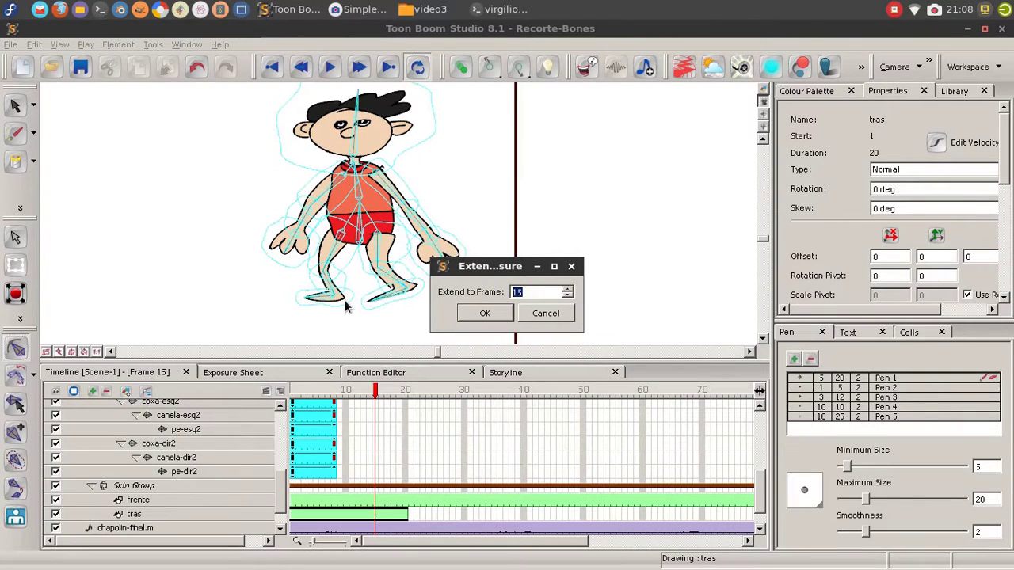
pyautogui.write('130')
pyautogui.press('Return')
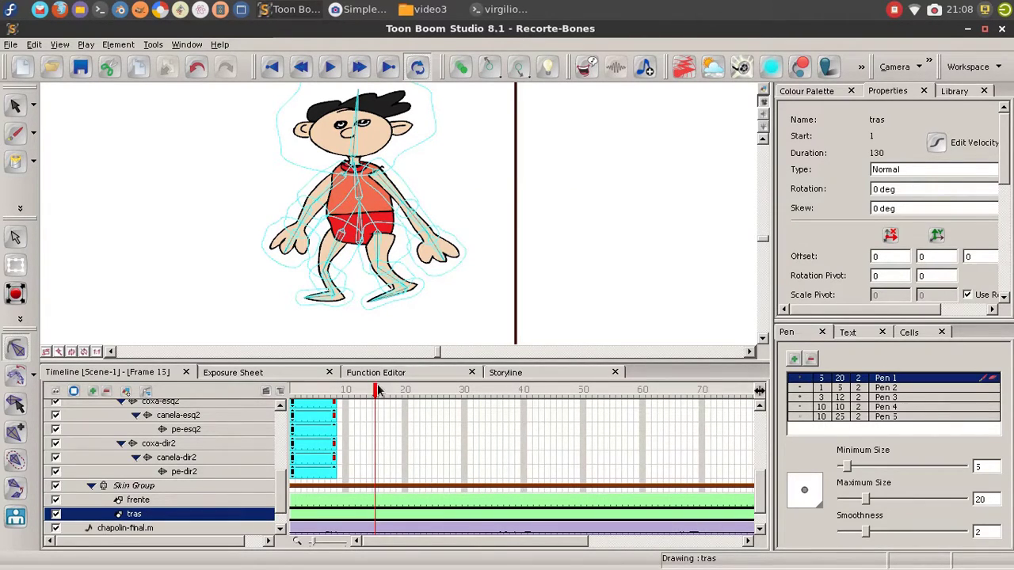
# - At frame 10, pose the legs crossing mid-stride by rotating the thigh, shin and foot bones
pyautogui.moveTo(377, 390); pyautogui.dragTo(346, 393)
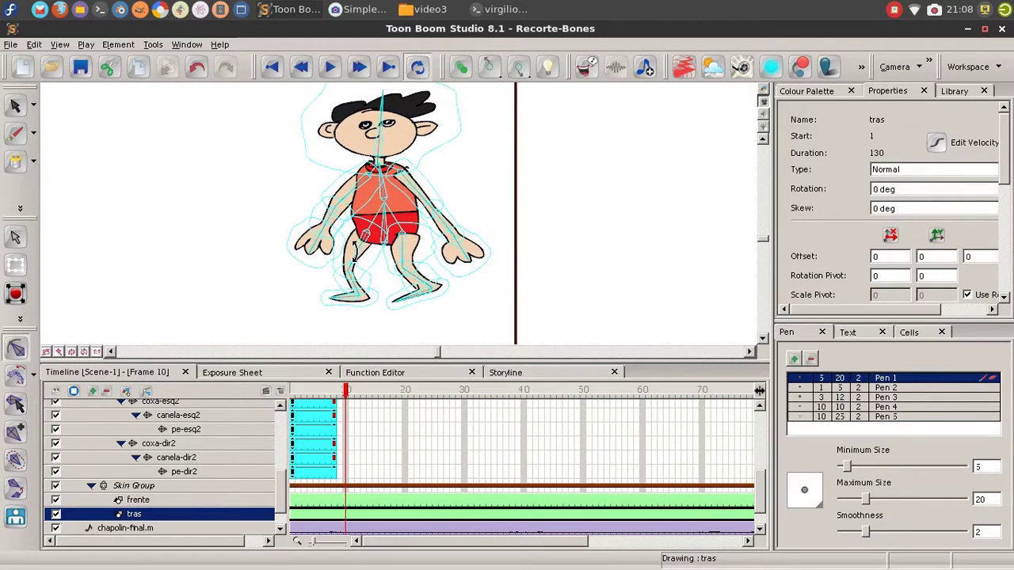
pyautogui.moveTo(355, 252)
pyautogui.mouseDown()
pyautogui.moveTo(384, 265)
pyautogui.moveTo(398, 251)
pyautogui.moveTo(384, 260)
pyautogui.moveTo(369, 247)
pyautogui.moveTo(351, 267)
pyautogui.mouseUp()
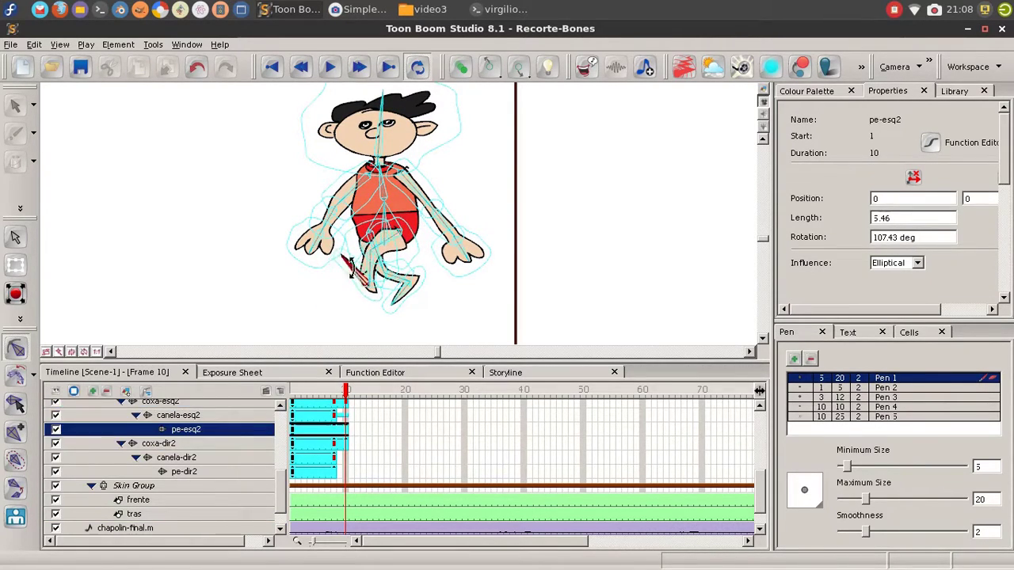
pyautogui.click(388, 226)
pyautogui.click(401, 235)
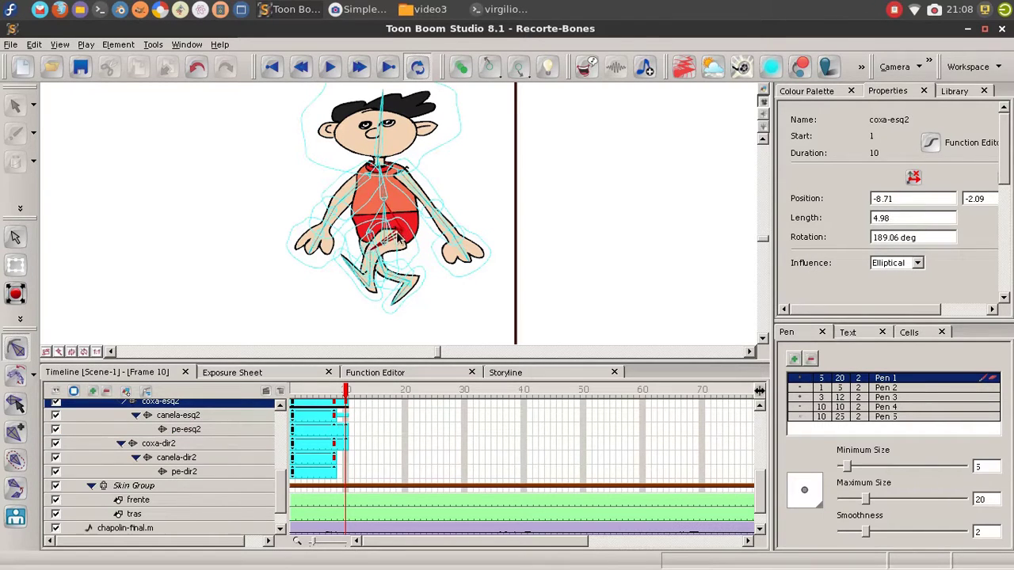
pyautogui.moveTo(398, 238); pyautogui.dragTo(383, 244)
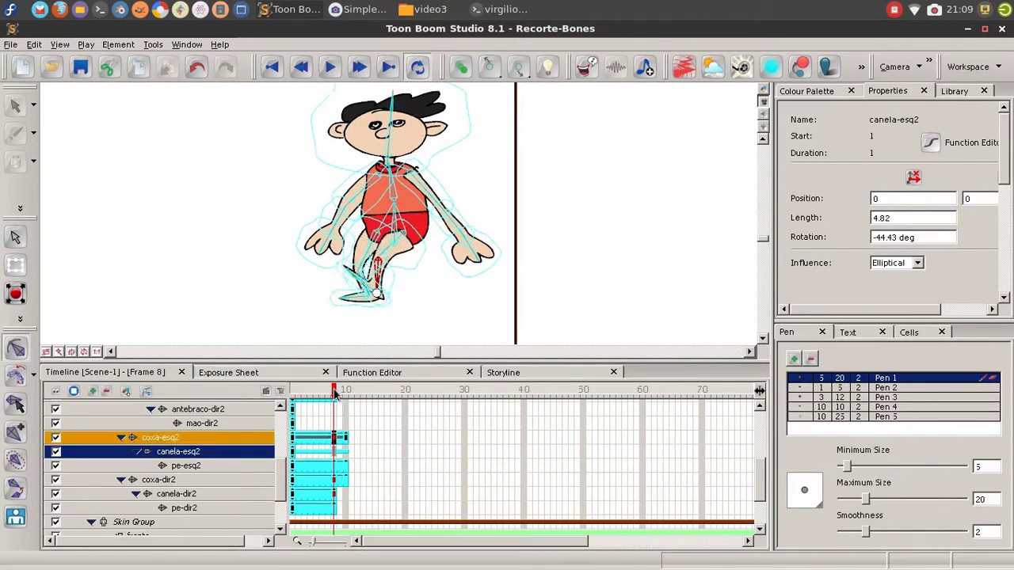
# - Remove the leg bones' extra keyframes at frame 8 and scrub to check the stride
pyautogui.moveTo(335, 393)
pyautogui.mouseDown()
pyautogui.moveTo(298, 395)
pyautogui.moveTo(334, 396)
pyautogui.mouseUp()
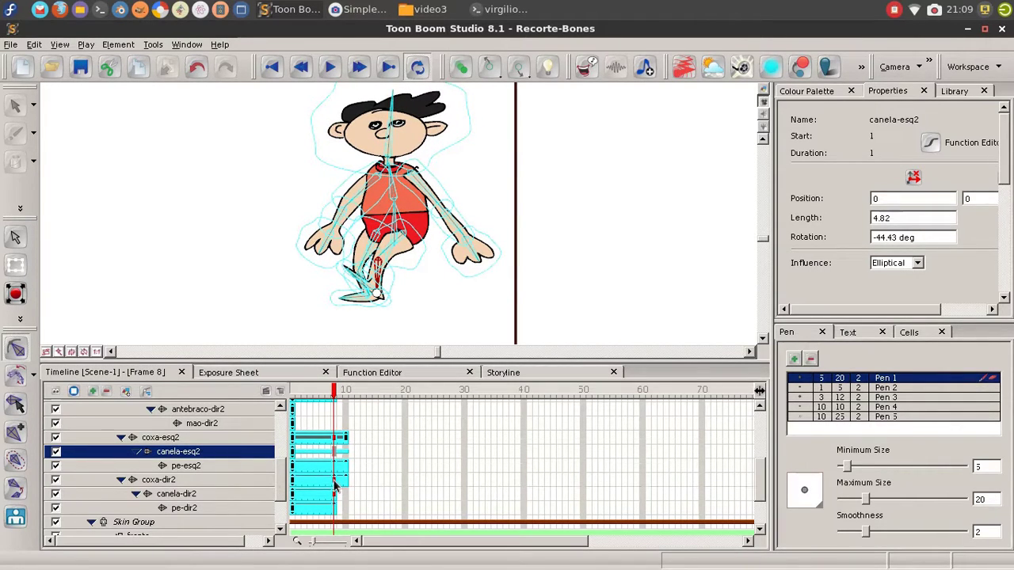
pyautogui.click(333, 480)
pyautogui.click(333, 468)
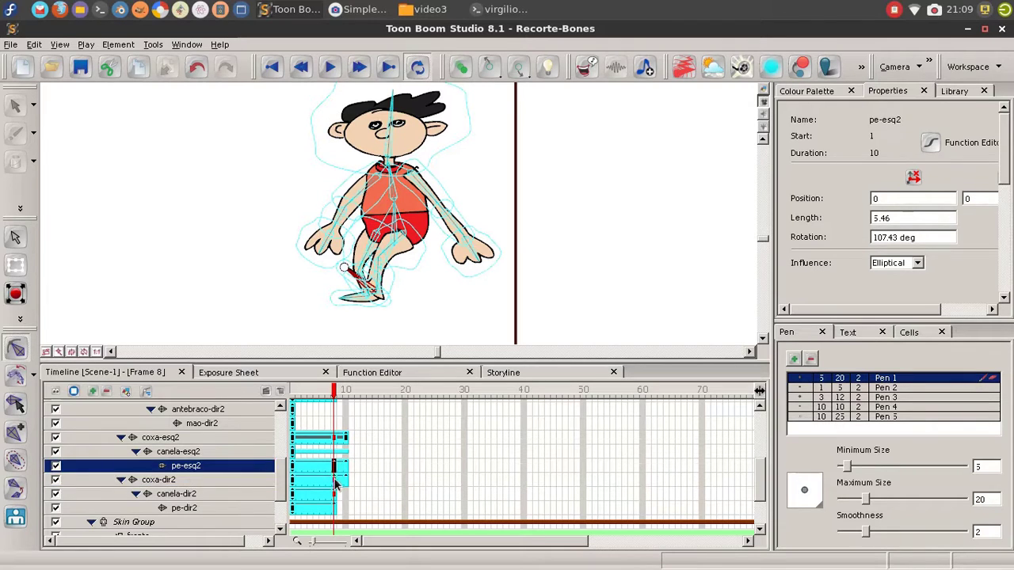
pyautogui.click(333, 480)
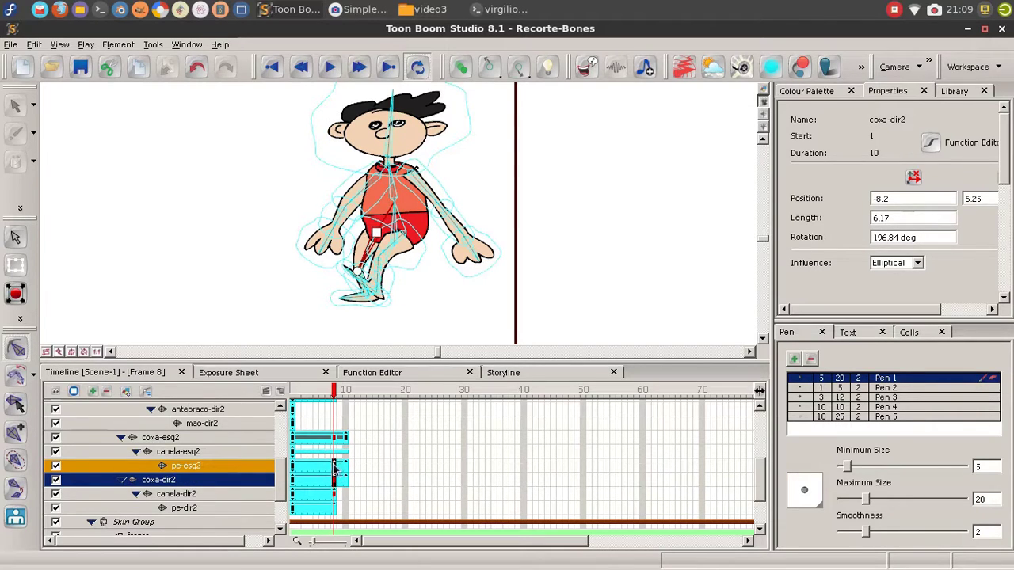
pyautogui.rightClick(334, 468)
pyautogui.click(374, 398)
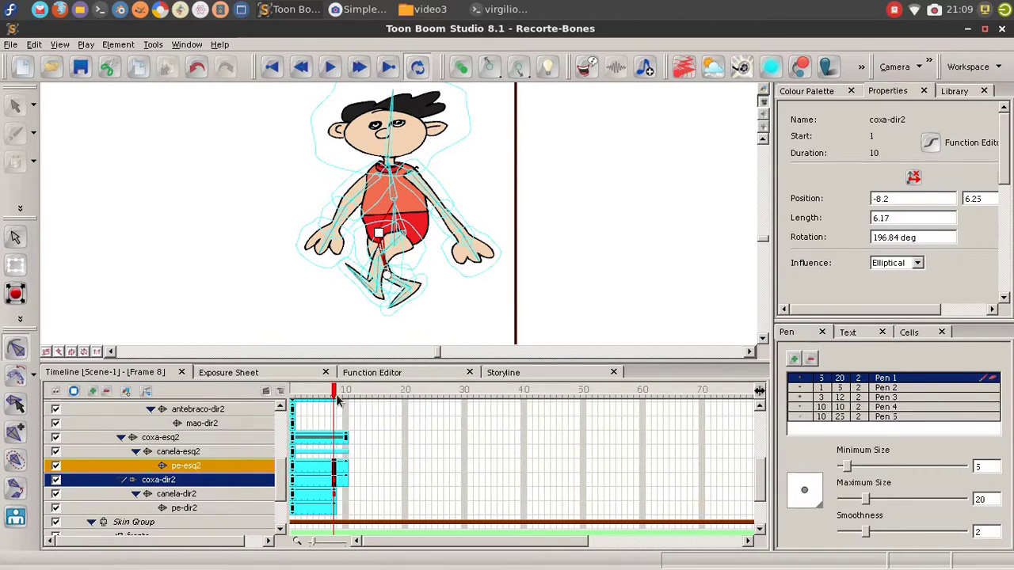
pyautogui.moveTo(337, 400)
pyautogui.mouseDown()
pyautogui.moveTo(296, 396)
pyautogui.moveTo(336, 396)
pyautogui.mouseUp()
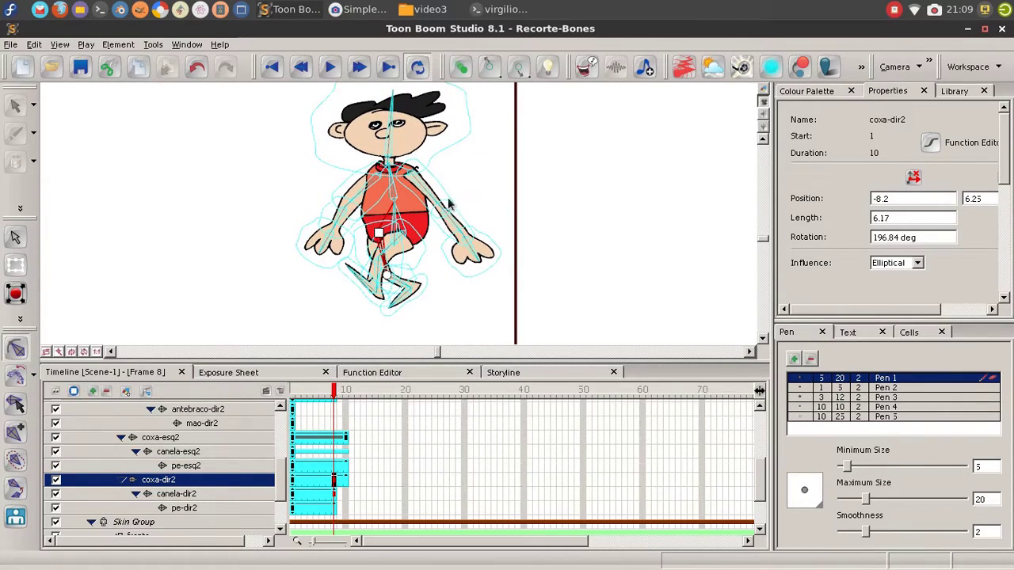
# - At frame 8, swing the braco-esq2 arm forward across the torso with its forearm raised and the braco-dir2 arm backward, then return to frame 1
pyautogui.click(427, 187)
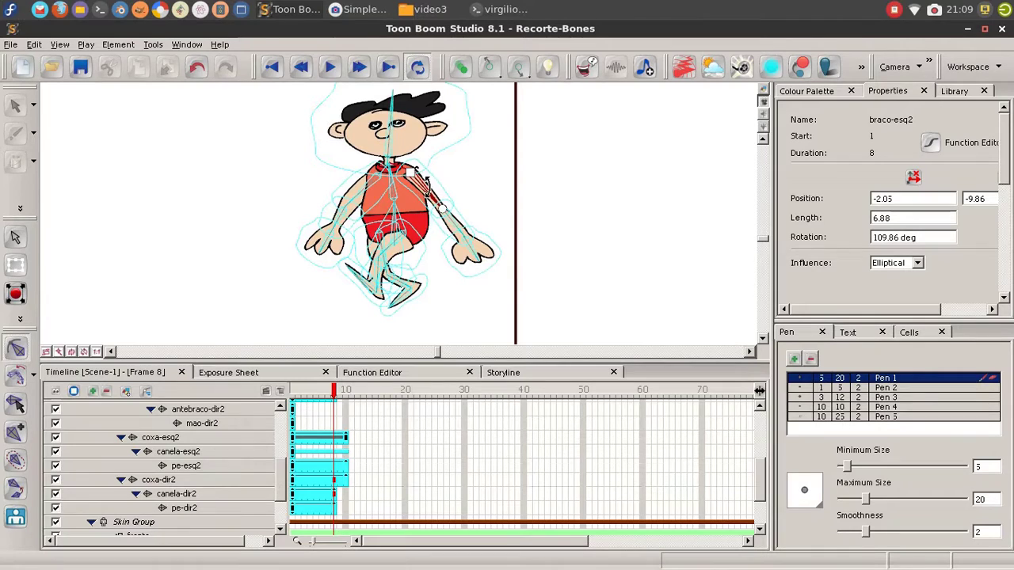
pyautogui.moveTo(427, 187); pyautogui.dragTo(398, 198)
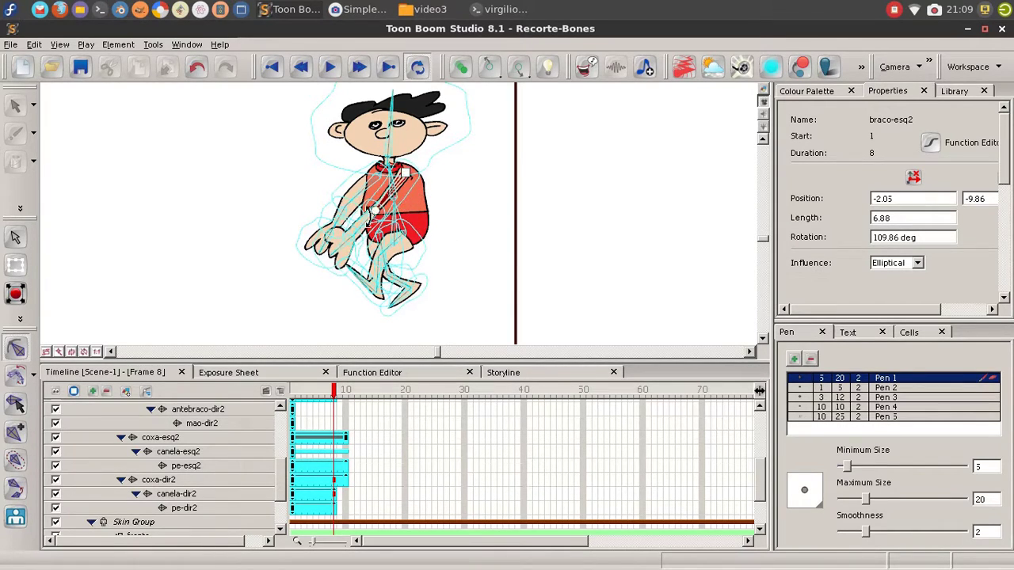
pyautogui.click(366, 224)
pyautogui.click(379, 200)
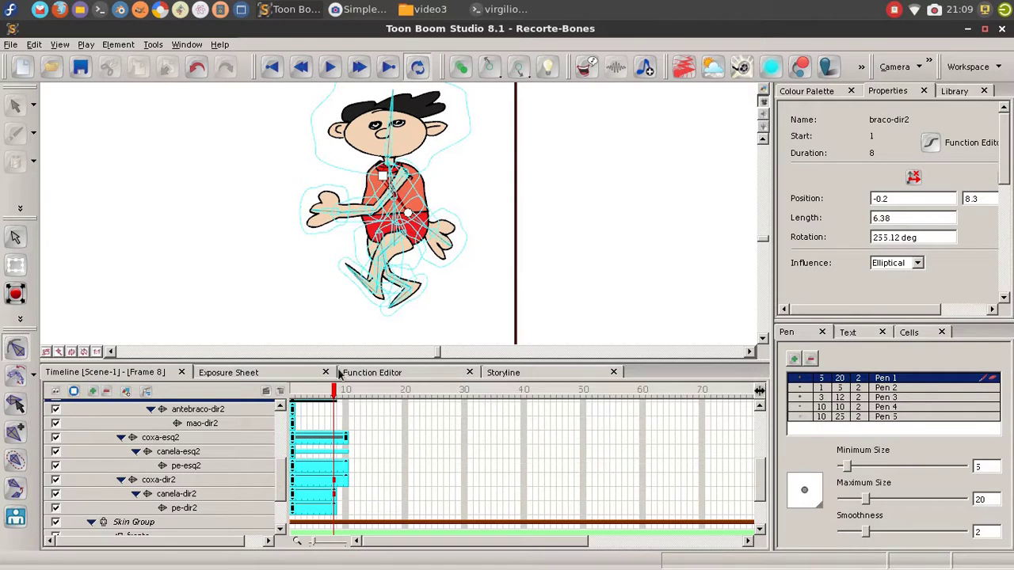
pyautogui.moveTo(334, 390); pyautogui.dragTo(293, 417)
# - Open the Lip-sync settings for the chapolin-final.m sound and examine the mouth-shape mapping
pyautogui.moveTo(436, 141); pyautogui.dragTo(398, 157)
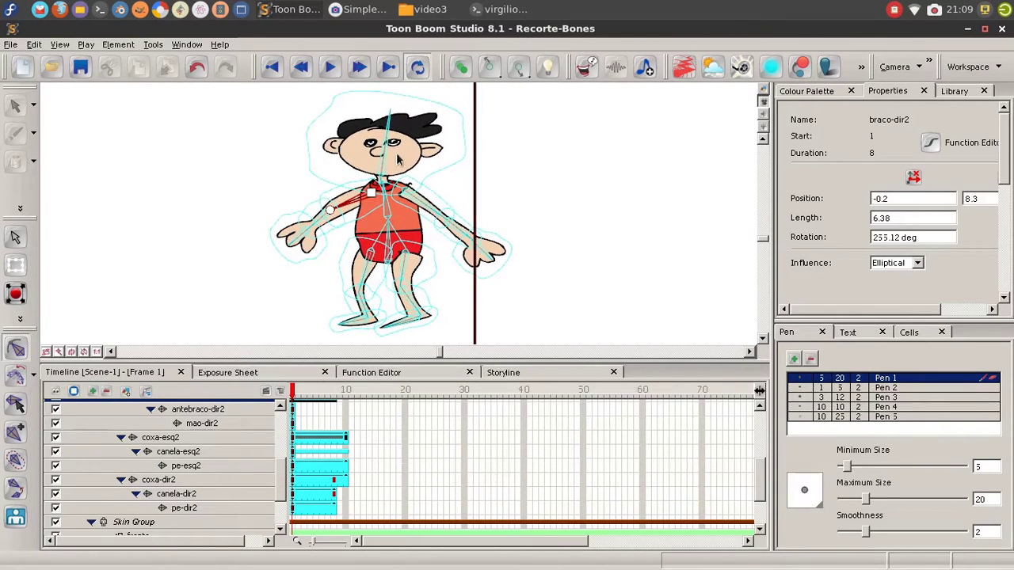
pyautogui.scroll(2, 413, 163)
pyautogui.moveTo(473, 98); pyautogui.dragTo(425, 164)
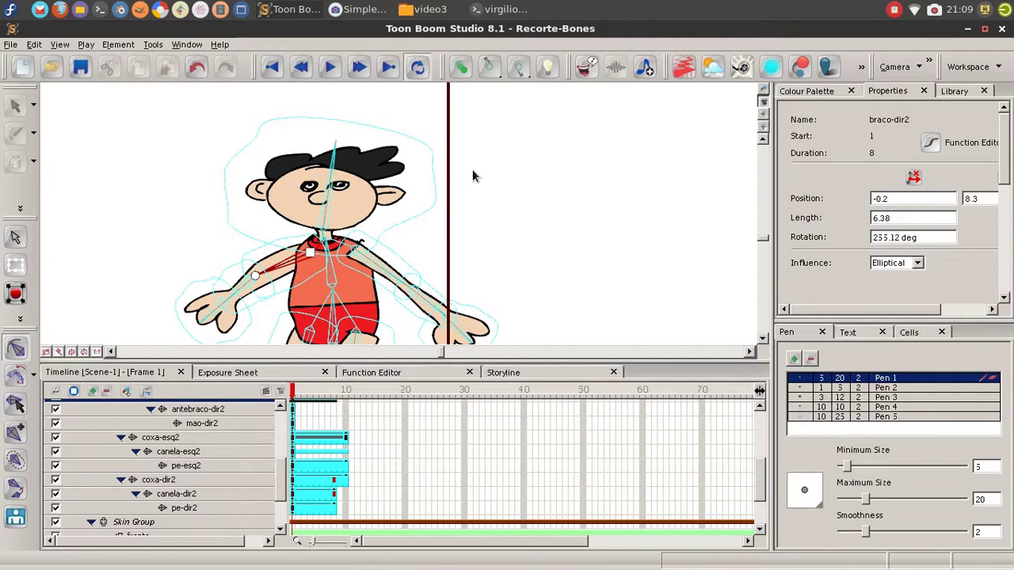
pyautogui.scroll(-3, 237, 491)
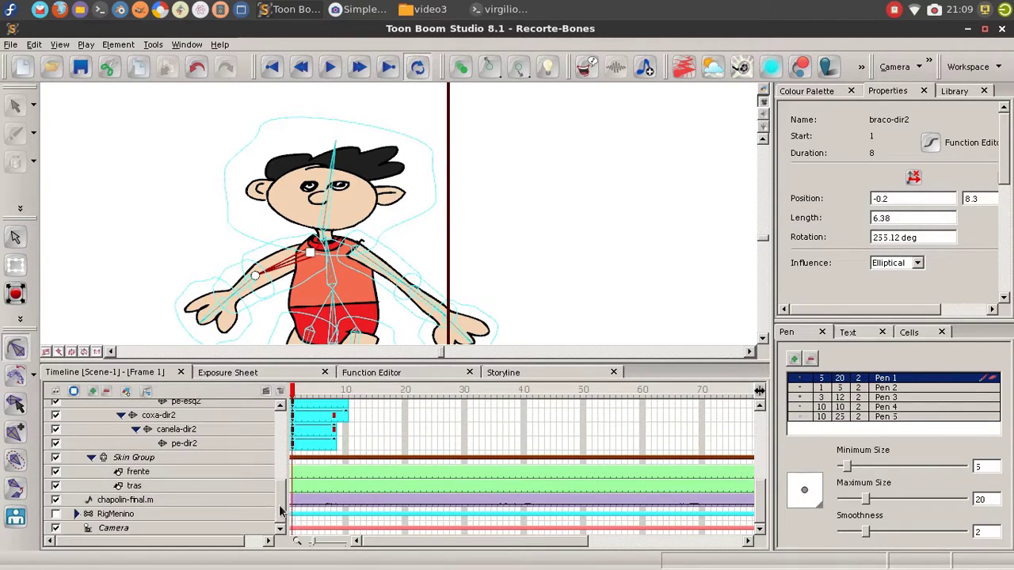
pyautogui.click(201, 500)
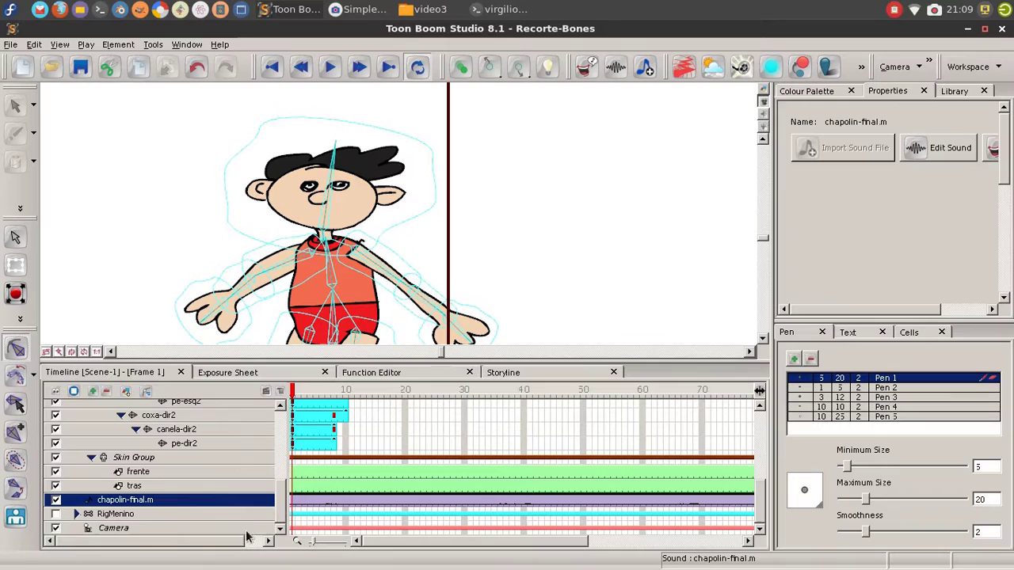
pyautogui.click(587, 70)
pyautogui.click(588, 72)
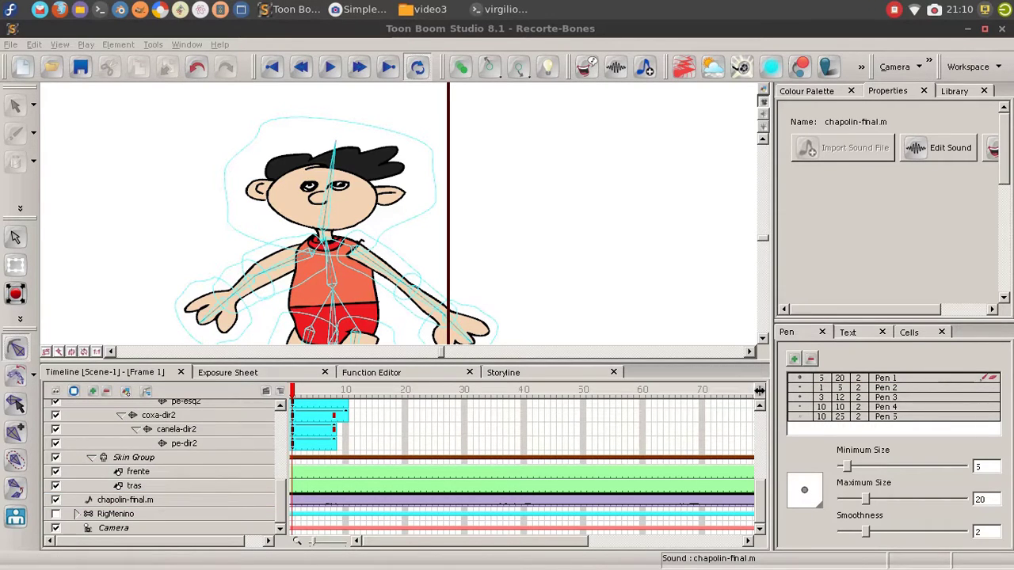
pyautogui.moveTo(595, 125); pyautogui.dragTo(730, 108)
pyautogui.scroll(-5, 869, 270)
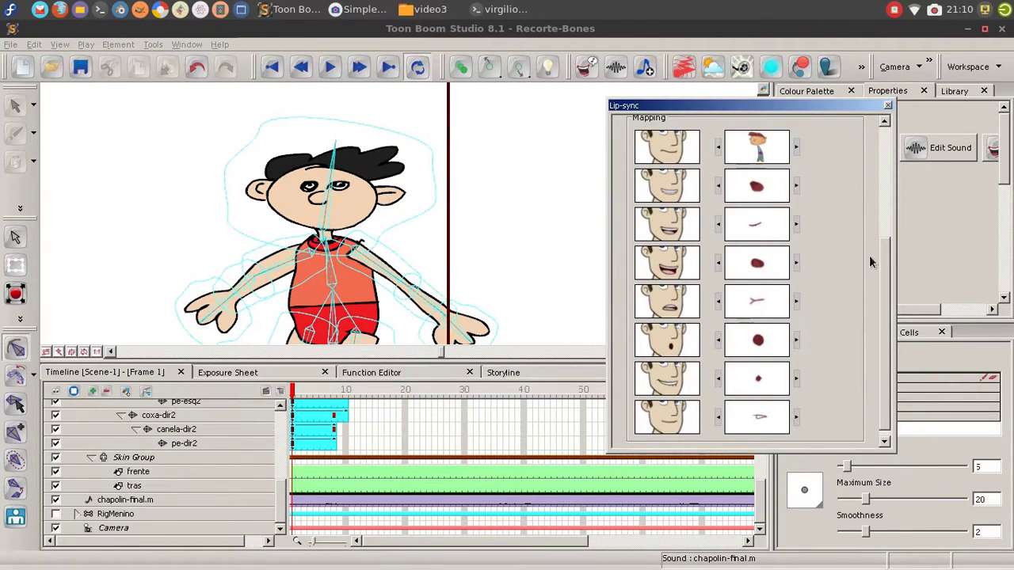
# - Examine the drawing elements available as the lip-sync mouth source, keep Corpo-recorte, and close the Lip-sync settings
pyautogui.scroll(5, 869, 261)
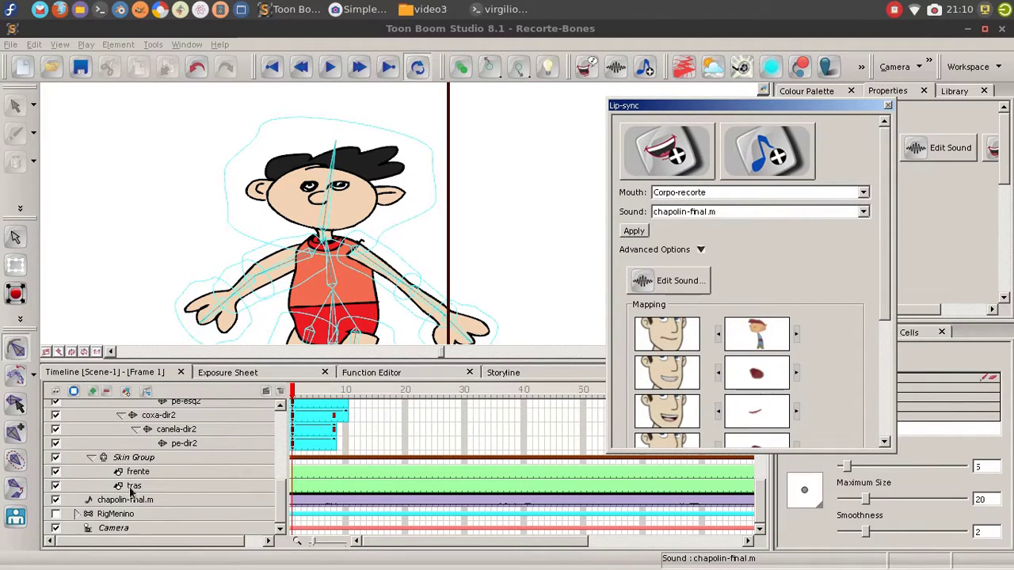
pyautogui.click(735, 193)
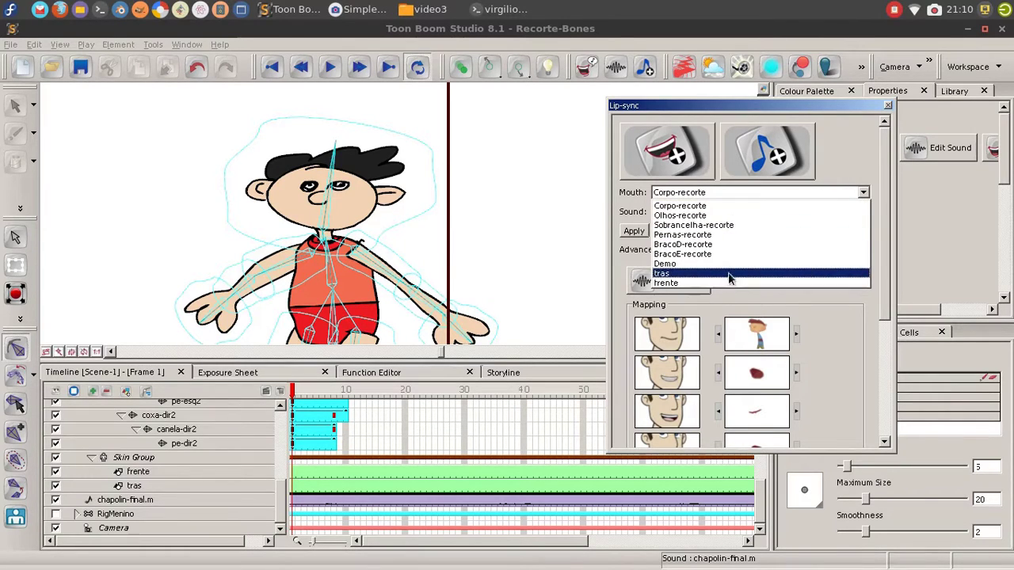
pyautogui.click(736, 207)
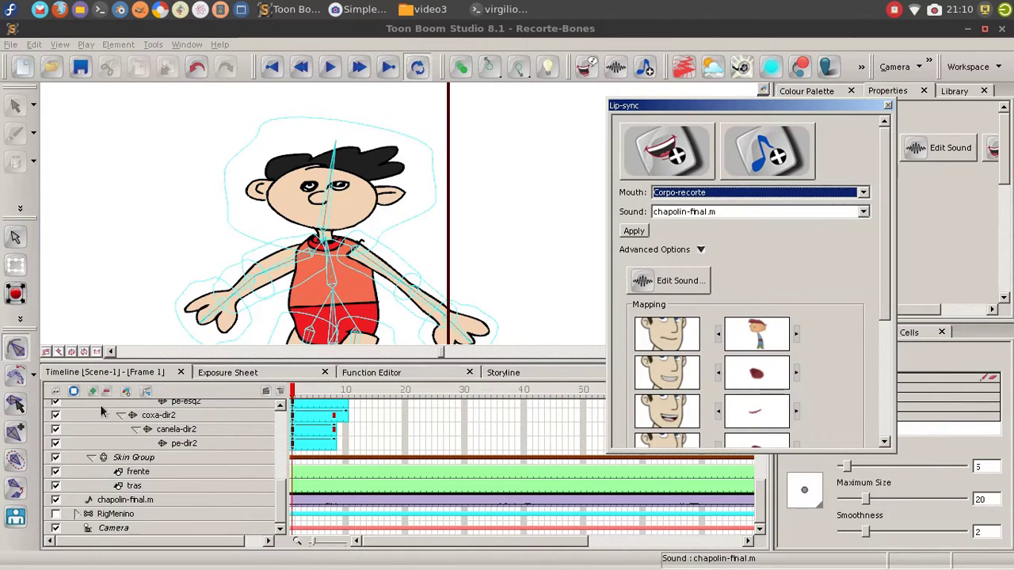
pyautogui.click(887, 107)
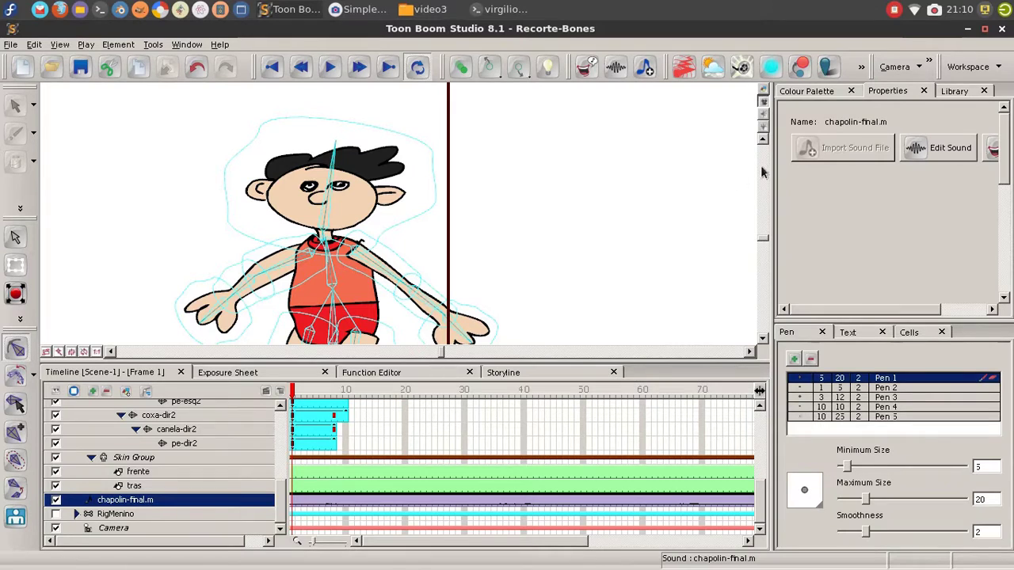
# - Add a new Drawing element named bocas above frente in the Skin Group
pyautogui.click(168, 472)
pyautogui.click(93, 392)
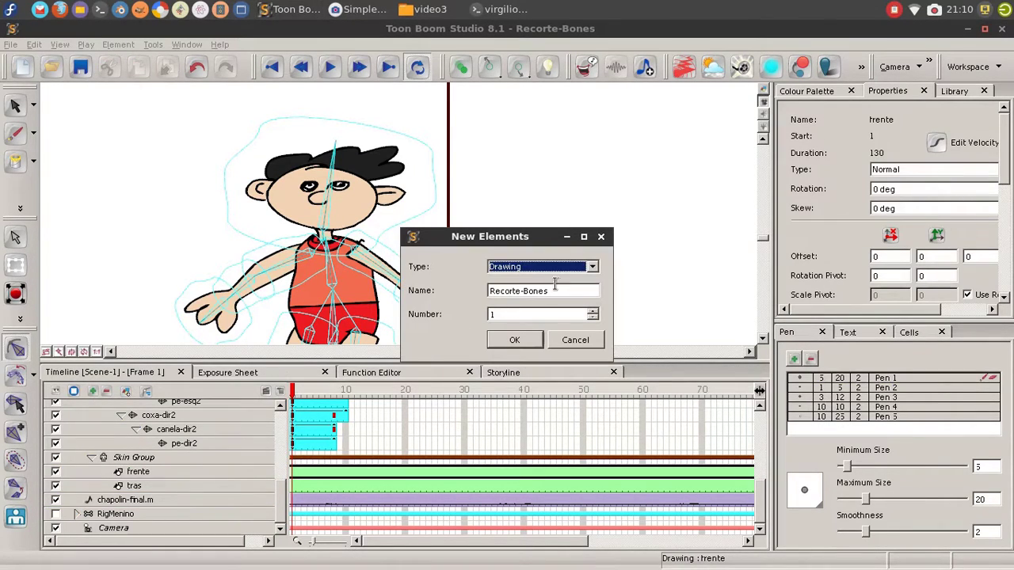
pyautogui.press('Tab')
pyautogui.write('bocas')
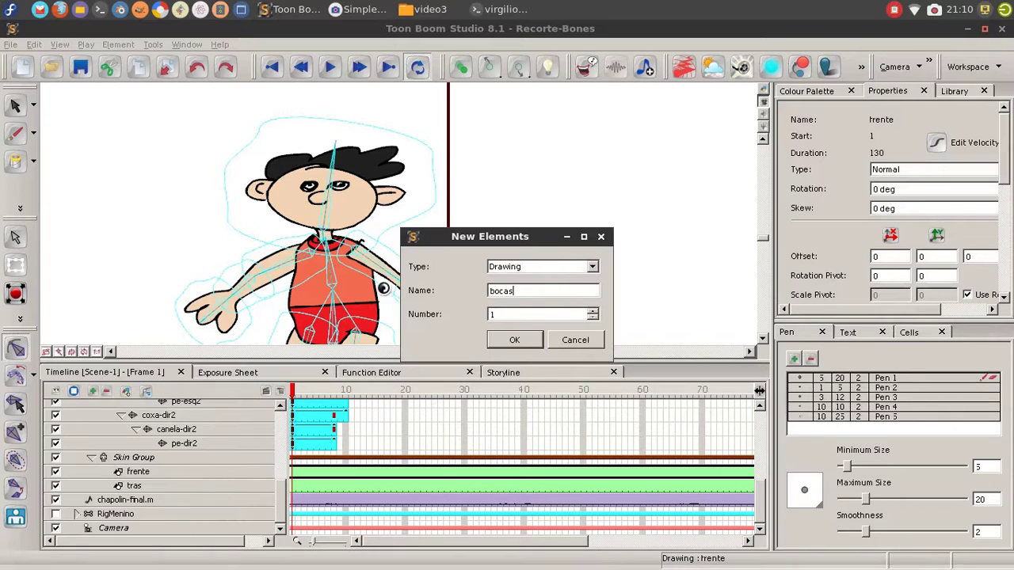
pyautogui.press('Return')
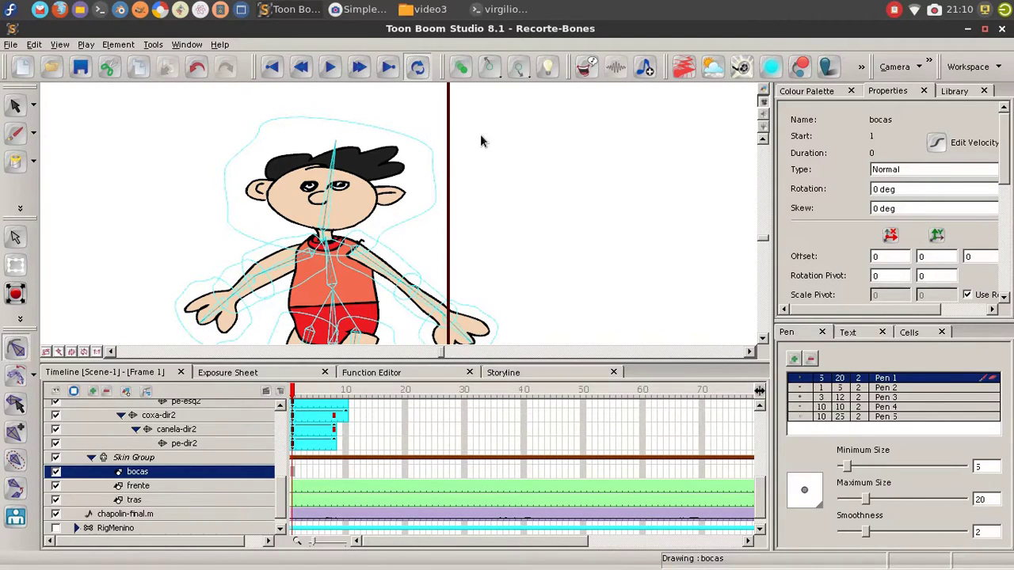
# - In bocas, draw a closed-mouth line at frame 1 and a half-open mouth with a dark-filled lower part at frame 2, beside the character
pyautogui.click(15, 135)
pyautogui.moveTo(513, 132); pyautogui.dragTo(524, 135)
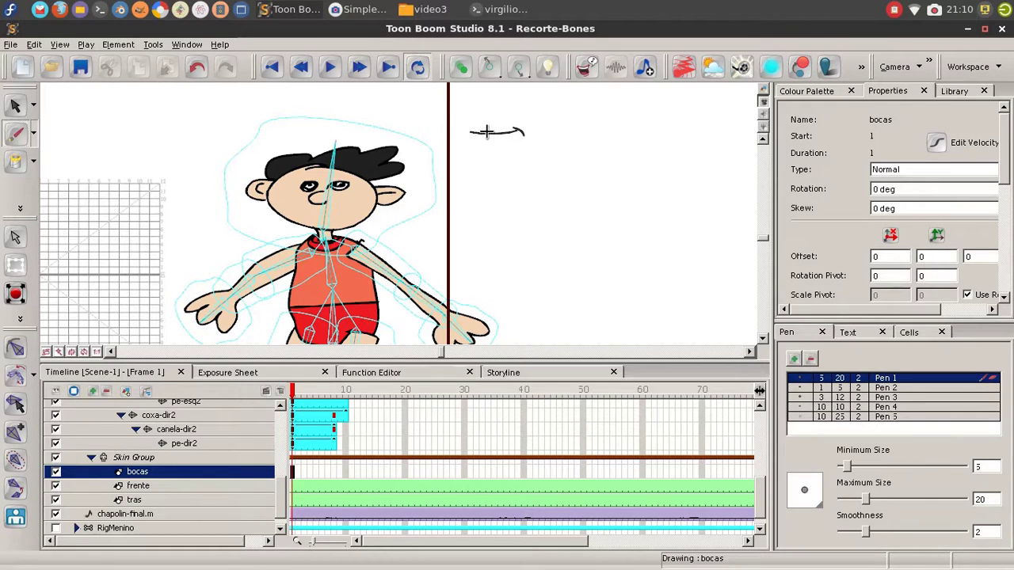
pyautogui.press('.')
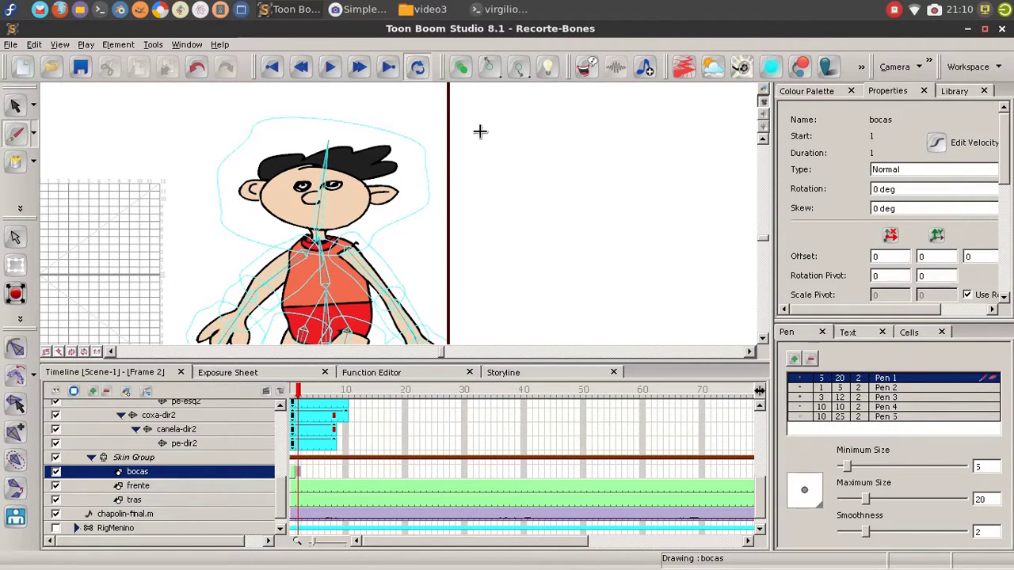
pyautogui.moveTo(478, 131)
pyautogui.mouseDown()
pyautogui.moveTo(492, 155)
pyautogui.moveTo(516, 124)
pyautogui.moveTo(482, 127)
pyautogui.moveTo(487, 135)
pyautogui.moveTo(522, 129)
pyautogui.mouseUp()
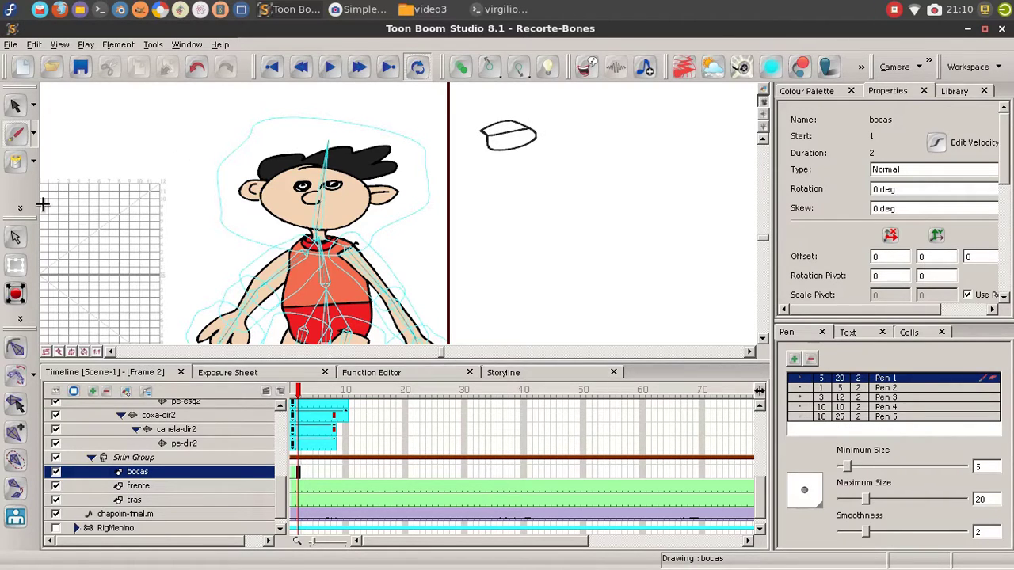
pyautogui.click(15, 162)
pyautogui.click(511, 136)
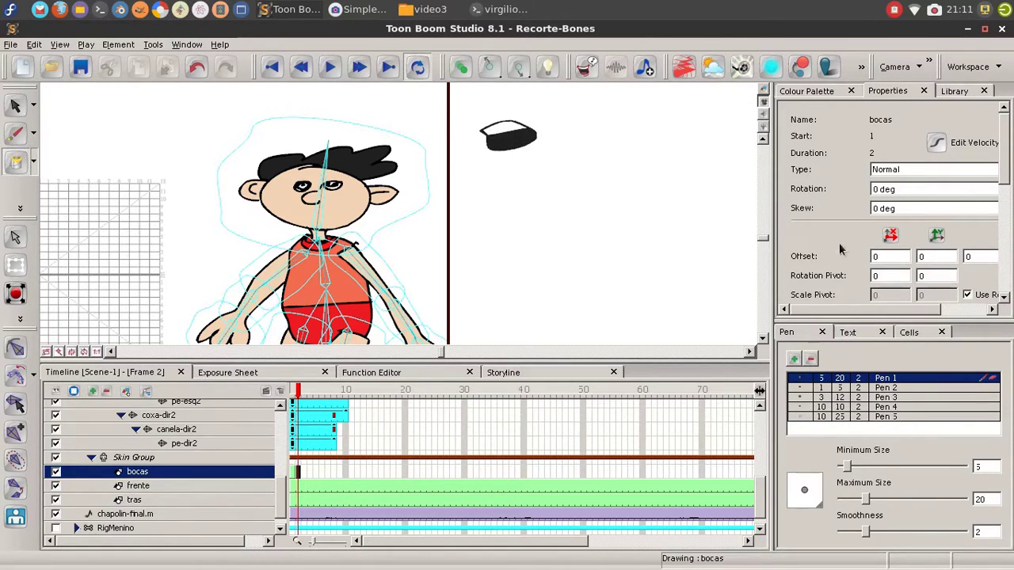
# - At frame 3 of bocas, draw a round open mouth and fill it with black Colour 1
pyautogui.click(824, 91)
pyautogui.click(801, 195)
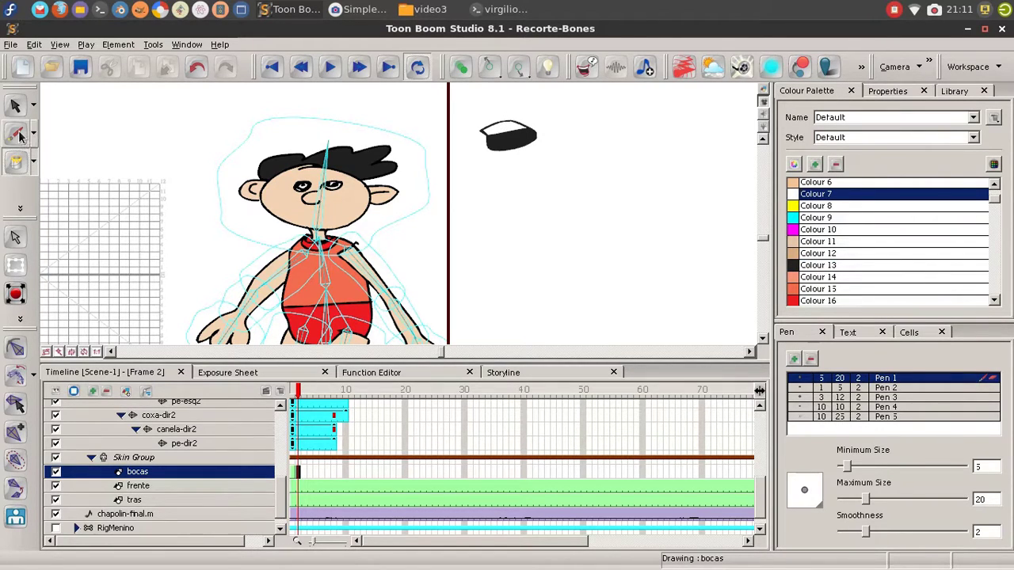
pyautogui.scroll(2, 996, 205)
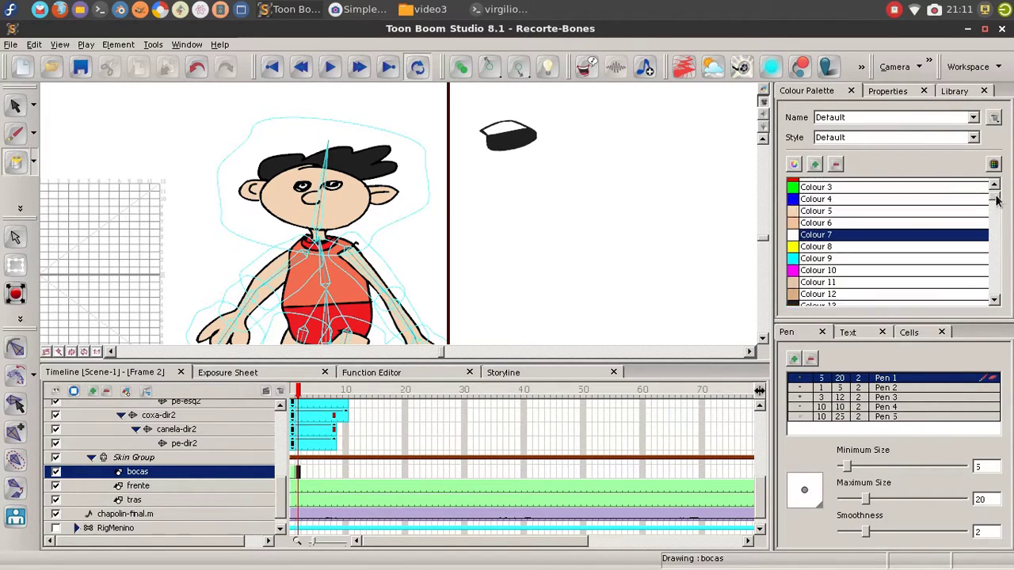
pyautogui.press('.')
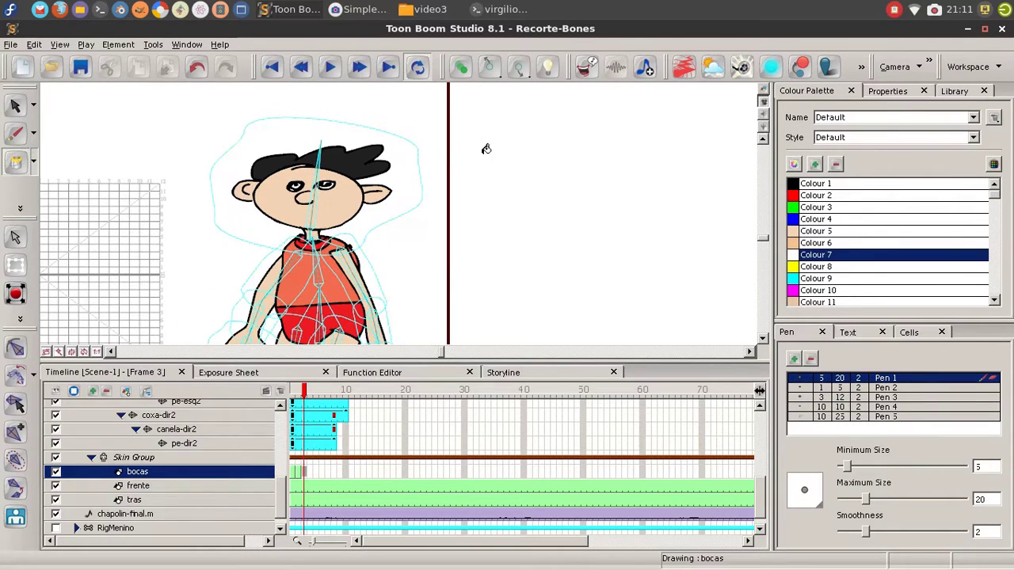
pyautogui.click(802, 183)
pyautogui.click(13, 137)
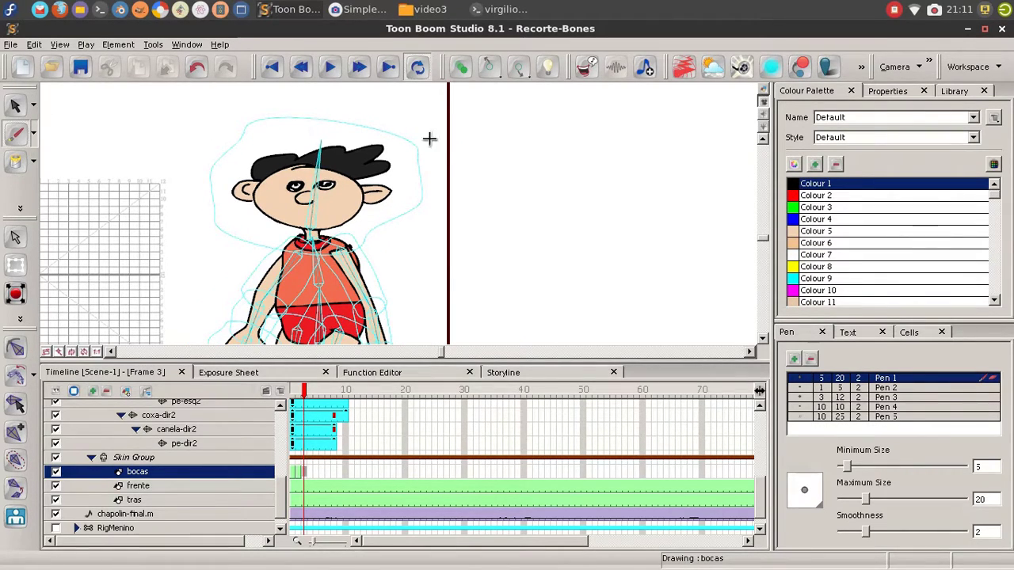
pyautogui.moveTo(488, 133)
pyautogui.mouseDown()
pyautogui.moveTo(514, 164)
pyautogui.moveTo(491, 135)
pyautogui.mouseUp()
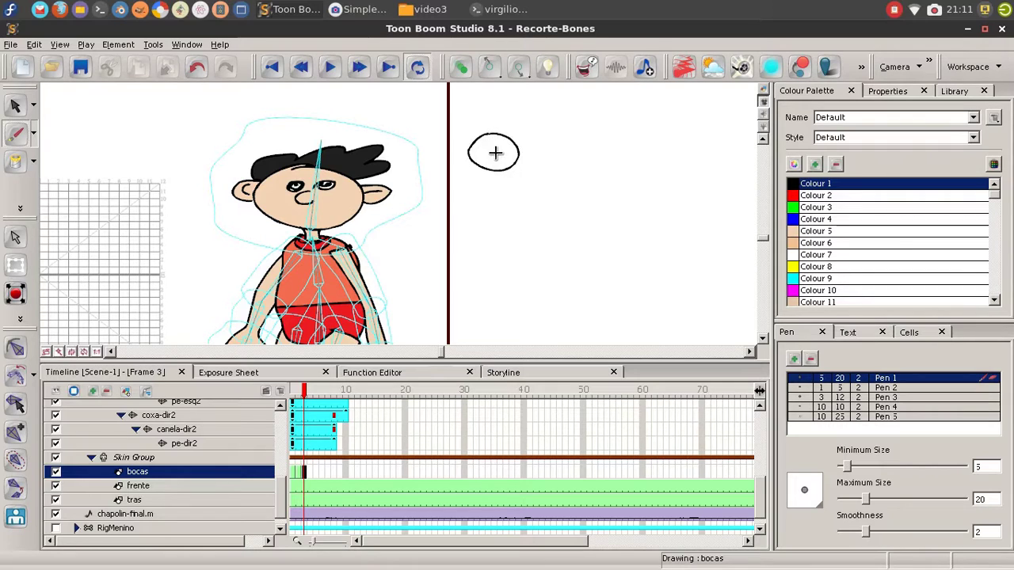
pyautogui.click(16, 160)
pyautogui.click(492, 149)
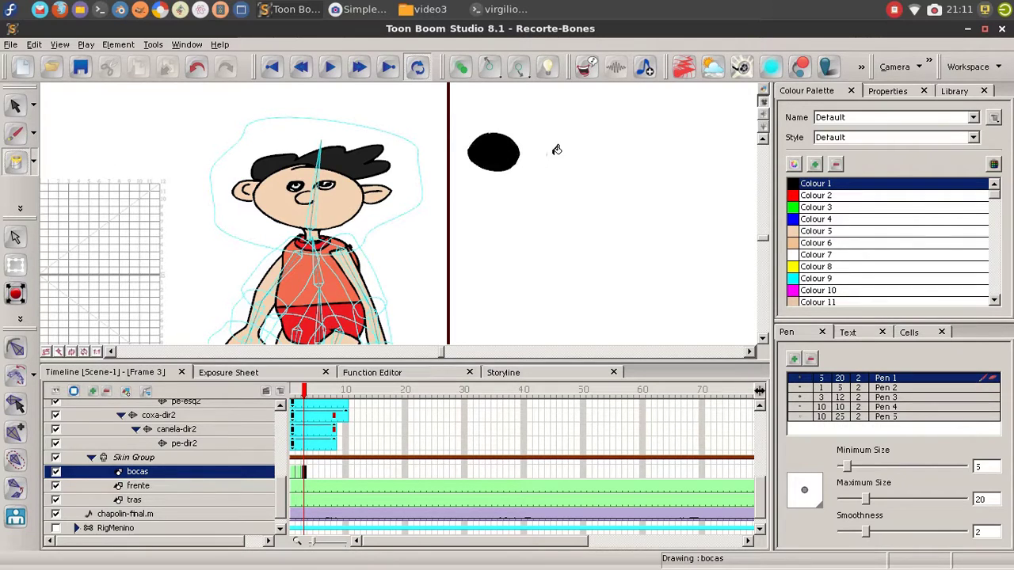
# - In bocas, draw a small black mouth with lip lines at frame 4 and a line mouth crossed by short strokes at frame 5
pyautogui.hotkey('alt', 's')
pyautogui.press('.')
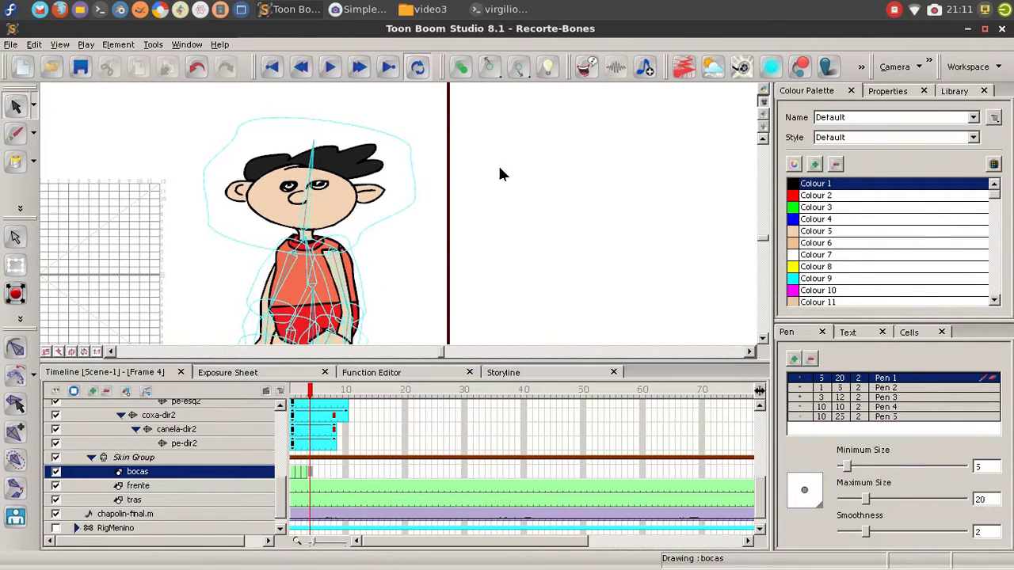
pyautogui.click(13, 136)
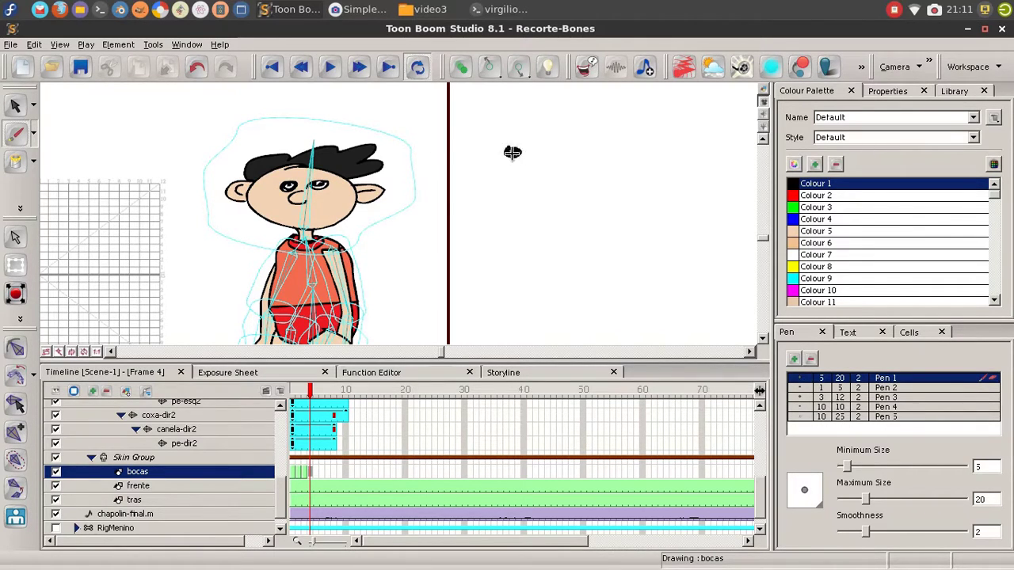
pyautogui.moveTo(513, 152)
pyautogui.mouseDown()
pyautogui.moveTo(532, 162)
pyautogui.moveTo(520, 142)
pyautogui.moveTo(528, 140)
pyautogui.moveTo(503, 149)
pyautogui.mouseUp()
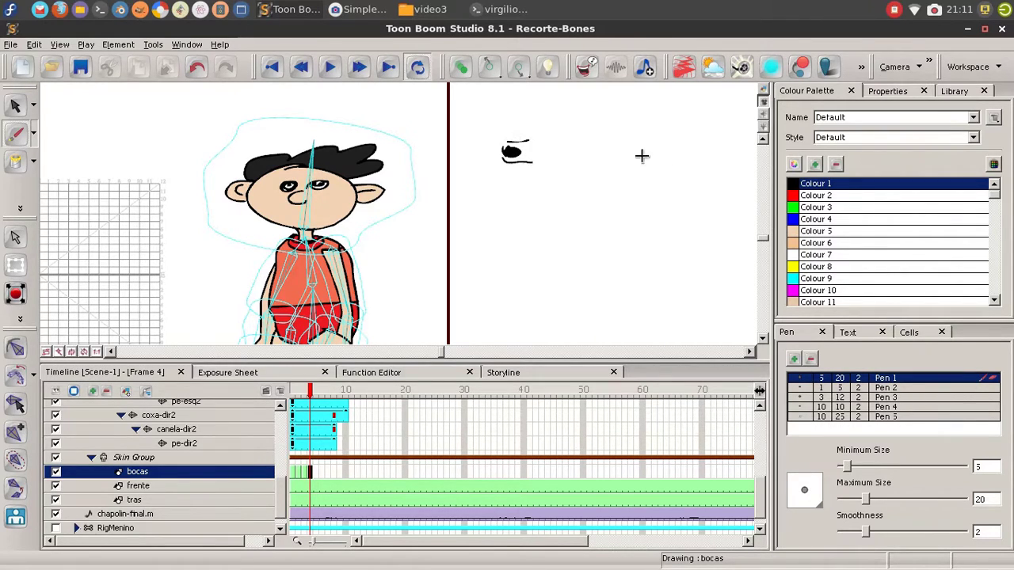
pyautogui.press('.')
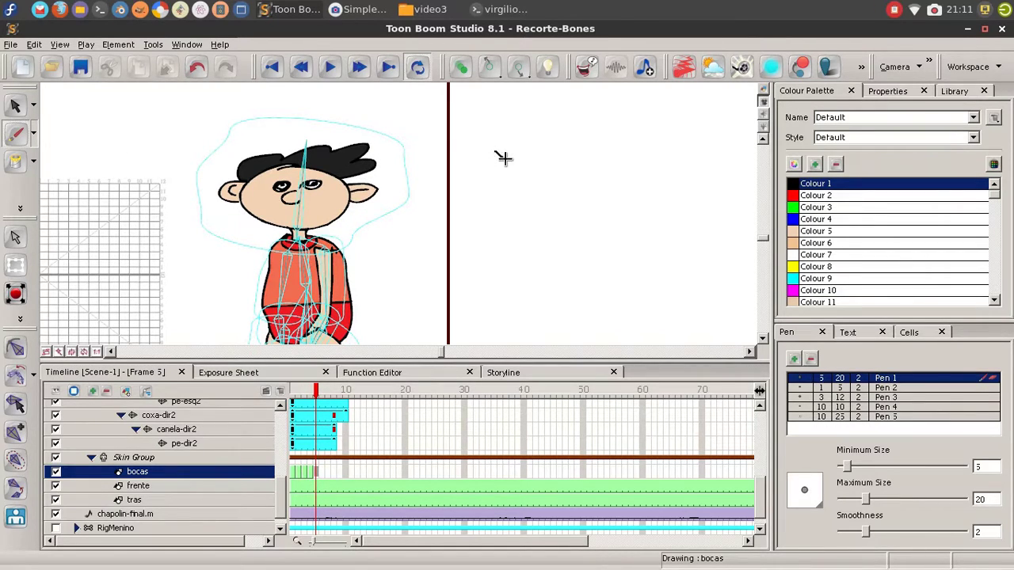
pyautogui.moveTo(503, 158)
pyautogui.mouseDown()
pyautogui.moveTo(494, 169)
pyautogui.moveTo(543, 156)
pyautogui.moveTo(518, 167)
pyautogui.moveTo(533, 167)
pyautogui.mouseUp()
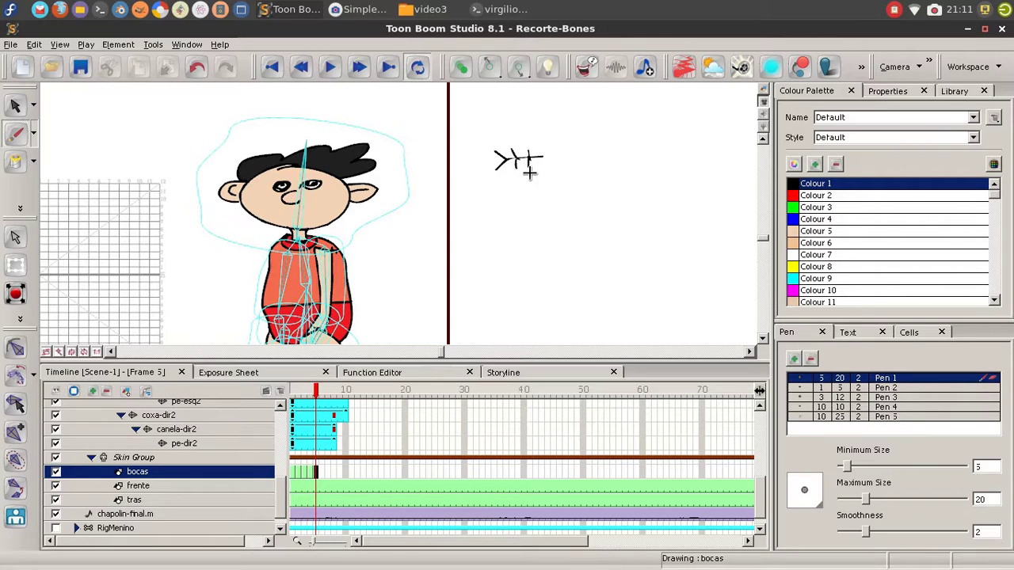
# - At frame 6 of bocas, draw a mouth showing a row of teeth and choose white Colour 7 for painting
pyautogui.press('.')
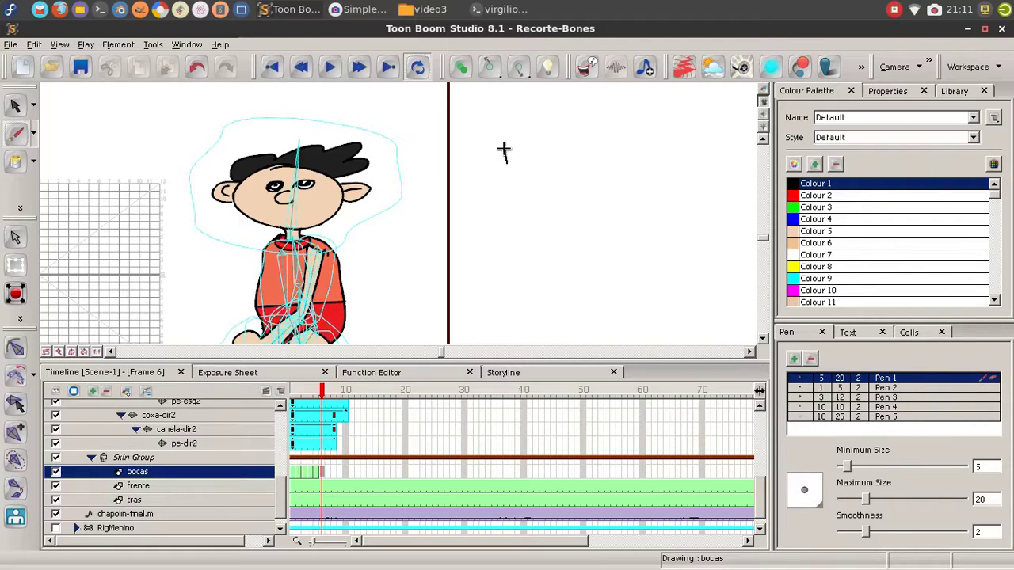
pyautogui.moveTo(497, 152)
pyautogui.mouseDown()
pyautogui.moveTo(546, 152)
pyautogui.moveTo(506, 165)
pyautogui.moveTo(553, 156)
pyautogui.moveTo(511, 155)
pyautogui.moveTo(547, 162)
pyautogui.mouseUp()
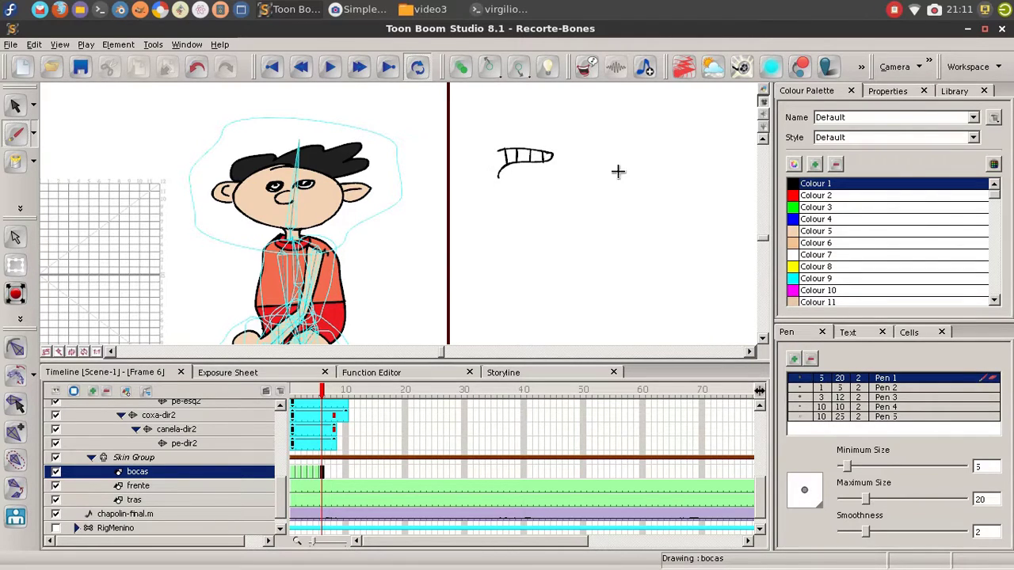
pyautogui.click(815, 255)
pyautogui.click(14, 161)
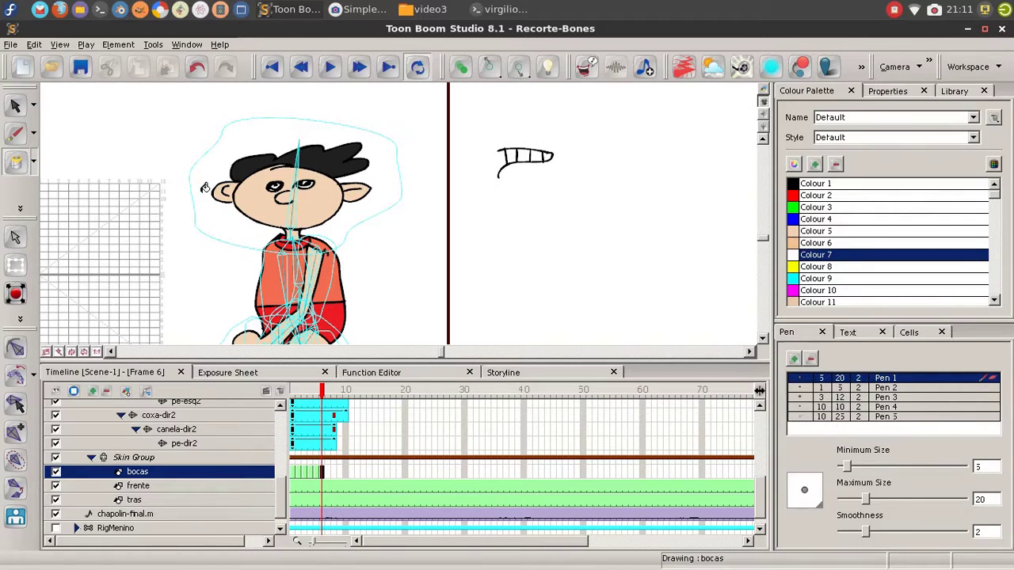
# - At frame 7 of bocas, draw an oval mouth split by two lines, fill its middle band black, and choose white Colour 7 for painting
pyautogui.press('.')
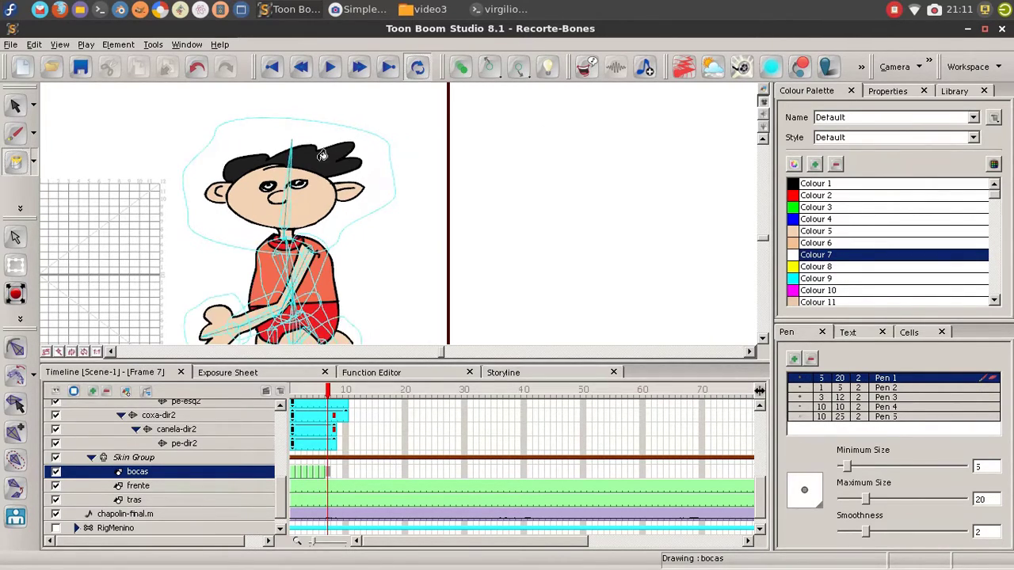
pyautogui.click(23, 136)
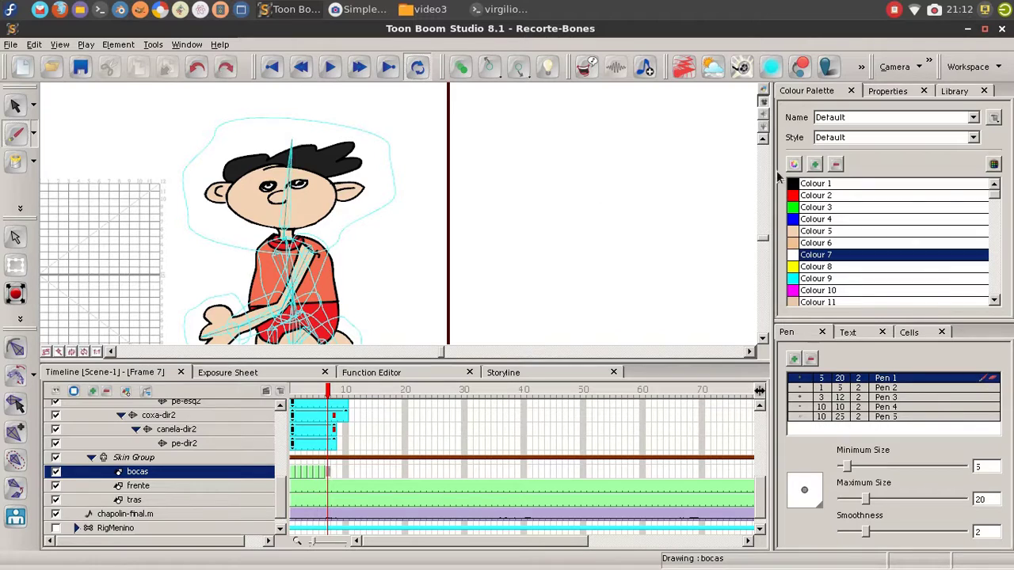
pyautogui.click(816, 183)
pyautogui.moveTo(536, 156)
pyautogui.mouseDown()
pyautogui.moveTo(494, 182)
pyautogui.moveTo(541, 185)
pyautogui.moveTo(550, 164)
pyautogui.moveTo(535, 157)
pyautogui.moveTo(491, 170)
pyautogui.moveTo(543, 163)
pyautogui.moveTo(494, 178)
pyautogui.moveTo(555, 174)
pyautogui.mouseUp()
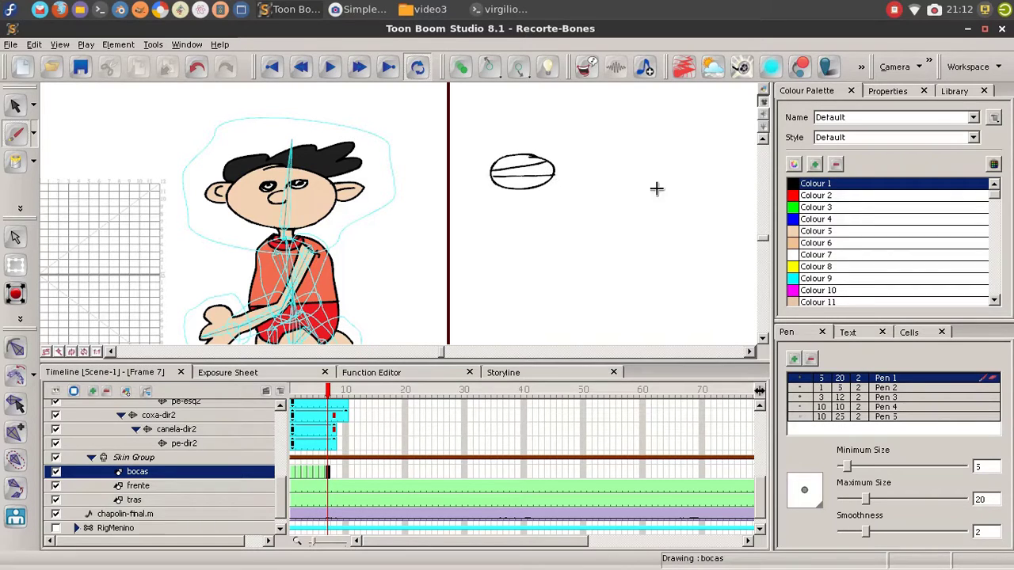
pyautogui.click(15, 161)
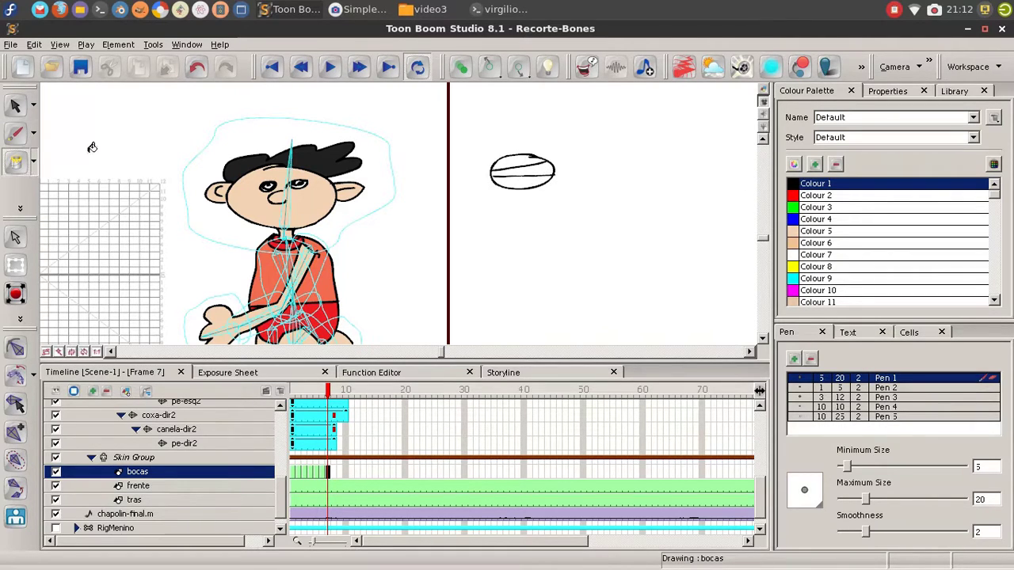
pyautogui.click(533, 168)
pyautogui.click(15, 133)
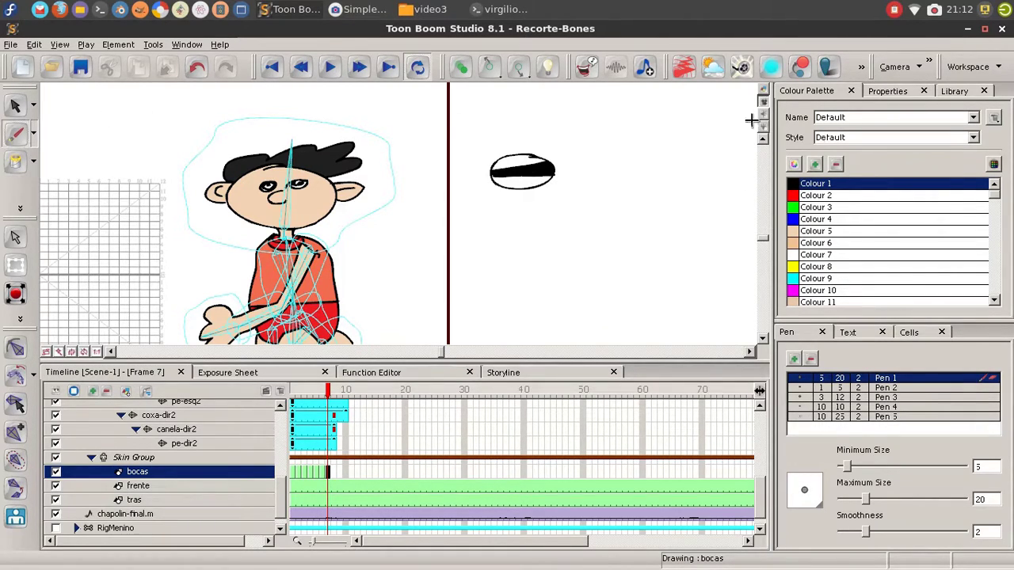
pyautogui.click(796, 254)
pyautogui.click(17, 166)
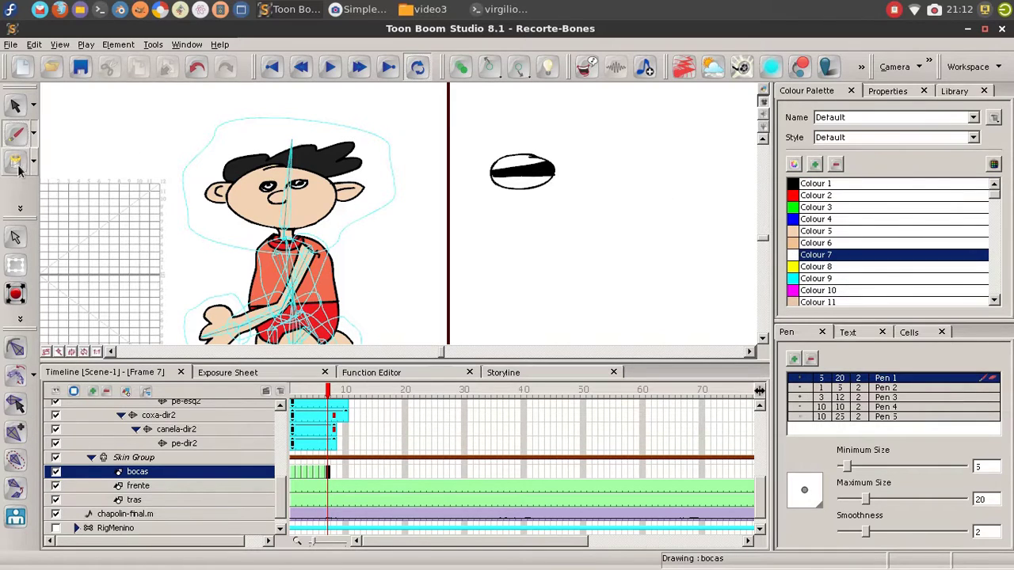
pyautogui.click(17, 164)
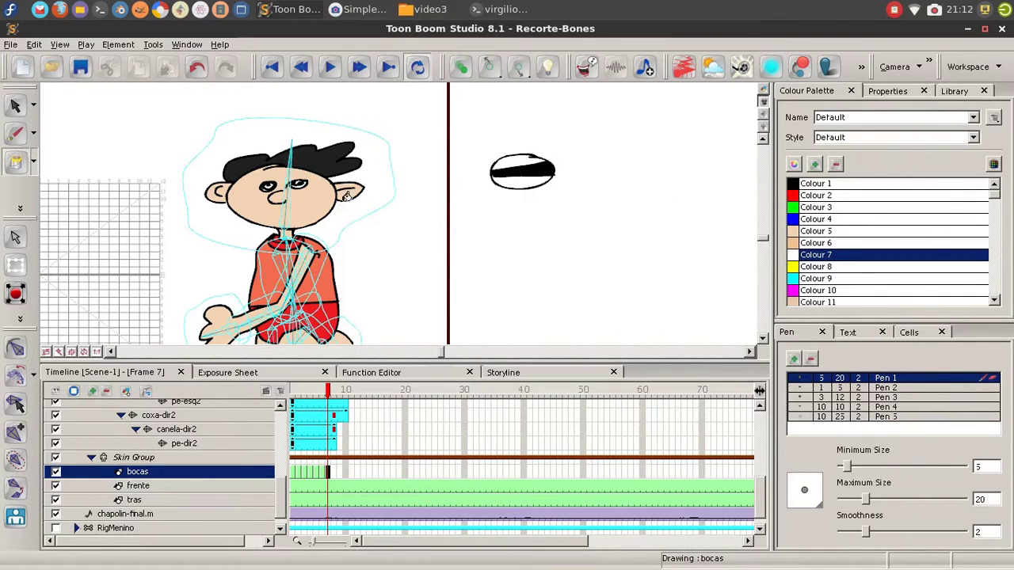
# - Open the Lip-sync dialog for the chapolin-final.m sound and choose bocas as the mouth element
pyautogui.click(303, 515)
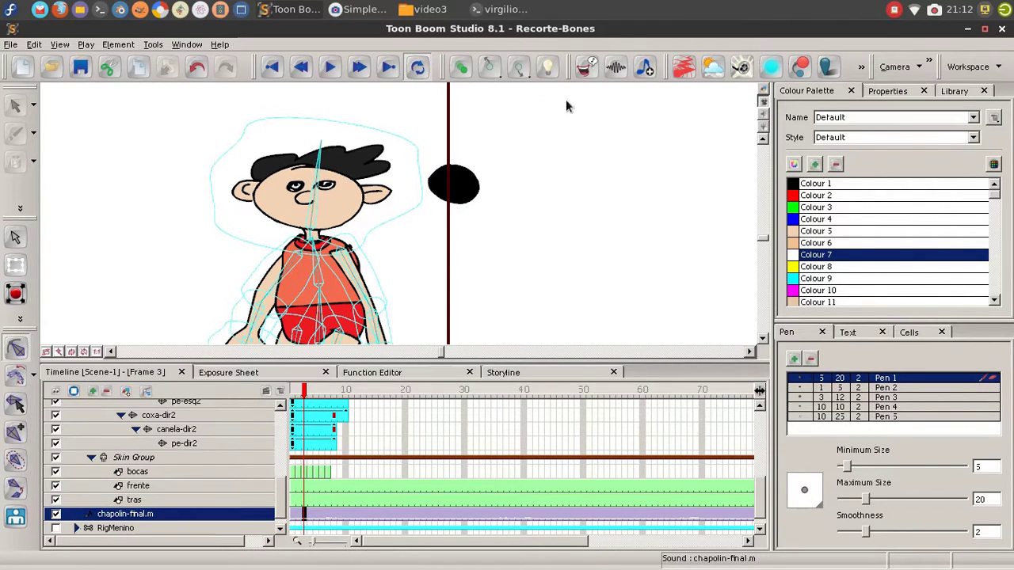
pyautogui.click(586, 68)
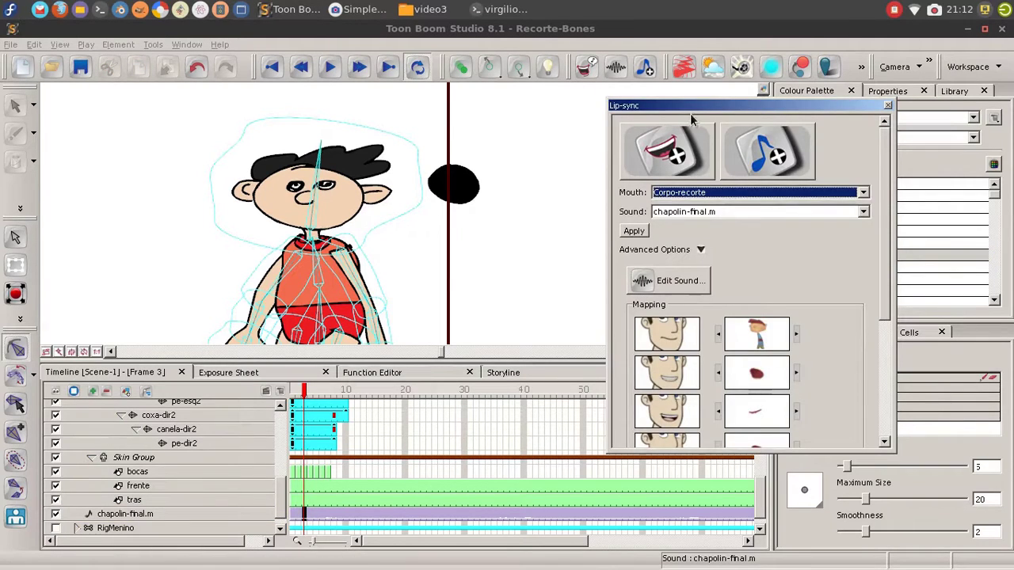
pyautogui.moveTo(689, 113)
pyautogui.mouseDown()
pyautogui.moveTo(663, 108)
pyautogui.moveTo(681, 103)
pyautogui.mouseUp()
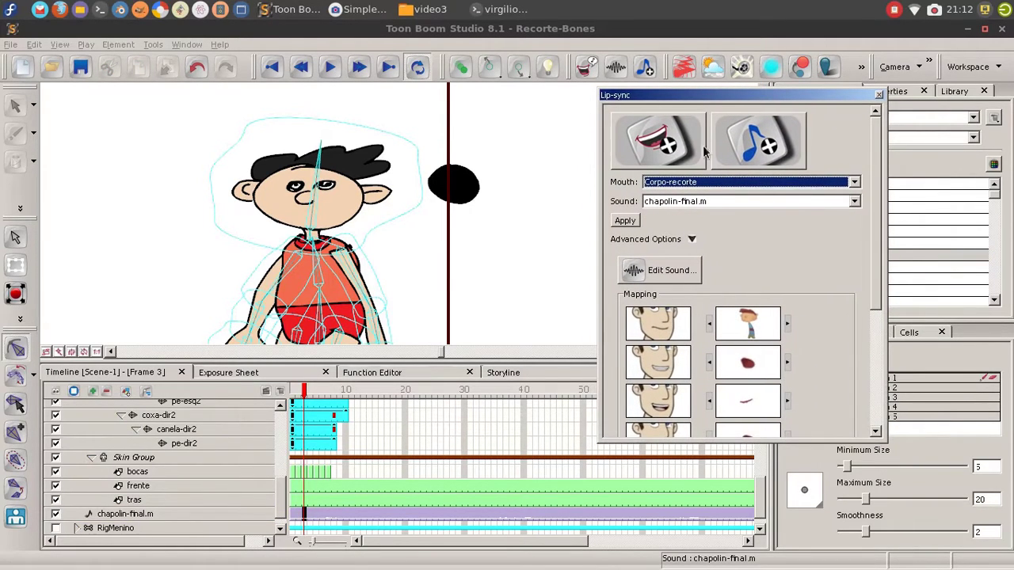
pyautogui.click(692, 187)
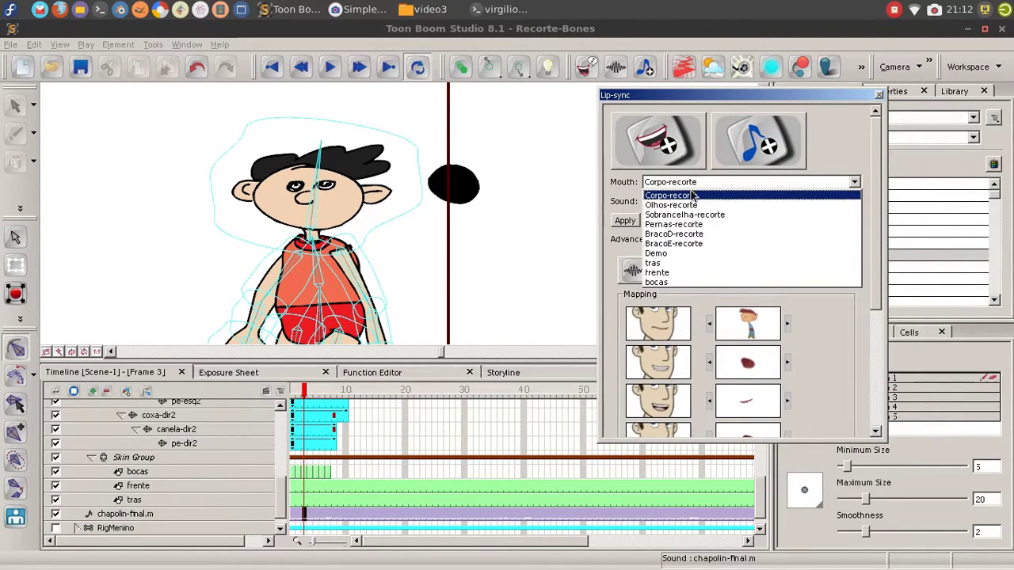
pyautogui.click(698, 281)
# - In the lip-sync mapping, assign the curved-line mouth to the first mouth shape and the black-banded oval mouth to the second
pyautogui.moveTo(877, 279); pyautogui.dragTo(856, 358)
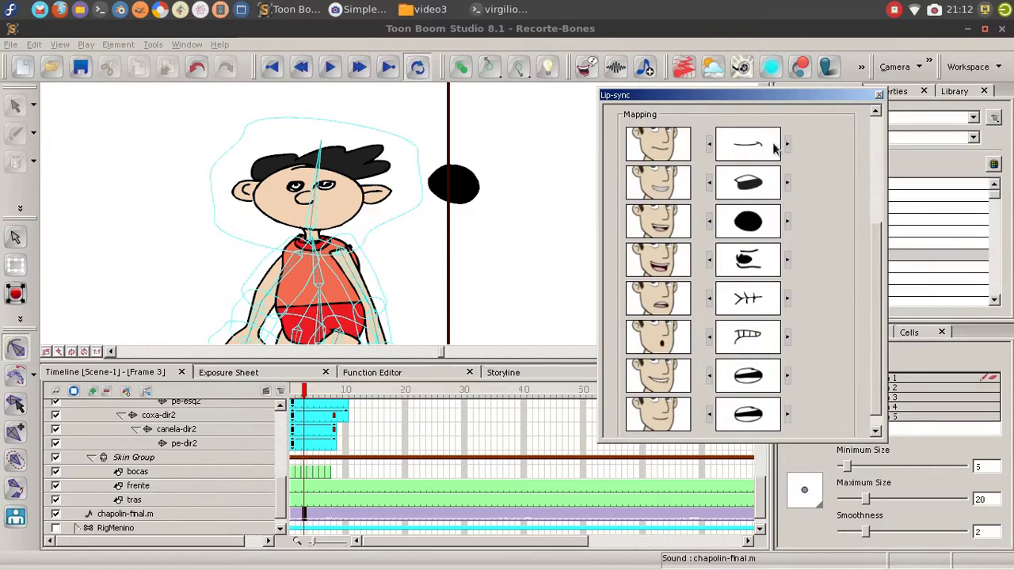
pyautogui.click(709, 144)
pyautogui.click(786, 144)
pyautogui.click(708, 186)
pyautogui.click(705, 189)
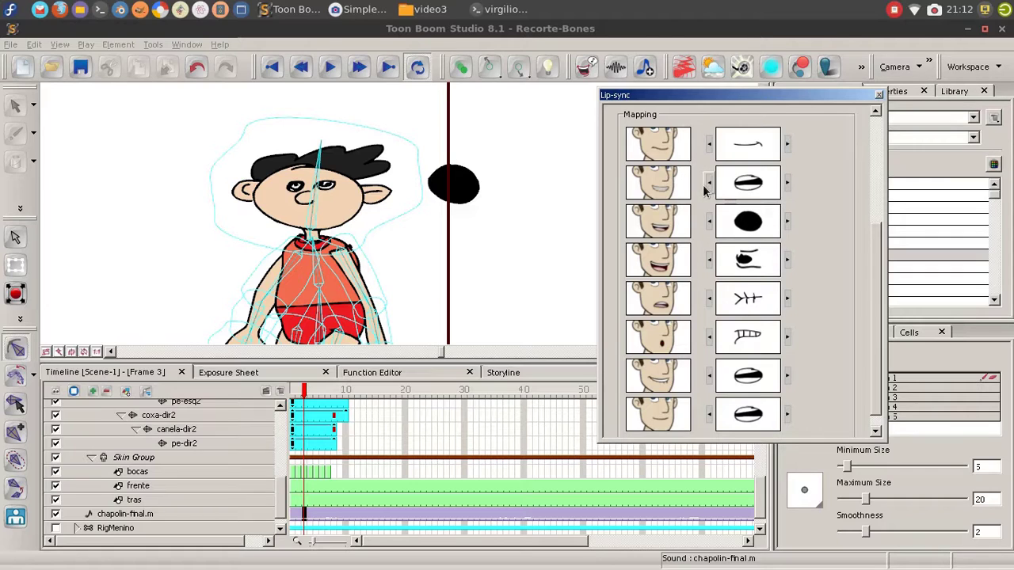
pyautogui.click(705, 187)
pyautogui.click(786, 183)
# - Assign the open mouth with a white upper band and black filling to the third and fourth mouth shapes in the mapping
pyautogui.click(709, 223)
pyautogui.click(709, 223)
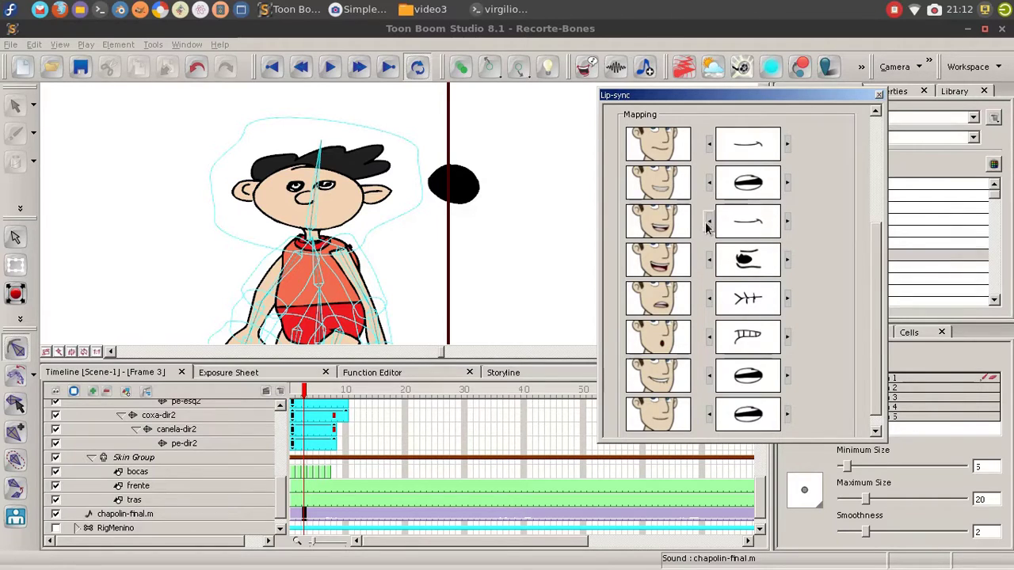
pyautogui.click(787, 223)
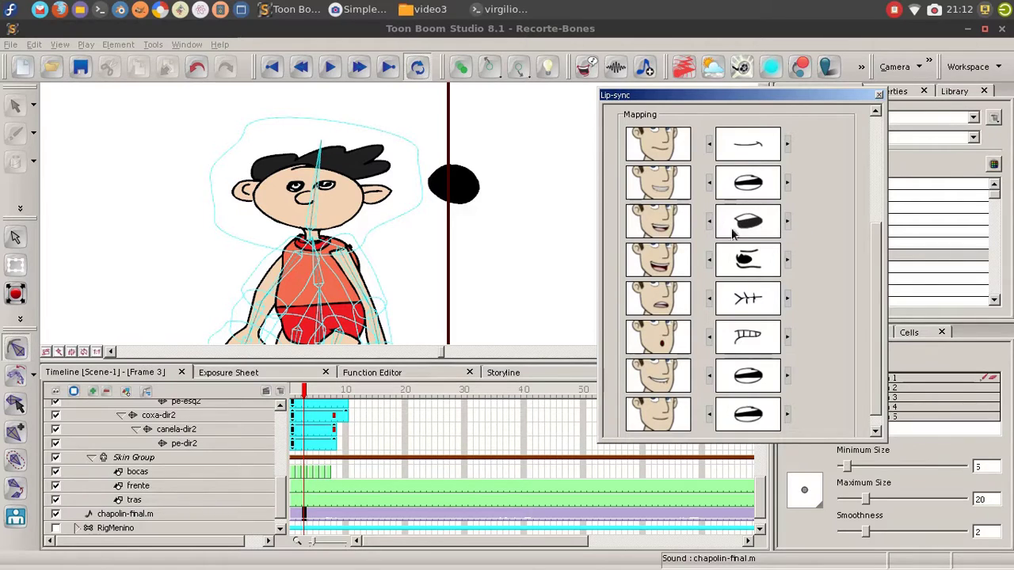
pyautogui.click(710, 266)
pyautogui.click(709, 264)
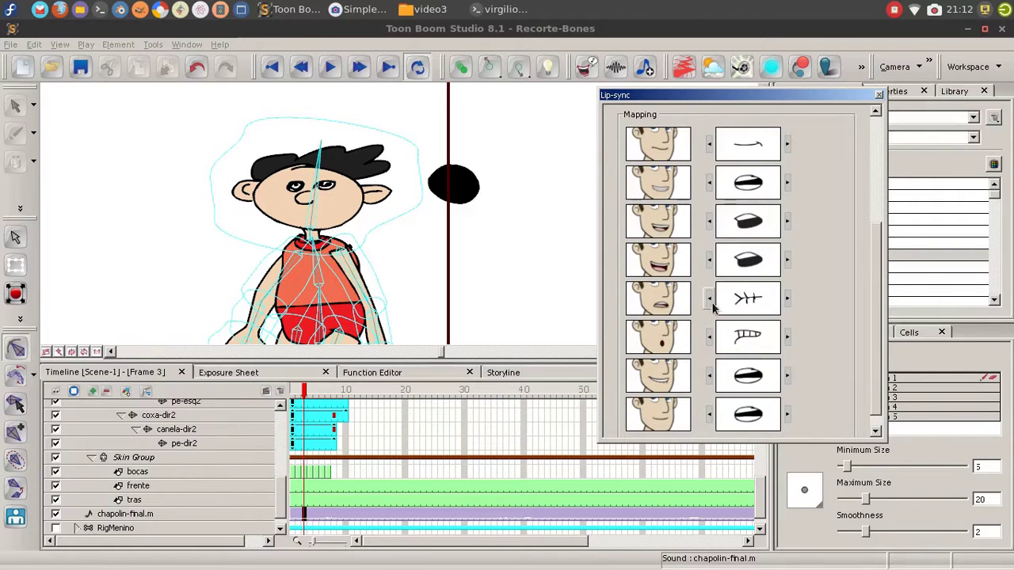
# - Browse the drawings for the fifth mouth shape and assign it the black-banded oval mouth
pyautogui.click(709, 298)
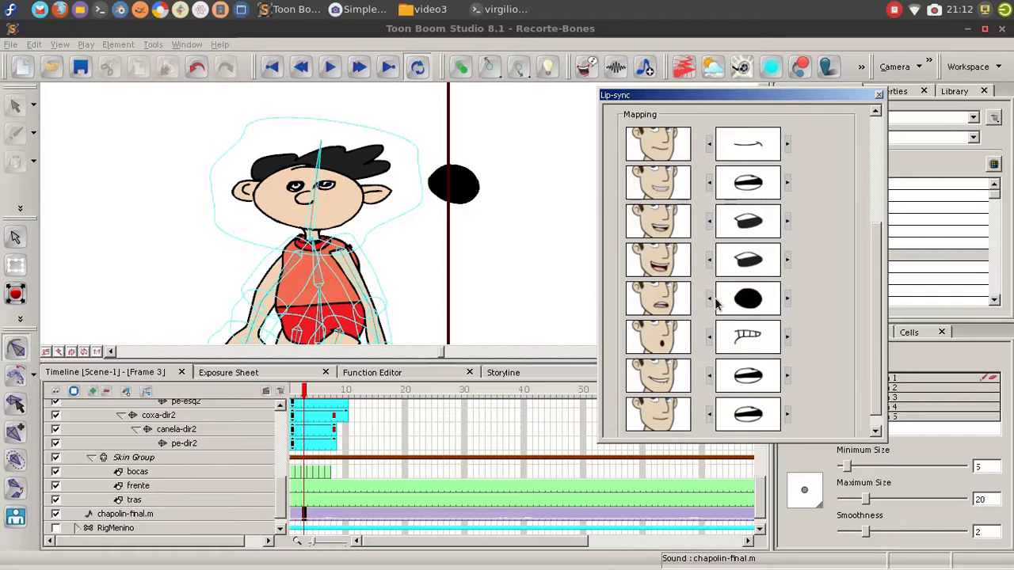
pyautogui.click(788, 299)
pyautogui.click(788, 300)
pyautogui.click(788, 299)
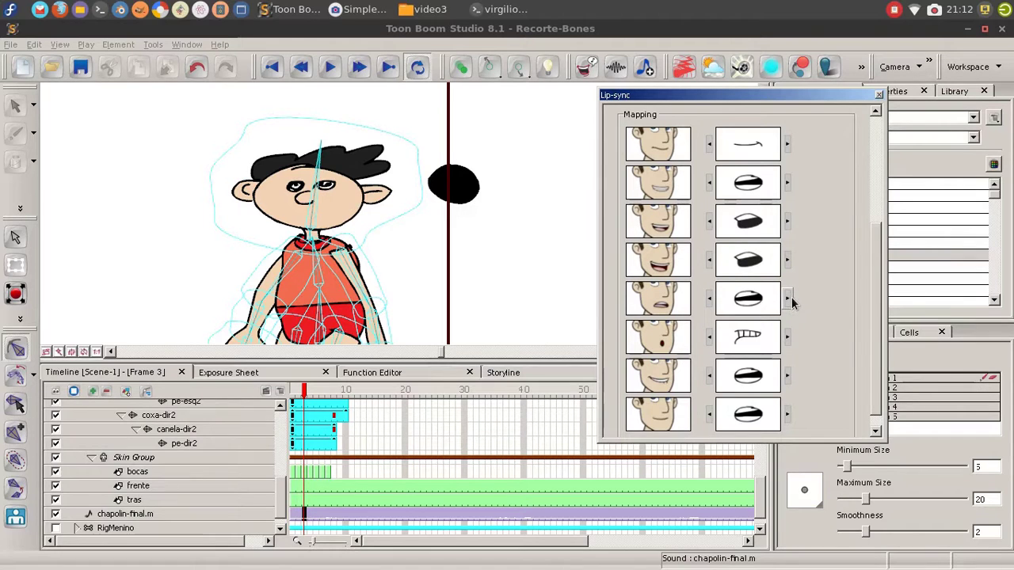
pyautogui.click(788, 299)
pyautogui.click(710, 299)
# - Assign the small black mouth with lip lines to the sixth mouth shape and the row-of-teeth mouth to the seventh
pyautogui.click(710, 338)
pyautogui.click(710, 338)
pyautogui.click(709, 338)
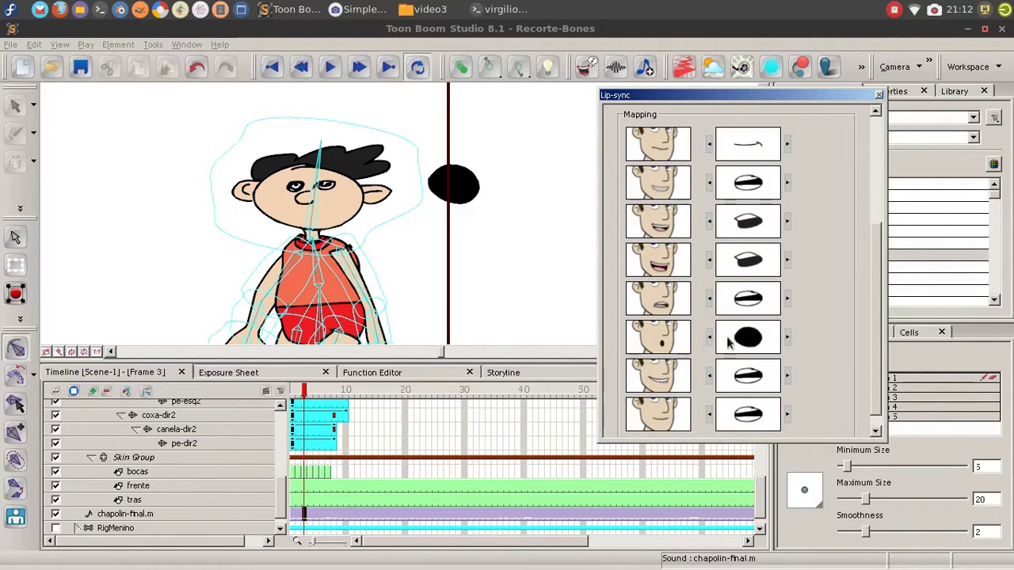
pyautogui.click(788, 338)
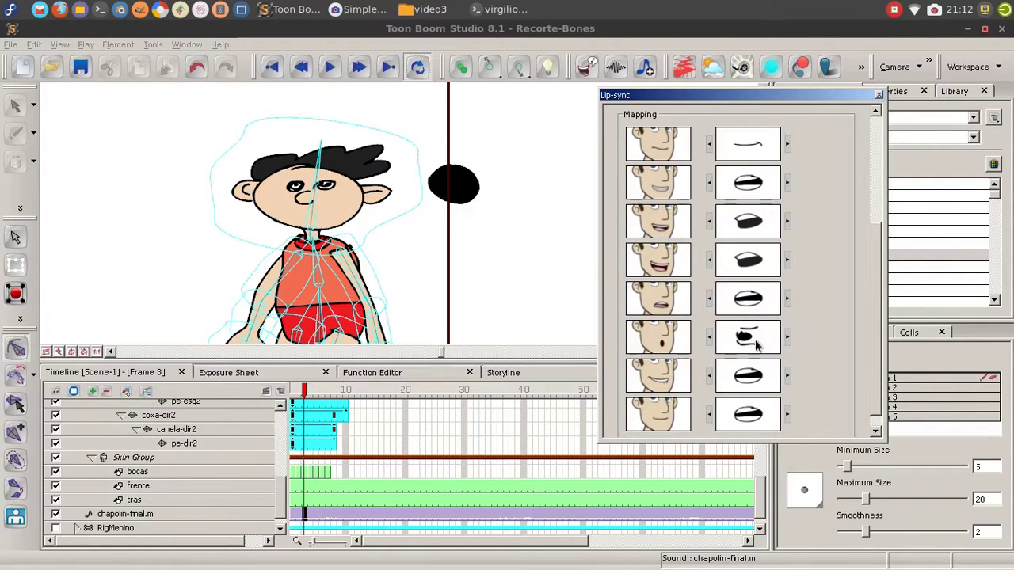
pyautogui.click(709, 376)
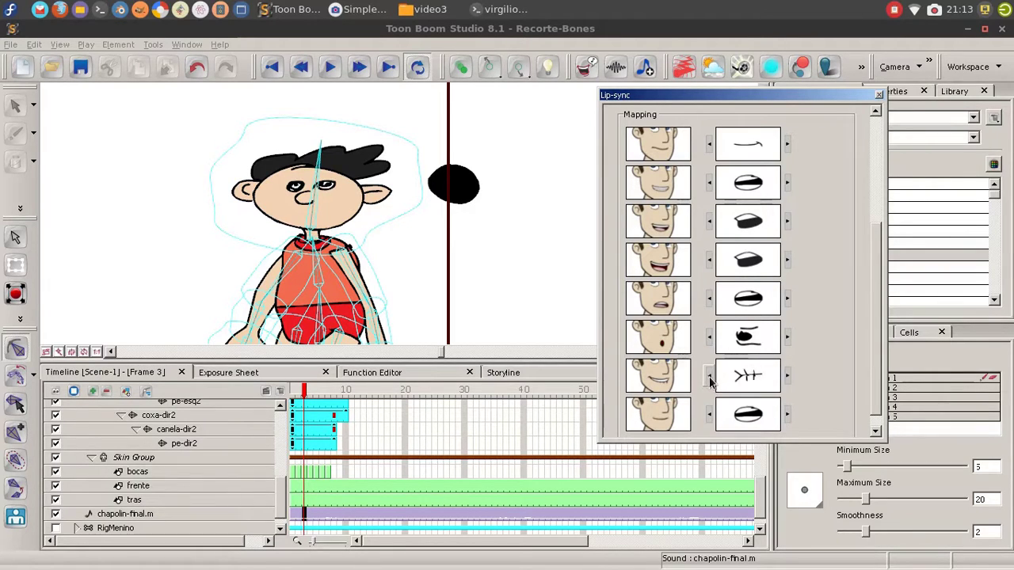
pyautogui.click(790, 382)
# - Assign the line mouth crossed by short strokes to the eighth mouth shape in the mapping
pyautogui.click(710, 417)
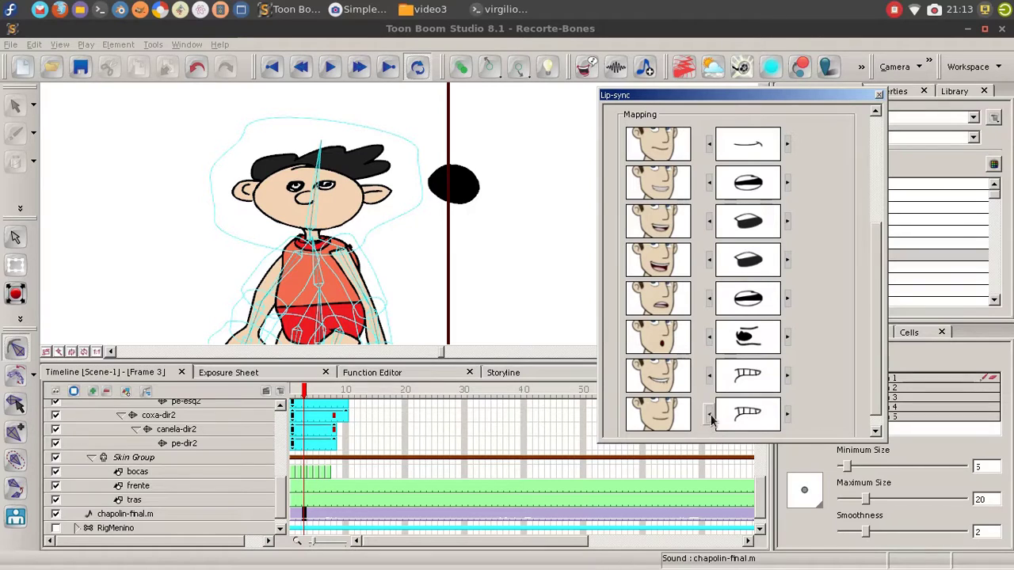
pyautogui.click(710, 416)
pyautogui.click(711, 416)
pyautogui.click(787, 415)
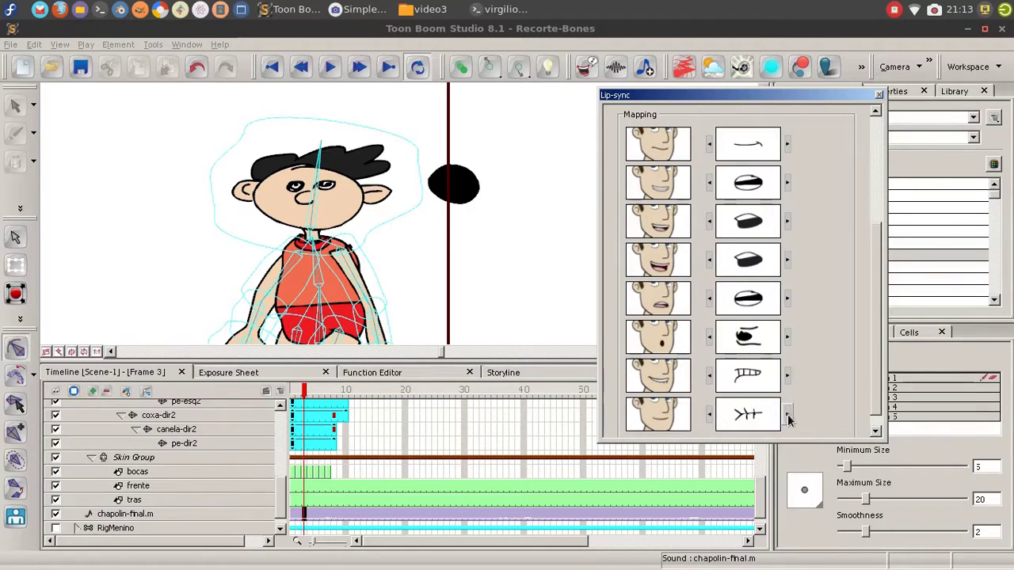
# - Apply the lip-sync mapping of chapolin-final.m to bocas, close the Lip-sync dialog, and return to frame 1
pyautogui.moveTo(873, 364); pyautogui.dragTo(861, 246)
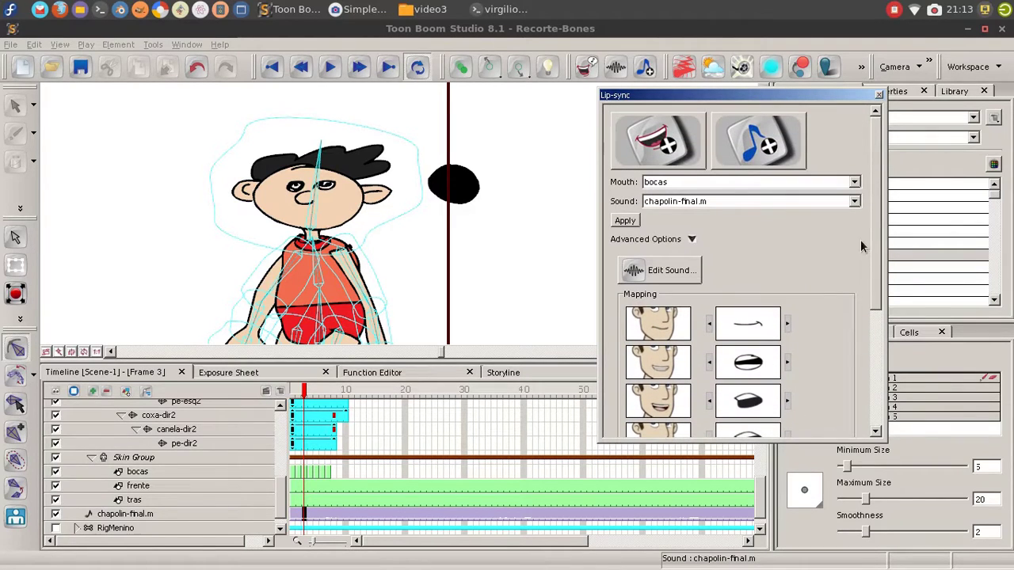
pyautogui.click(625, 221)
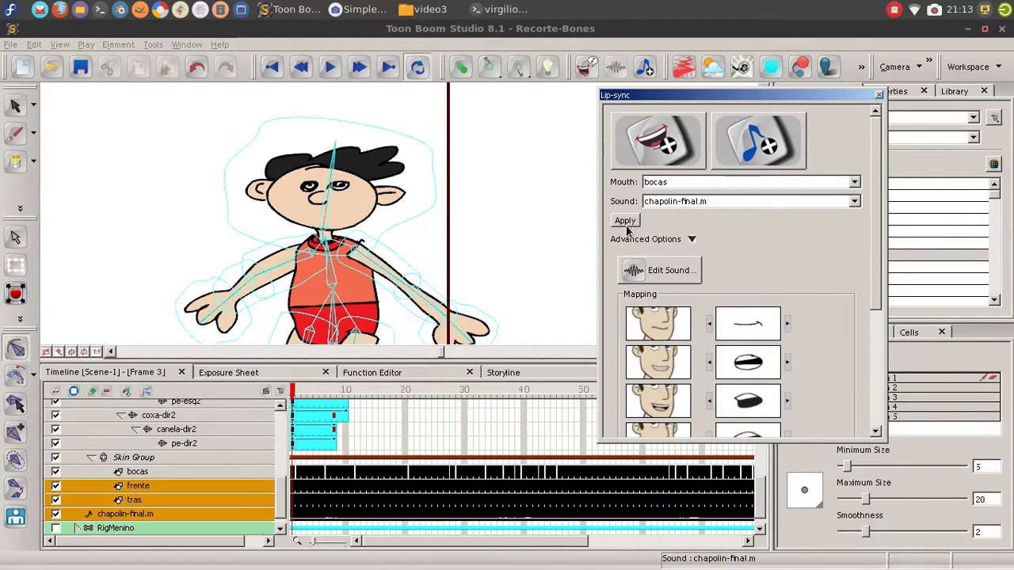
pyautogui.moveTo(291, 393)
pyautogui.mouseDown()
pyautogui.moveTo(522, 390)
pyautogui.moveTo(293, 391)
pyautogui.mouseUp()
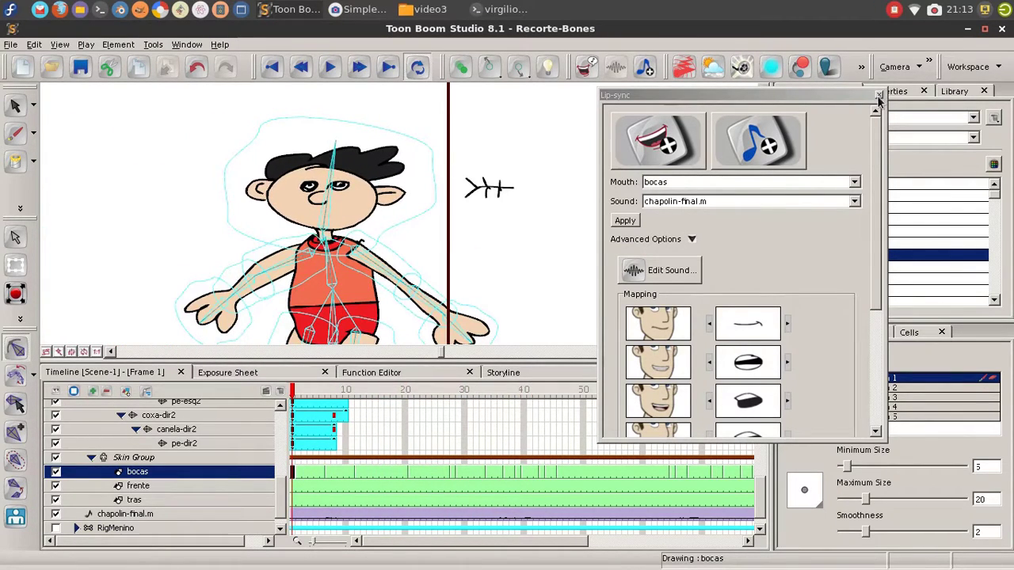
pyautogui.click(878, 94)
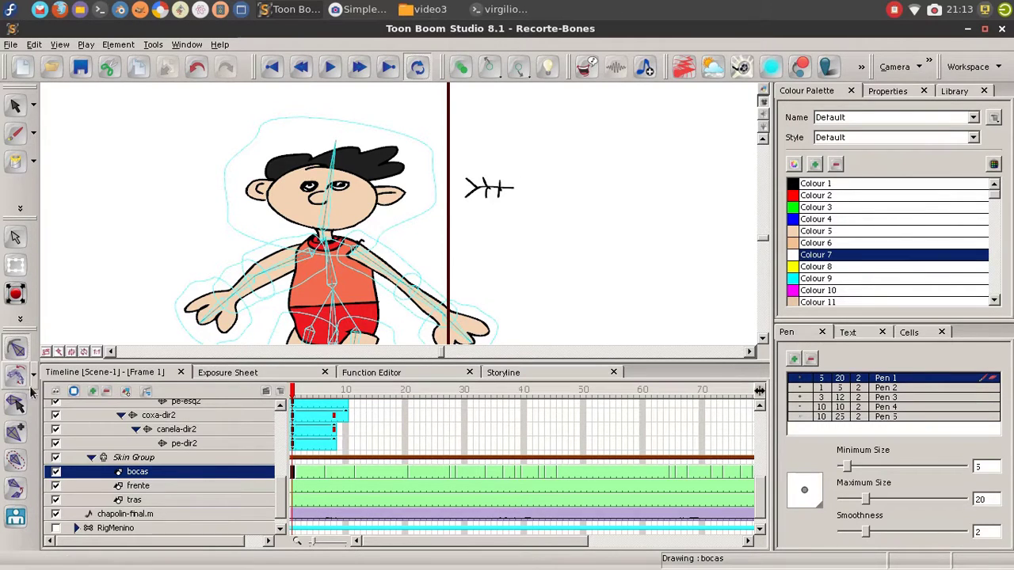
# - Add a child bone from the head bone to the mouth drawing and shorten it into a small upright bone over the mouth
pyautogui.click(18, 406)
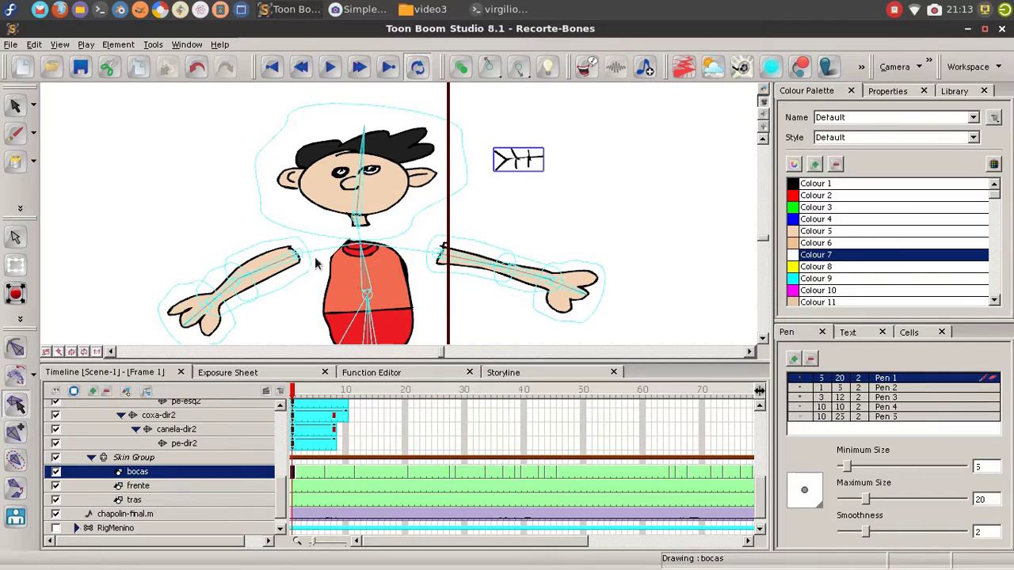
pyautogui.click(359, 183)
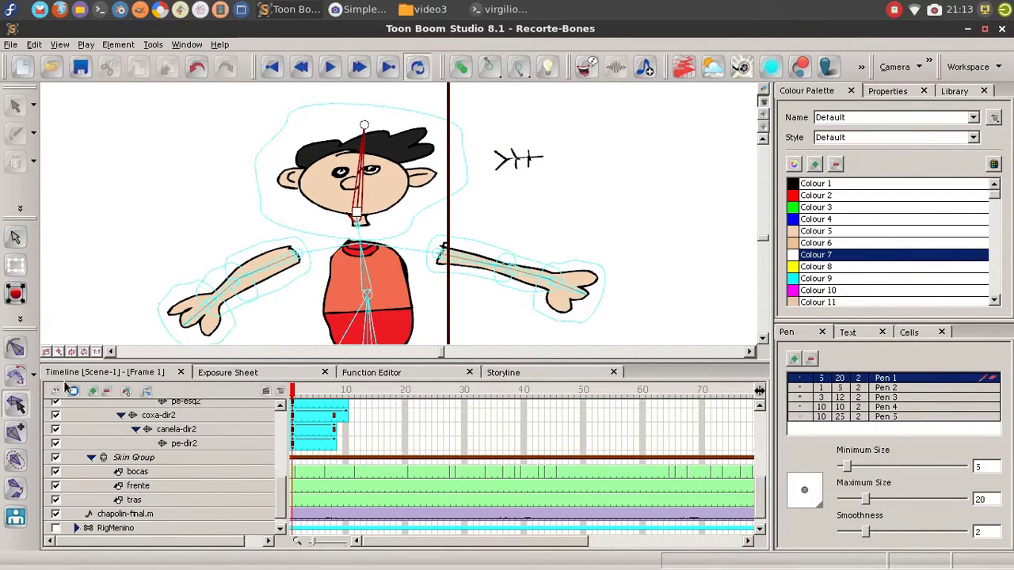
pyautogui.click(16, 432)
pyautogui.click(511, 159)
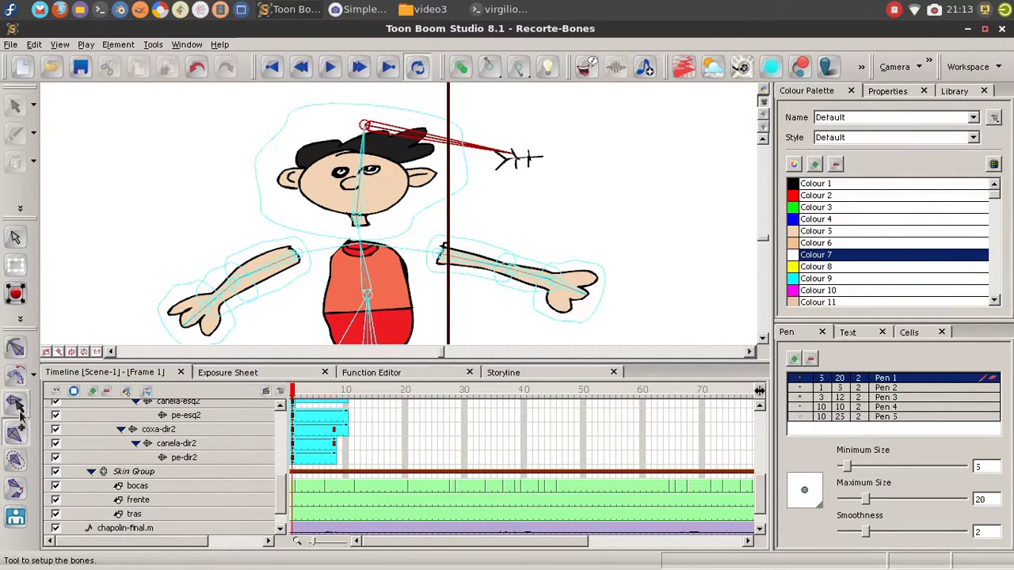
pyautogui.click(17, 404)
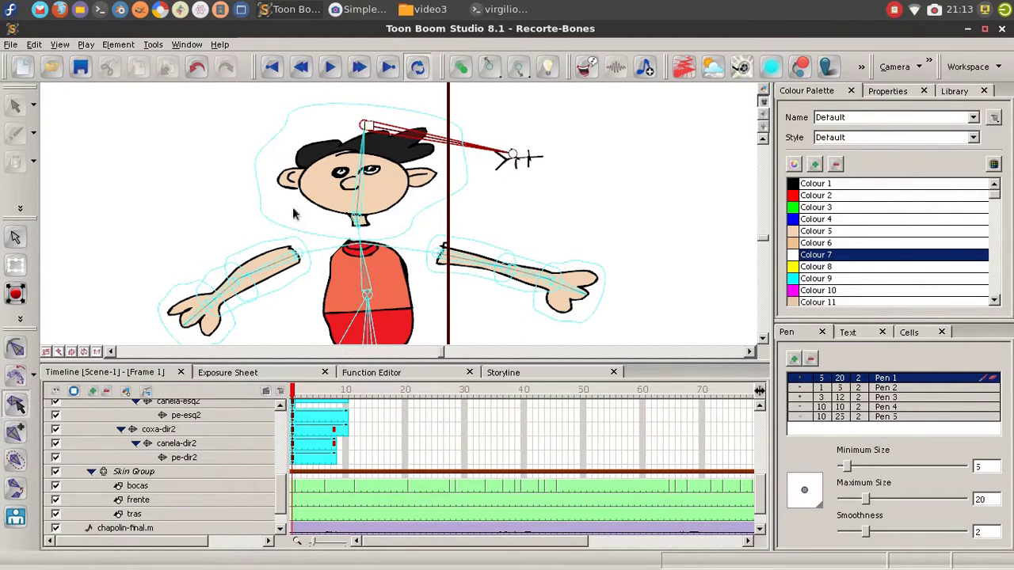
pyautogui.moveTo(368, 131); pyautogui.dragTo(514, 164)
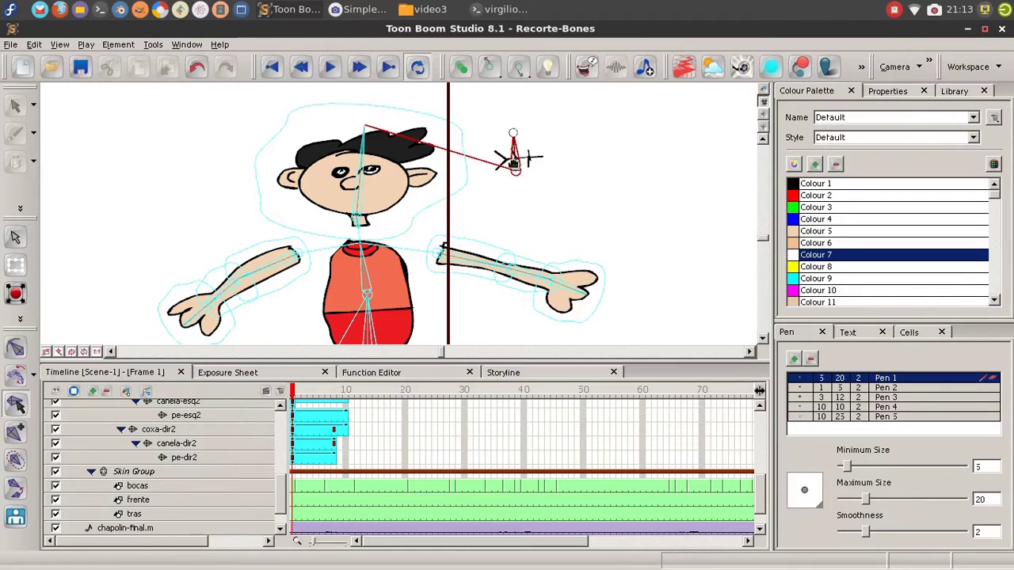
# - Set the new mouth bone's influence to Elliptical
pyautogui.click(16, 434)
pyautogui.click(16, 461)
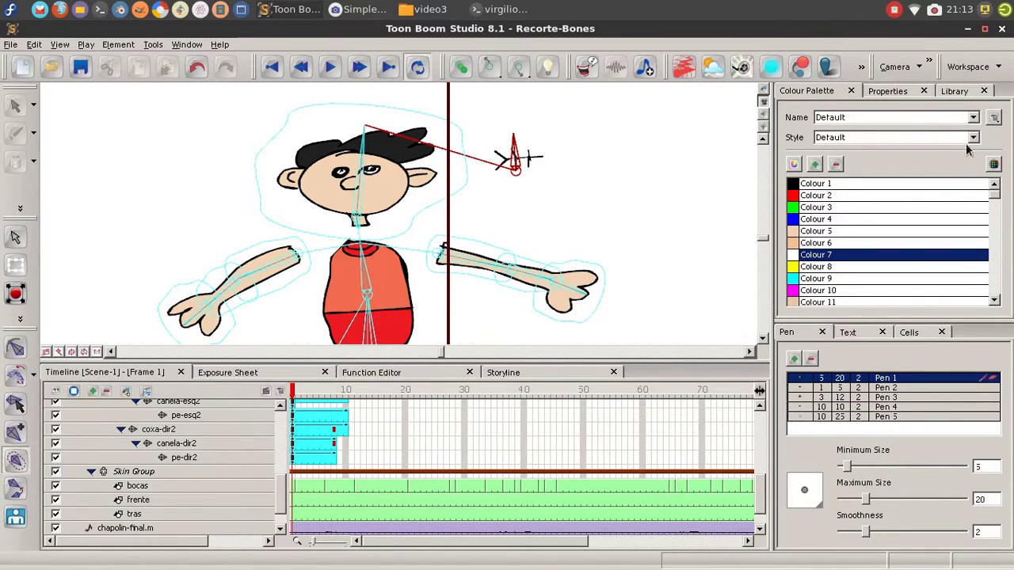
pyautogui.click(889, 91)
pyautogui.click(917, 263)
pyautogui.click(883, 283)
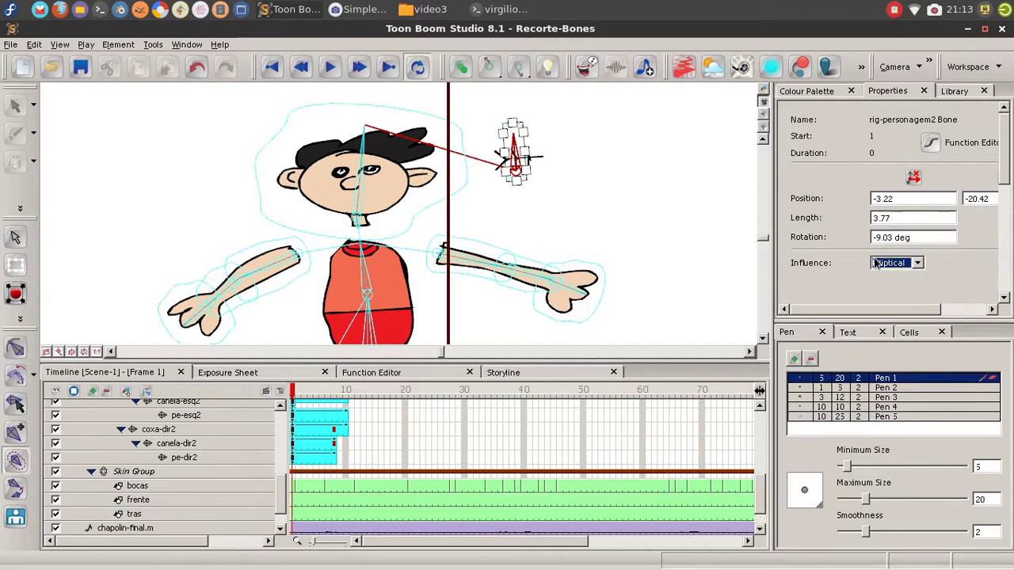
# - Enlarge the mouth bone's influence zone around the whole mouth drawing and move the bone onto the face below the nose
pyautogui.moveTo(524, 152); pyautogui.dragTo(580, 147)
pyautogui.moveTo(523, 133); pyautogui.dragTo(562, 129)
pyautogui.moveTo(502, 153); pyautogui.dragTo(470, 154)
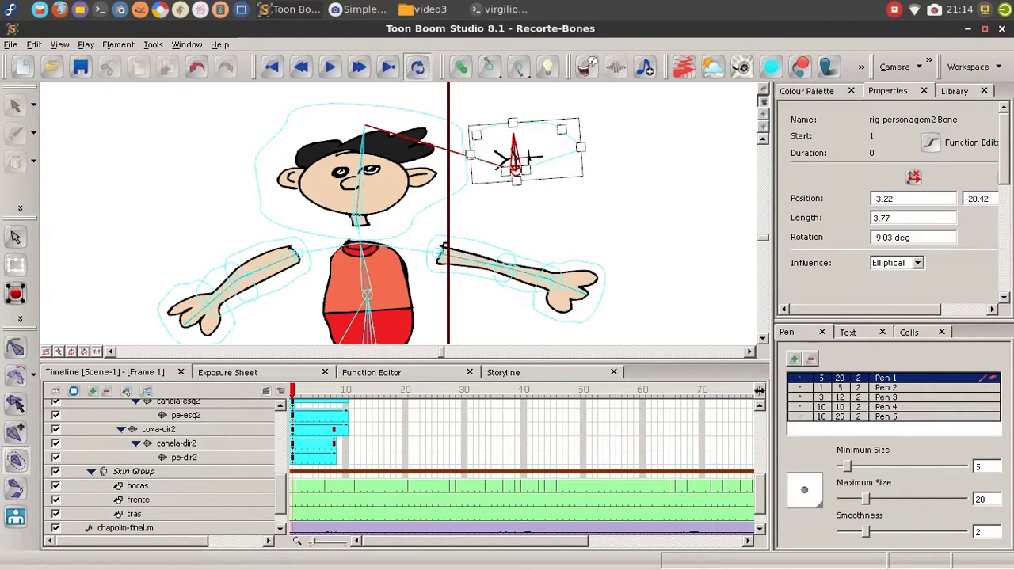
pyautogui.moveTo(516, 181); pyautogui.dragTo(516, 198)
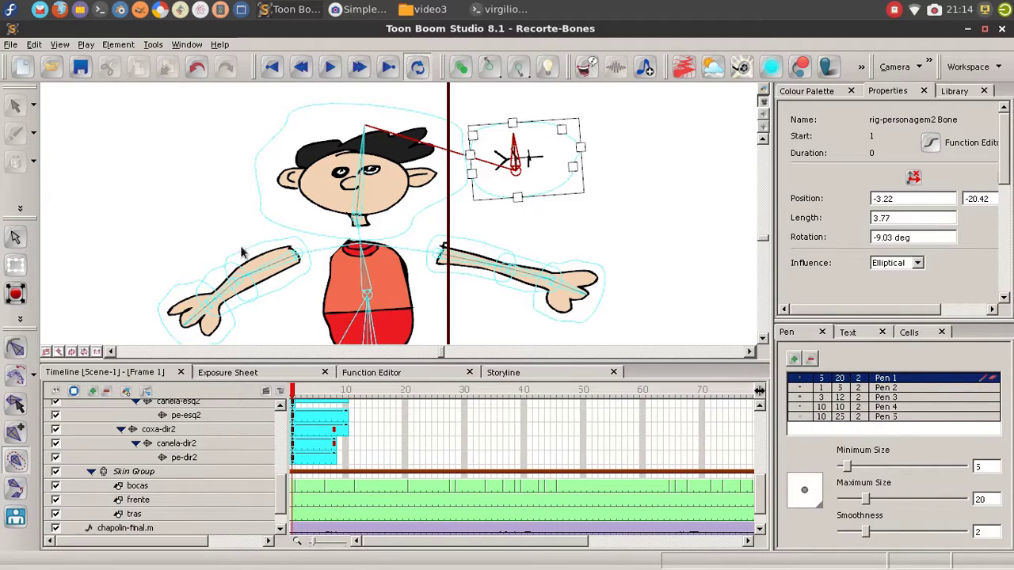
pyautogui.click(19, 349)
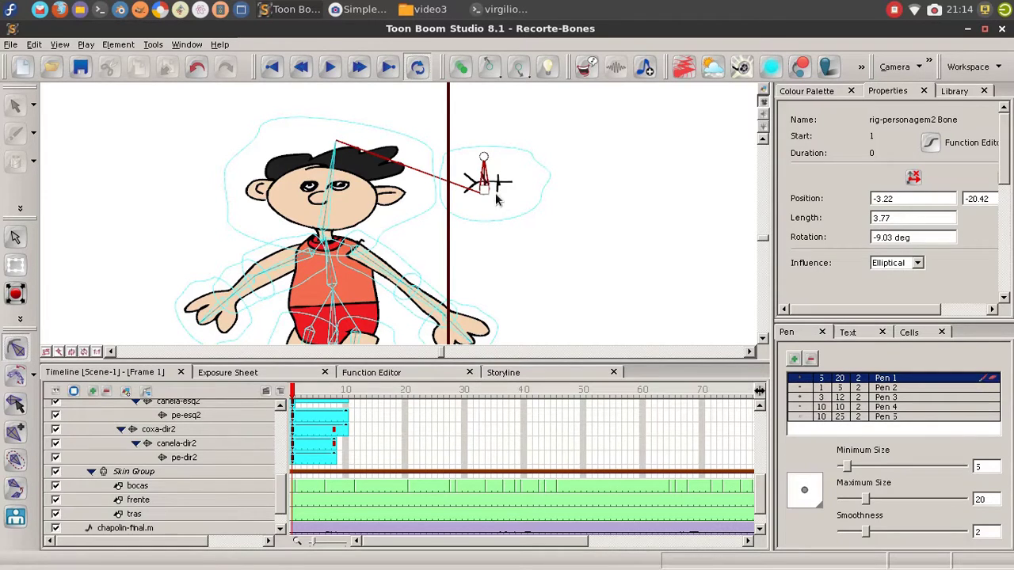
pyautogui.moveTo(483, 182); pyautogui.dragTo(320, 226)
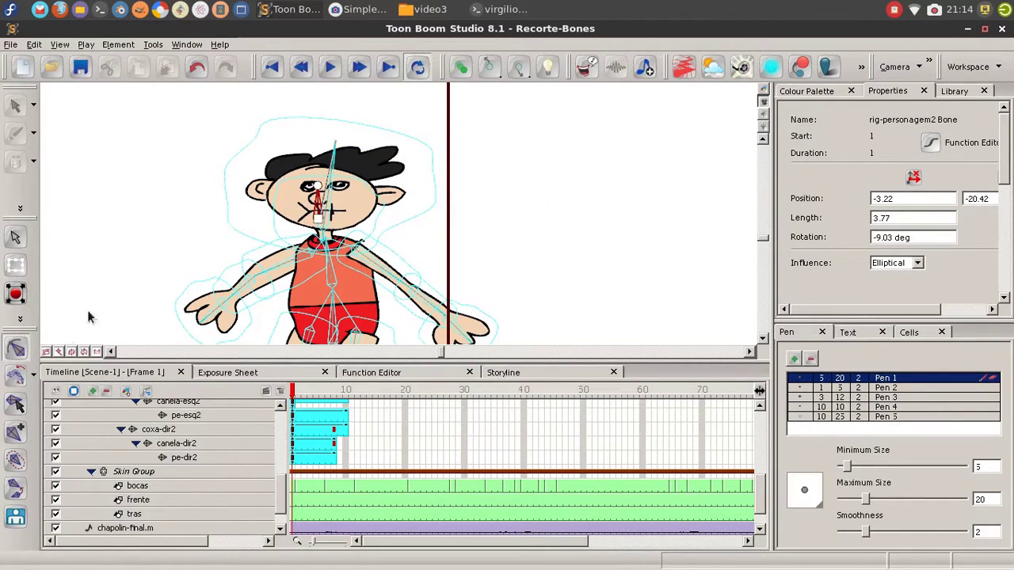
# - Shrink all the drawings of the bocas element together with Reposition All Drawings so the mouths better fit the face
pyautogui.click(293, 487)
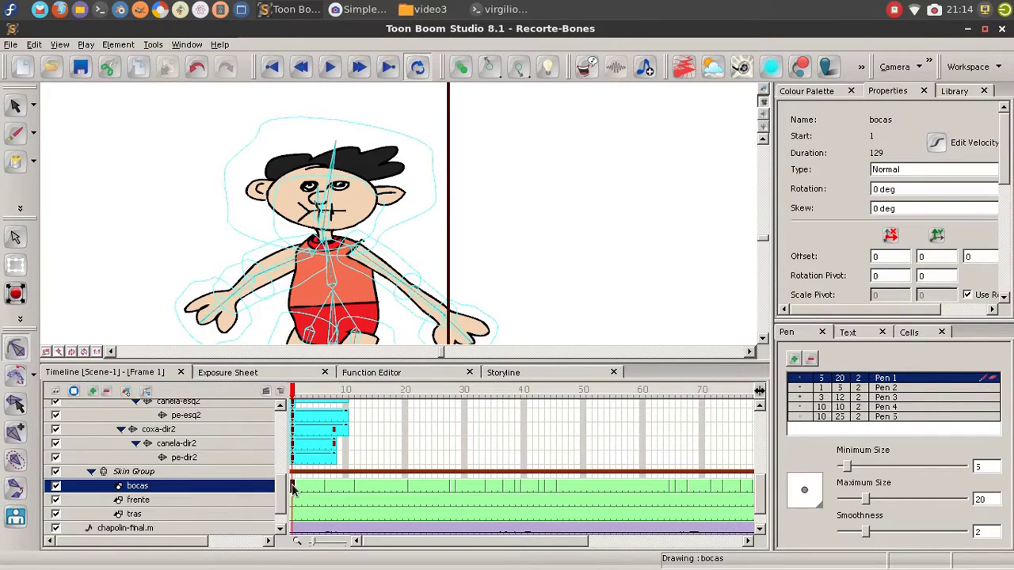
pyautogui.click(34, 105)
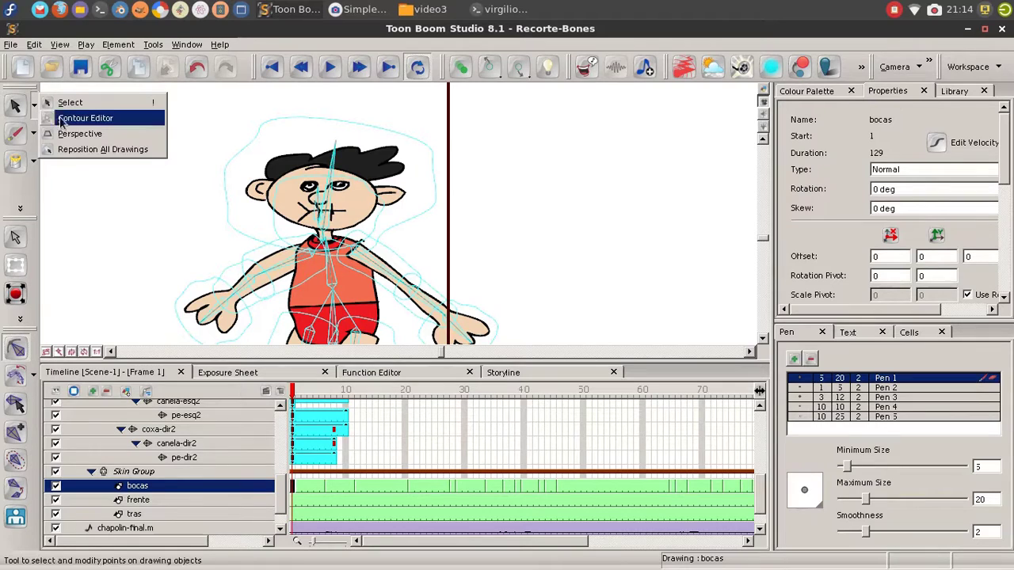
pyautogui.click(106, 150)
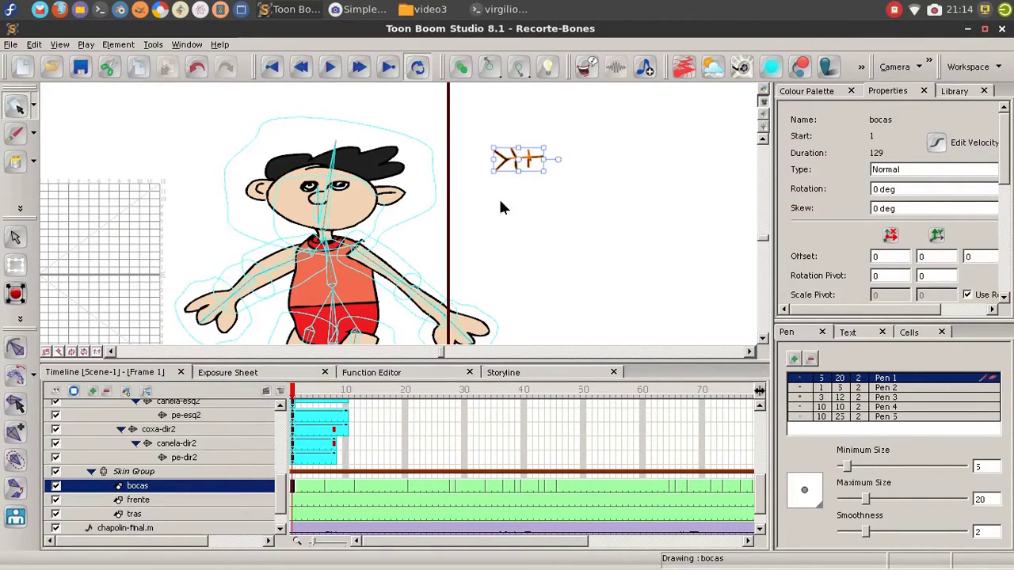
pyautogui.moveTo(497, 150)
pyautogui.mouseDown()
pyautogui.moveTo(529, 162)
pyautogui.moveTo(522, 156)
pyautogui.mouseUp()
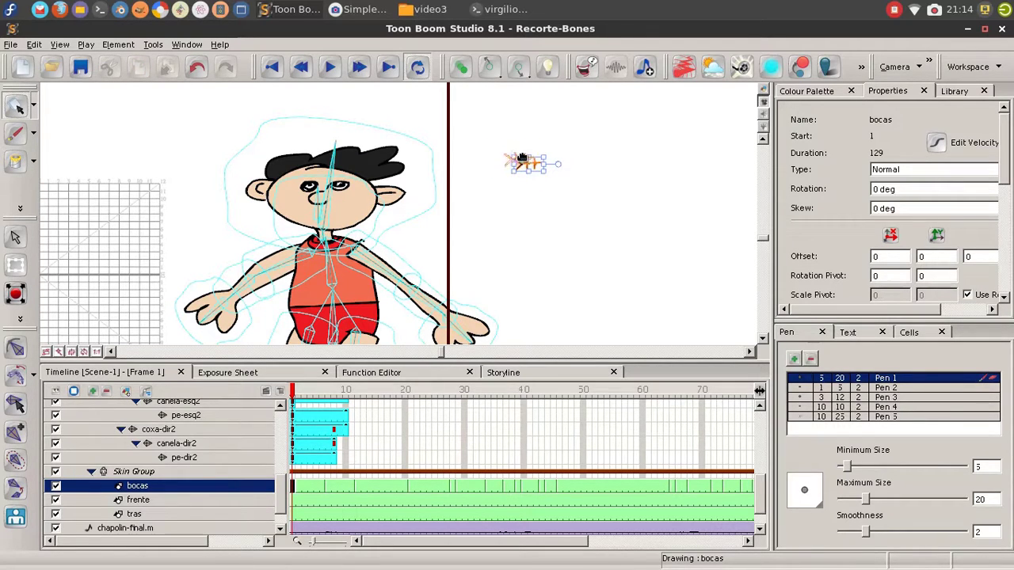
pyautogui.click(16, 349)
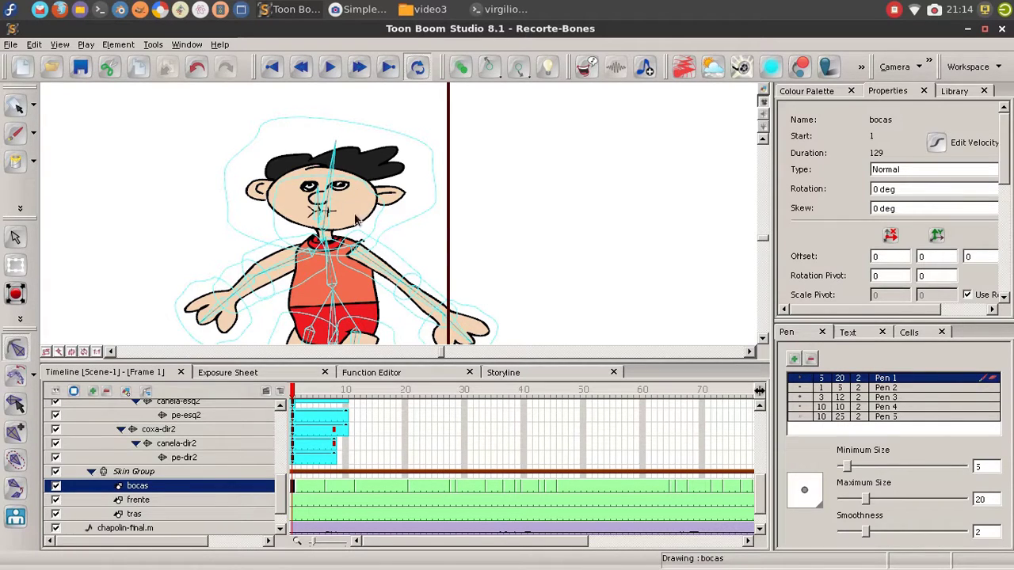
# - Play the scene to check the resized mouth on the walking character, stop it, and move to frame 21
pyautogui.moveTo(303, 396)
pyautogui.mouseDown()
pyautogui.moveTo(430, 398)
pyautogui.moveTo(291, 406)
pyautogui.mouseUp()
pyautogui.scroll(-4, 432, 196)
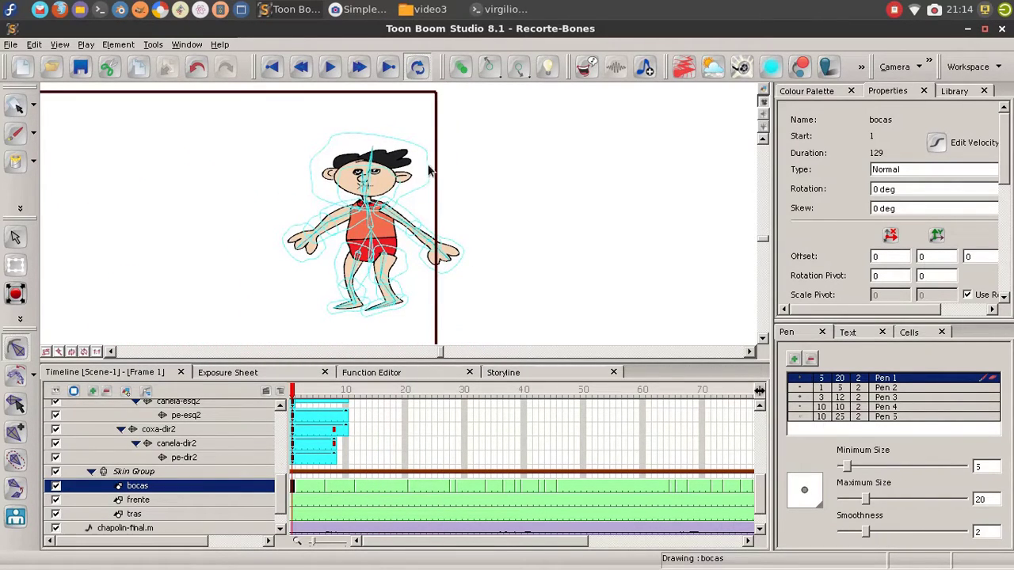
pyautogui.scroll(3, 431, 173)
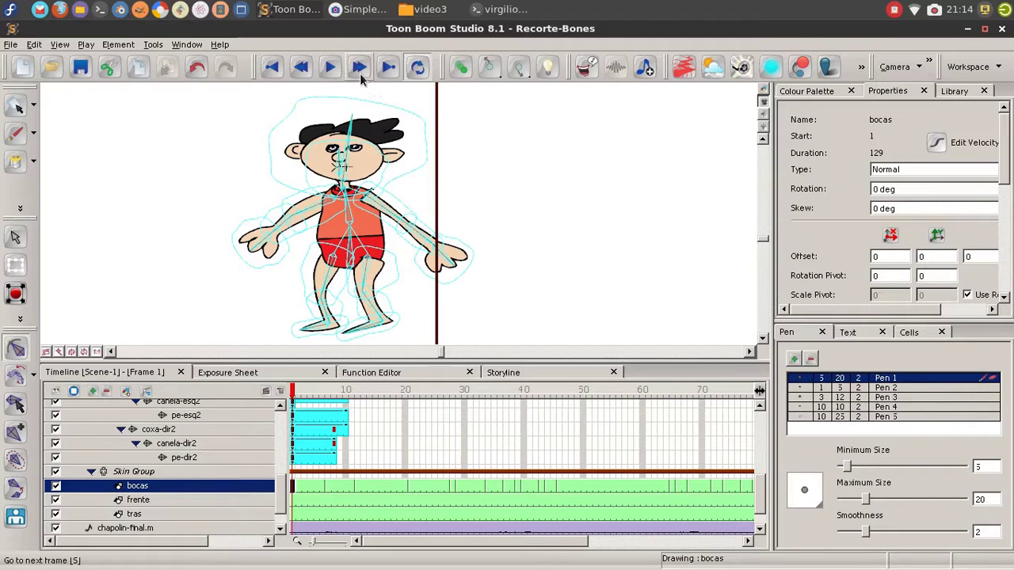
pyautogui.click(331, 70)
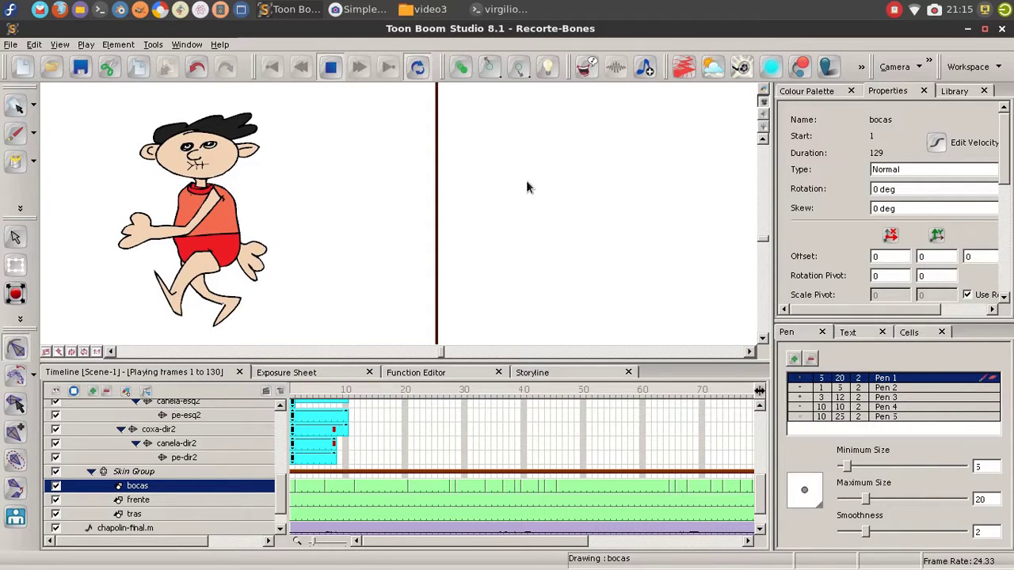
pyautogui.click(330, 67)
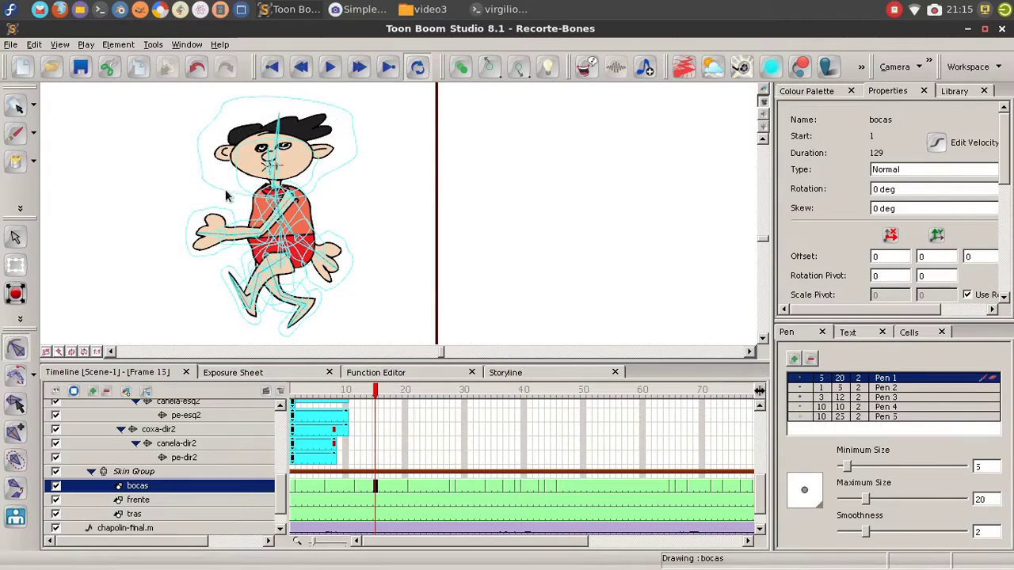
pyautogui.moveTo(378, 388); pyautogui.dragTo(410, 398)
# - At frame 2, select the closed-mouth drawing of bocas and move it slightly down and right
pyautogui.click(33, 105)
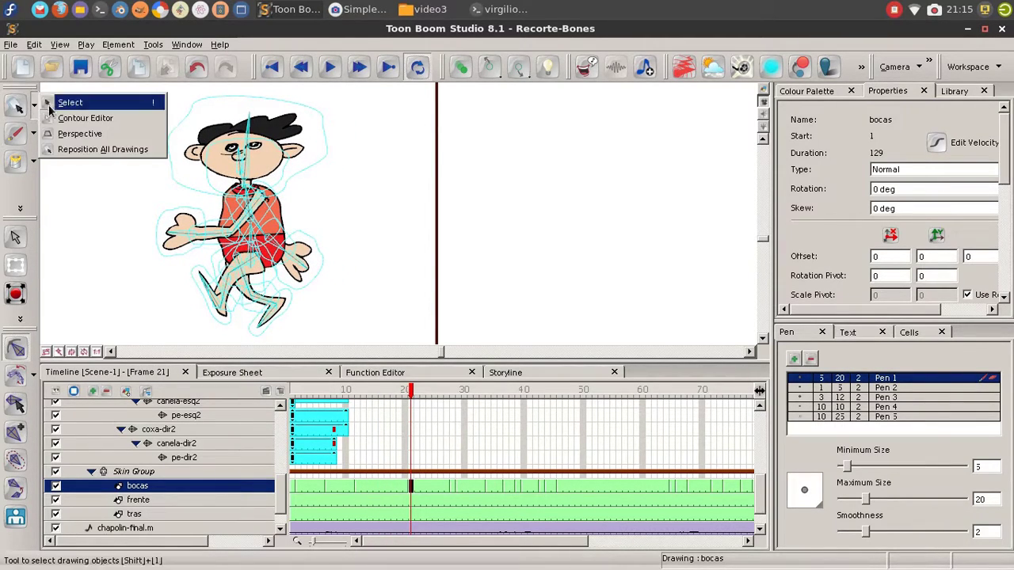
pyautogui.click(63, 103)
pyautogui.moveTo(418, 395); pyautogui.dragTo(300, 411)
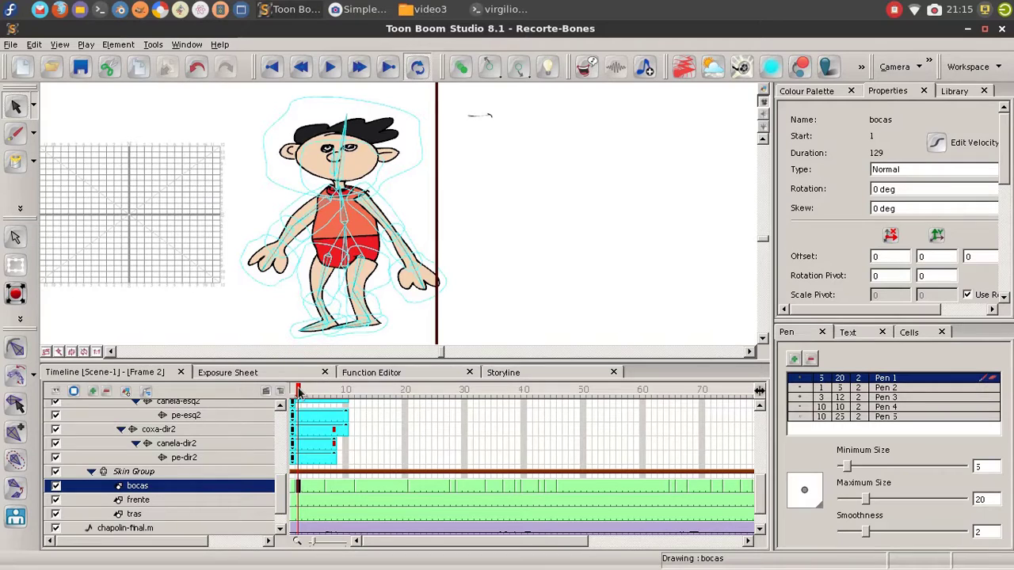
pyautogui.moveTo(461, 101)
pyautogui.mouseDown()
pyautogui.moveTo(520, 139)
pyautogui.moveTo(516, 158)
pyautogui.moveTo(432, 241)
pyautogui.mouseUp()
pyautogui.press('z')
pyautogui.press('z')
pyautogui.press('z')
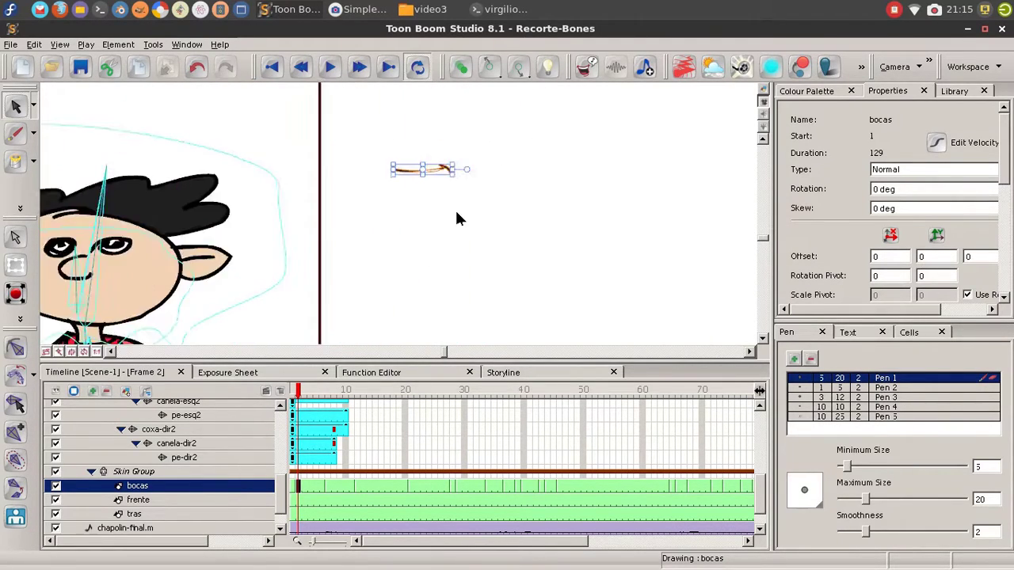
pyautogui.press('z')
pyautogui.moveTo(442, 158); pyautogui.dragTo(458, 176)
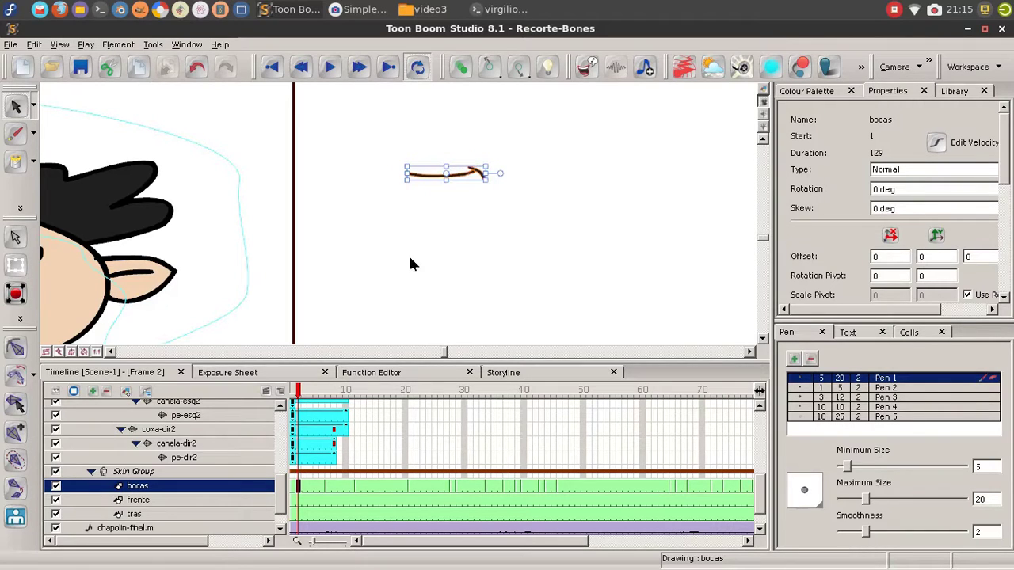
# - At frame 7, move the oval open-mouth drawing of bocas slightly down and right
pyautogui.press('g')
pyautogui.press('f')
pyautogui.press('g')
pyautogui.press('f')
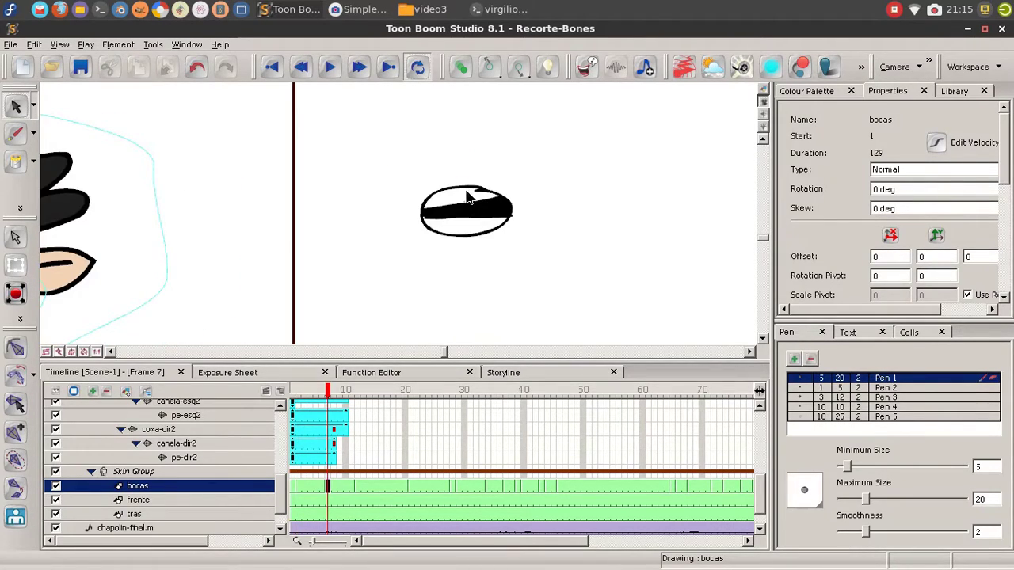
pyautogui.press('f')
pyautogui.moveTo(457, 174); pyautogui.dragTo(475, 198)
# - At frame 37, select the black half-open mouth drawing of bocas and move it down and slightly right
pyautogui.press('f')
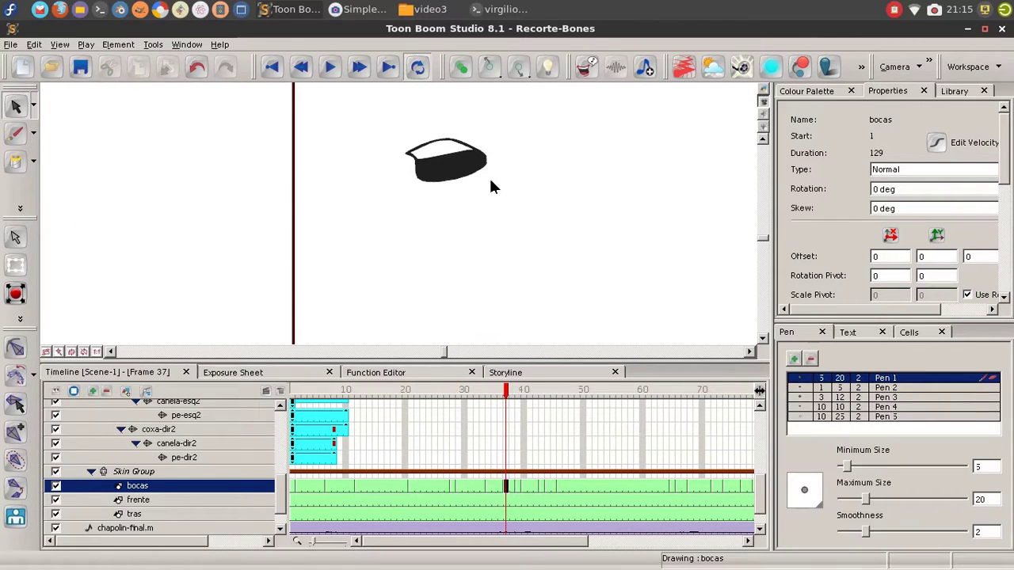
pyautogui.moveTo(378, 129); pyautogui.dragTo(491, 189)
pyautogui.moveTo(456, 155); pyautogui.dragTo(474, 199)
pyautogui.press('f')
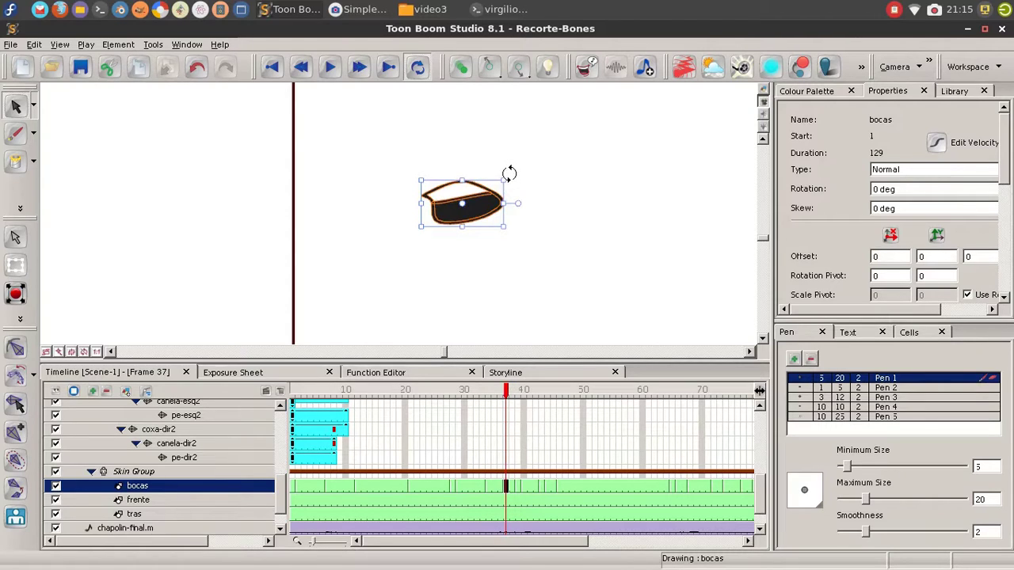
# - At frame 40, select the small mouth drawing of bocas and move it down and slightly left
pyautogui.moveTo(414, 151); pyautogui.dragTo(518, 197)
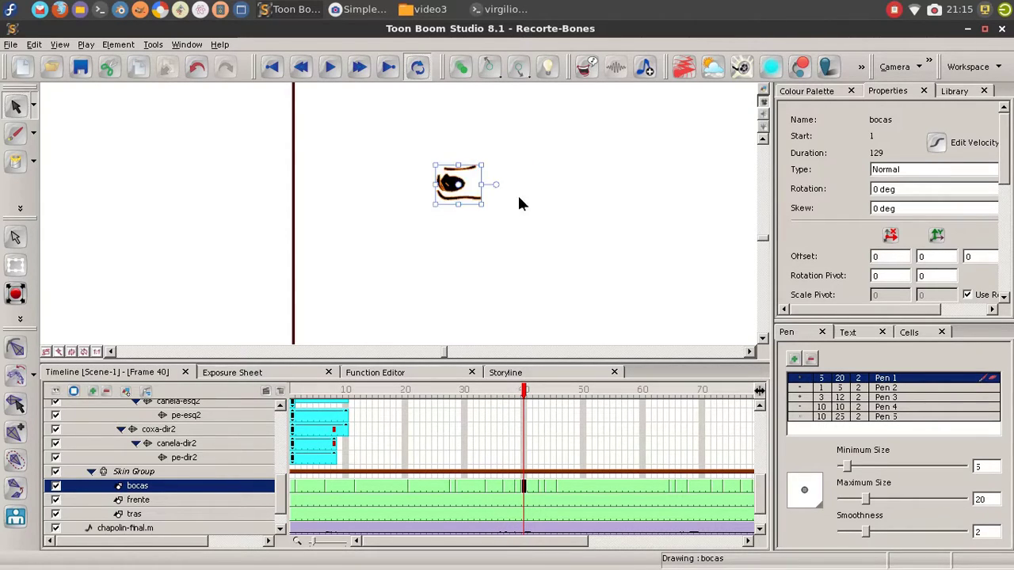
pyautogui.moveTo(447, 184)
pyautogui.mouseDown()
pyautogui.moveTo(456, 200)
pyautogui.moveTo(439, 200)
pyautogui.mouseUp()
pyautogui.press('.')
pyautogui.press('.')
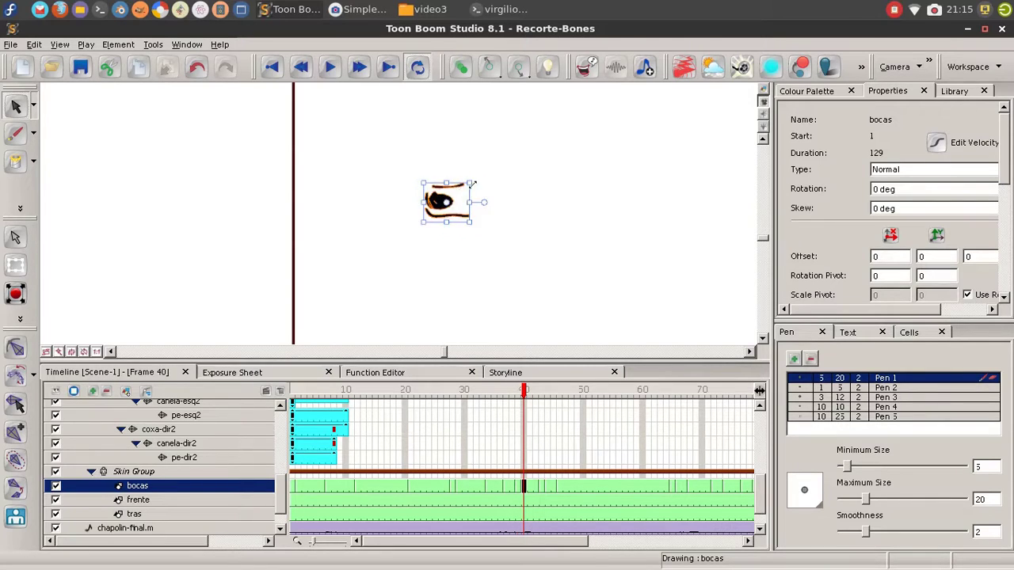
# - Continue through the bocas frames past frame 40 and move another misaligned mouth drawing slightly down
pyautogui.press('f')
pyautogui.press('f')
pyautogui.press('g')
pyautogui.press('g')
pyautogui.press('g')
pyautogui.press('g')
pyautogui.press('g')
pyautogui.press('g')
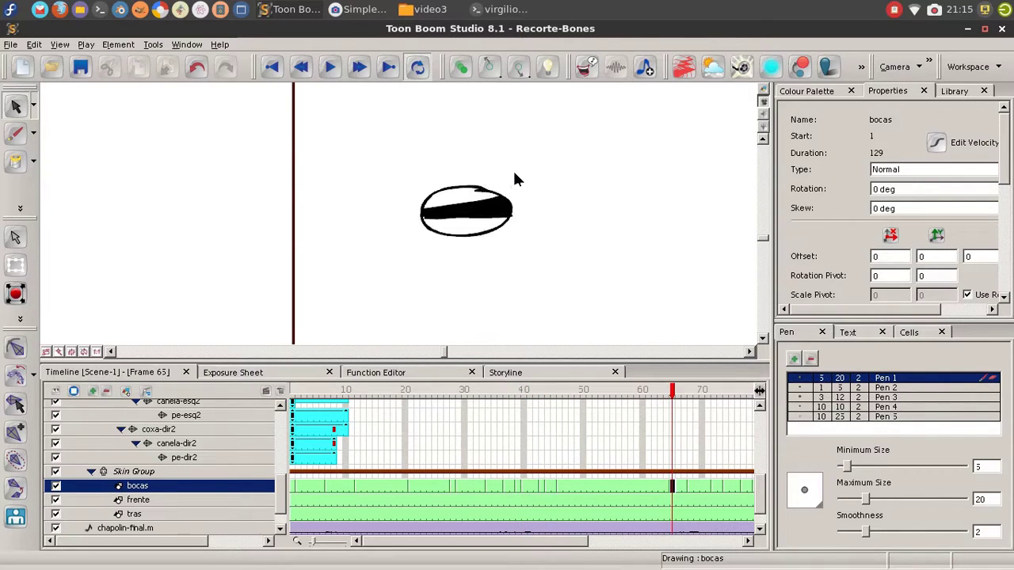
pyautogui.press('f')
pyautogui.moveTo(411, 157); pyautogui.dragTo(478, 227)
pyautogui.moveTo(476, 193); pyautogui.dragTo(478, 214)
pyautogui.press('f')
# - Step frame by frame through bocas up to frame 87 to check the alignment of the remaining mouth drawings
pyautogui.press('g')
pyautogui.press('g')
pyautogui.press('.')
pyautogui.press('.')
pyautogui.press('.')
pyautogui.press('.')
pyautogui.press('.')
pyautogui.press('.')
pyautogui.press('.')
pyautogui.press('.')
pyautogui.press('.')
pyautogui.press('.')
pyautogui.press('.')
pyautogui.press('.')
pyautogui.press('.')
pyautogui.press('.')
pyautogui.press('.')
pyautogui.press('.')
pyautogui.press('.')
pyautogui.press('.')
pyautogui.press('.')
pyautogui.press('.')
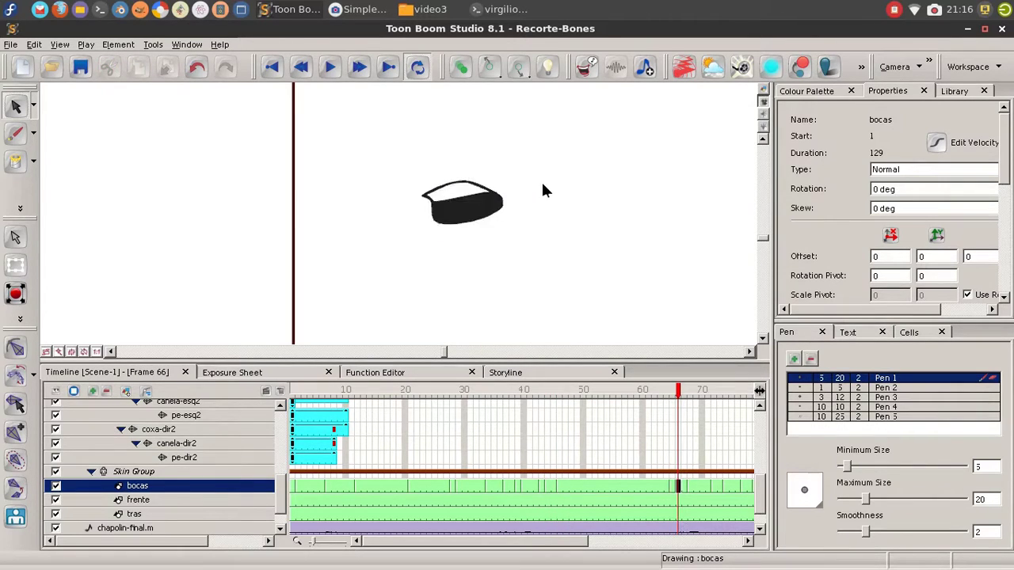
pyautogui.press('f')
pyautogui.press('f')
pyautogui.press('f')
pyautogui.press('f')
pyautogui.press('f')
pyautogui.press('f')
pyautogui.press('f')
pyautogui.press('f')
pyautogui.press('f')
pyautogui.press('f')
pyautogui.press('f')
pyautogui.press('f')
pyautogui.press('f')
pyautogui.press('f')
pyautogui.press('f')
pyautogui.press('f')
pyautogui.press('f')
pyautogui.press('f')
pyautogui.press('f')
pyautogui.press('f')
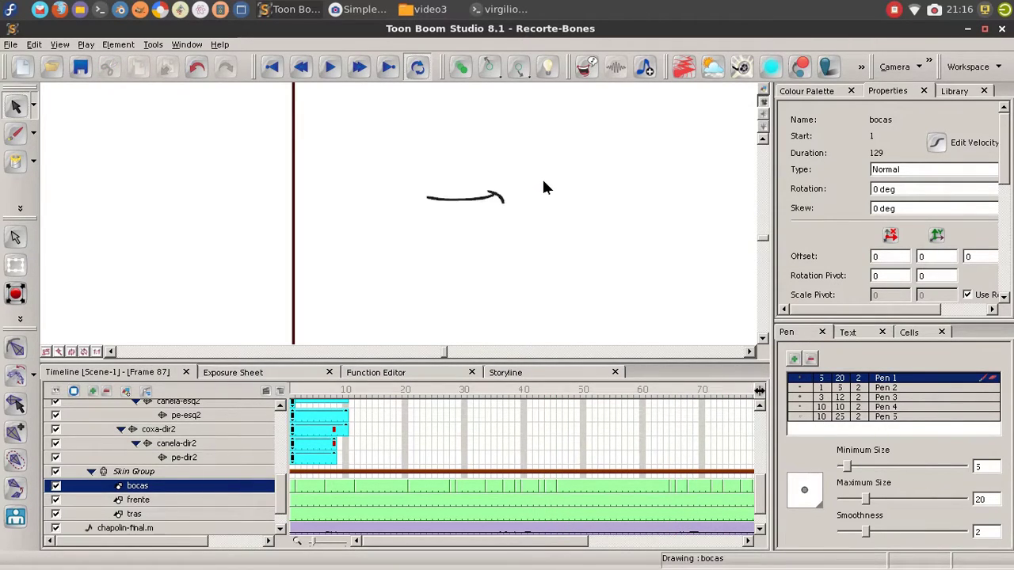
# - Return to frame 1, play the scene to check the lip-synced mouth, and inspect the face at frame 10
pyautogui.moveTo(336, 203); pyautogui.dragTo(475, 151)
pyautogui.press('x')
pyautogui.press('x')
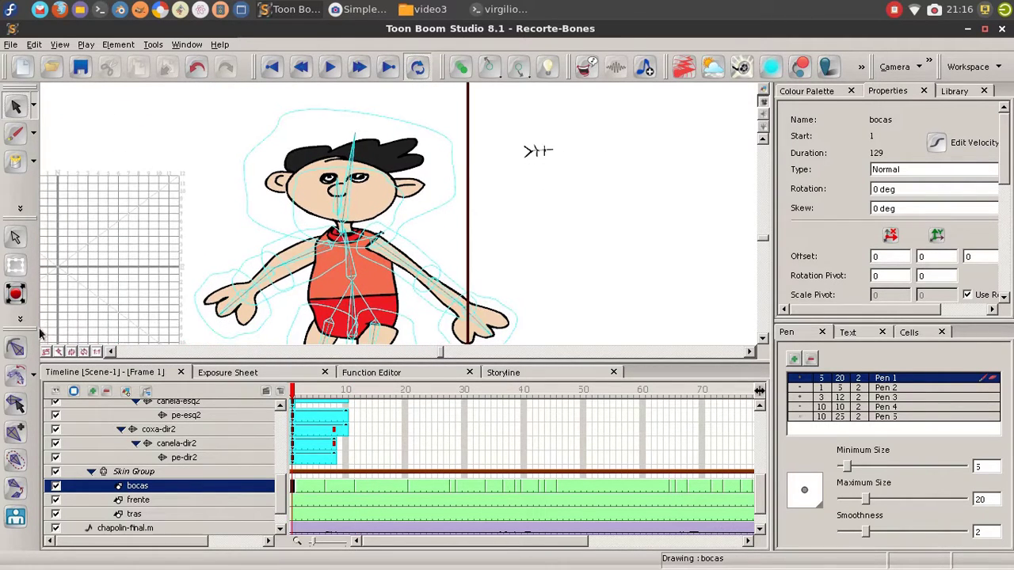
pyautogui.click(16, 347)
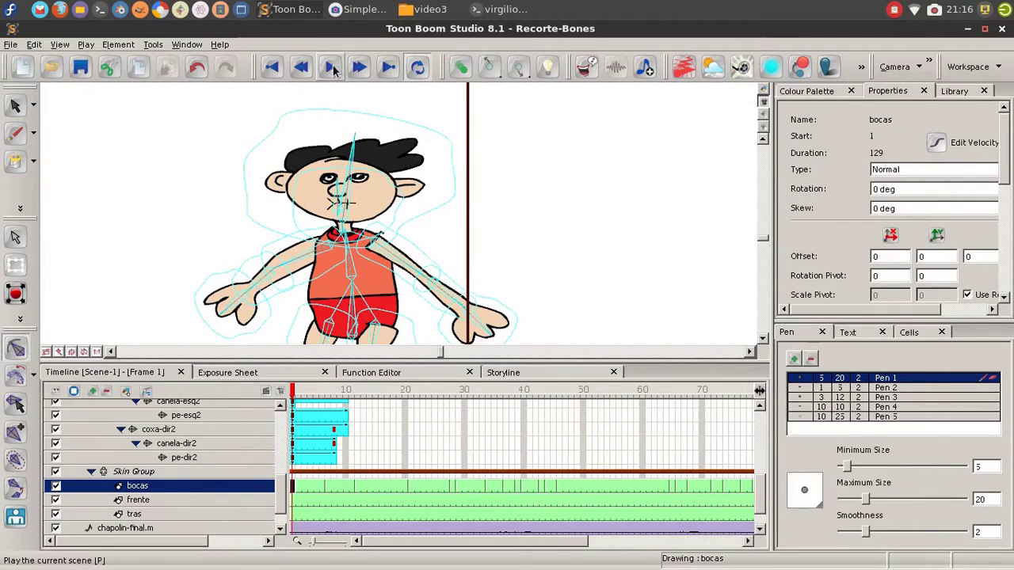
pyautogui.click(332, 70)
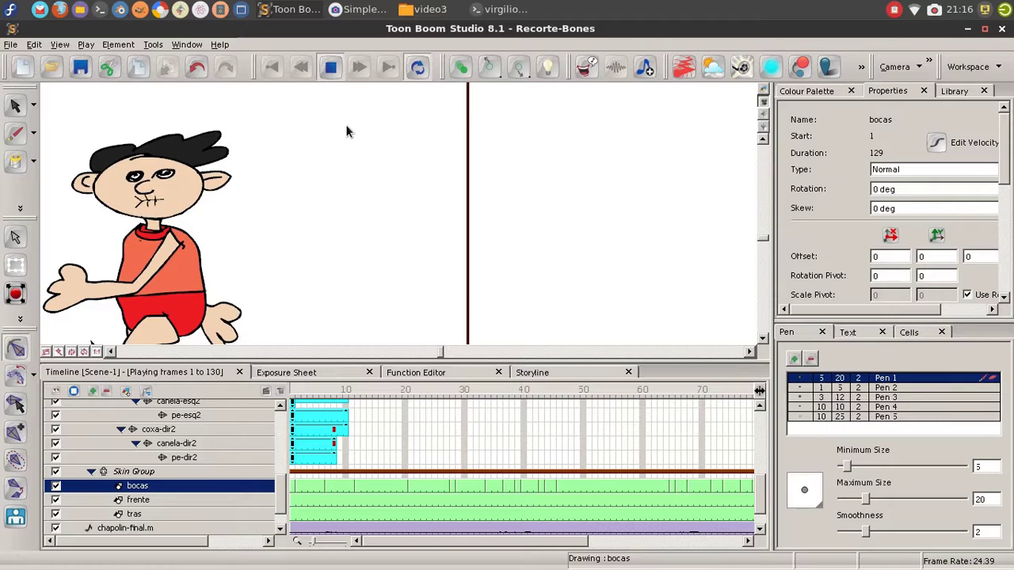
pyautogui.click(330, 68)
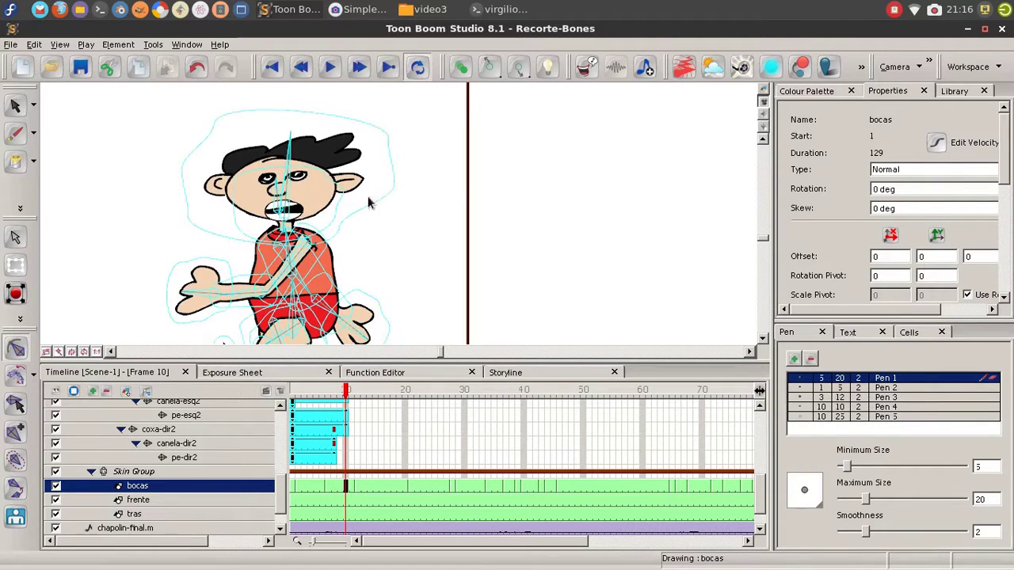
pyautogui.moveTo(323, 173); pyautogui.dragTo(380, 163)
pyautogui.press('x')
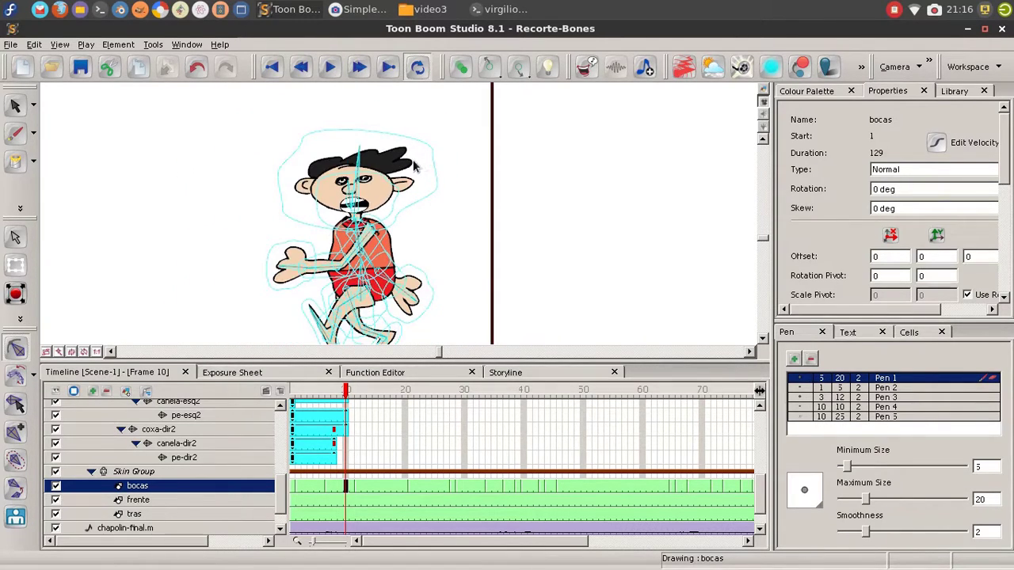
pyautogui.scroll(2, 404, 164)
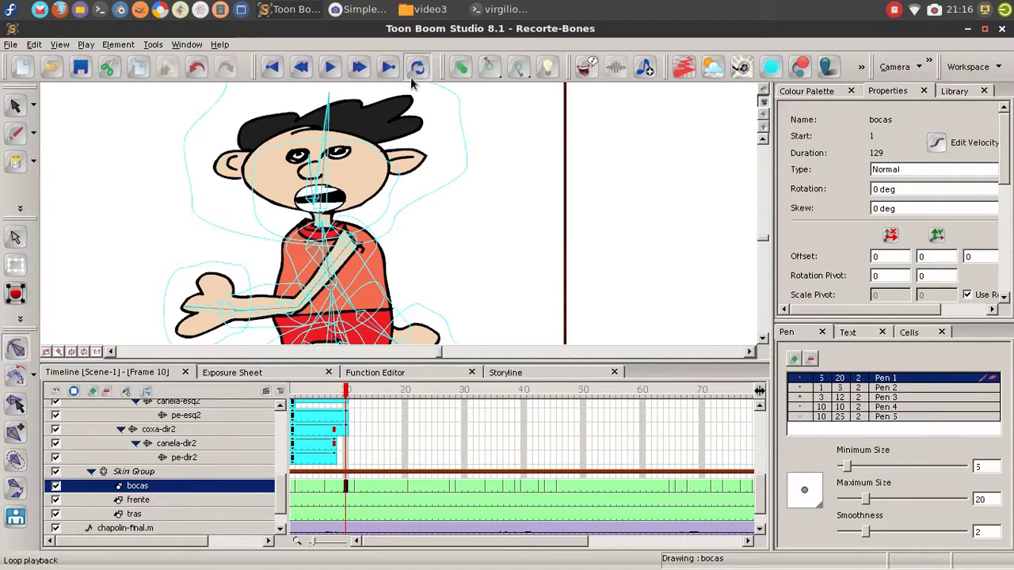
# - Delete the bocas element from the Skin Group and open the Lip-sync tool to set up a replacement mouth
pyautogui.rightClick(150, 485)
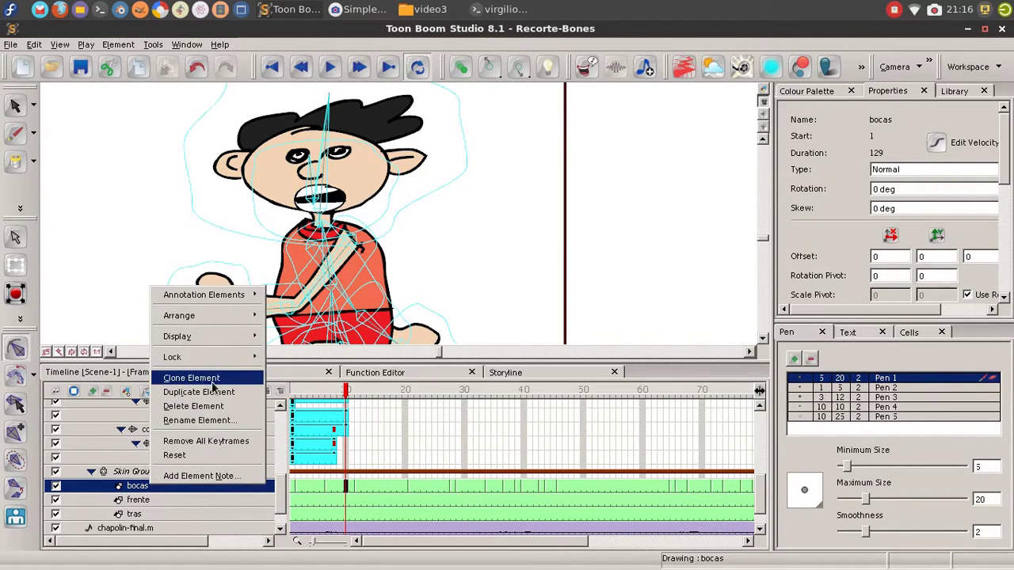
pyautogui.click(202, 407)
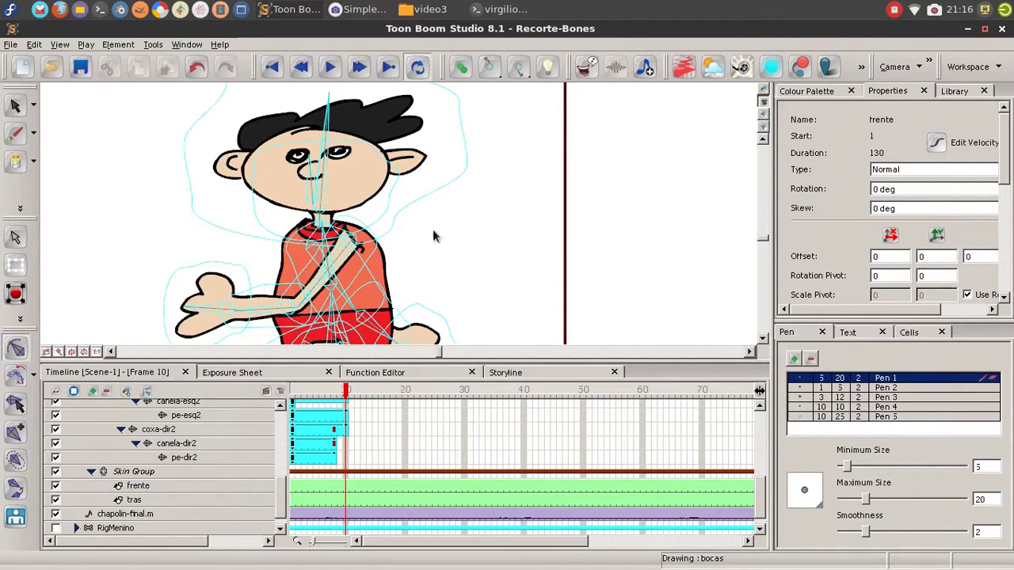
pyautogui.click(587, 71)
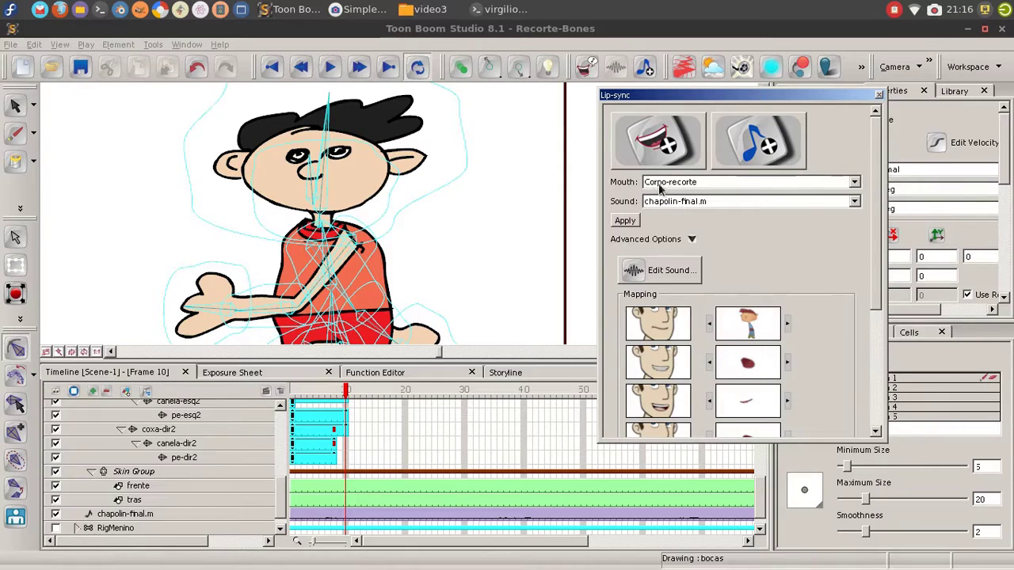
pyautogui.click(667, 184)
pyautogui.click(685, 184)
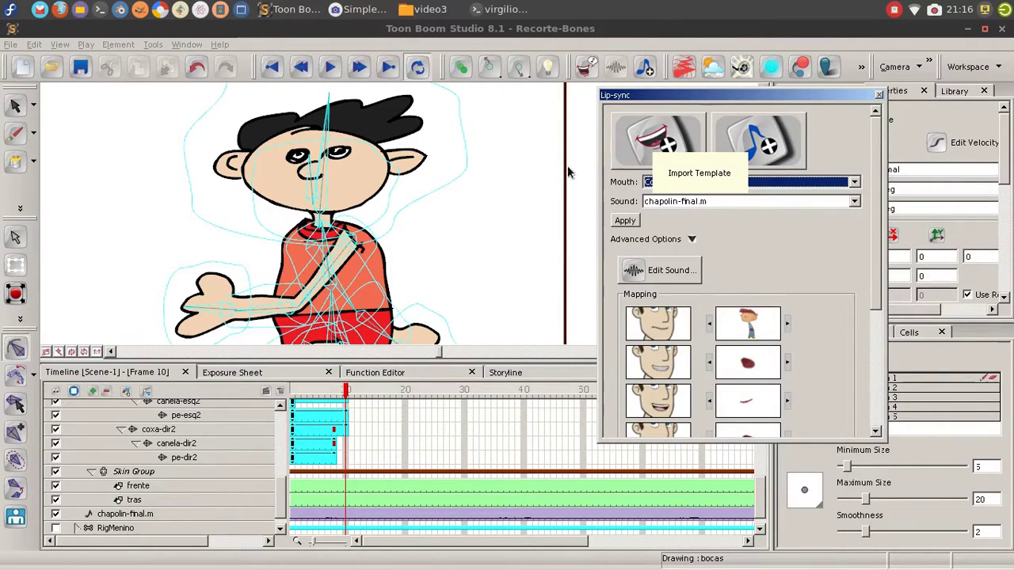
# - Import the Clown.tbt mouth template for the lip-sync and review its phoneme mapping
pyautogui.click(654, 158)
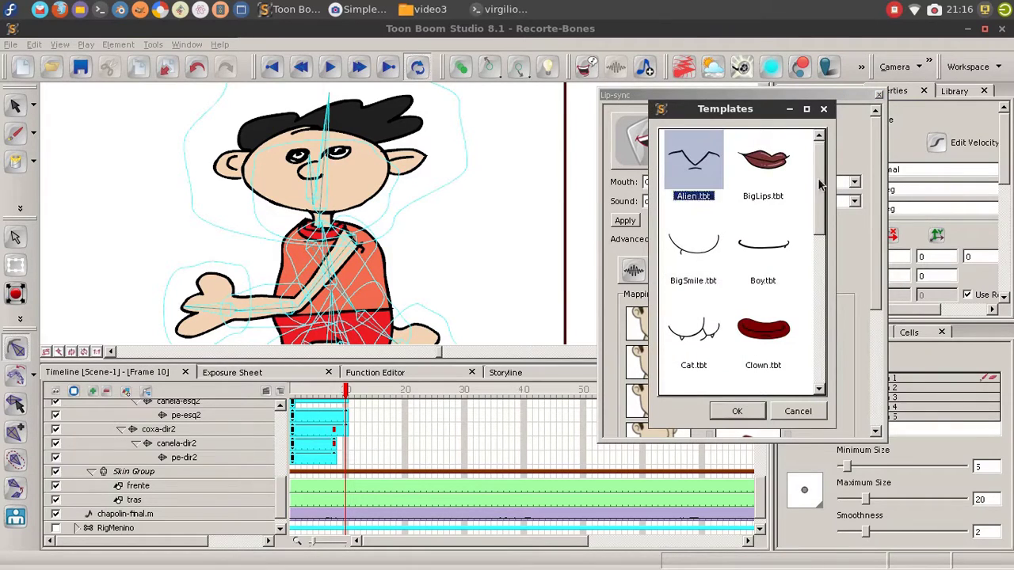
pyautogui.scroll(-8, 797, 341)
pyautogui.scroll(5, 804, 308)
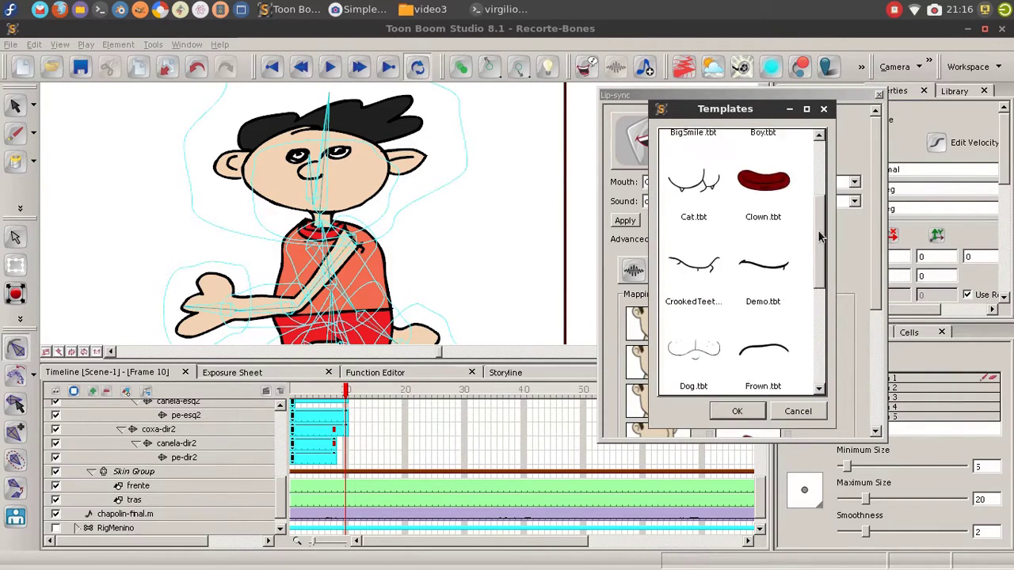
pyautogui.click(772, 207)
pyautogui.click(737, 411)
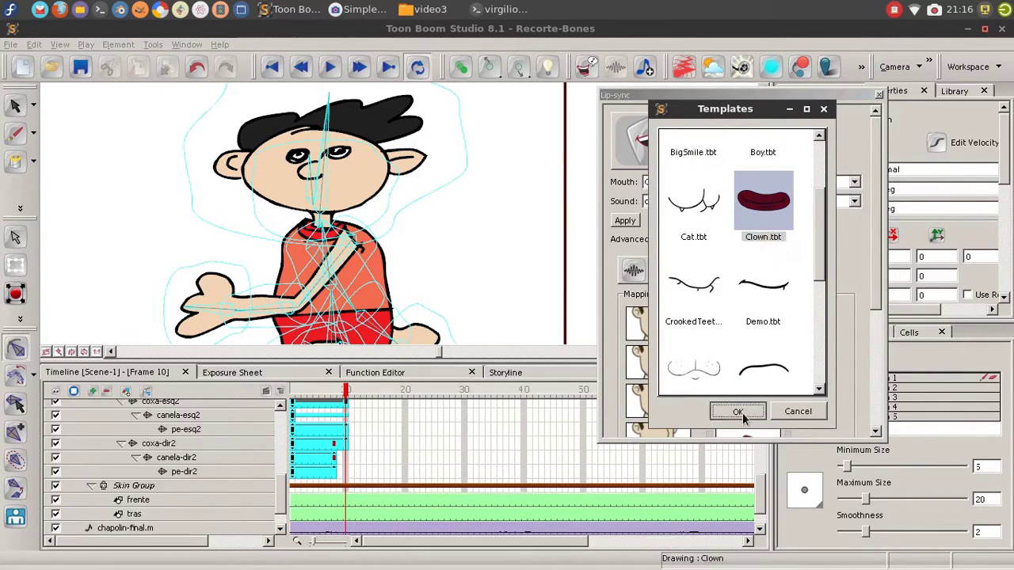
pyautogui.moveTo(876, 223); pyautogui.dragTo(871, 331)
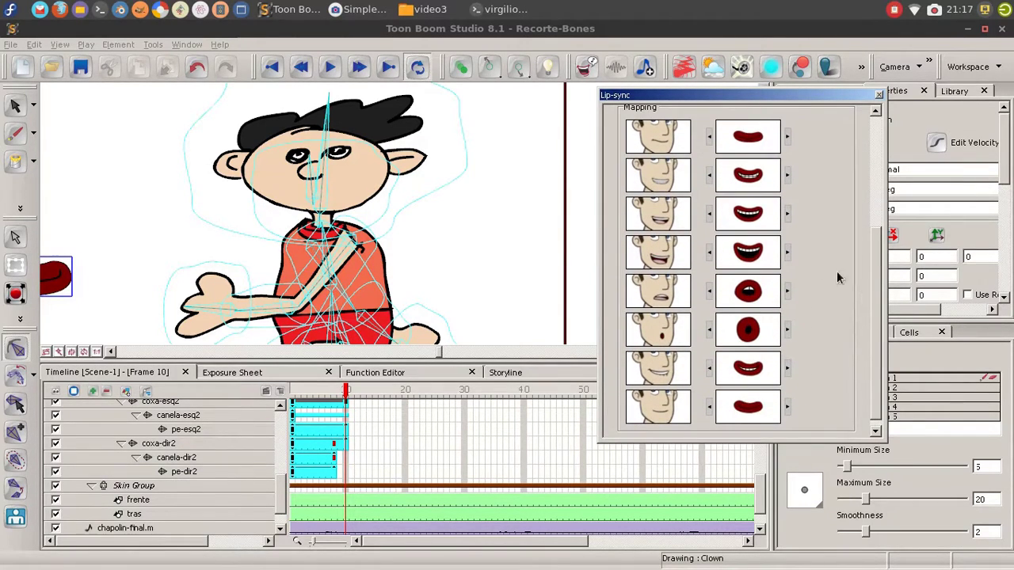
# - Apply the lip-sync of the chapolin-final.m sound using the Clown mouth, and close the Lip-sync window
pyautogui.moveTo(874, 268); pyautogui.dragTo(790, 132)
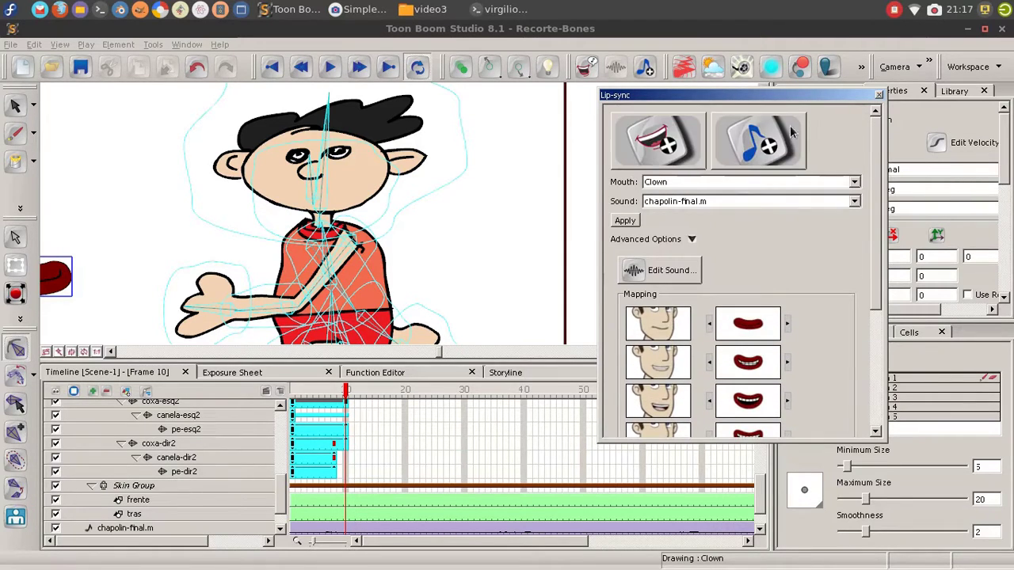
pyautogui.click(624, 221)
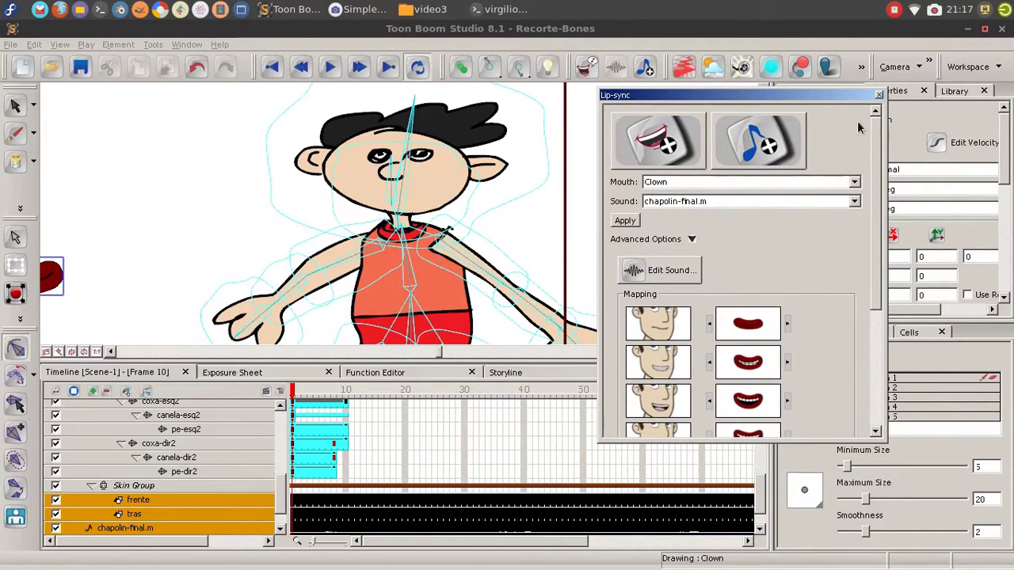
pyautogui.click(877, 95)
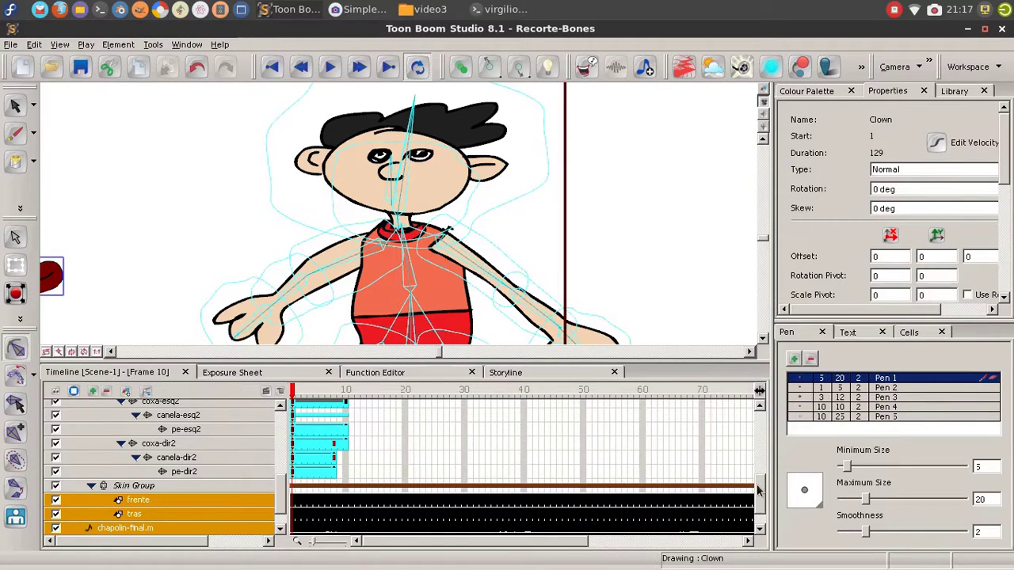
# - Collapse the Bone Group and move the Clown element into the Skin Group of rig-personagem2 above frente
pyautogui.scroll(-1, 759, 491)
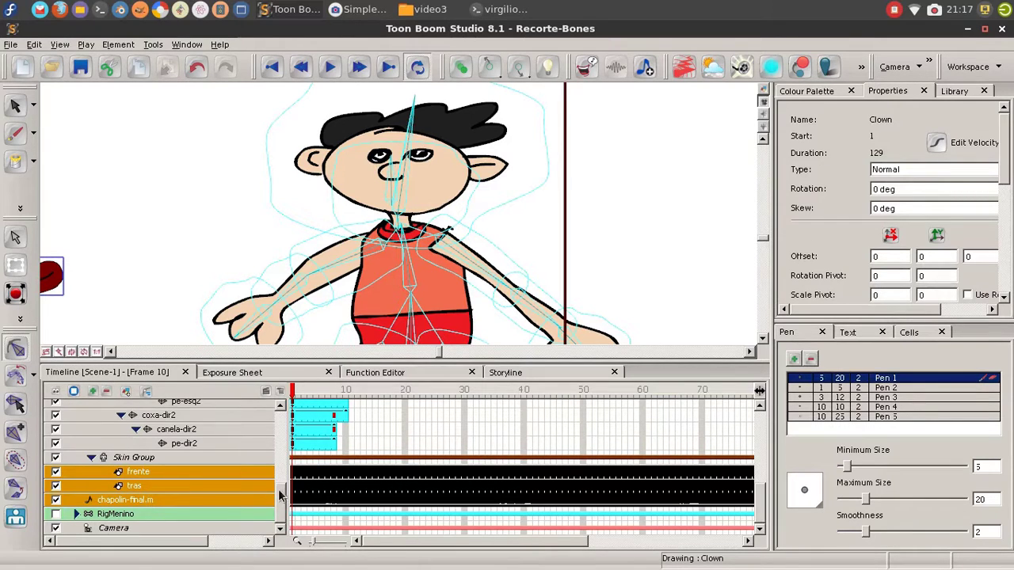
pyautogui.moveTo(279, 494); pyautogui.dragTo(279, 416)
pyautogui.click(91, 435)
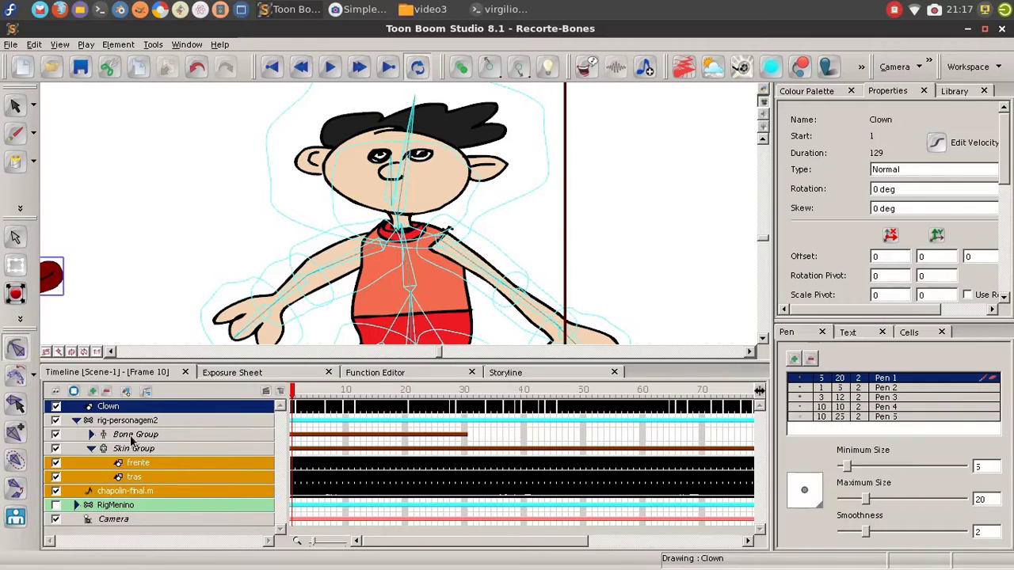
pyautogui.moveTo(125, 407); pyautogui.dragTo(152, 455)
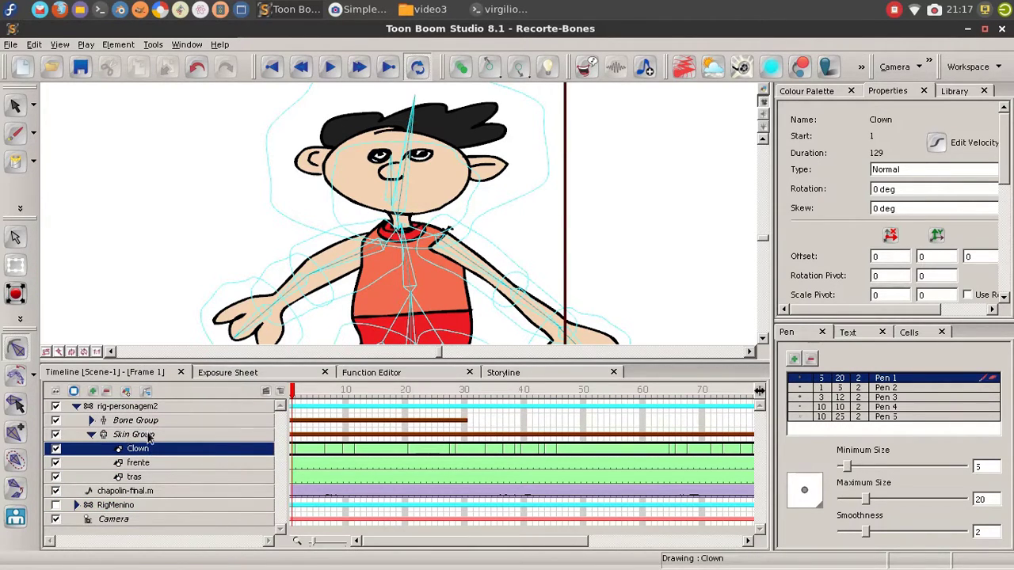
# - Show the character's separated rest pose and move the Clown mouth drawing onto the mouth bone beside the head
pyautogui.scroll(-2, 238, 237)
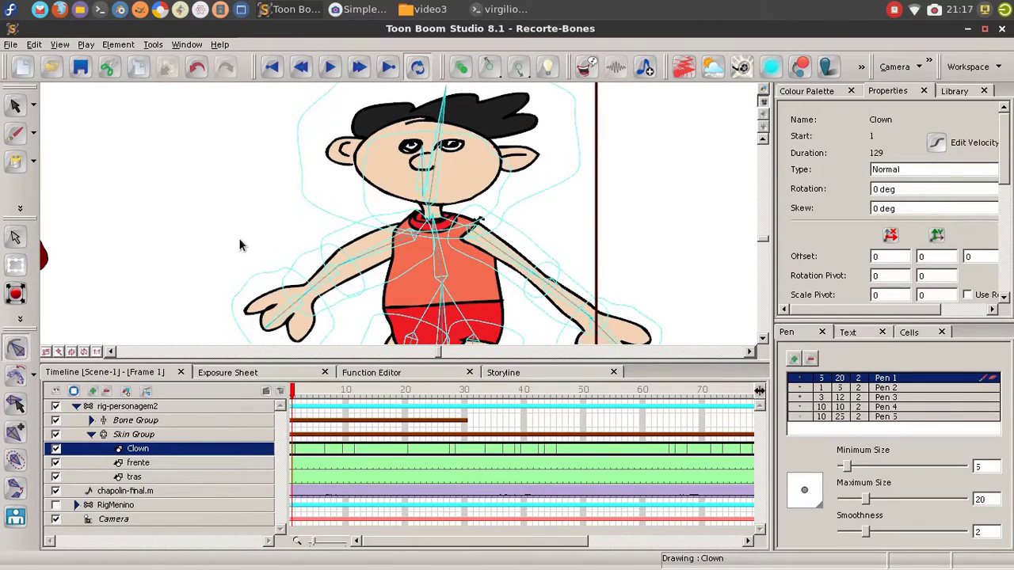
pyautogui.moveTo(271, 224); pyautogui.dragTo(240, 215)
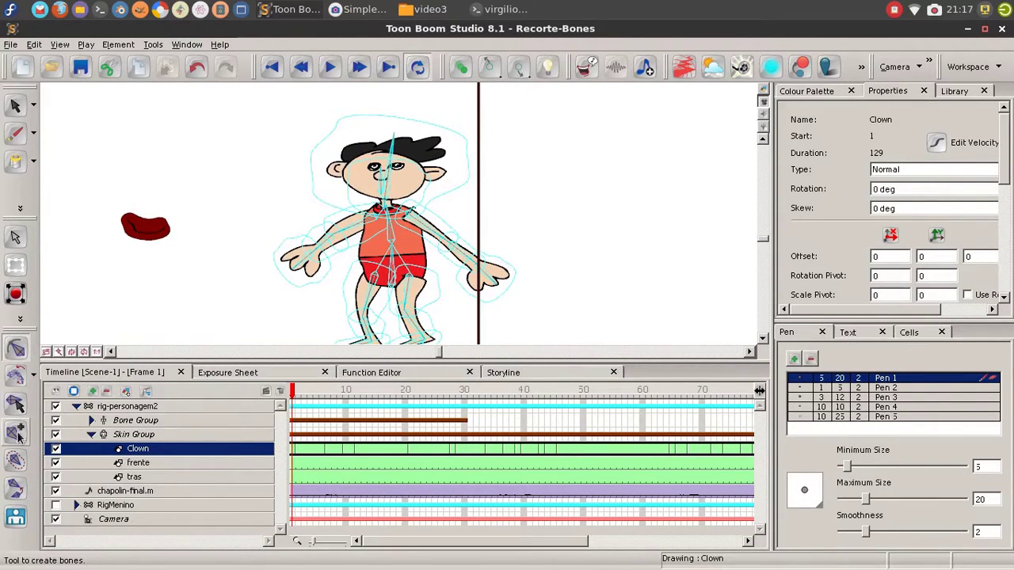
pyautogui.click(17, 513)
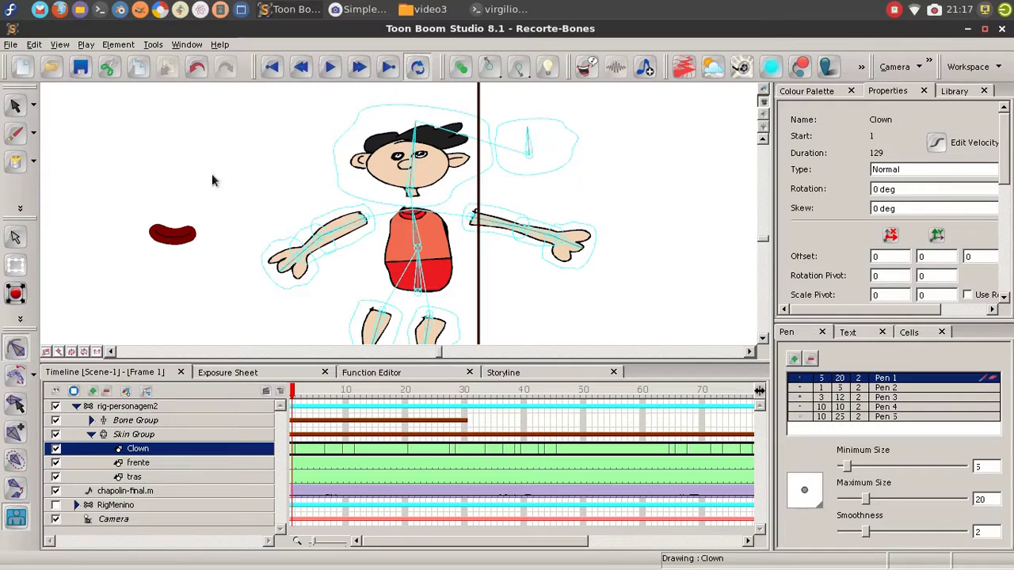
pyautogui.click(13, 108)
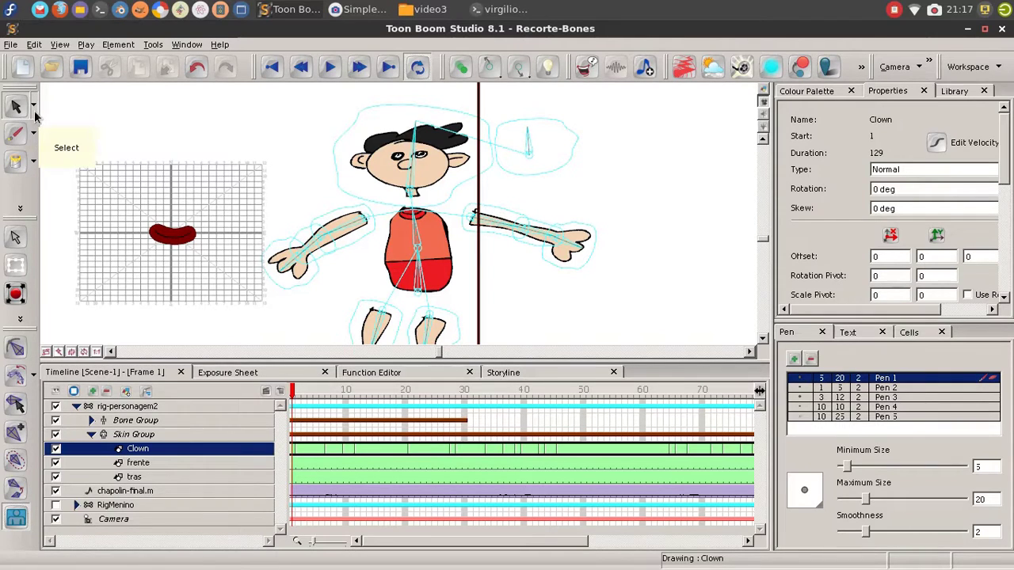
pyautogui.click(33, 111)
pyautogui.click(106, 152)
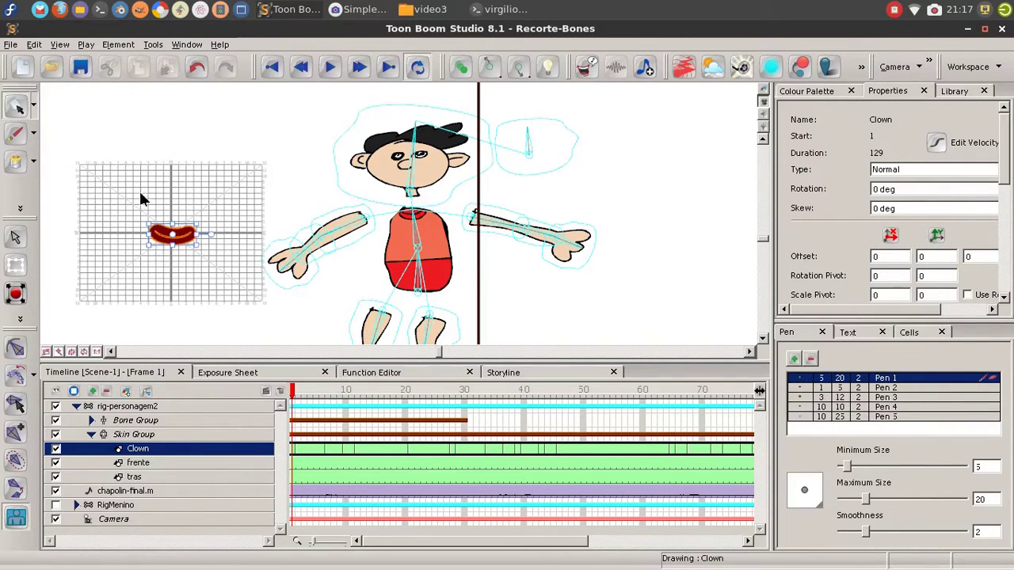
pyautogui.moveTo(189, 236)
pyautogui.mouseDown()
pyautogui.moveTo(545, 162)
pyautogui.moveTo(540, 148)
pyautogui.mouseUp()
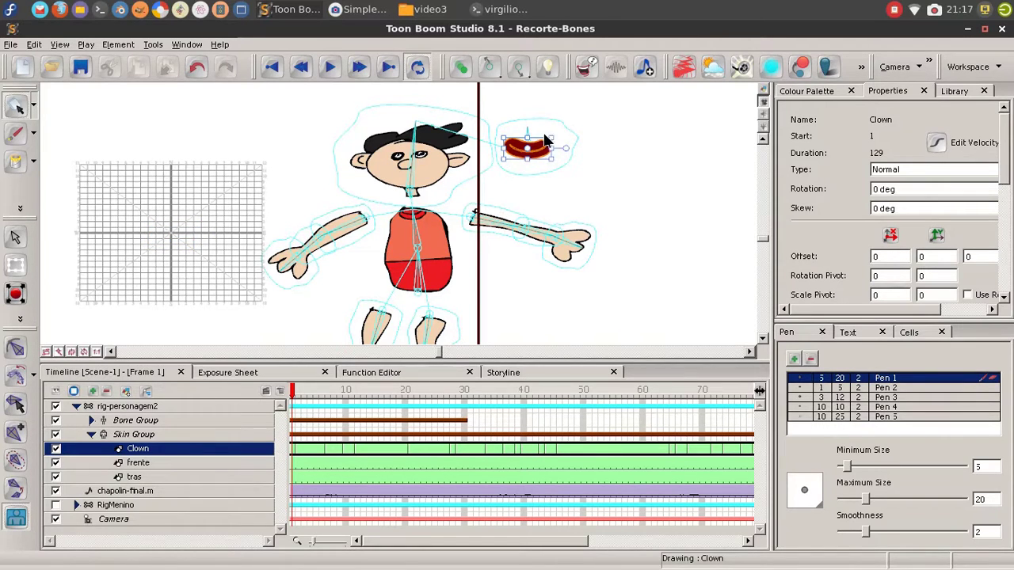
# - Scale the Clown mouth drawing down to about two thirds of its width and return the rig to its animated pose
pyautogui.scroll(2, 570, 134)
pyautogui.moveTo(622, 140); pyautogui.dragTo(469, 223)
pyautogui.scroll(2, 517, 197)
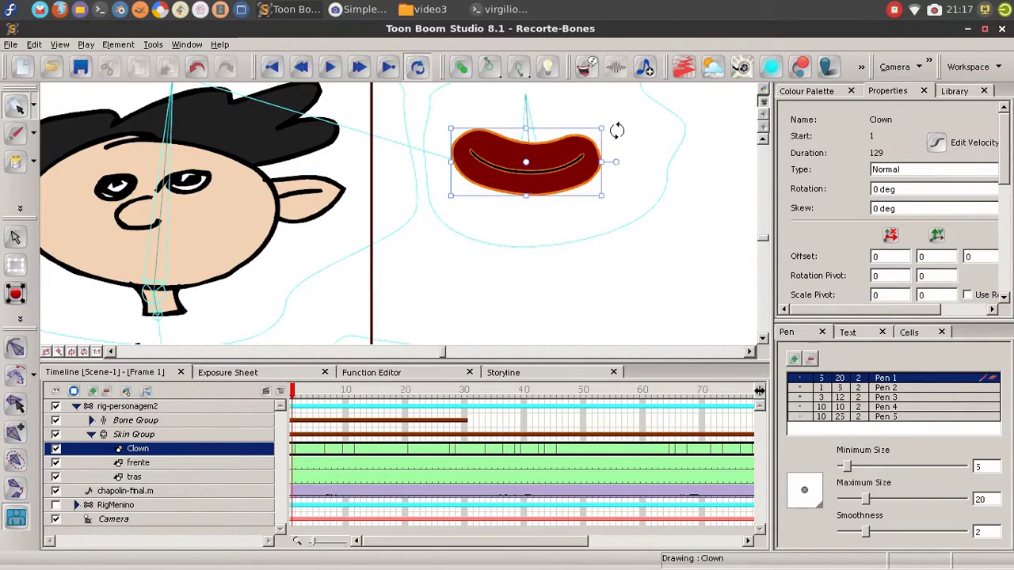
pyautogui.moveTo(603, 128)
pyautogui.mouseDown()
pyautogui.moveTo(558, 147)
pyautogui.moveTo(573, 157)
pyautogui.mouseUp()
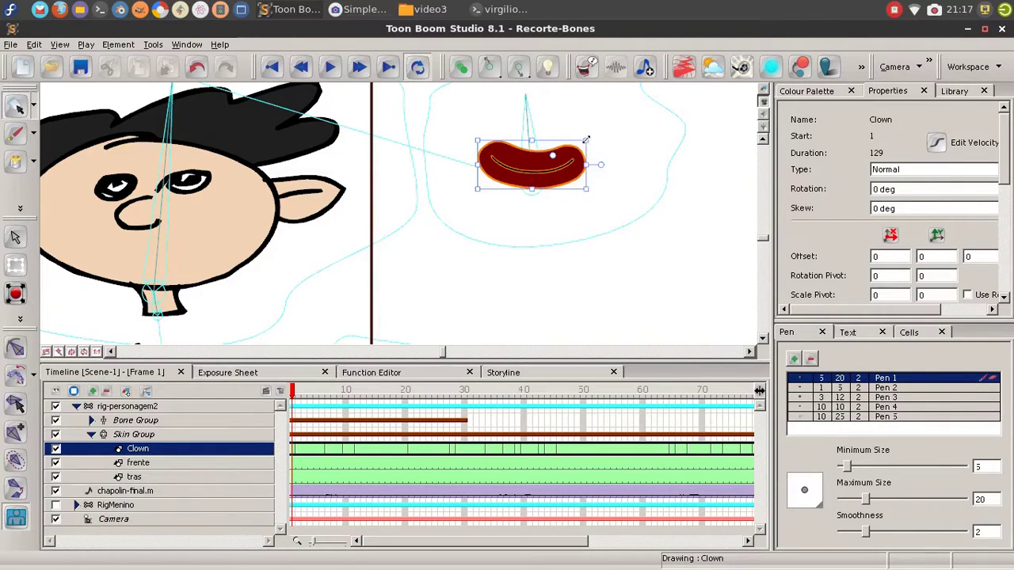
pyautogui.moveTo(586, 139); pyautogui.dragTo(555, 168)
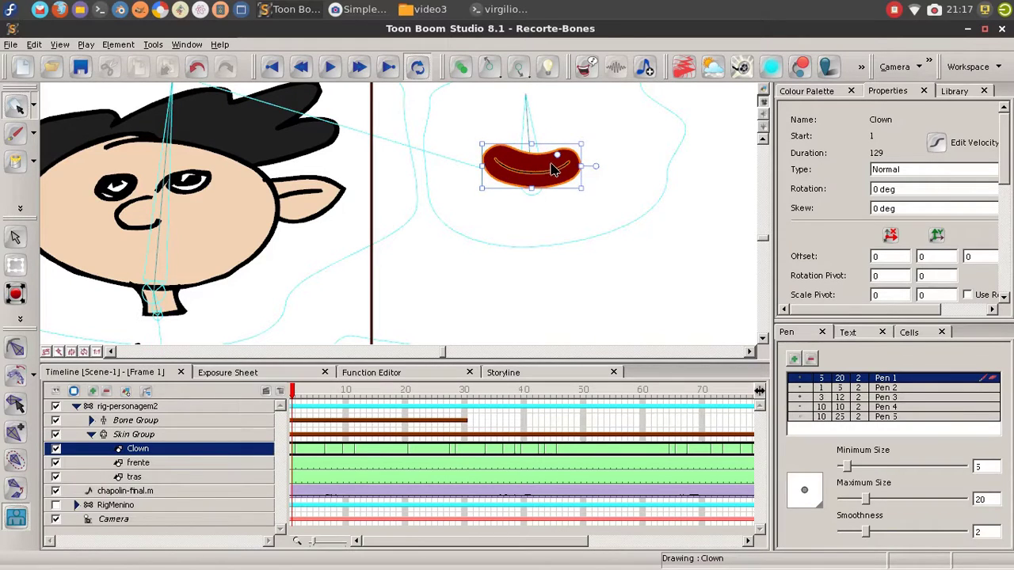
pyautogui.press('x')
pyautogui.press('x')
pyautogui.press('x')
pyautogui.press('space')
pyautogui.moveTo(477, 129); pyautogui.dragTo(493, 125)
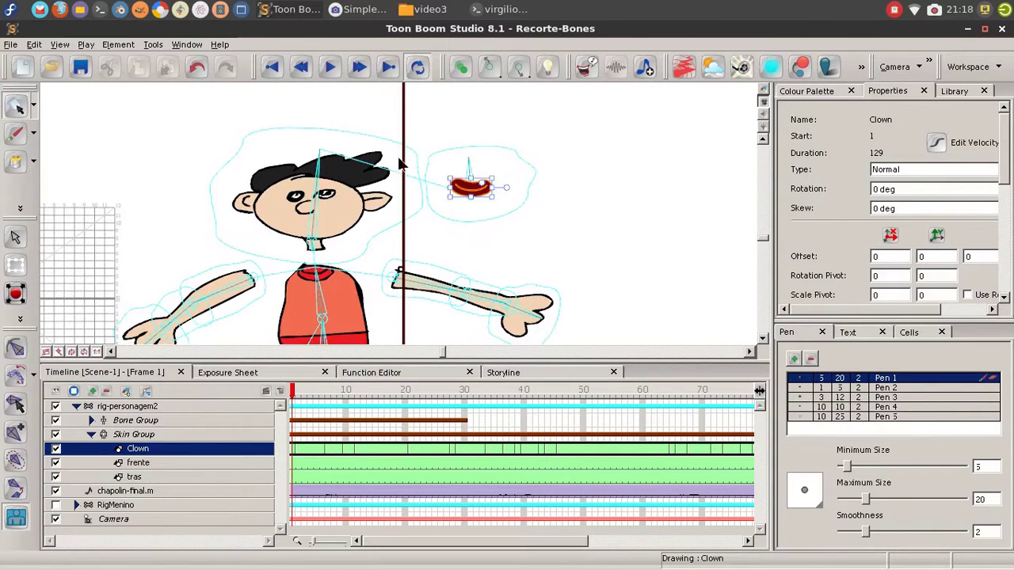
pyautogui.click(17, 517)
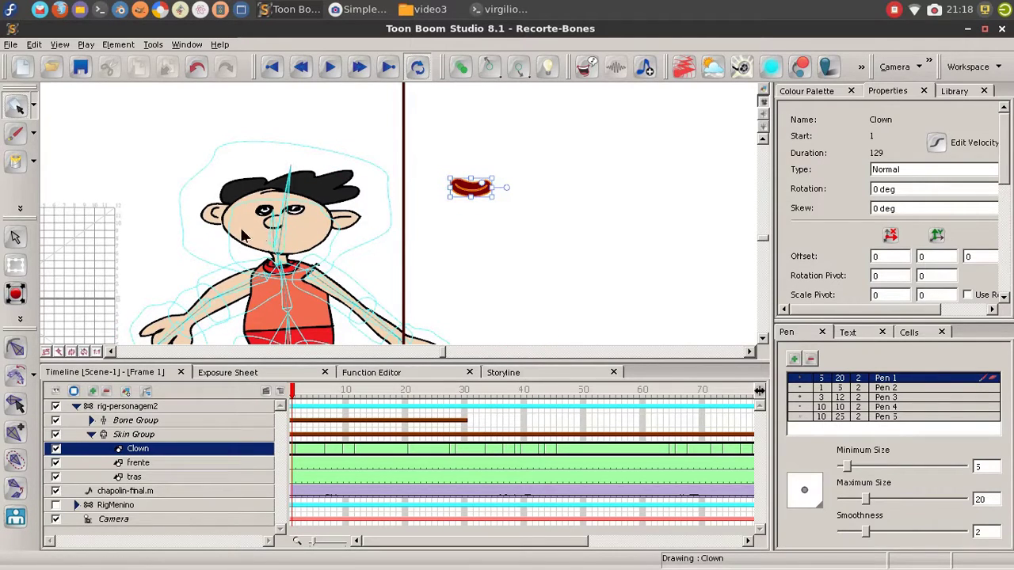
pyautogui.click(16, 348)
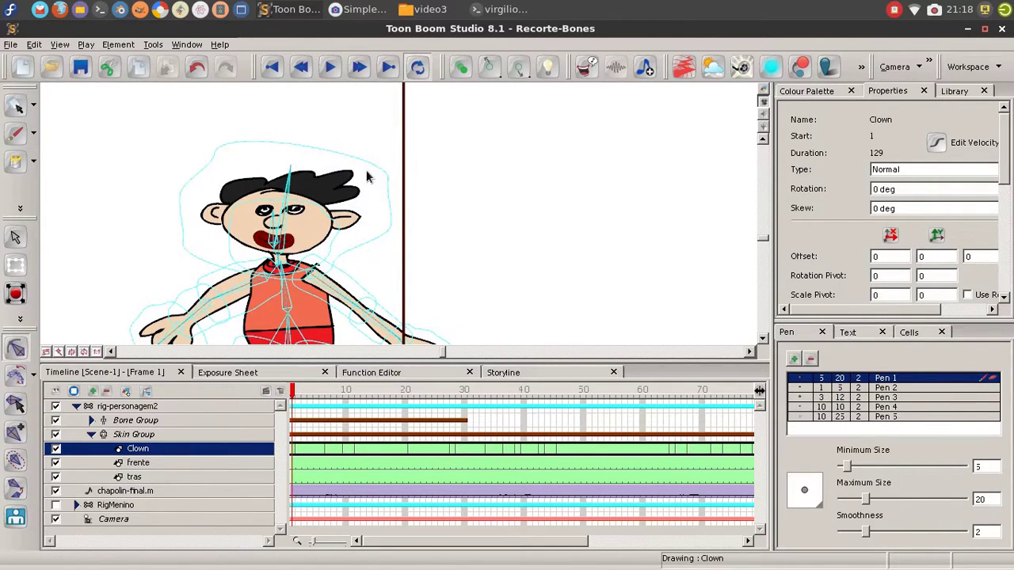
# - Check the mouth's placement on the face at frame 2, and play the scene to review the lip-sync
pyautogui.moveTo(294, 394)
pyautogui.mouseDown()
pyautogui.moveTo(336, 394)
pyautogui.moveTo(301, 396)
pyautogui.mouseUp()
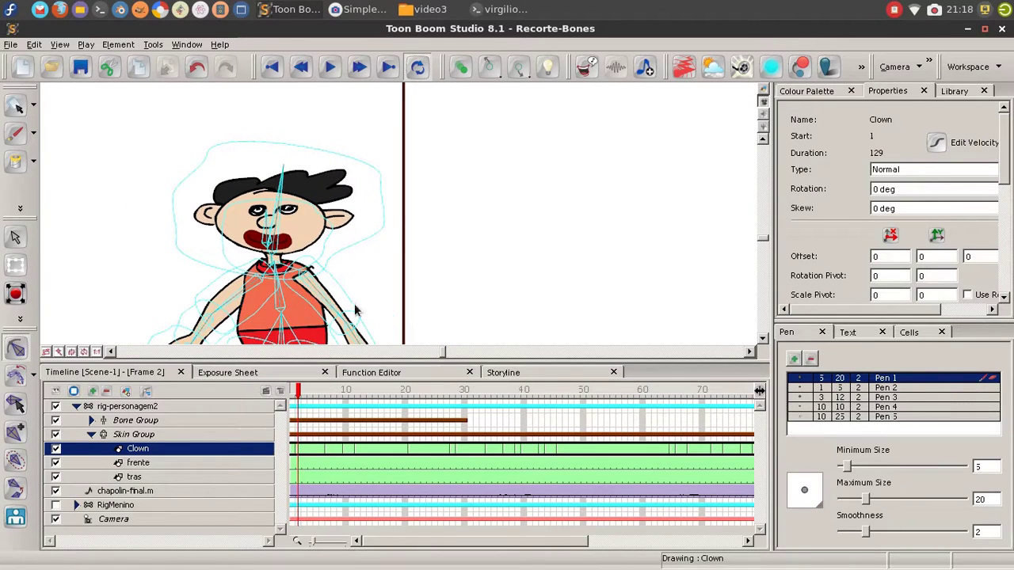
pyautogui.moveTo(362, 235); pyautogui.dragTo(480, 164)
pyautogui.press('x')
pyautogui.moveTo(389, 205); pyautogui.dragTo(402, 193)
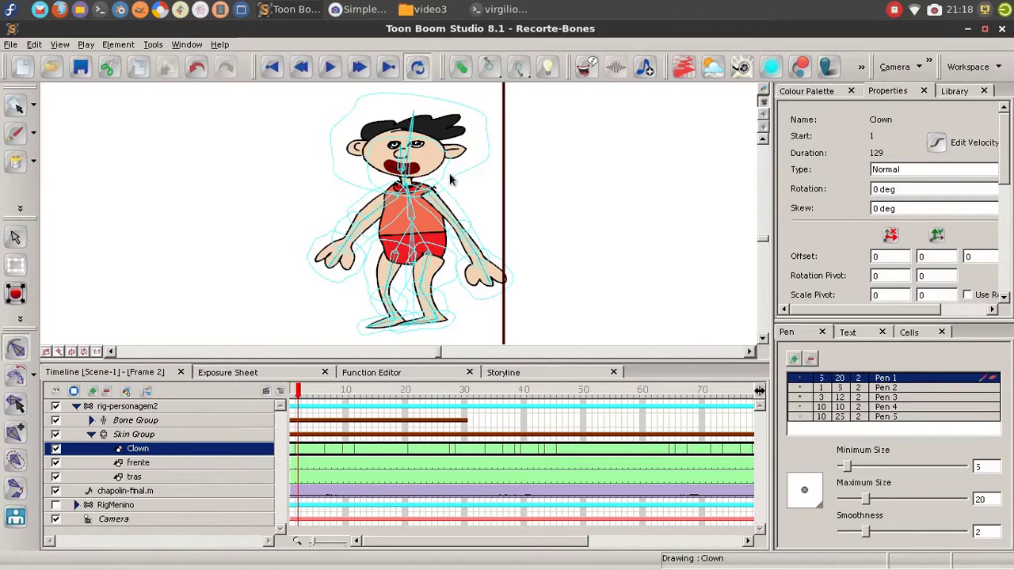
pyautogui.moveTo(464, 153); pyautogui.dragTo(449, 161)
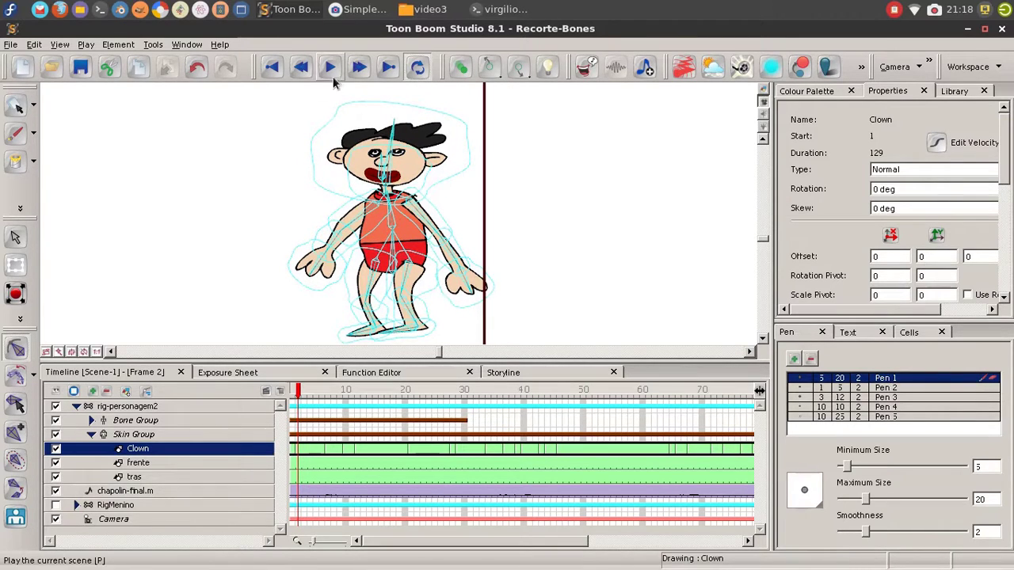
pyautogui.click(330, 70)
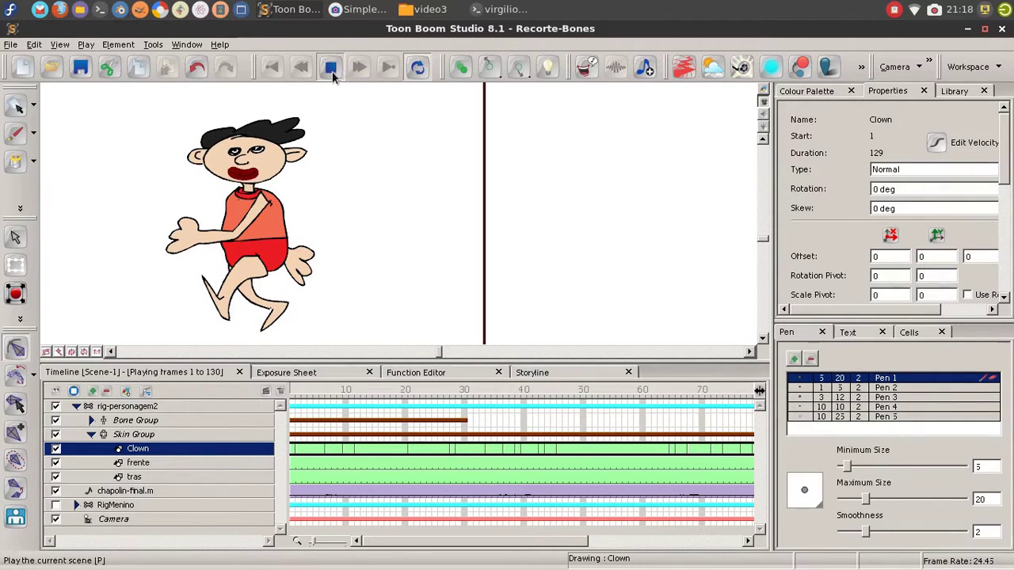
pyautogui.click(330, 68)
pyautogui.moveTo(340, 185)
pyautogui.mouseDown()
pyautogui.moveTo(358, 185)
pyautogui.moveTo(321, 186)
pyautogui.mouseUp()
pyautogui.press('x')
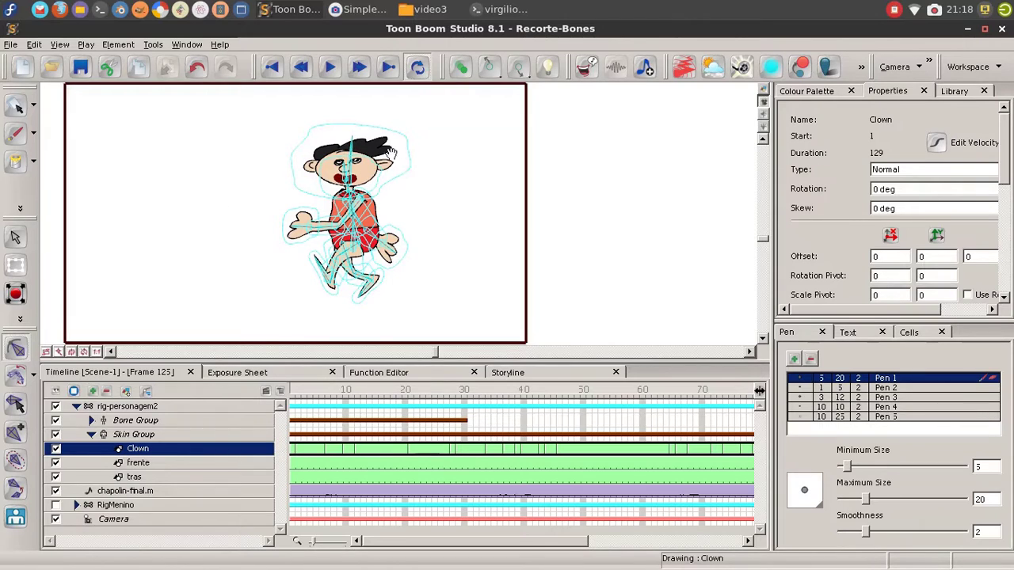
pyautogui.scroll(4, 388, 152)
pyautogui.scroll(2, 346, 177)
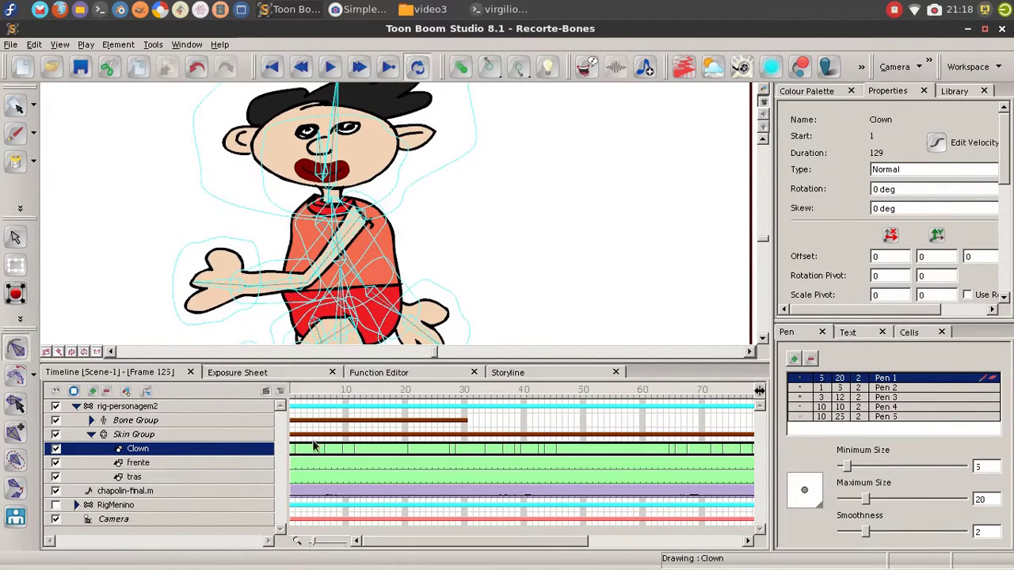
# - Try extending the exposure of Clown's first drawing by two frames, and shorten it back by two
pyautogui.click(291, 452)
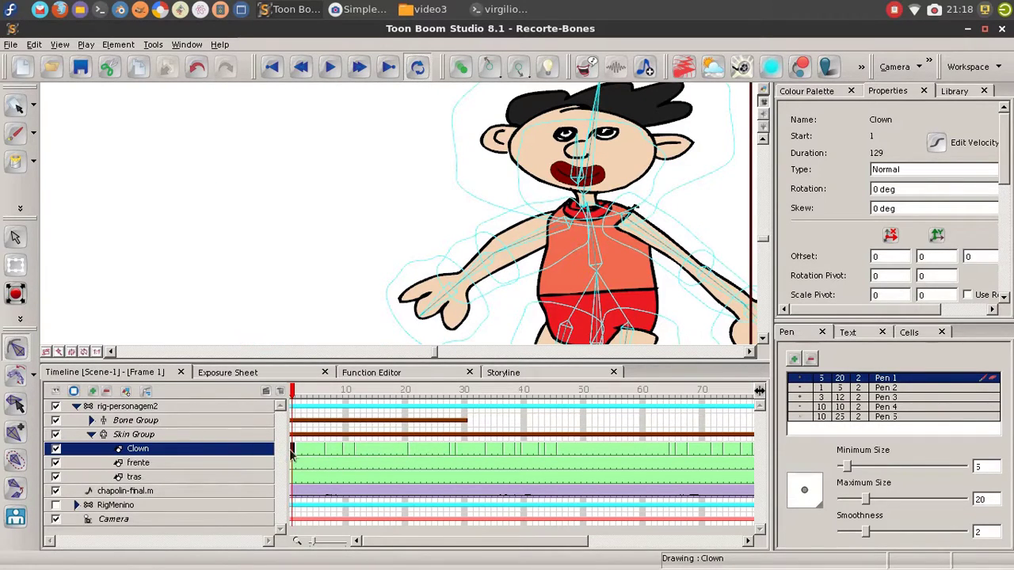
pyautogui.press('+')
pyautogui.press('+')
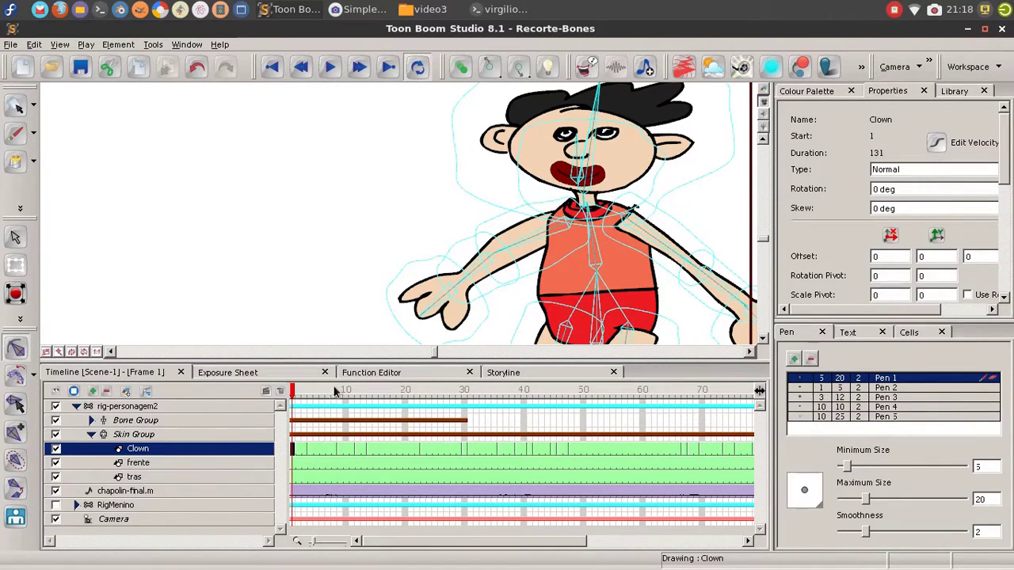
pyautogui.press('-')
pyautogui.press('-')
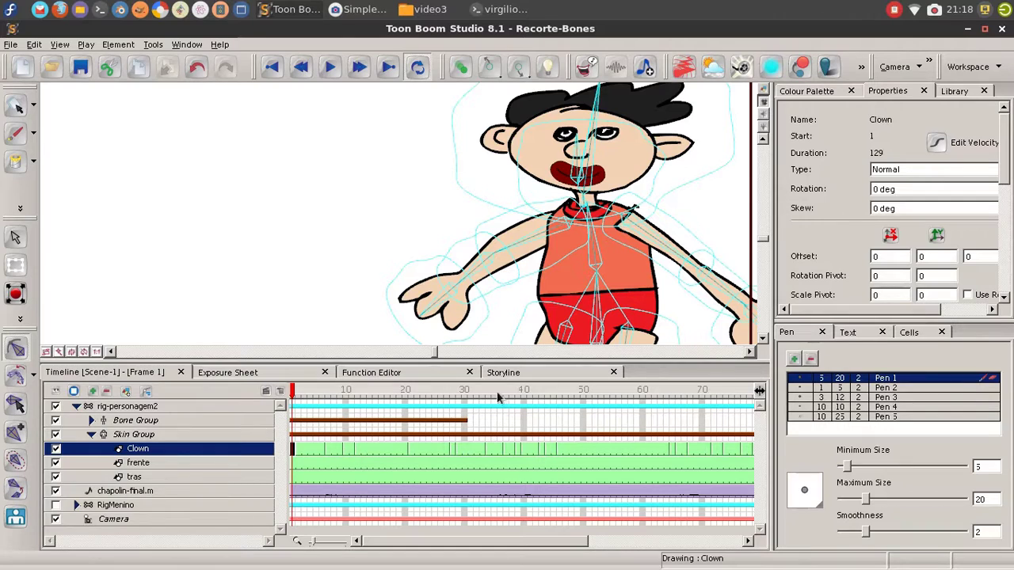
# - List the Clown element's drawings from Scene-1 in the Library and widen the area showing them
pyautogui.click(953, 92)
pyautogui.click(789, 246)
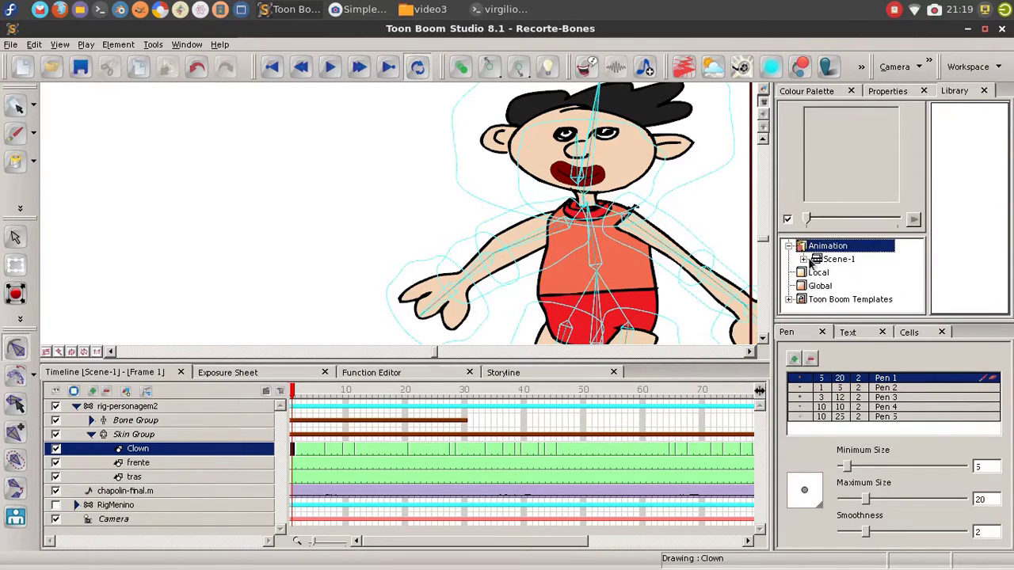
pyautogui.click(804, 259)
pyautogui.scroll(-10, 911, 261)
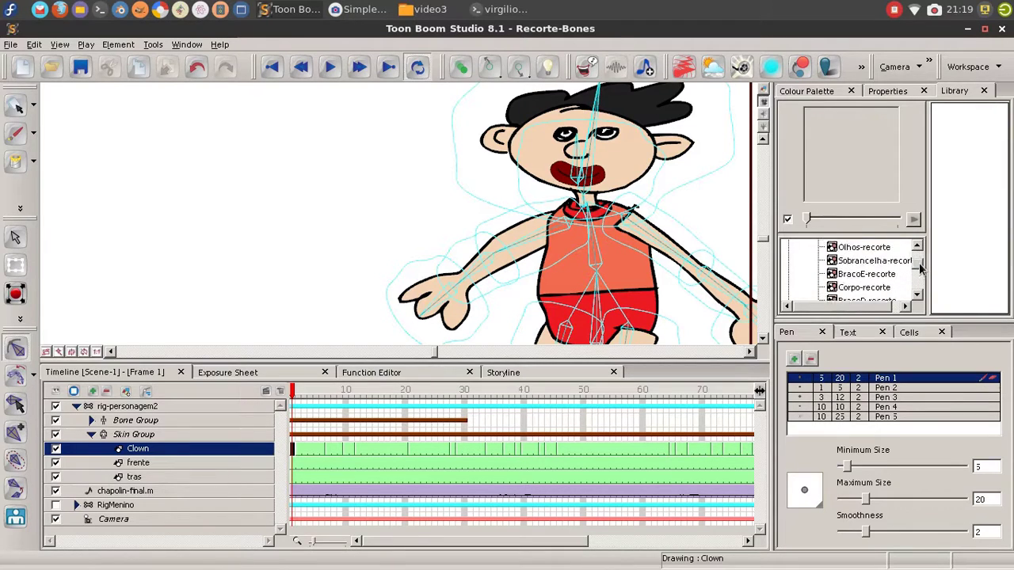
pyautogui.click(854, 274)
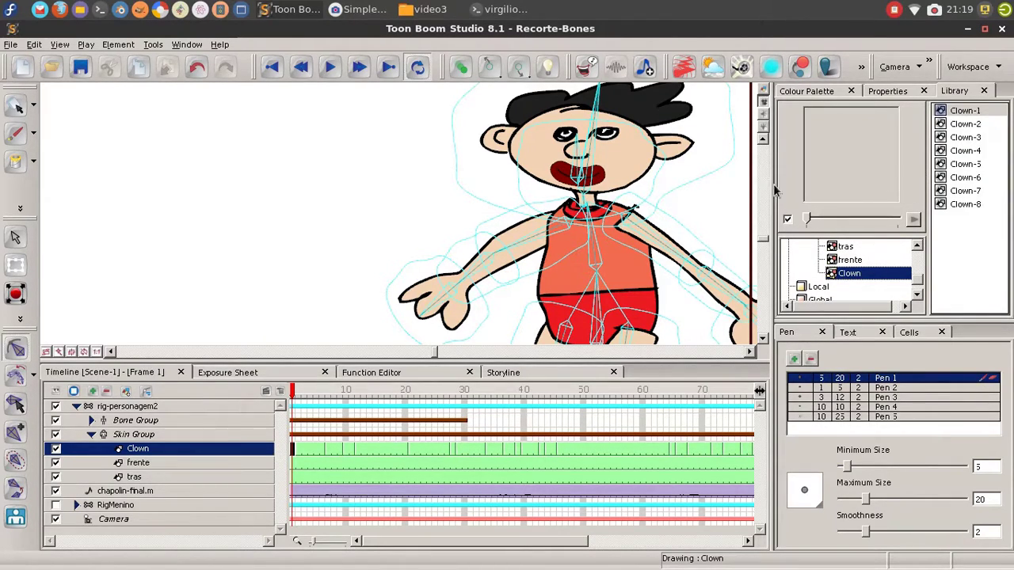
pyautogui.moveTo(774, 190); pyautogui.dragTo(746, 188)
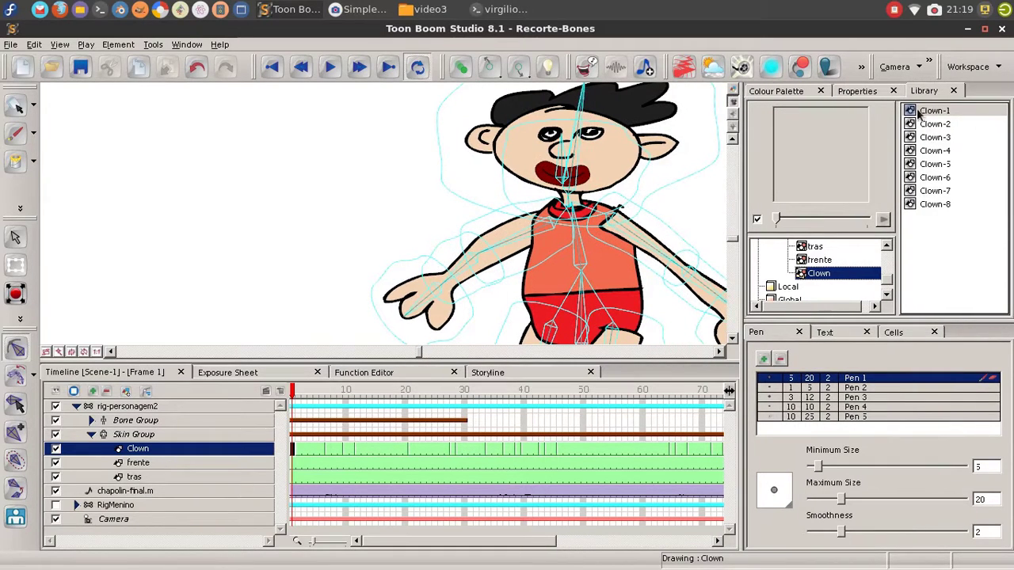
# - Preview the individual Clown mouth drawings from Clown-1 through Clown-8 in the Library
pyautogui.click(909, 113)
pyautogui.click(909, 124)
pyautogui.click(910, 138)
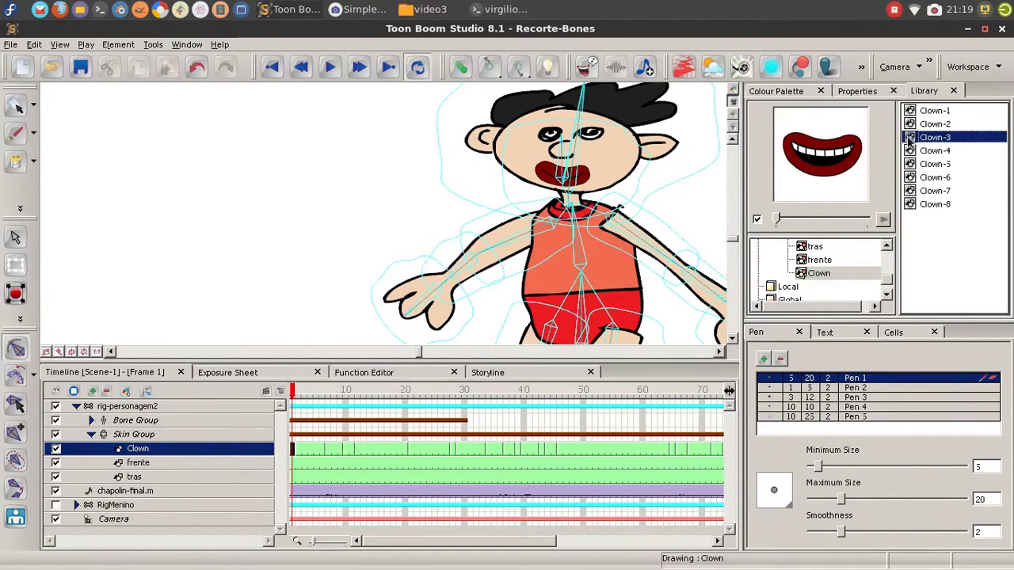
pyautogui.click(909, 151)
pyautogui.click(910, 164)
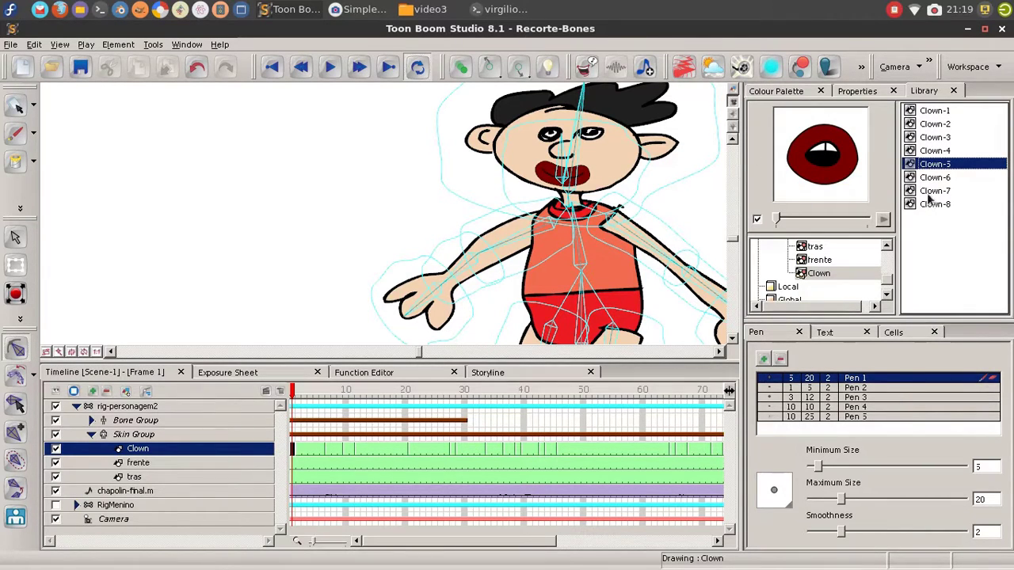
pyautogui.click(911, 177)
pyautogui.click(911, 204)
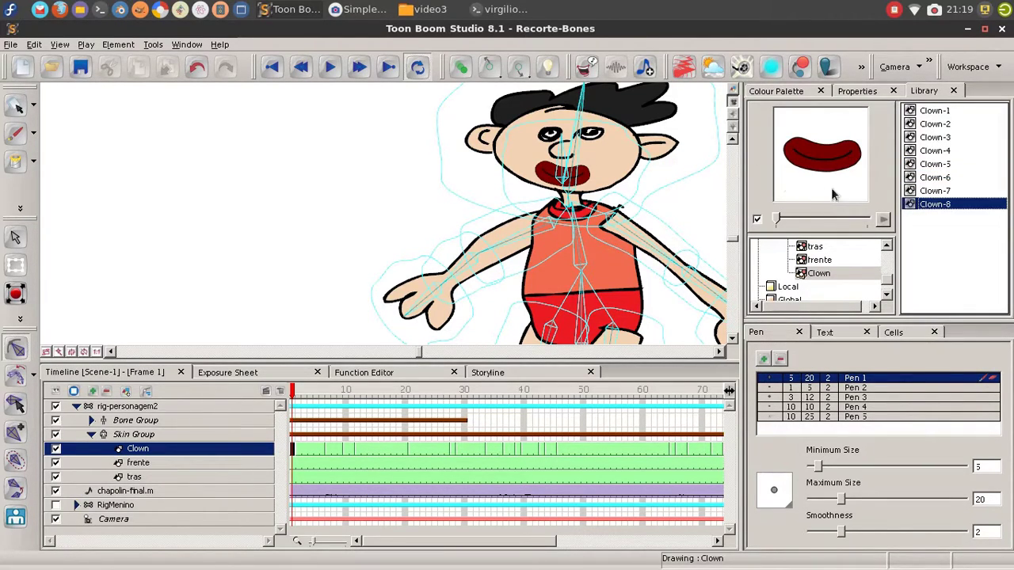
pyautogui.click(910, 112)
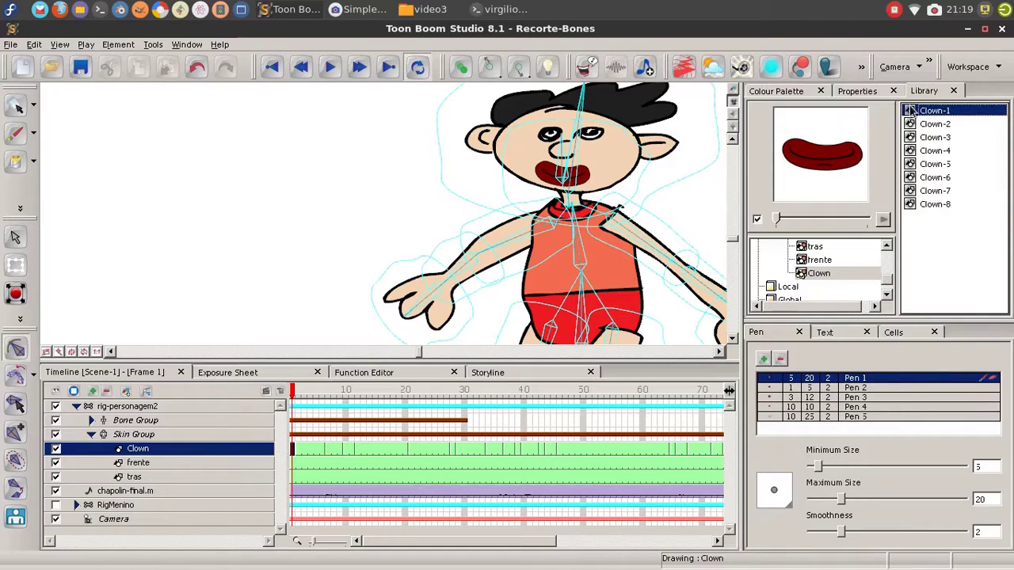
# - Place the Library's Clown-8 mouth drawing on the Clown element near the start of the timeline, and scrub to frame 52 to review the animation
pyautogui.click(911, 205)
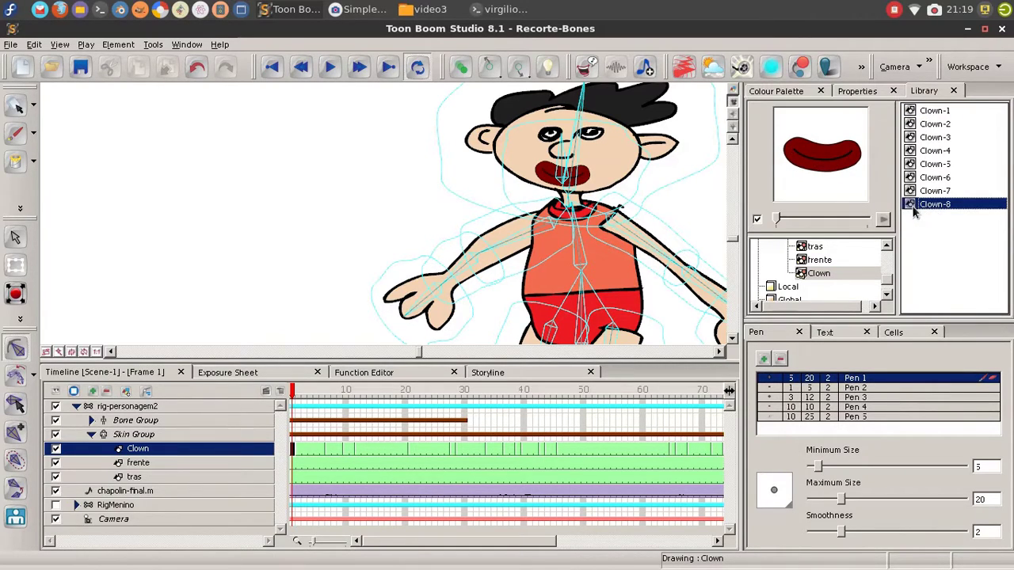
pyautogui.click(303, 450)
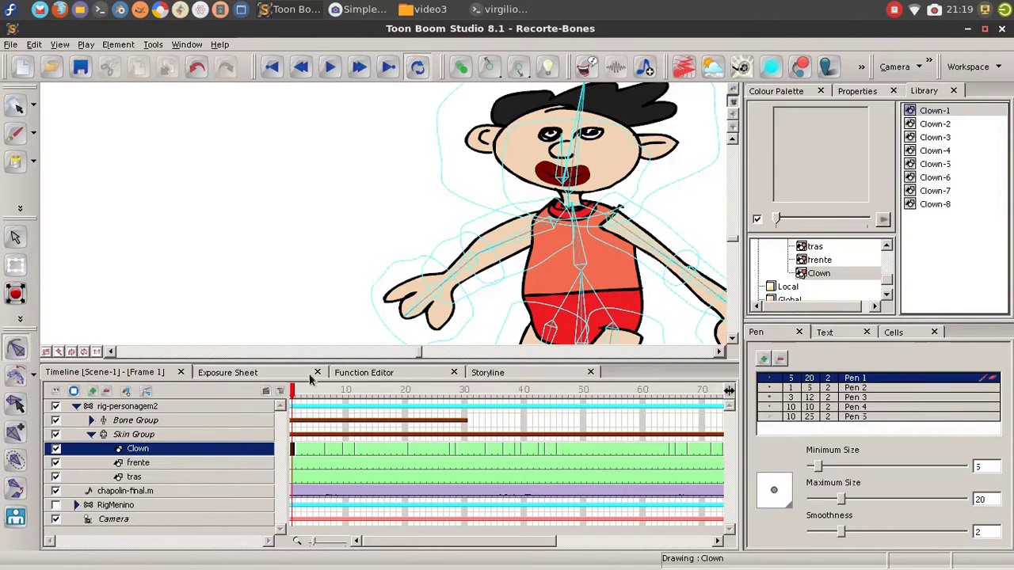
pyautogui.moveTo(294, 396)
pyautogui.mouseDown()
pyautogui.moveTo(323, 393)
pyautogui.moveTo(291, 393)
pyautogui.moveTo(302, 393)
pyautogui.mouseUp()
pyautogui.moveTo(920, 204)
pyautogui.mouseDown()
pyautogui.moveTo(679, 279)
pyautogui.moveTo(305, 448)
pyautogui.mouseUp()
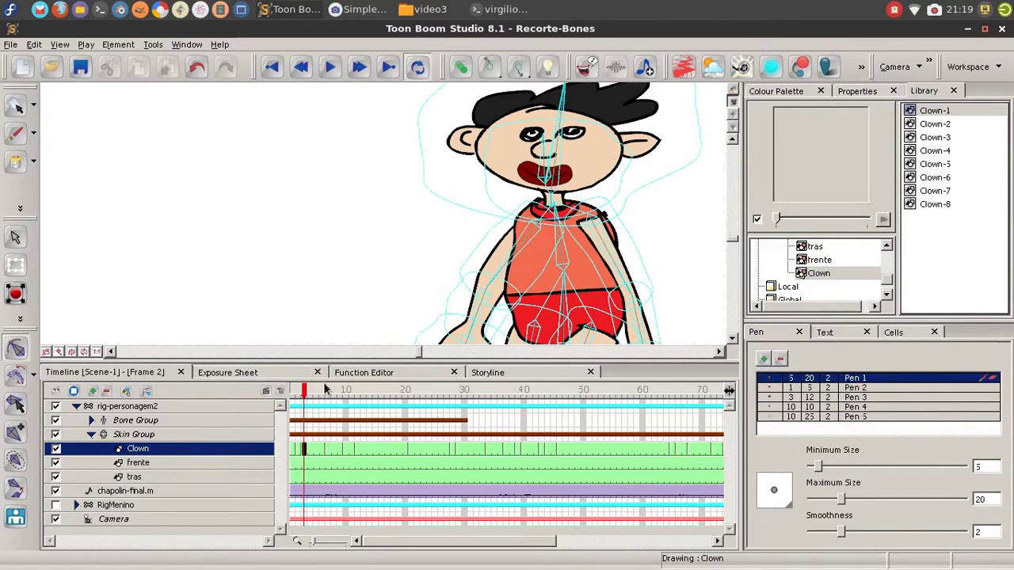
pyautogui.moveTo(304, 394); pyautogui.dragTo(595, 406)
pyautogui.scroll(-4, 468, 235)
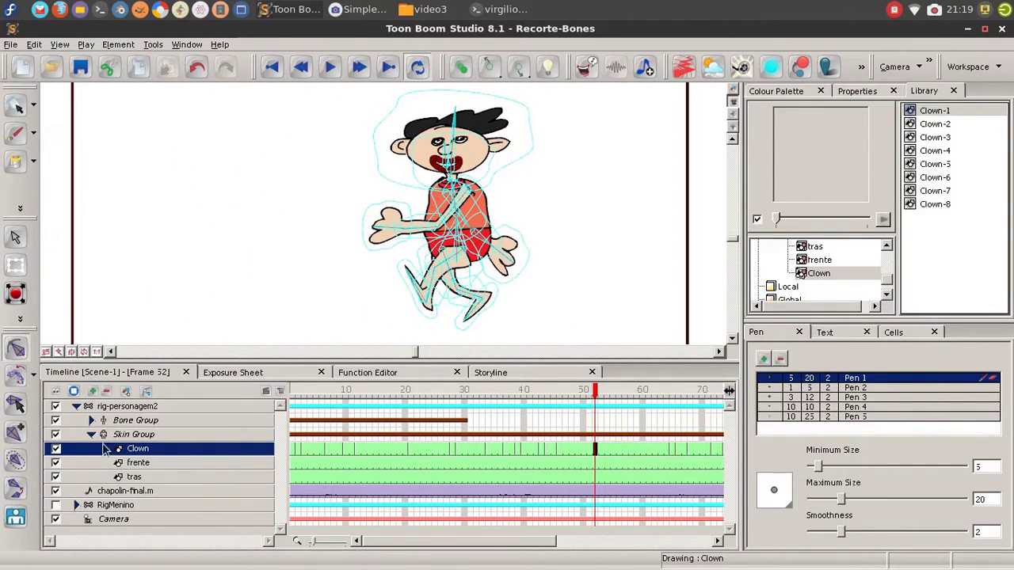
# - Collapse the Skin Group of rig-personagem2, make the RigMenino rig visible in the scene, and return to frame 1
pyautogui.click(91, 434)
pyautogui.click(55, 462)
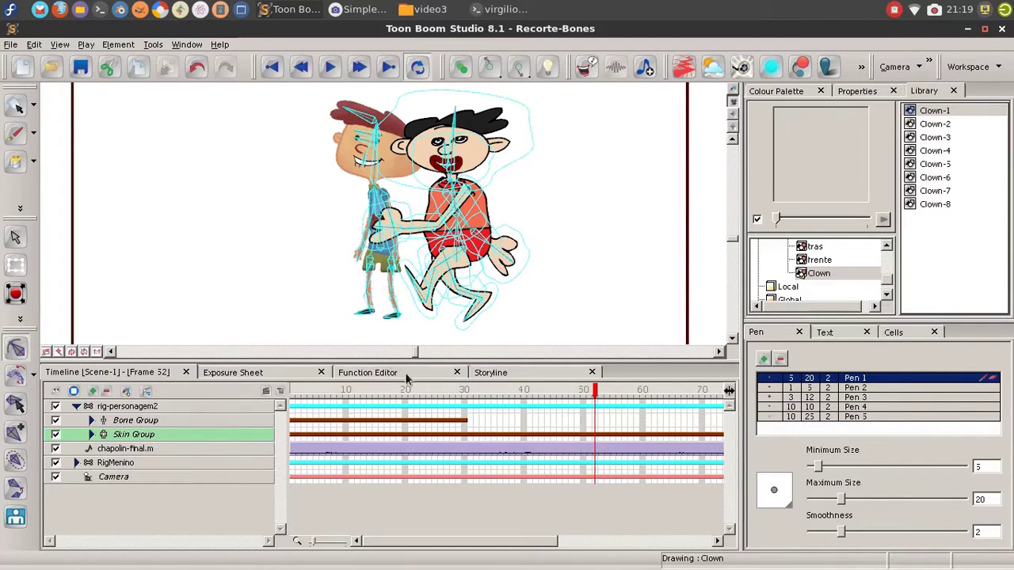
pyautogui.moveTo(362, 394); pyautogui.dragTo(277, 393)
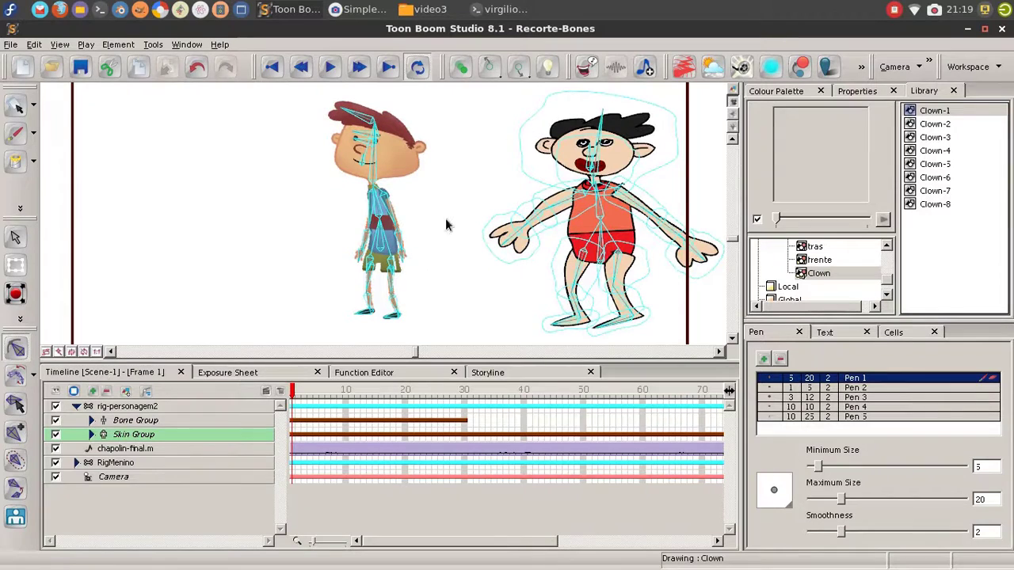